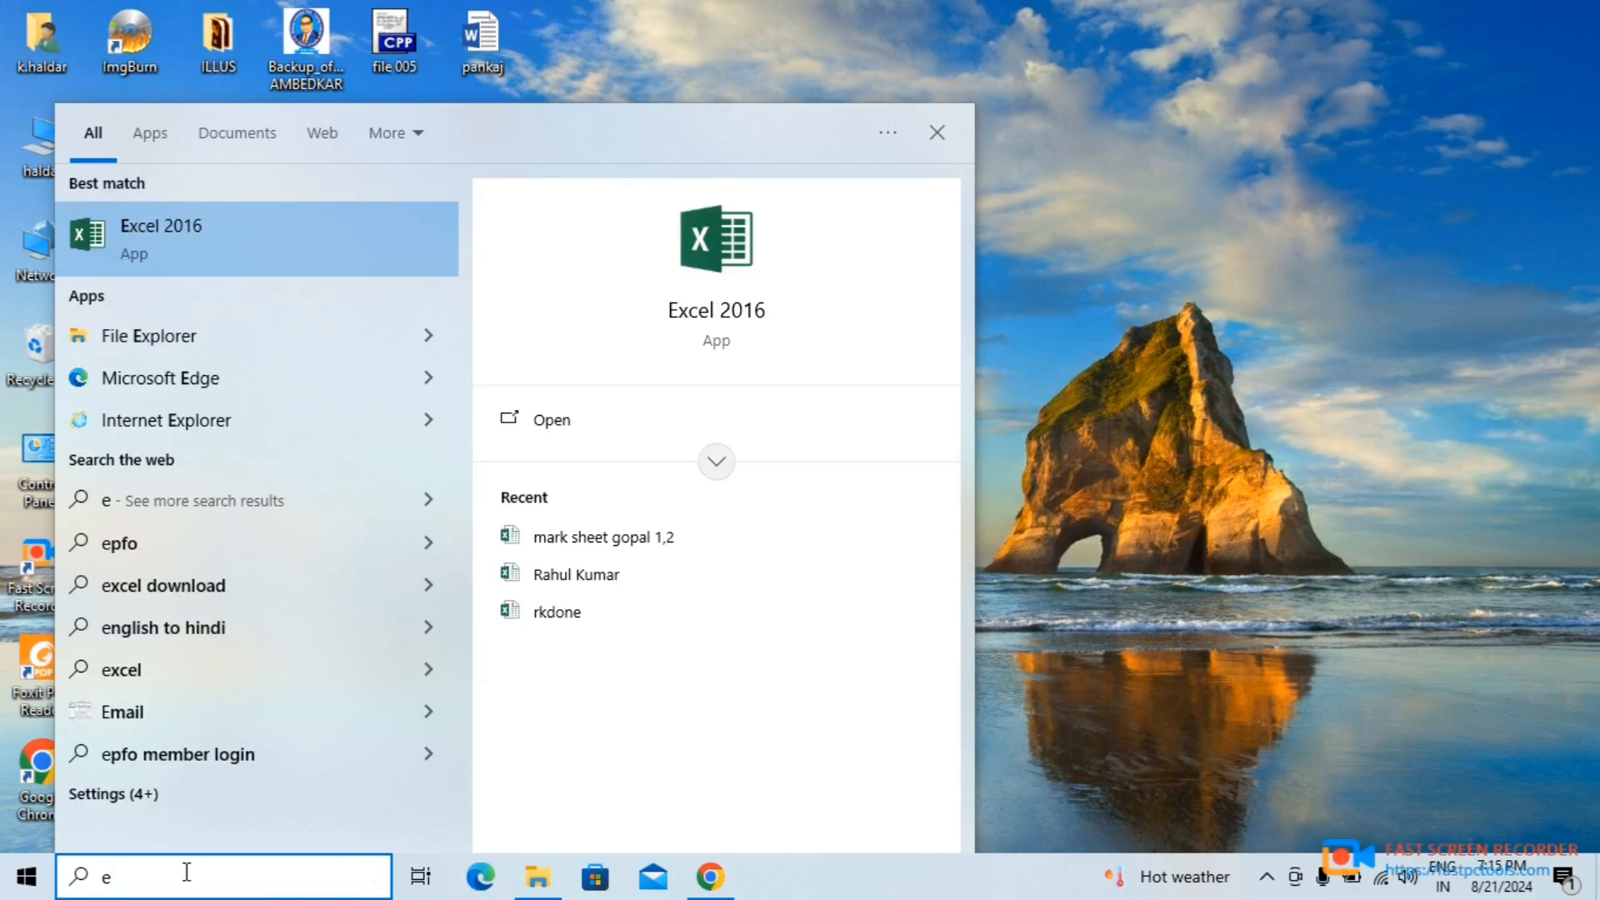
- Open Excel 2016 with a new blank workbook
{"action": "left_click", "coordinate": [211, 241]}
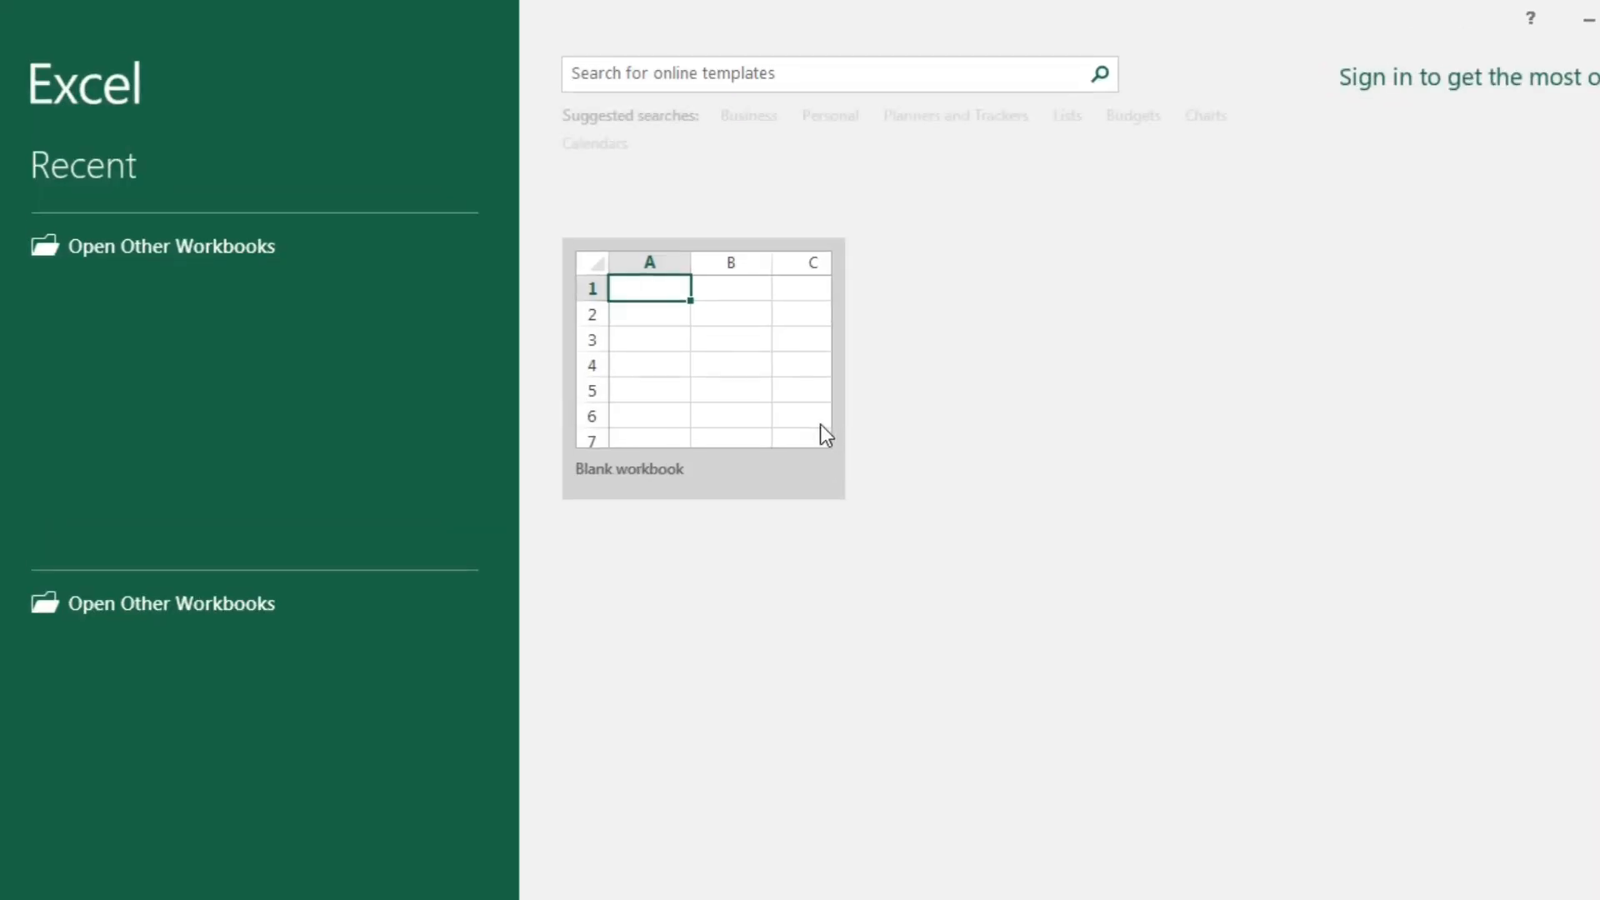
{"action": "left_click", "coordinate": [818, 432]}
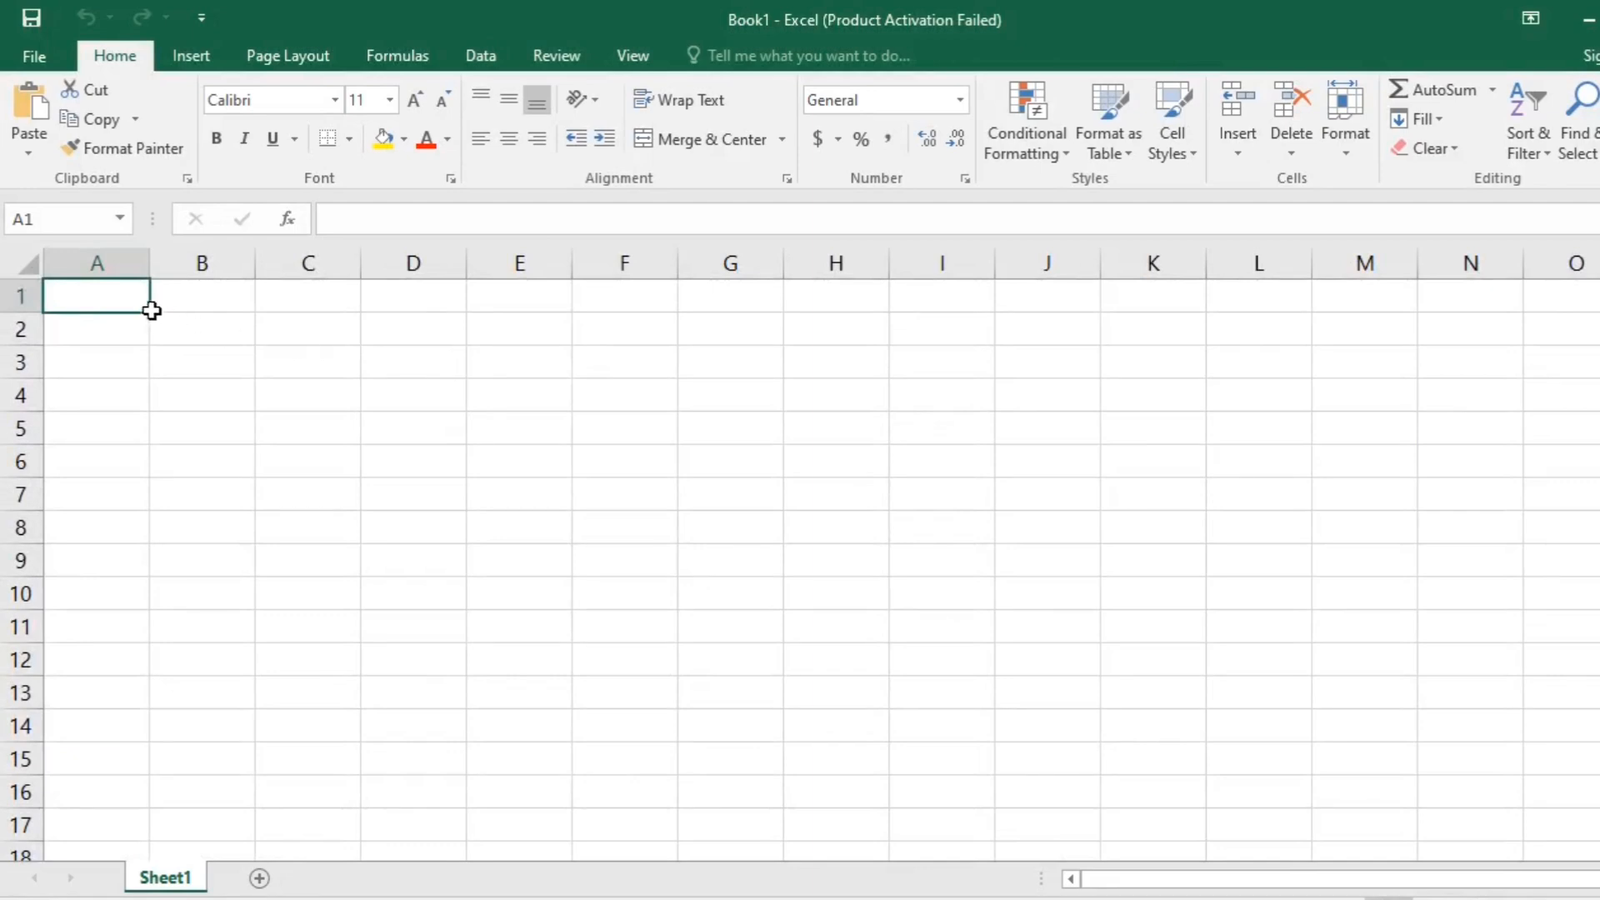
{"action": "left_click", "coordinate": [1098, 718]}
- Enter the header "first name" in cell A1
{"action": "type", "text": "nam"}
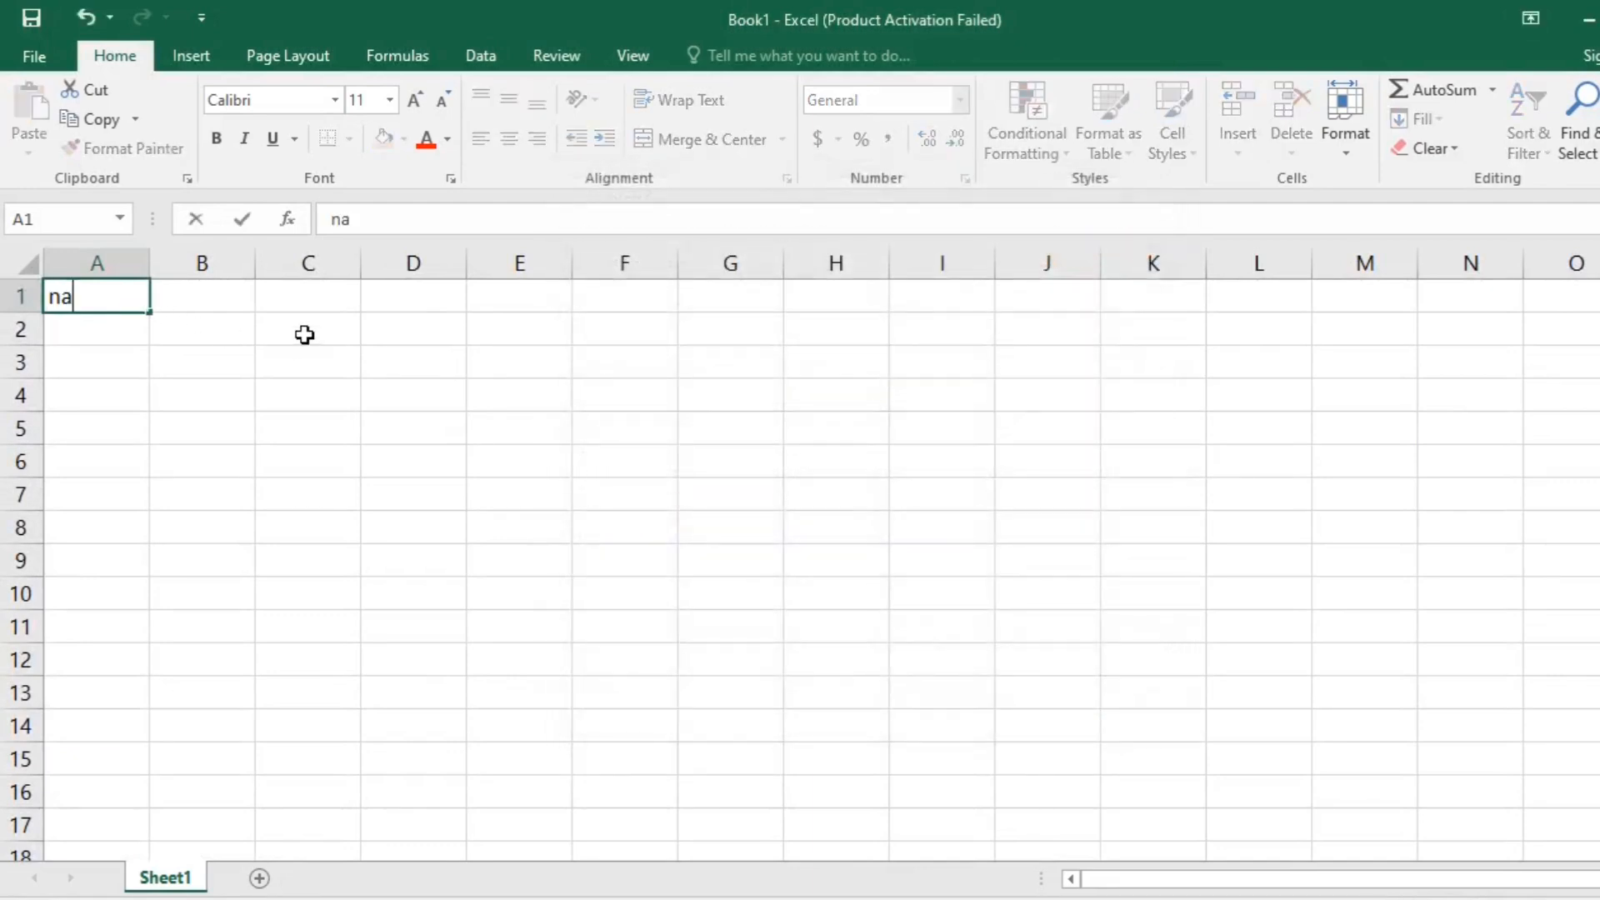
{"action": "key", "text": "BackSpace"}
{"action": "key", "text": "BackSpace"}
{"action": "key", "text": "BackSpace"}
{"action": "key", "text": "BackSpace"}
{"action": "type", "text": "first name"}
{"action": "key", "text": "Tab"}
- Enter the headers "second name" in B1 and "full name" in C1
{"action": "type", "text": "seonc"}
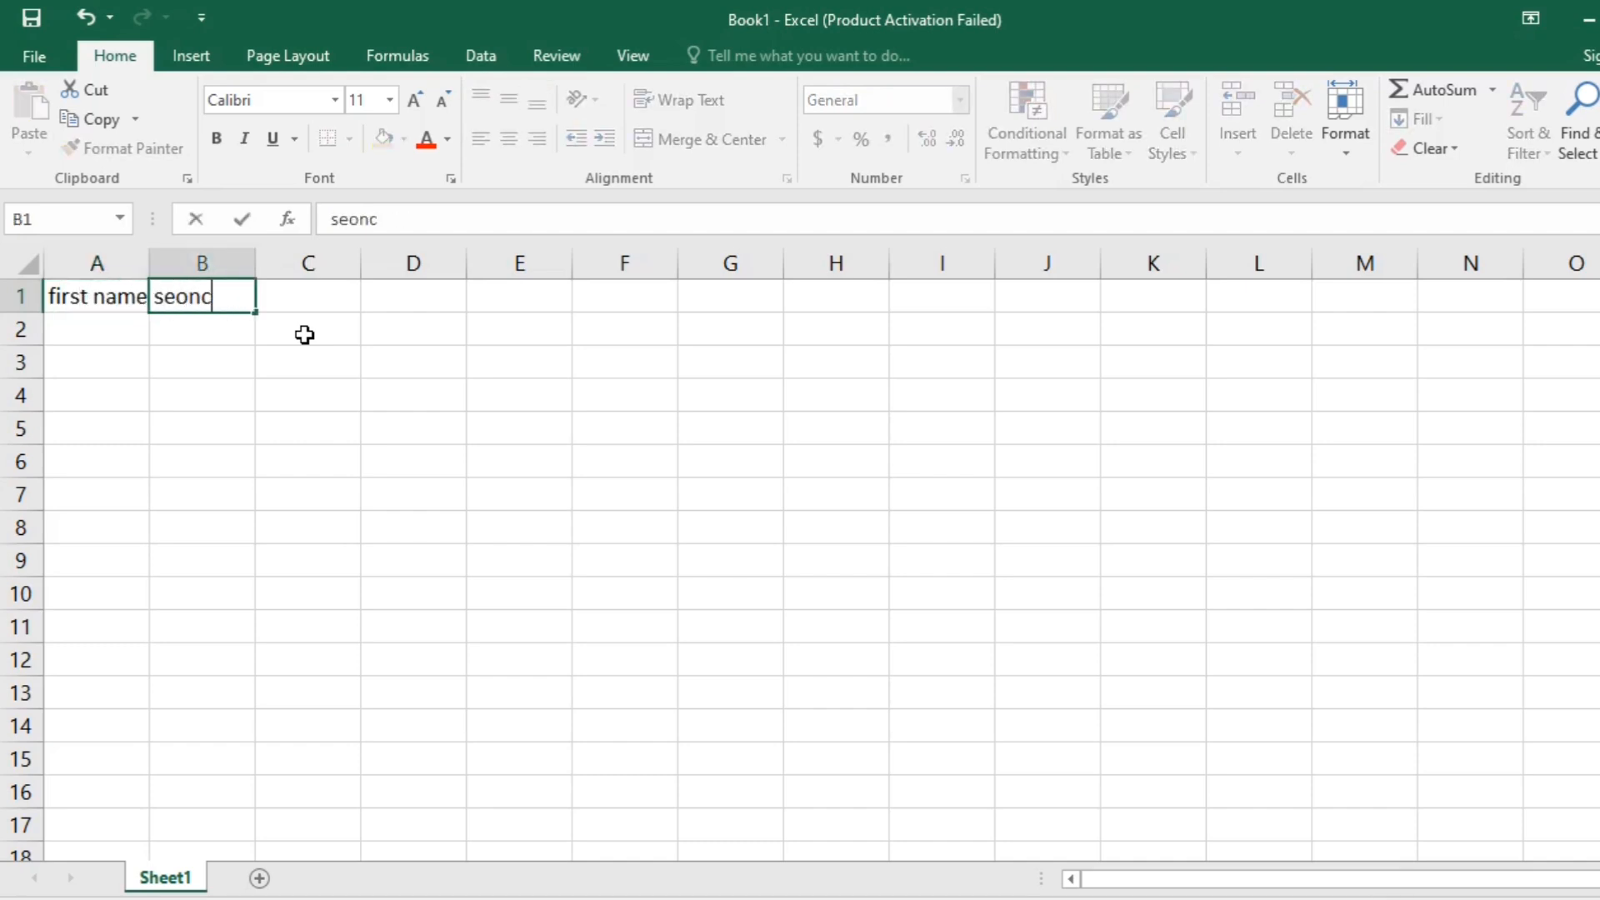
{"action": "key", "text": "BackSpace"}
{"action": "key", "text": "BackSpace"}
{"action": "key", "text": "BackSpace"}
{"action": "key", "text": "BackSpace"}
{"action": "key", "text": "BackSpace"}
{"action": "type", "text": "cond name"}
{"action": "key", "text": "Tab"}
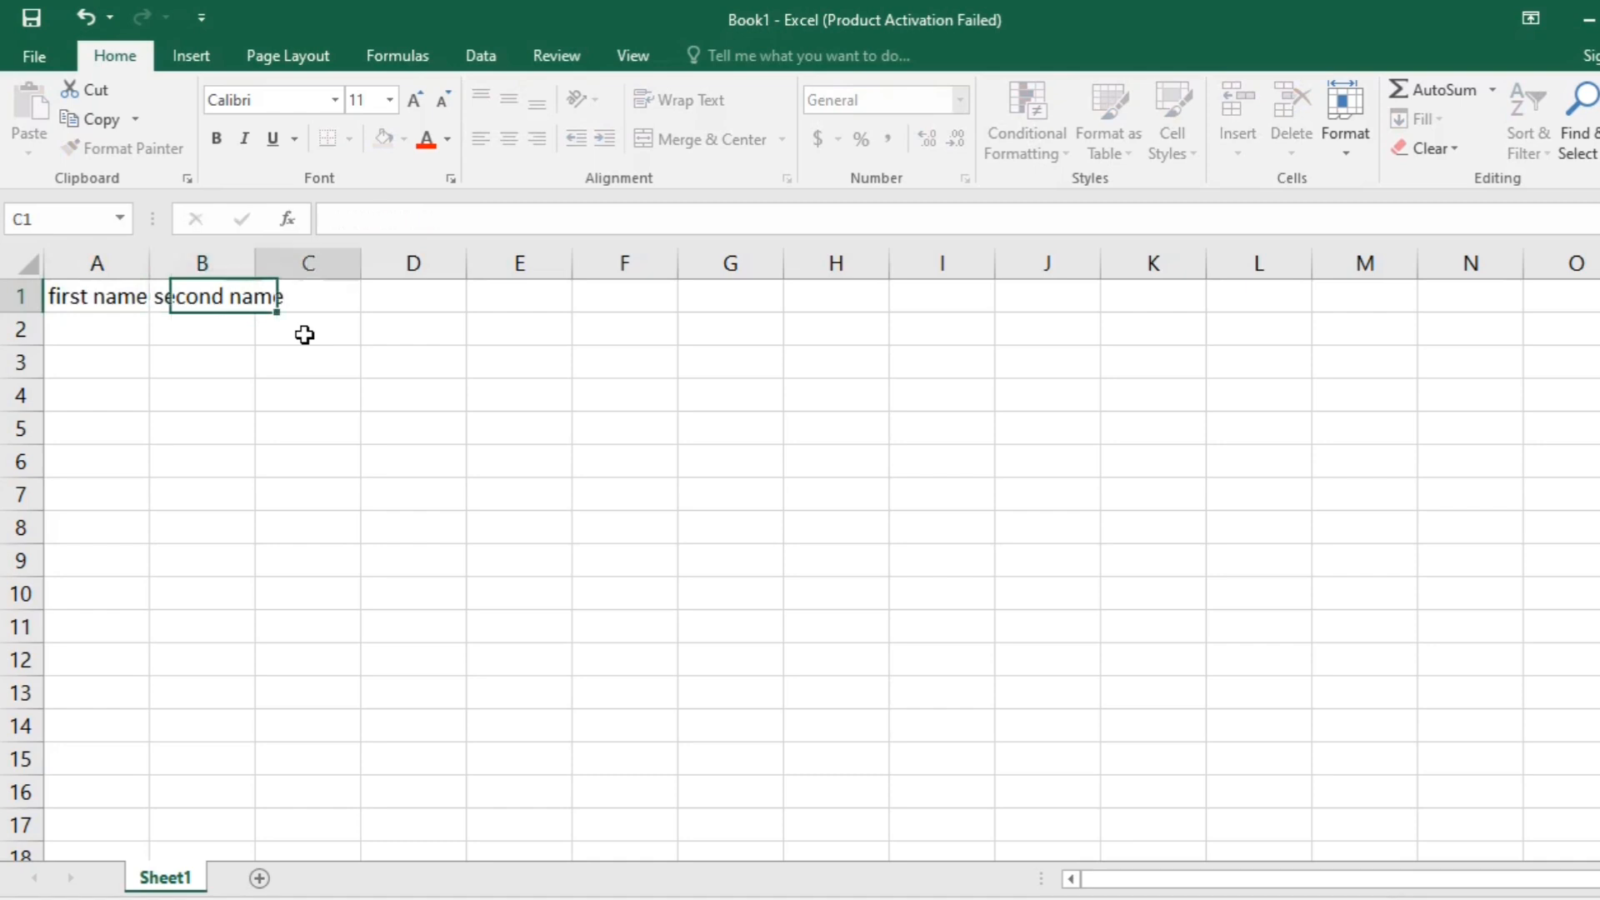
{"action": "type", "text": "ful"}
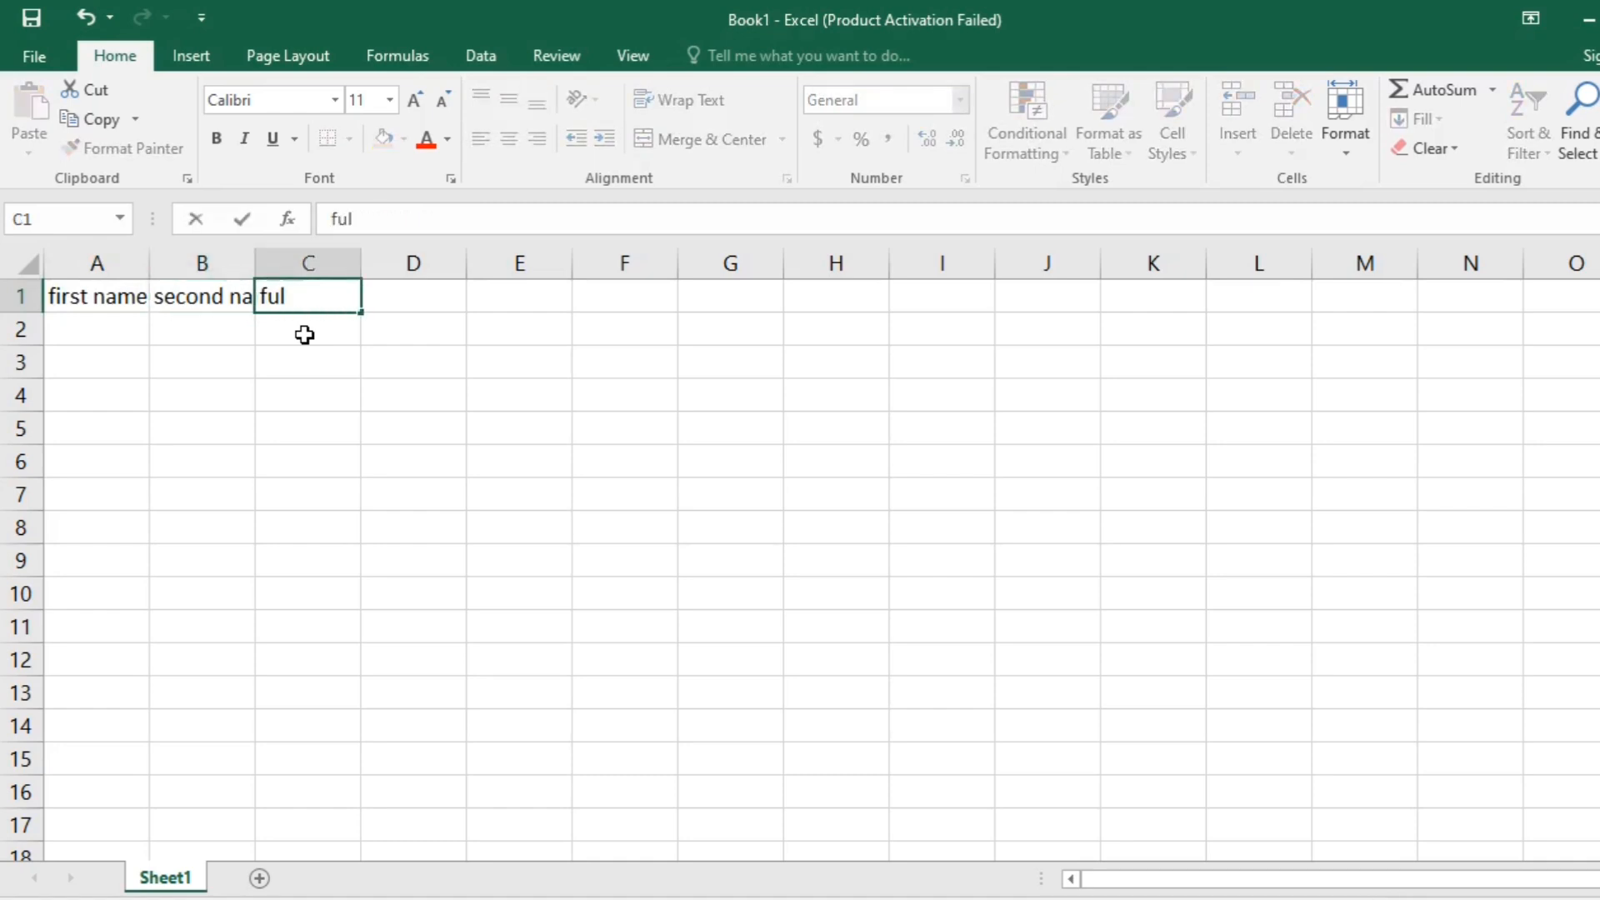
{"action": "type", "text": "l name"}
{"action": "key", "text": "Return"}
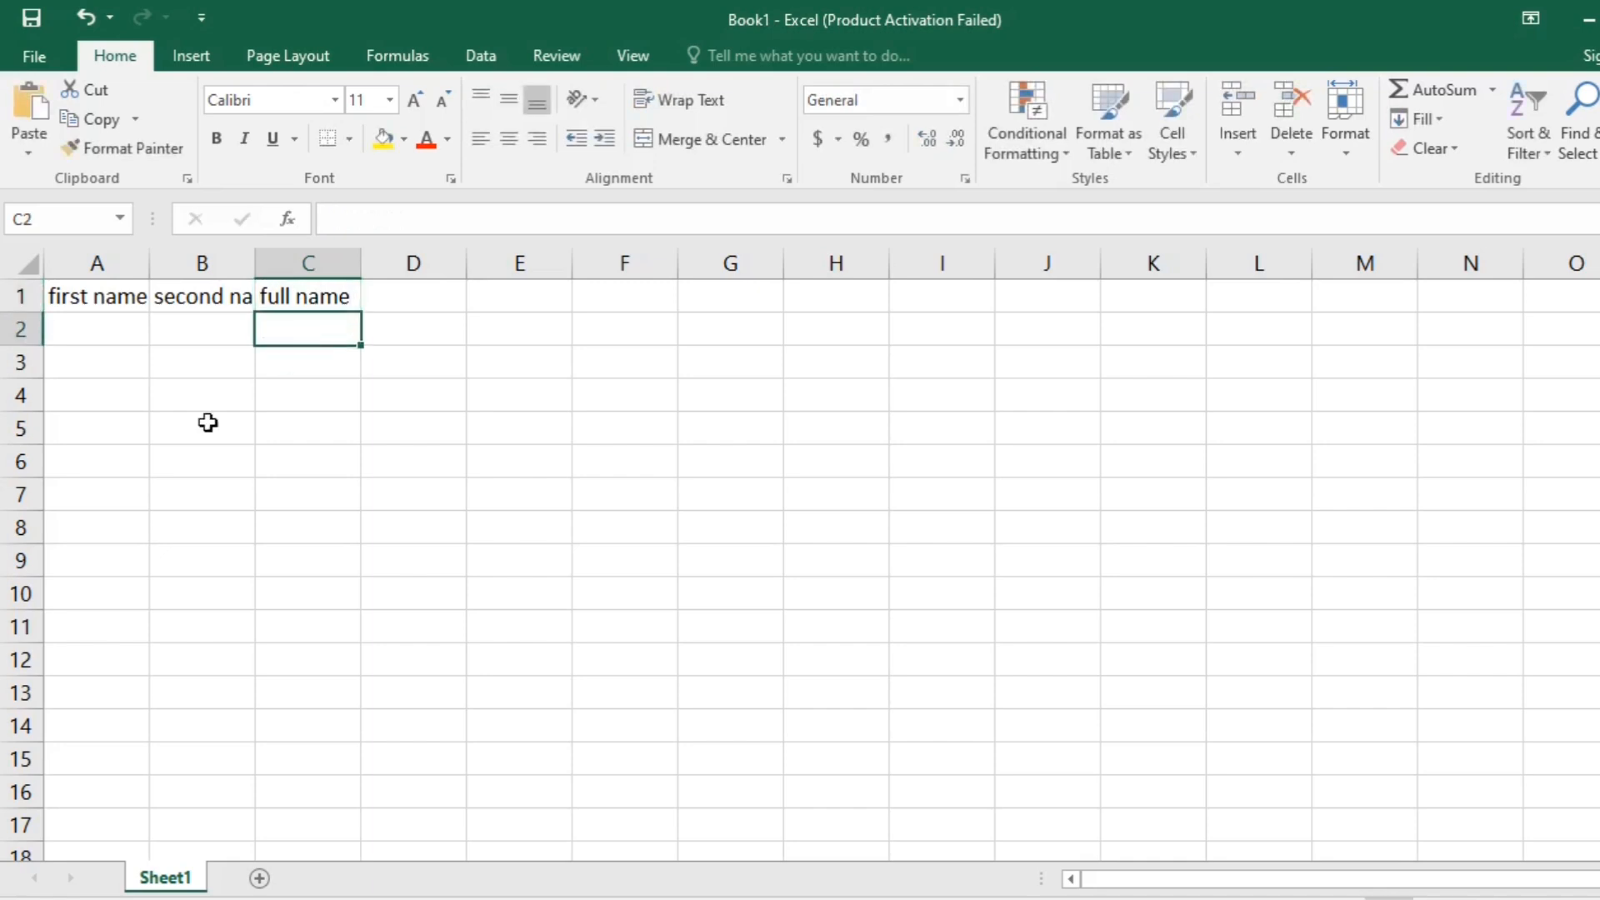
- Autofit columns A and B and move the first name and second name headers to D1:E1
{"action": "double_click", "coordinate": [150, 261]}
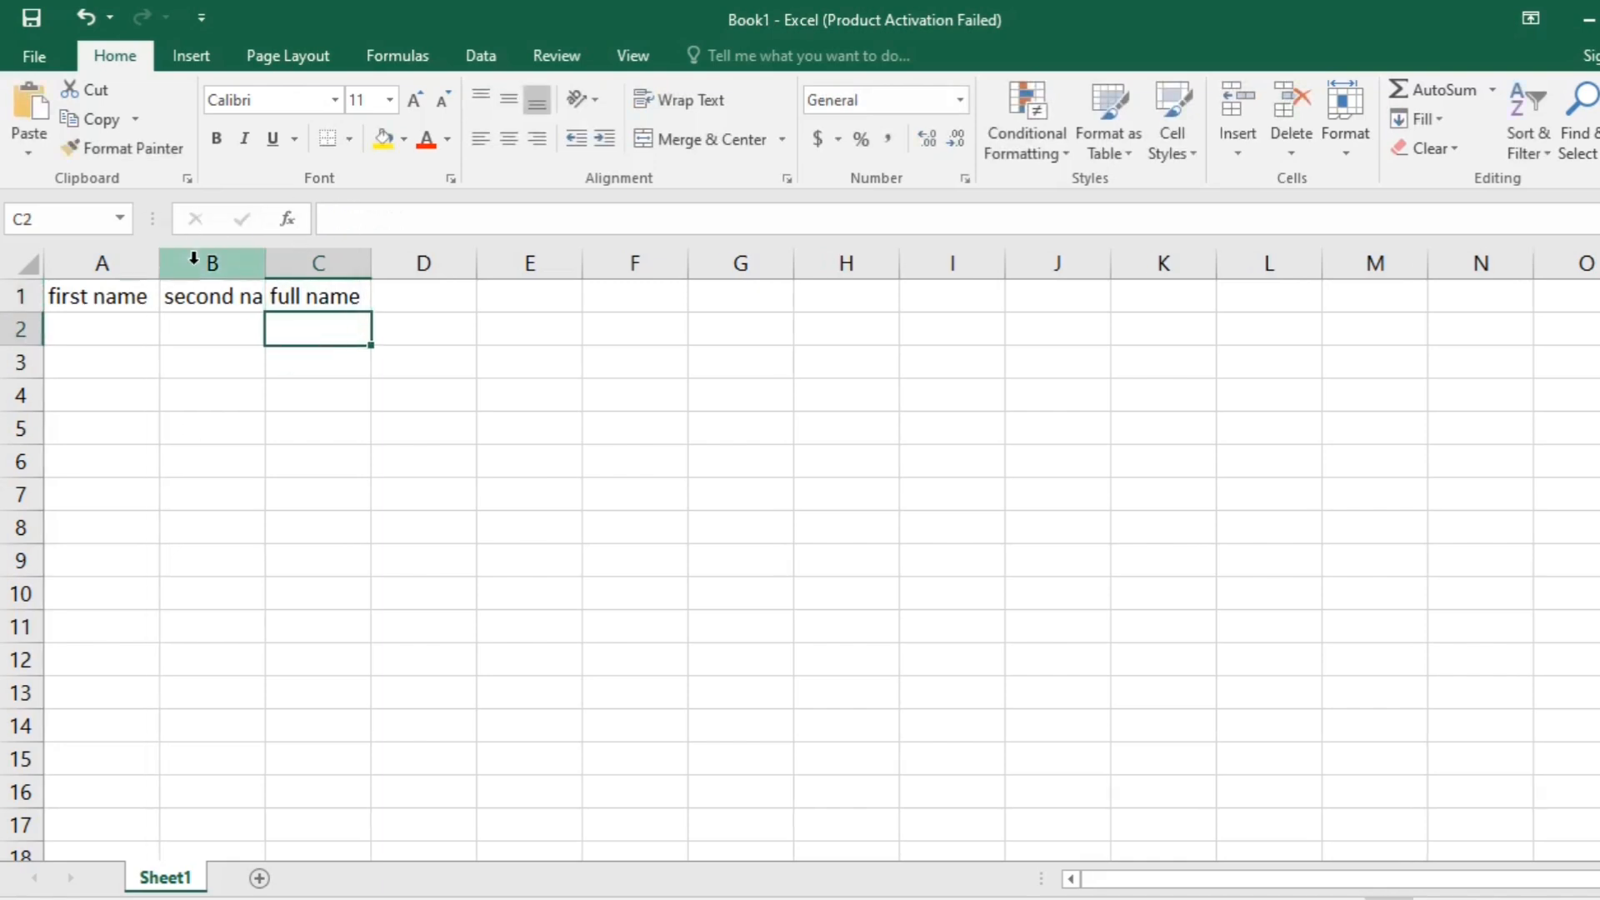
{"action": "double_click", "coordinate": [254, 262]}
{"action": "left_click_drag", "start_coordinate": [142, 296], "coordinate": [243, 297]}
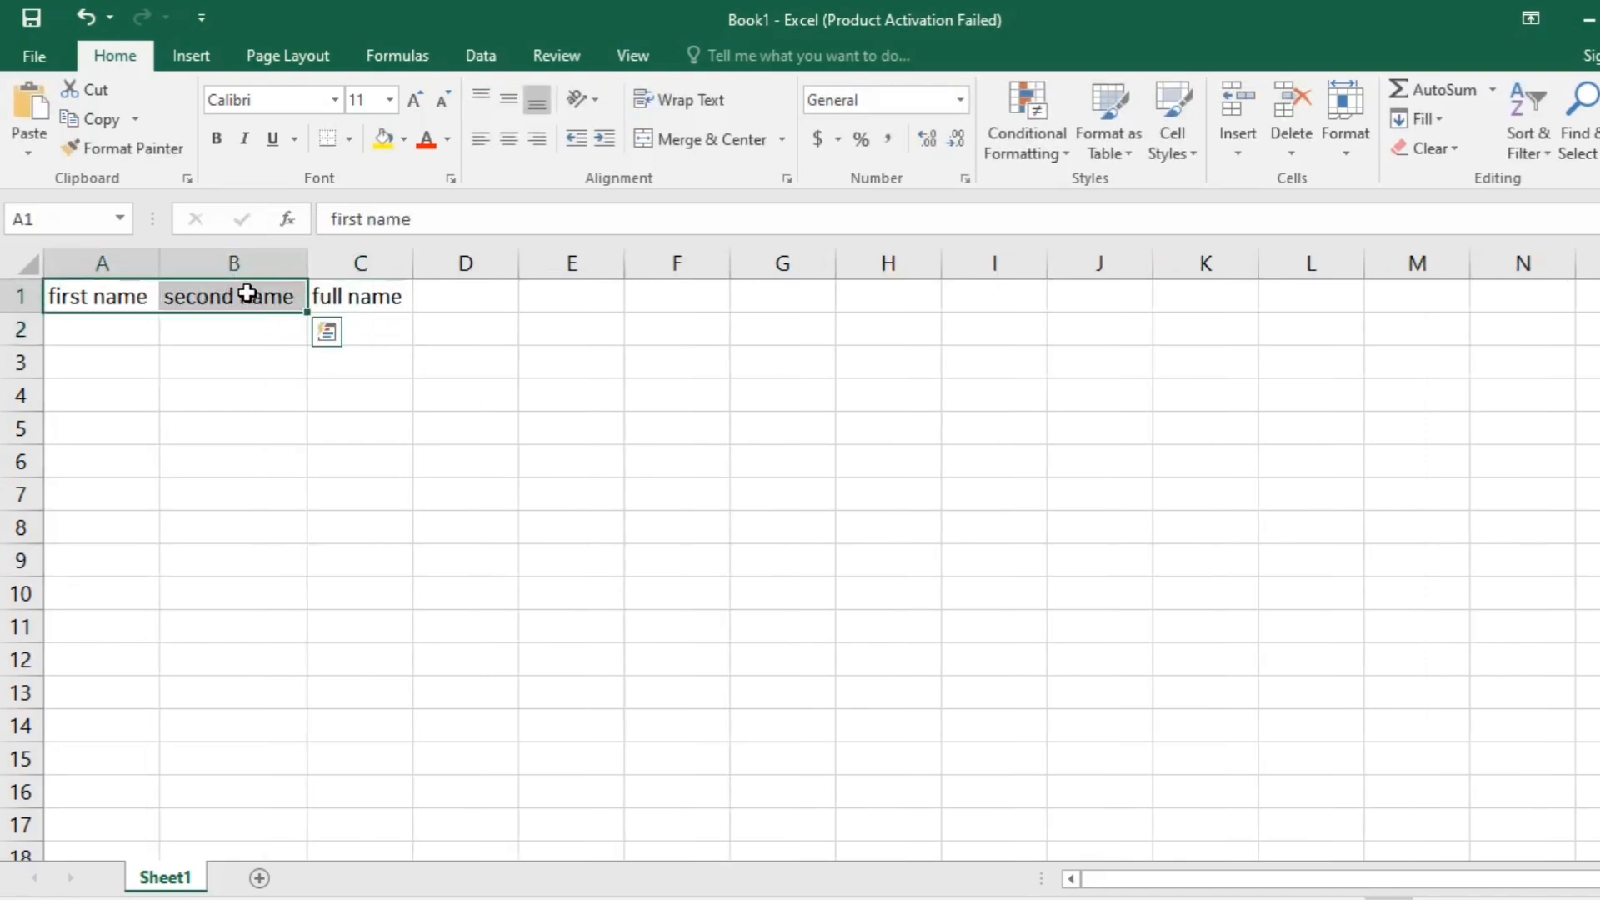
{"action": "key", "text": "ctrl+c"}
{"action": "left_click", "coordinate": [458, 289]}
{"action": "key", "text": "ctrl+v"}
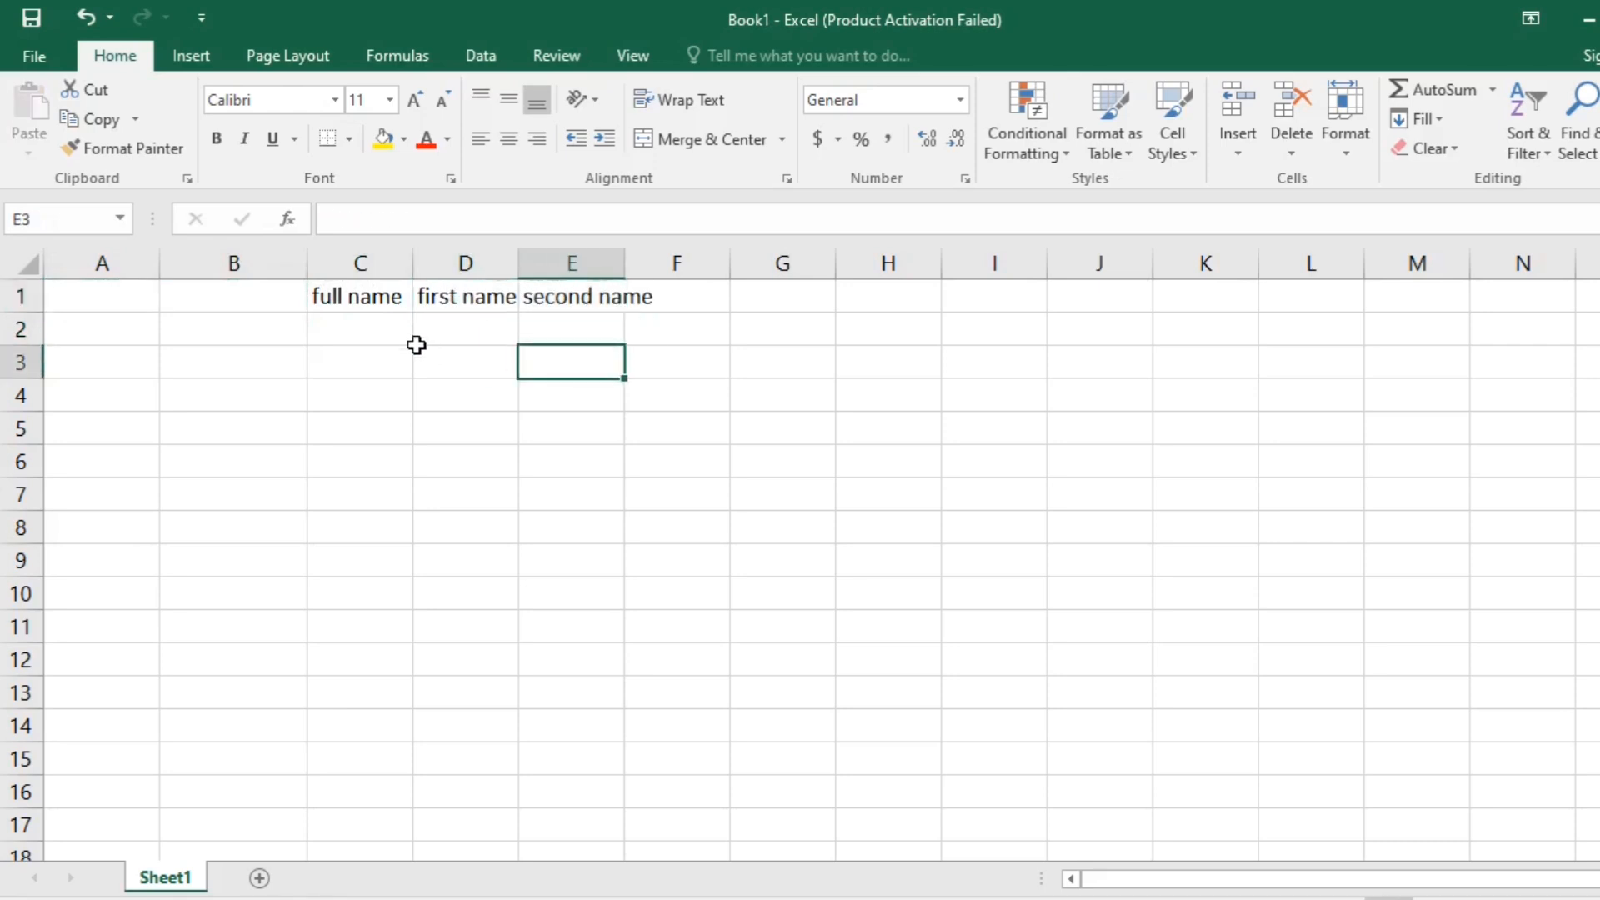
- Move the three headers from C1:E1 to A1:C1 and widen columns A to C equally
{"action": "left_click_drag", "start_coordinate": [398, 307], "coordinate": [617, 297]}
{"action": "key", "text": "ctrl+c"}
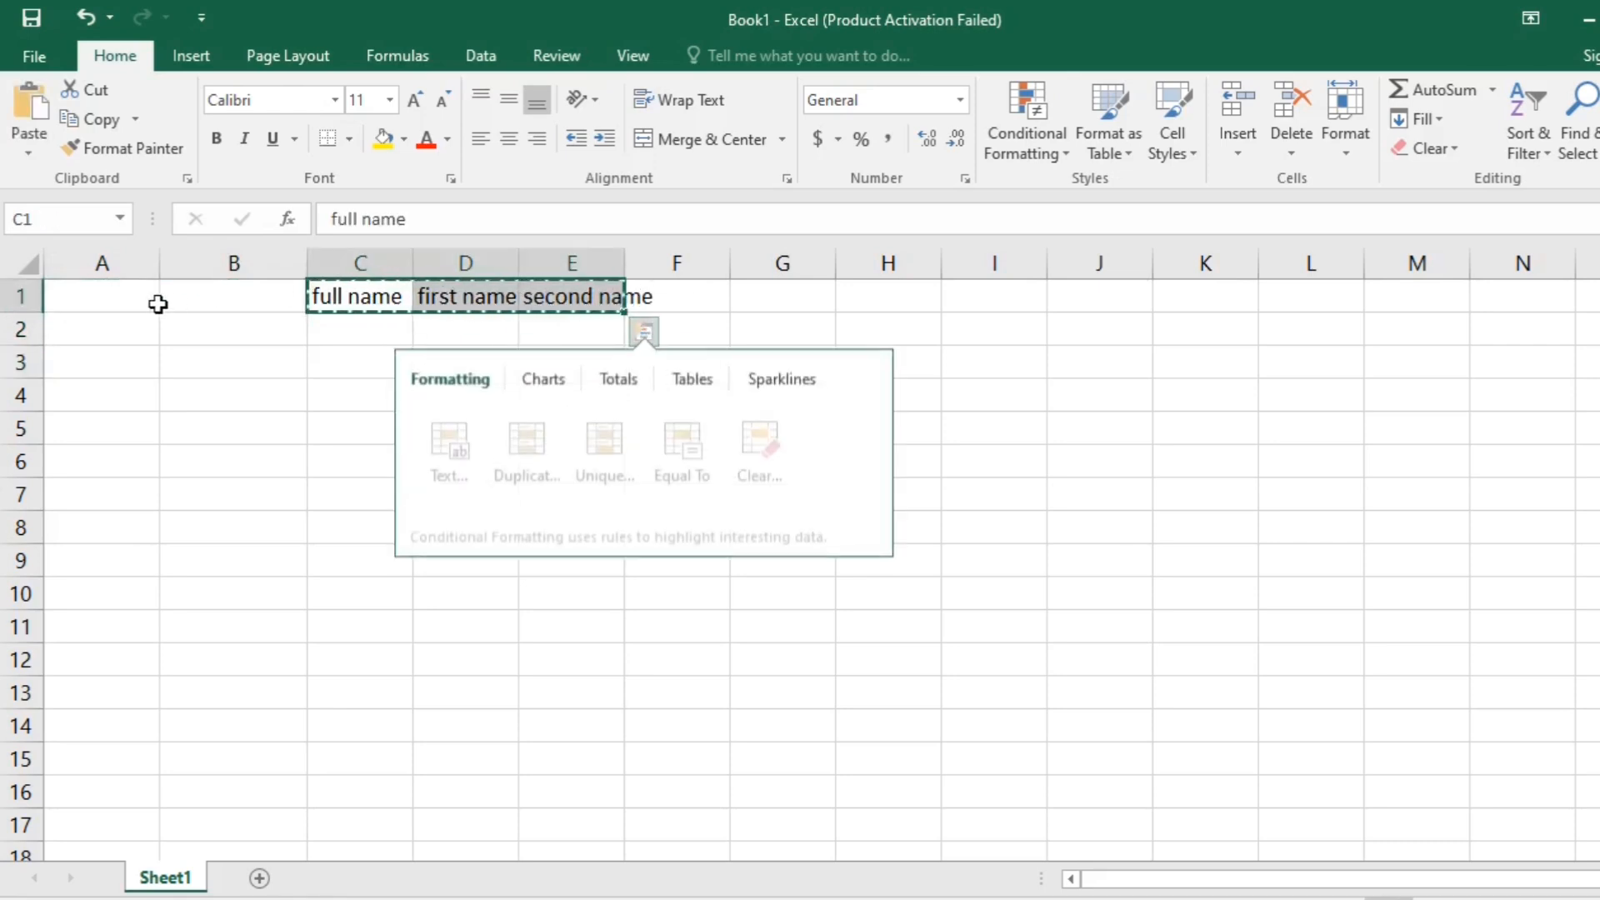
{"action": "left_click", "coordinate": [143, 300]}
{"action": "key", "text": "ctrl+v"}
{"action": "left_click_drag", "start_coordinate": [161, 261], "coordinate": [334, 260]}
{"action": "left_click", "coordinate": [386, 373]}
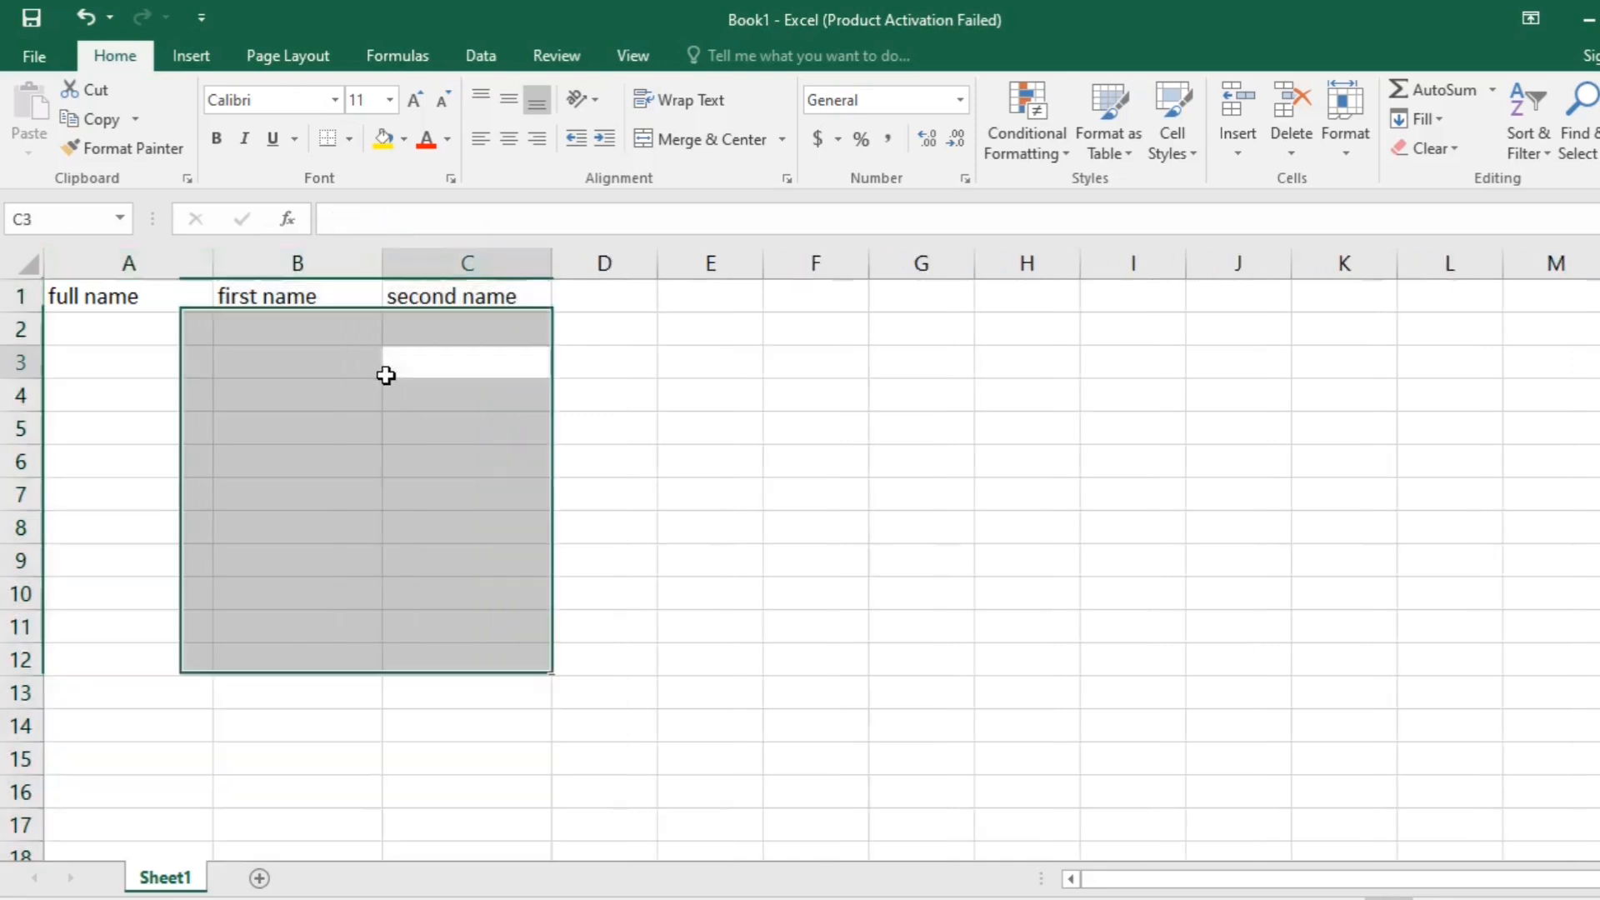
- Enter six people's full names in cells A2:A7 under the full name header
{"action": "left_click_drag", "start_coordinate": [170, 298], "coordinate": [458, 488]}
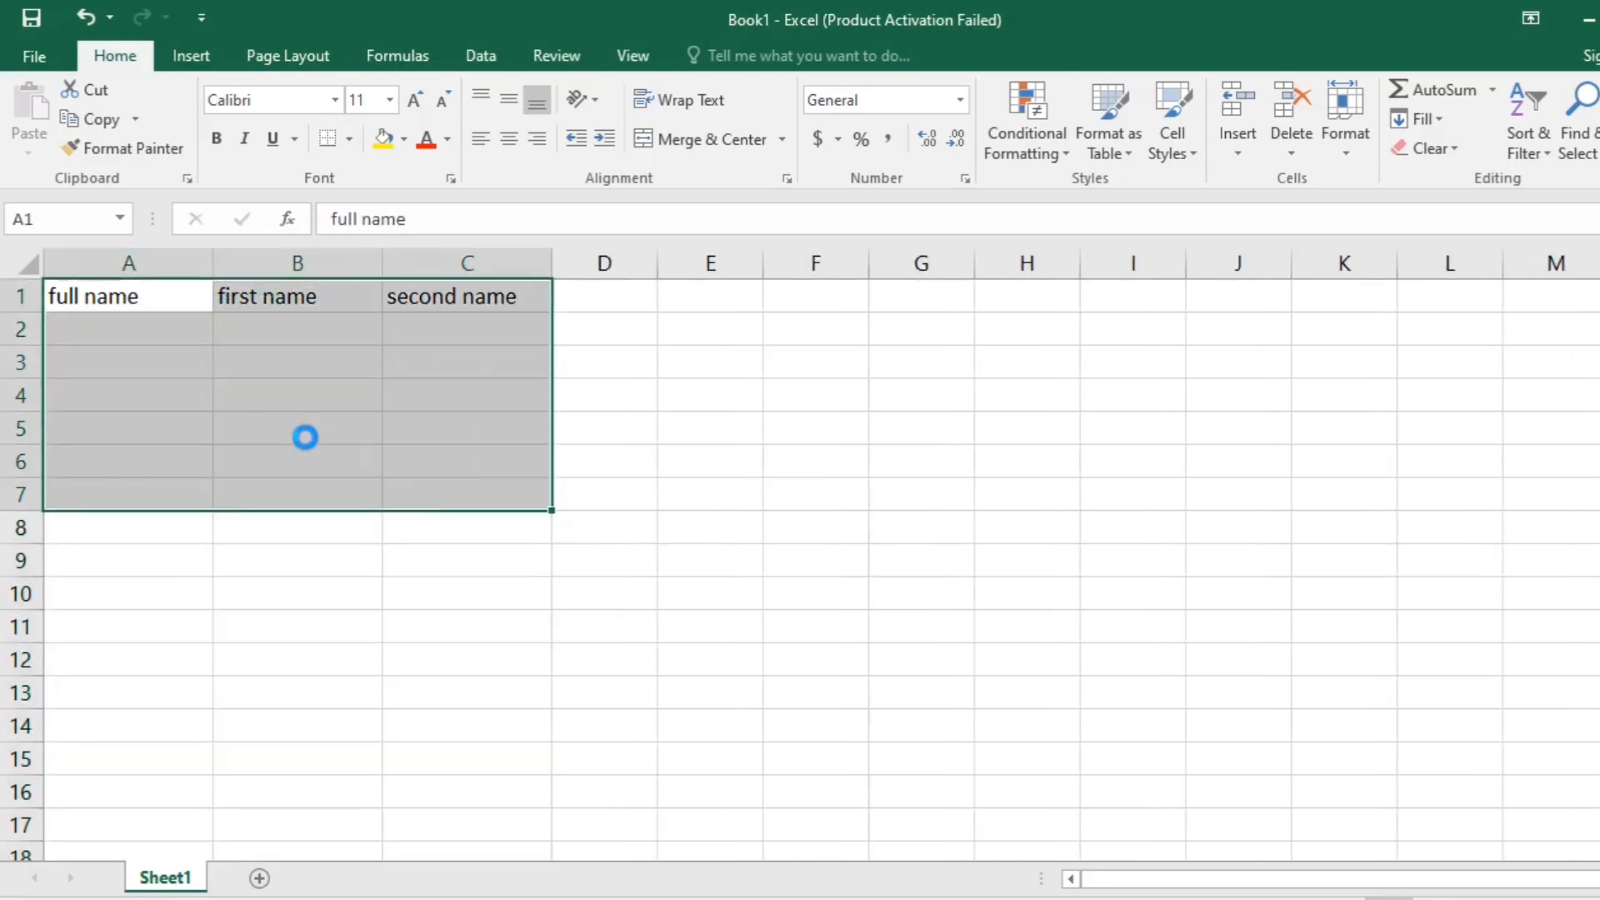
{"action": "scroll", "coordinate": [308, 436], "scroll_direction": "up", "scroll_amount": 3}
{"action": "left_click", "coordinate": [196, 357]}
{"action": "type", "text": "ra"}
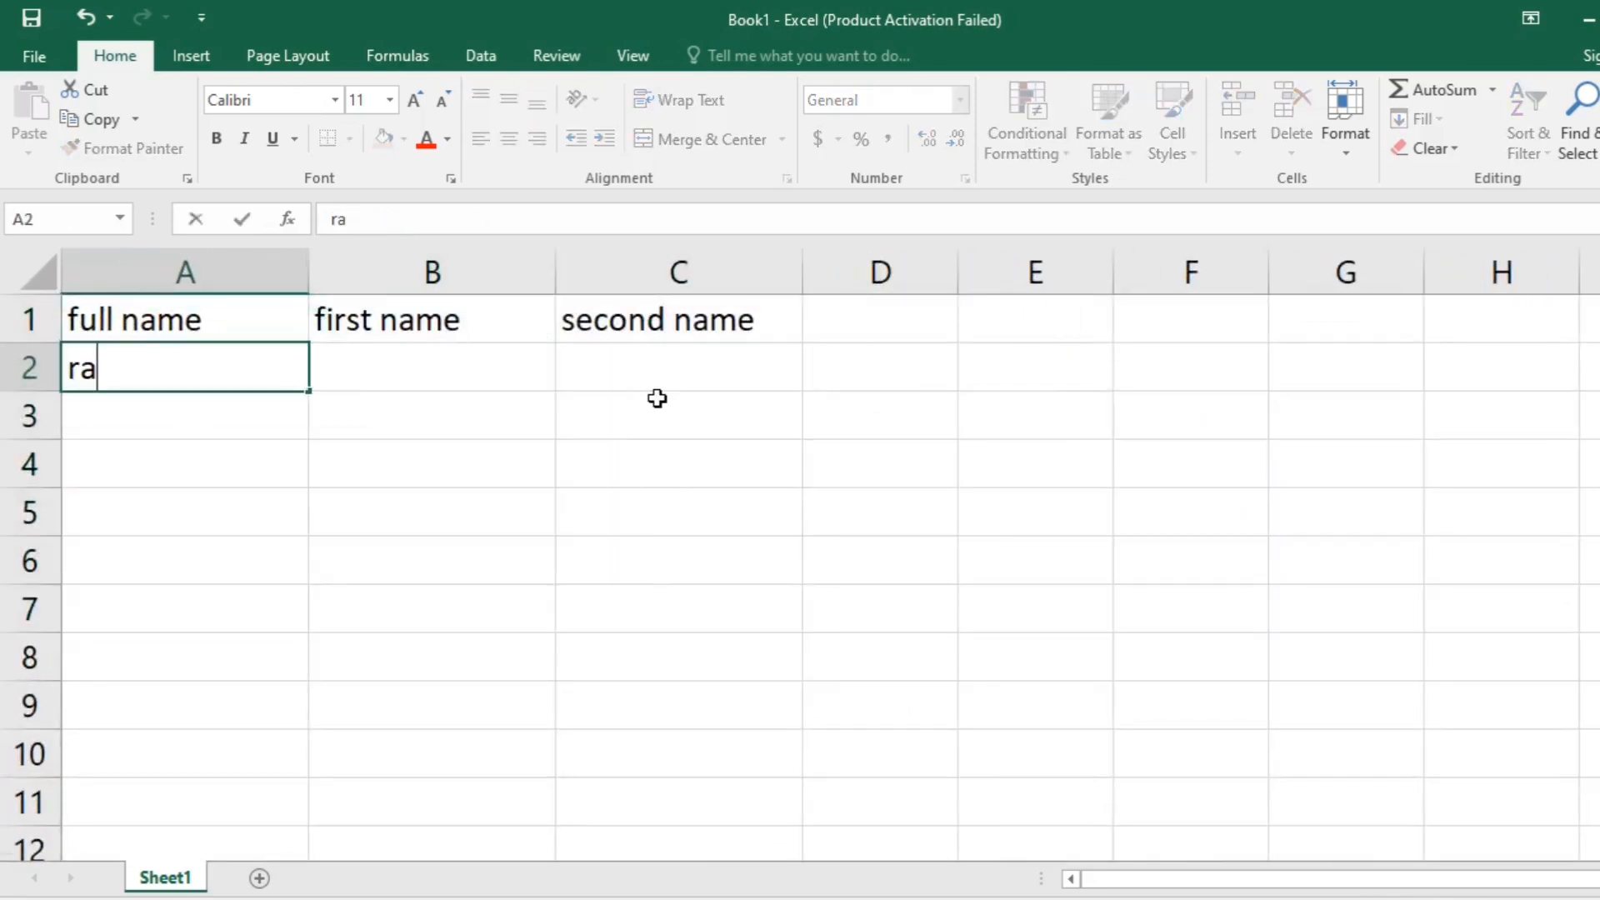
{"action": "type", "text": "vi kis"}
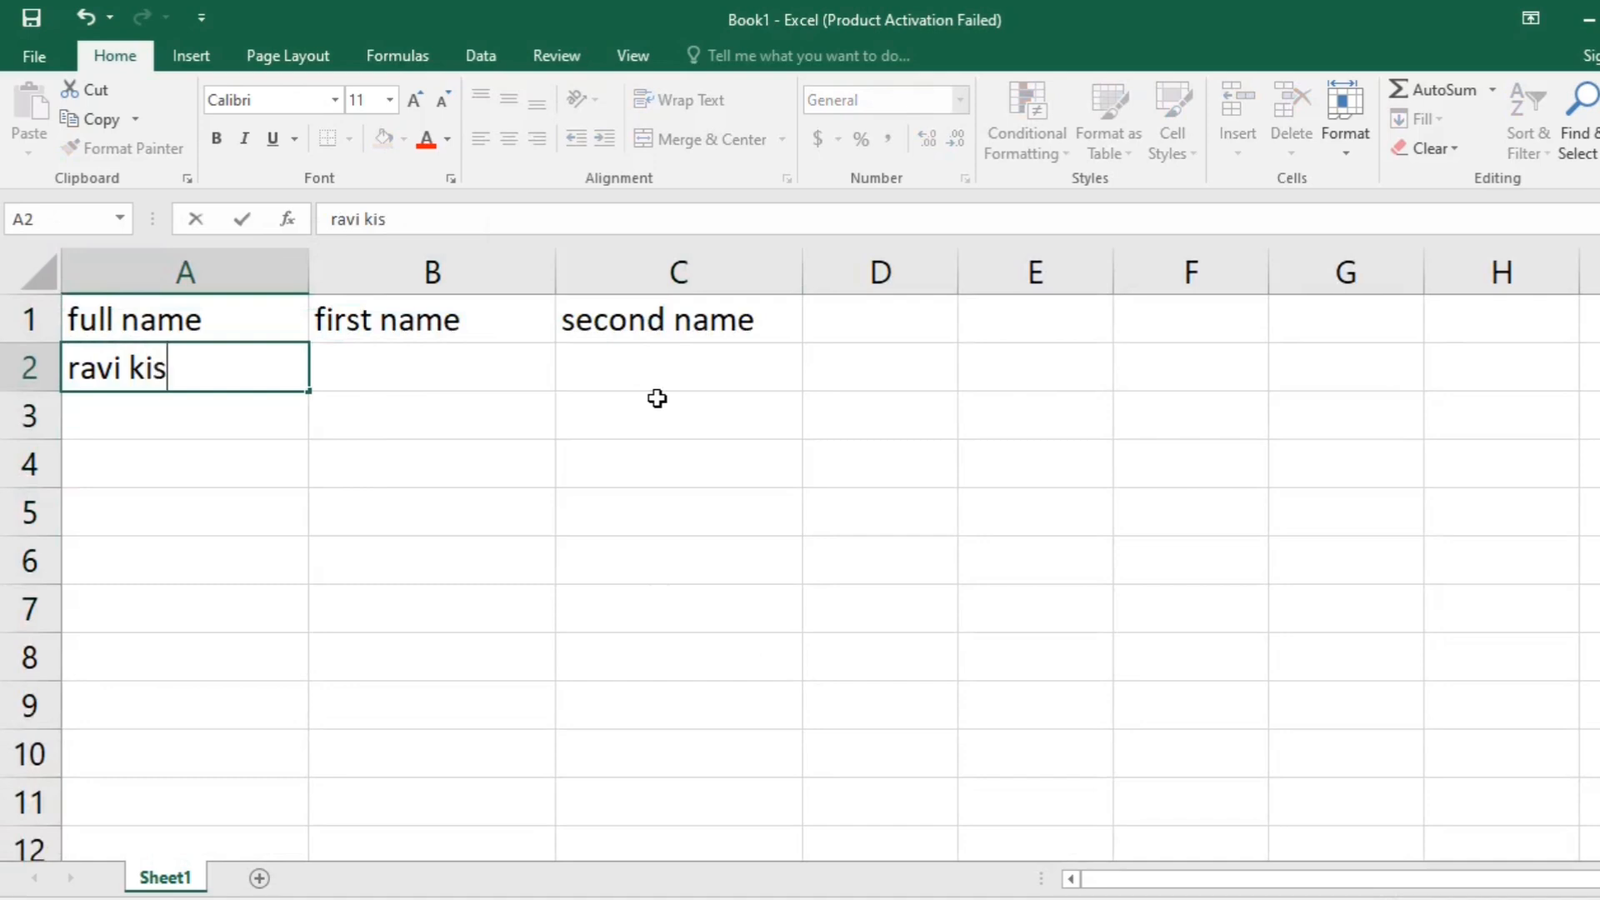
{"action": "type", "text": "hor"}
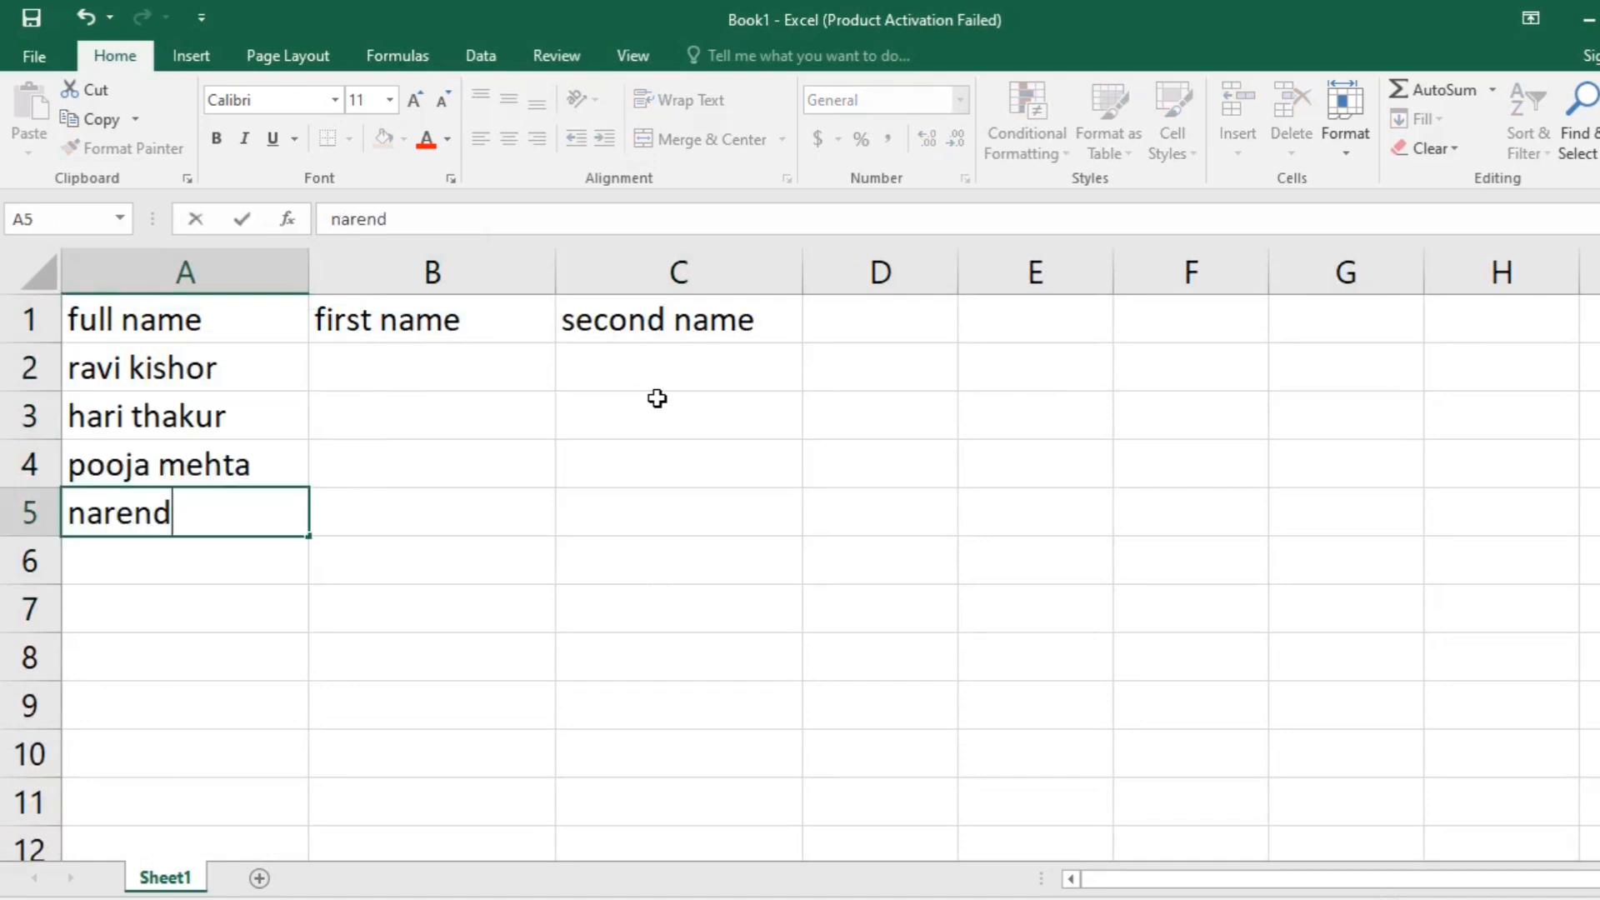
{"action": "type", "text": "er modi"}
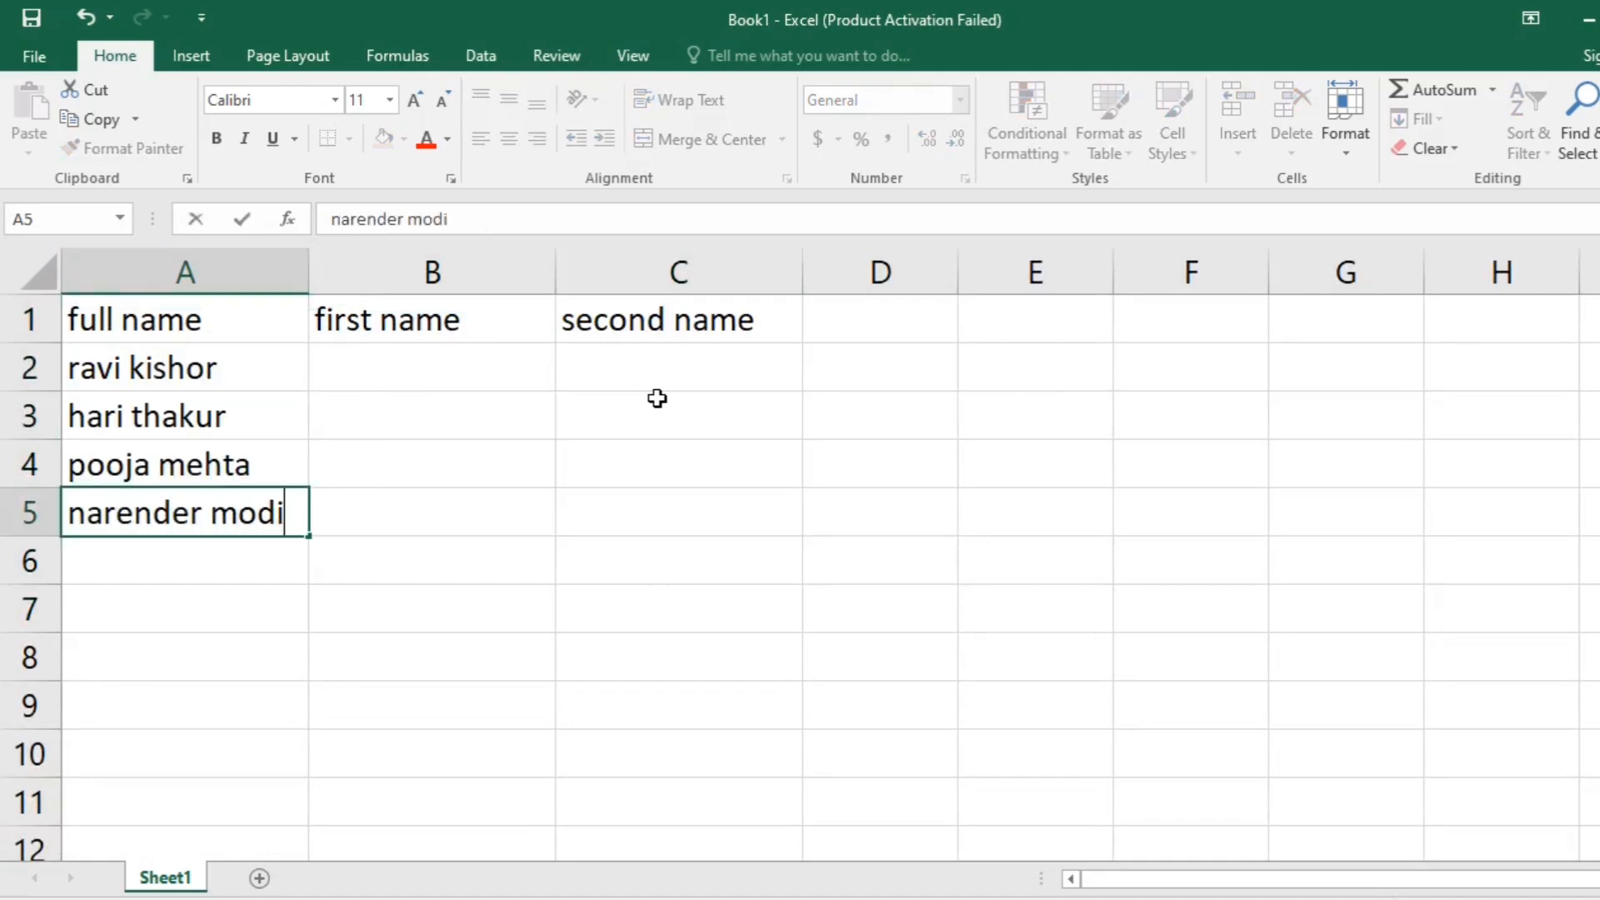
{"action": "key", "text": "Return"}
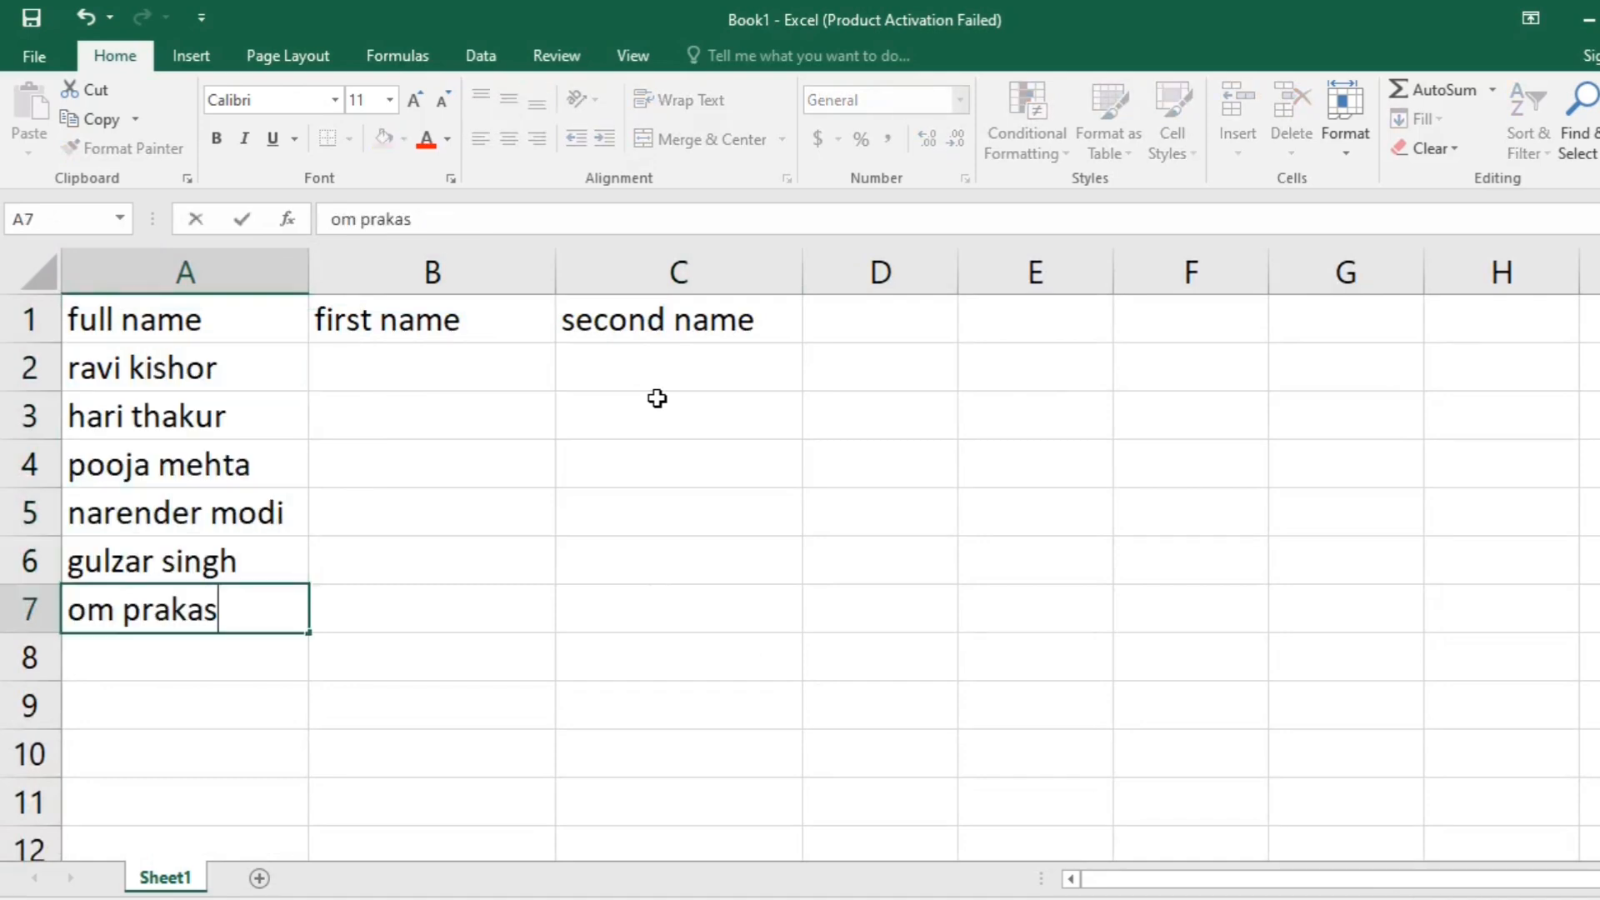
{"action": "type", "text": "h"}
{"action": "key", "text": "Return"}
- Enter the first name from A2 in B2 and use Flash Fill to complete the first name column
{"action": "left_click", "coordinate": [122, 377]}
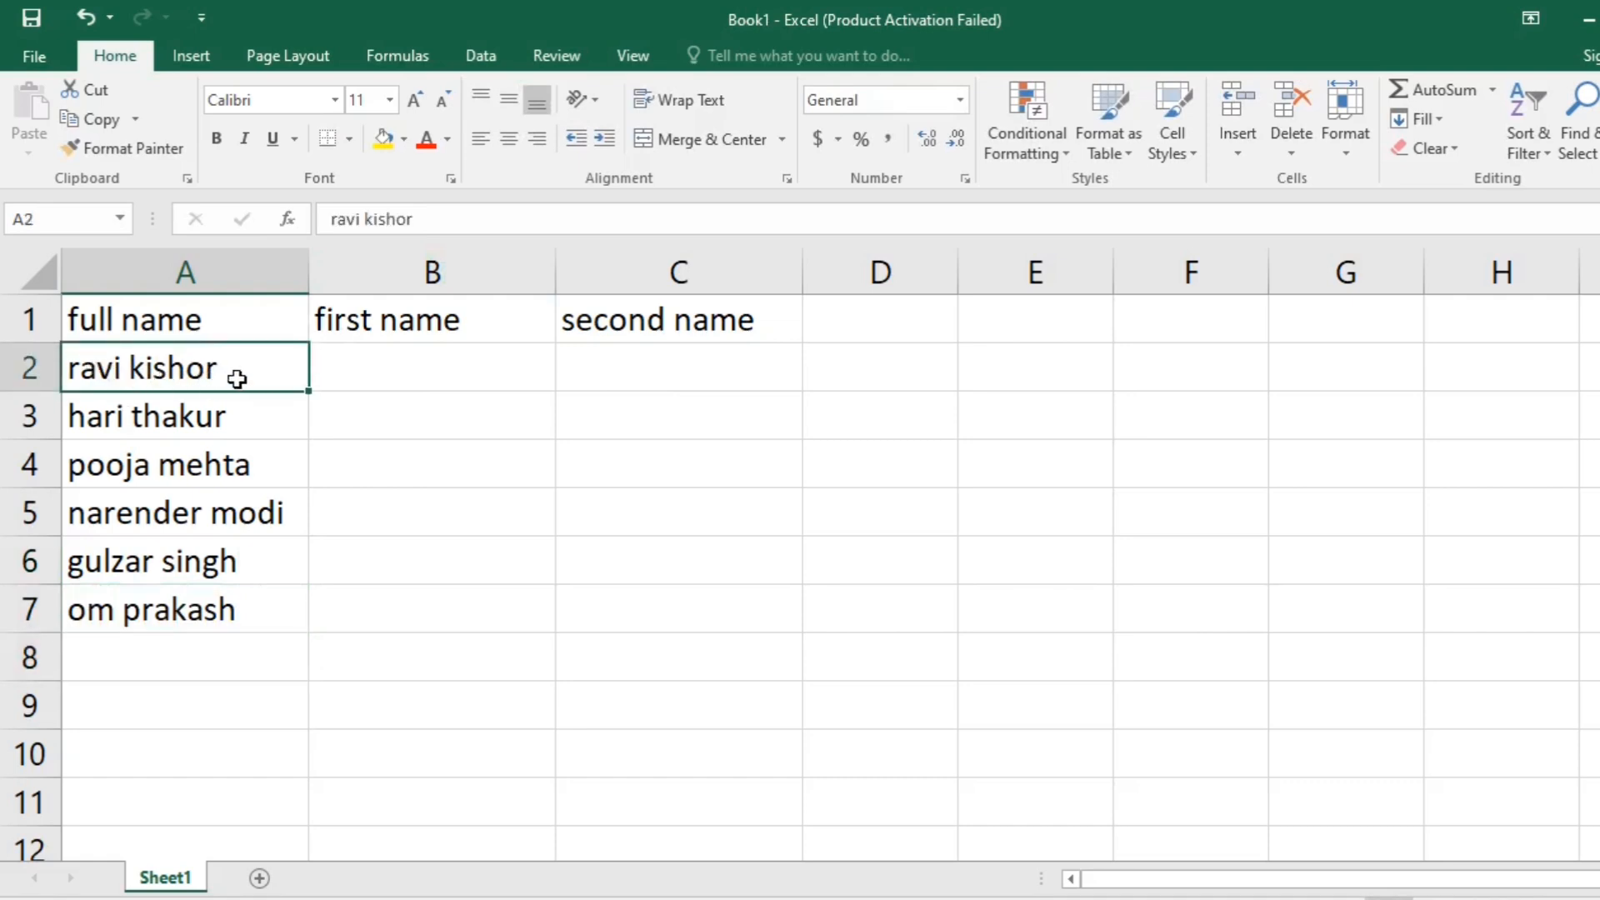
{"action": "left_click", "coordinate": [461, 381]}
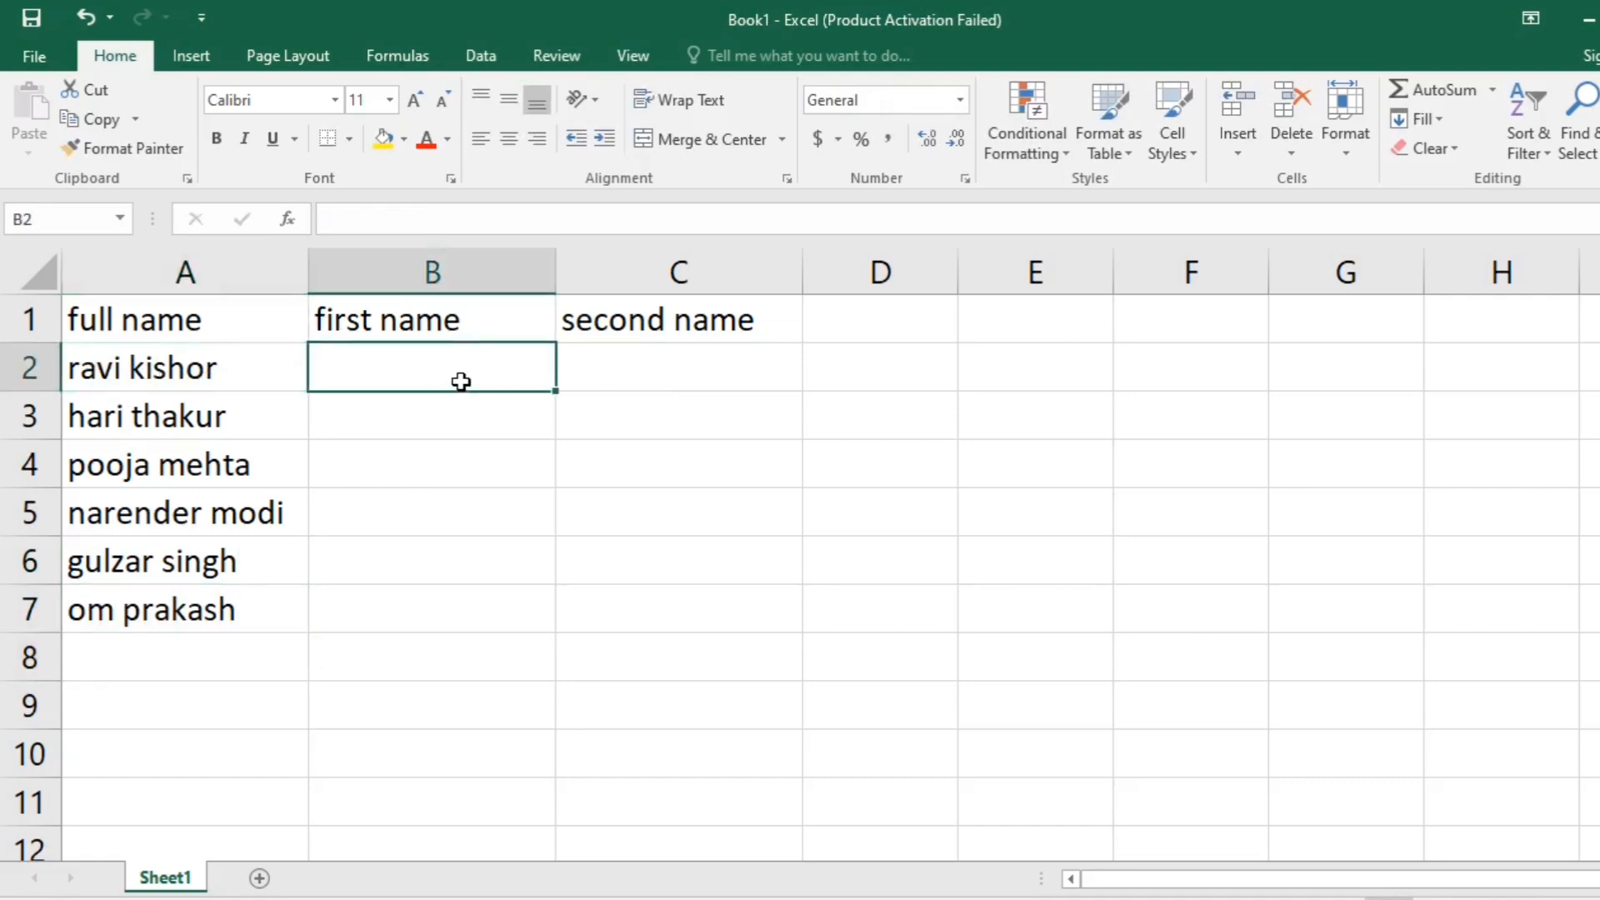
{"action": "type", "text": "ravi"}
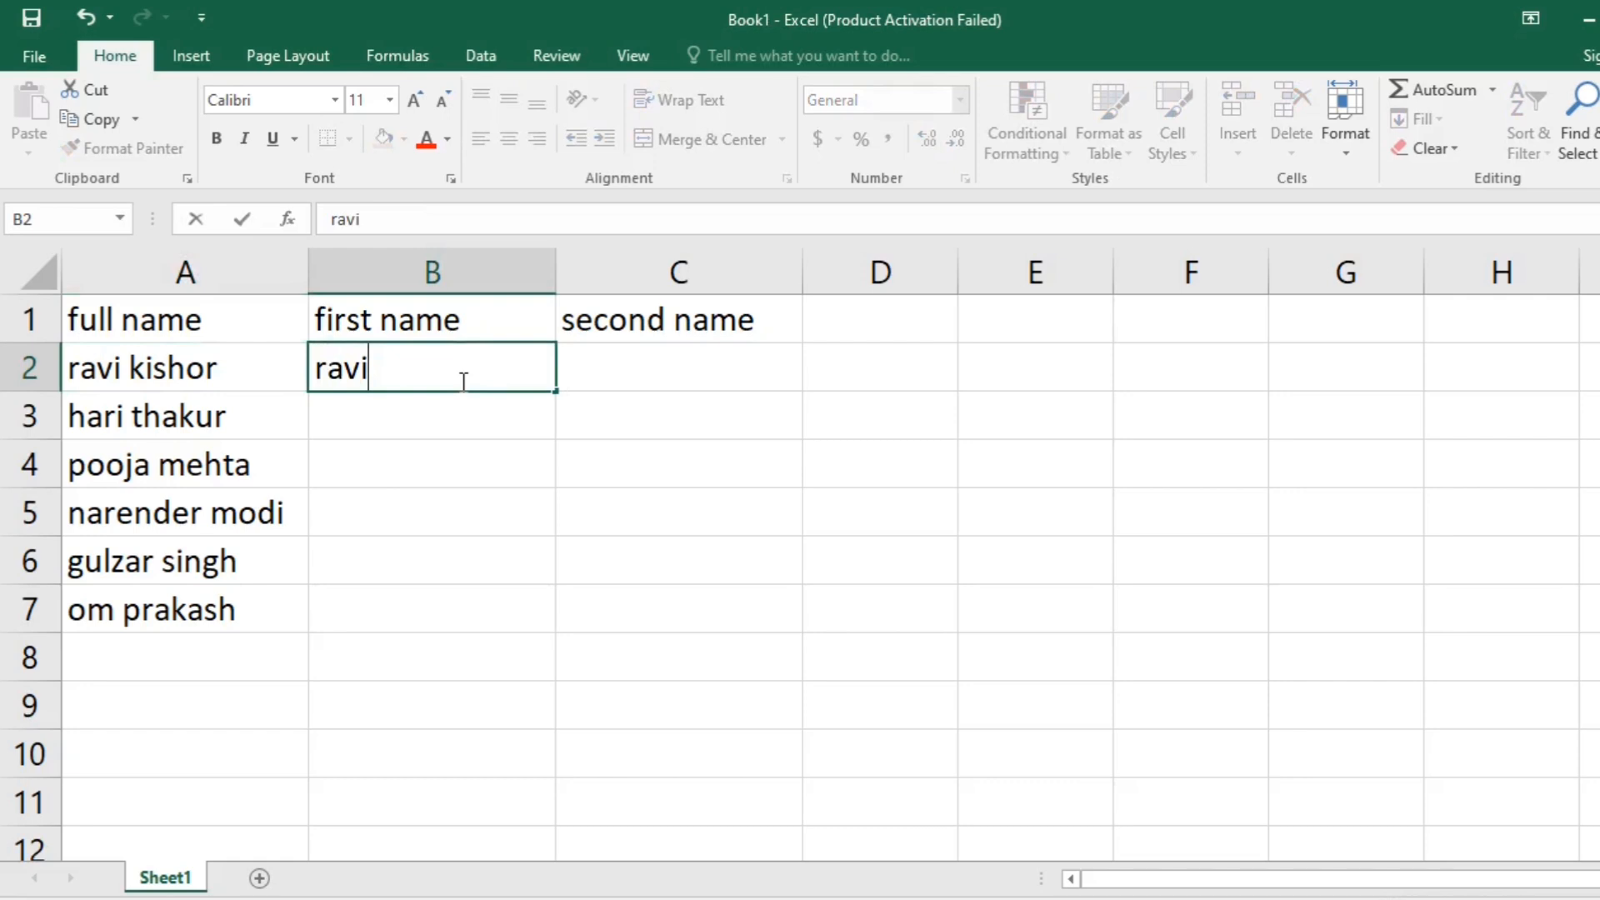
{"action": "key", "text": "Return"}
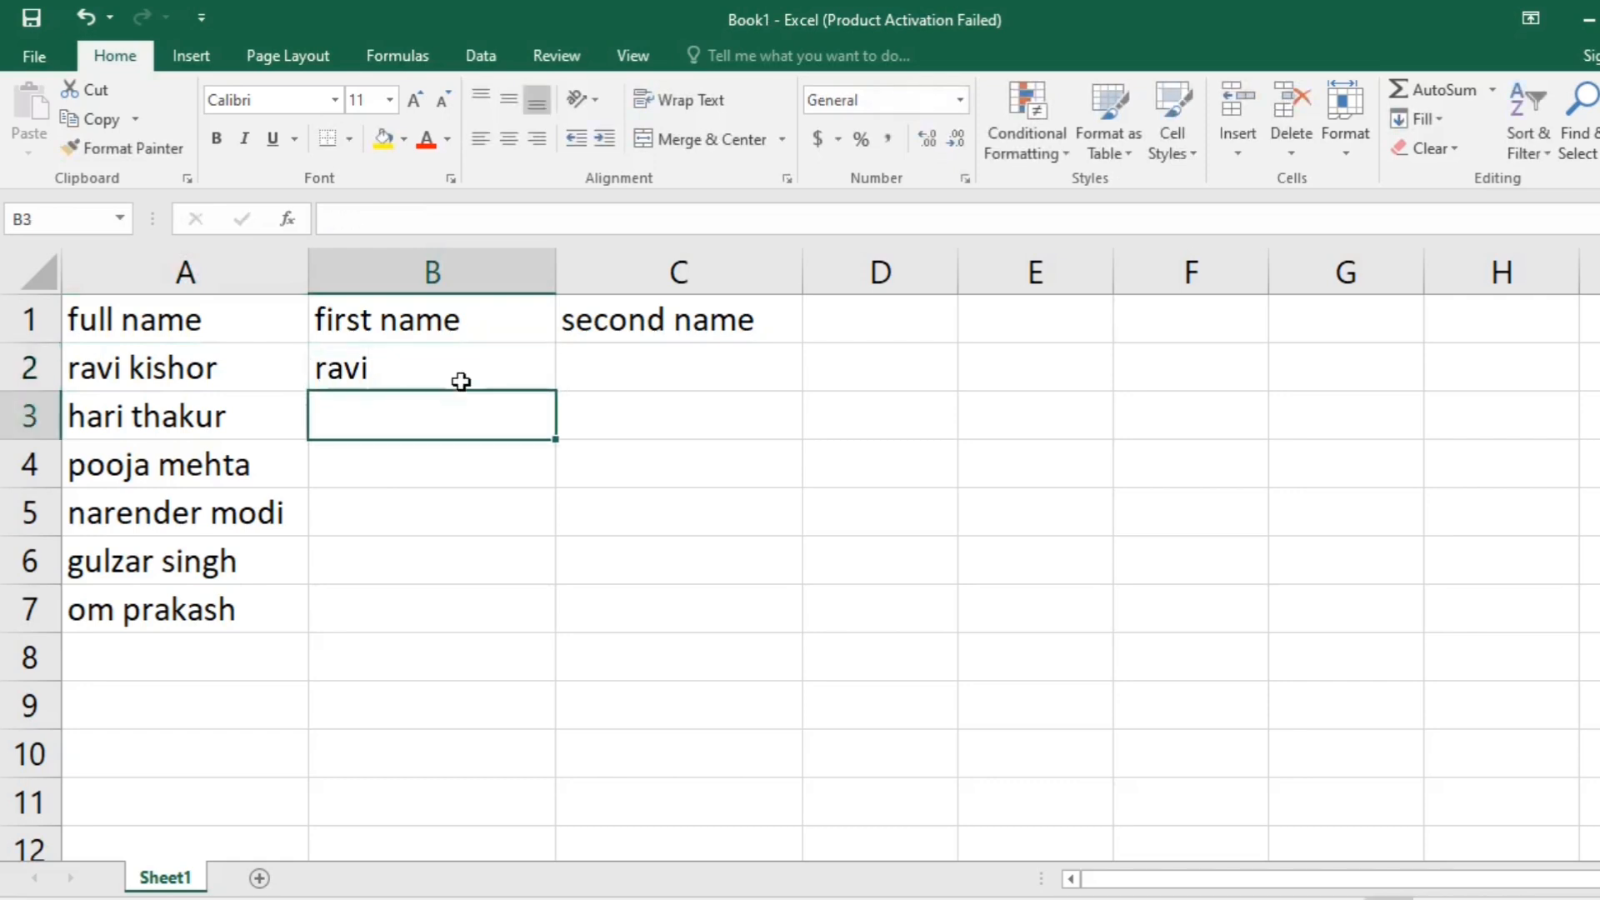
{"action": "key", "text": "ctrl+e"}
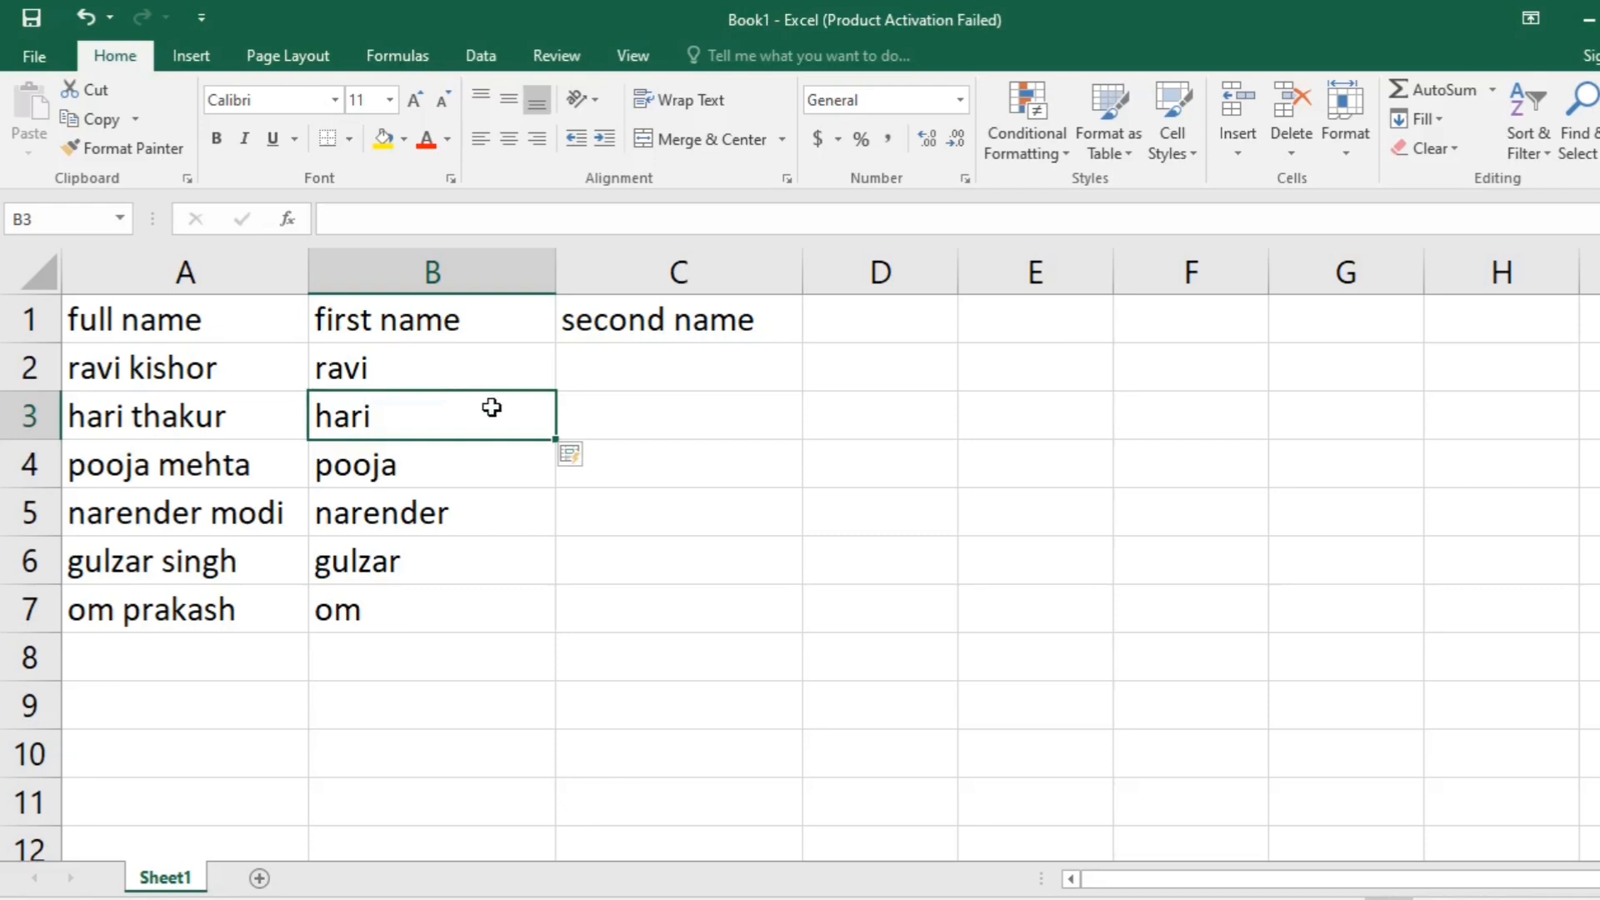
- Enter the second name from A2 in C2 and use Flash Fill to complete the second name column
{"action": "left_click", "coordinate": [630, 360]}
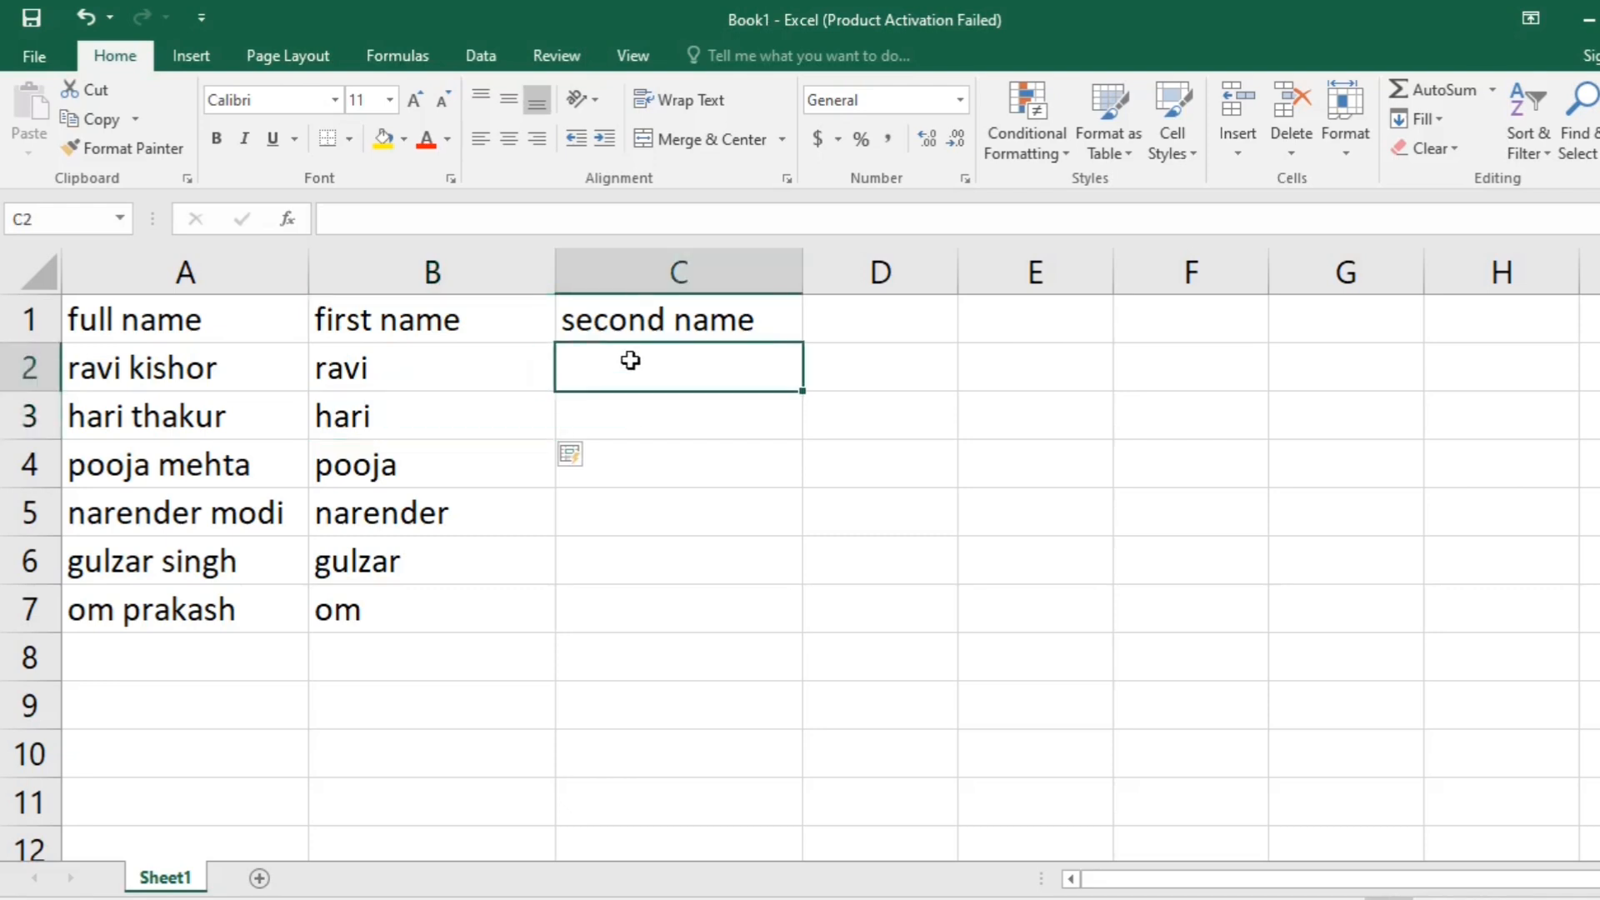
{"action": "type", "text": "kishor"}
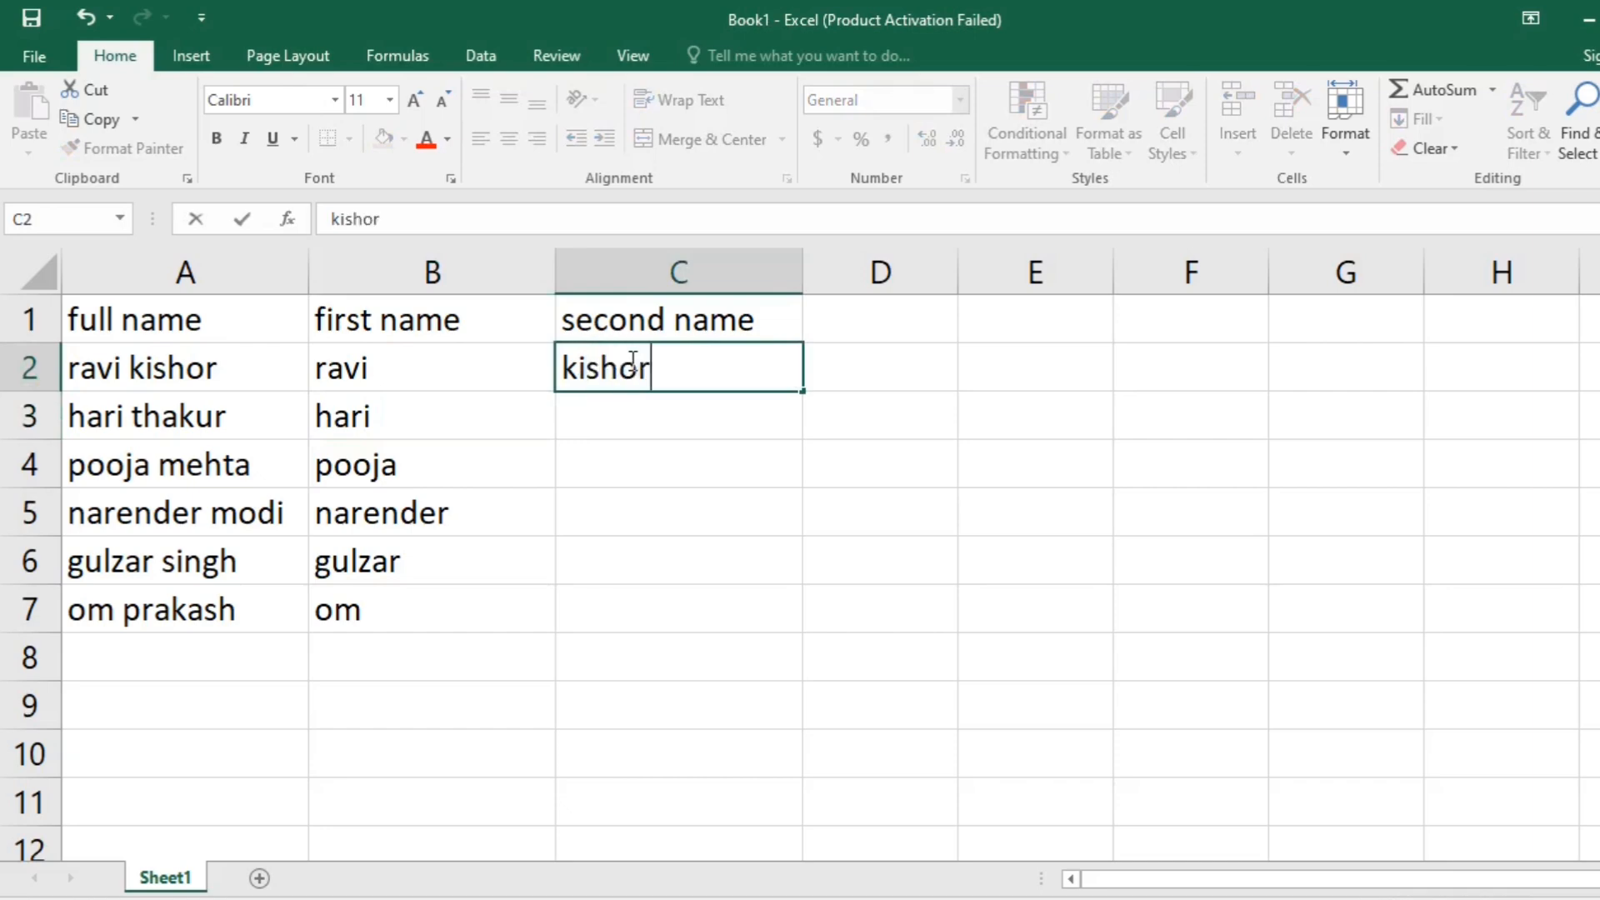
{"action": "key", "text": "Return"}
{"action": "key", "text": "ctrl+e"}
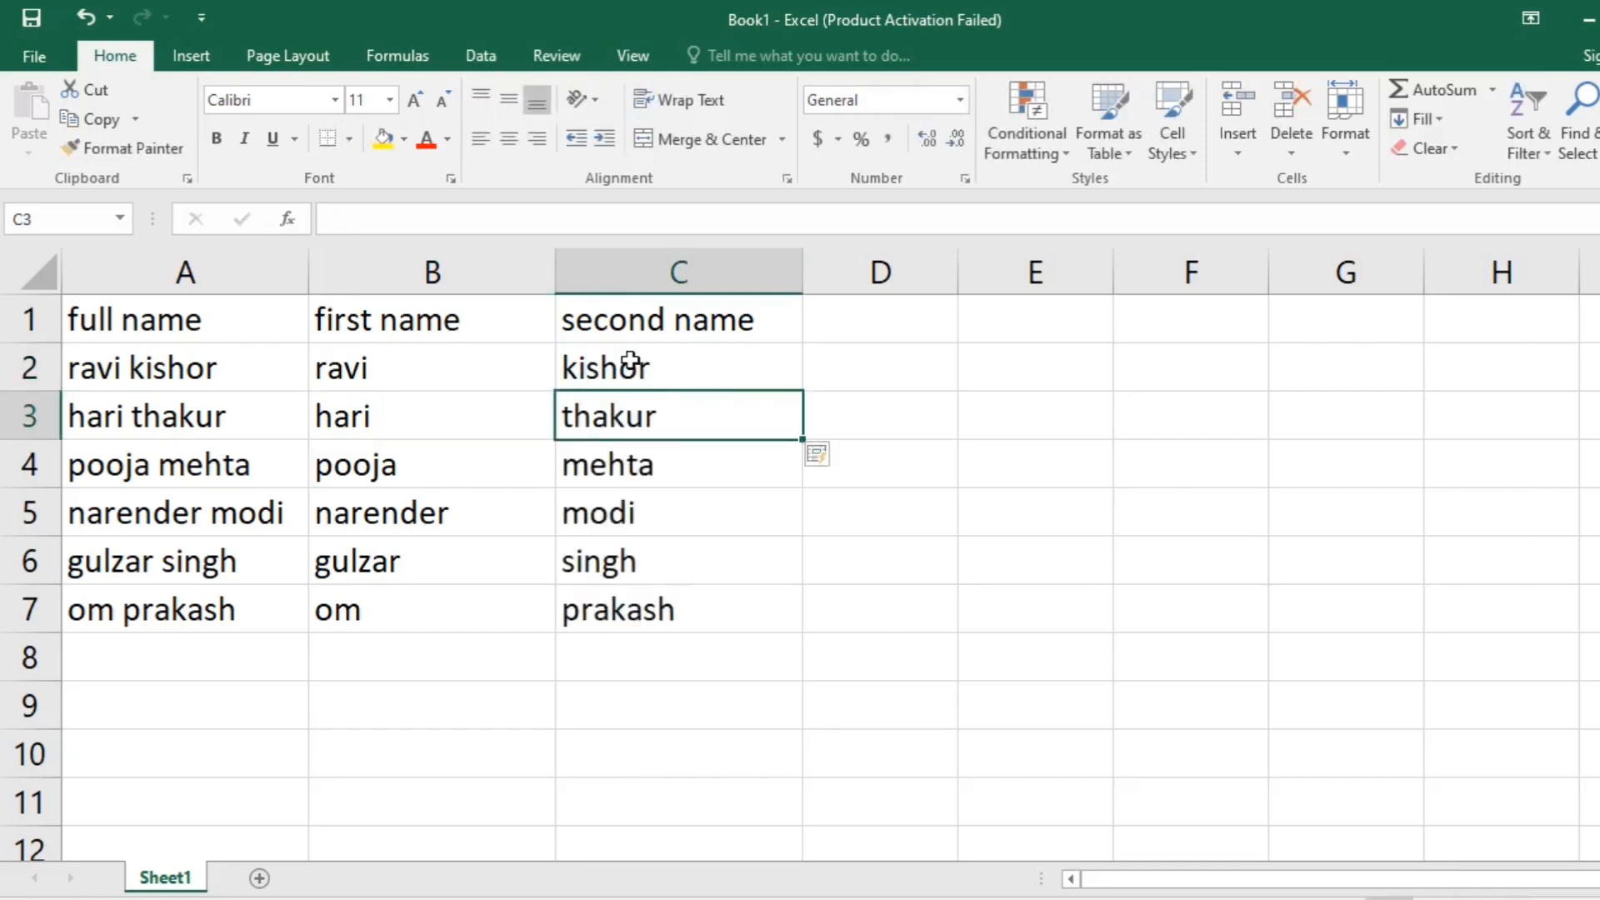
{"action": "left_click_drag", "start_coordinate": [136, 322], "coordinate": [653, 627]}
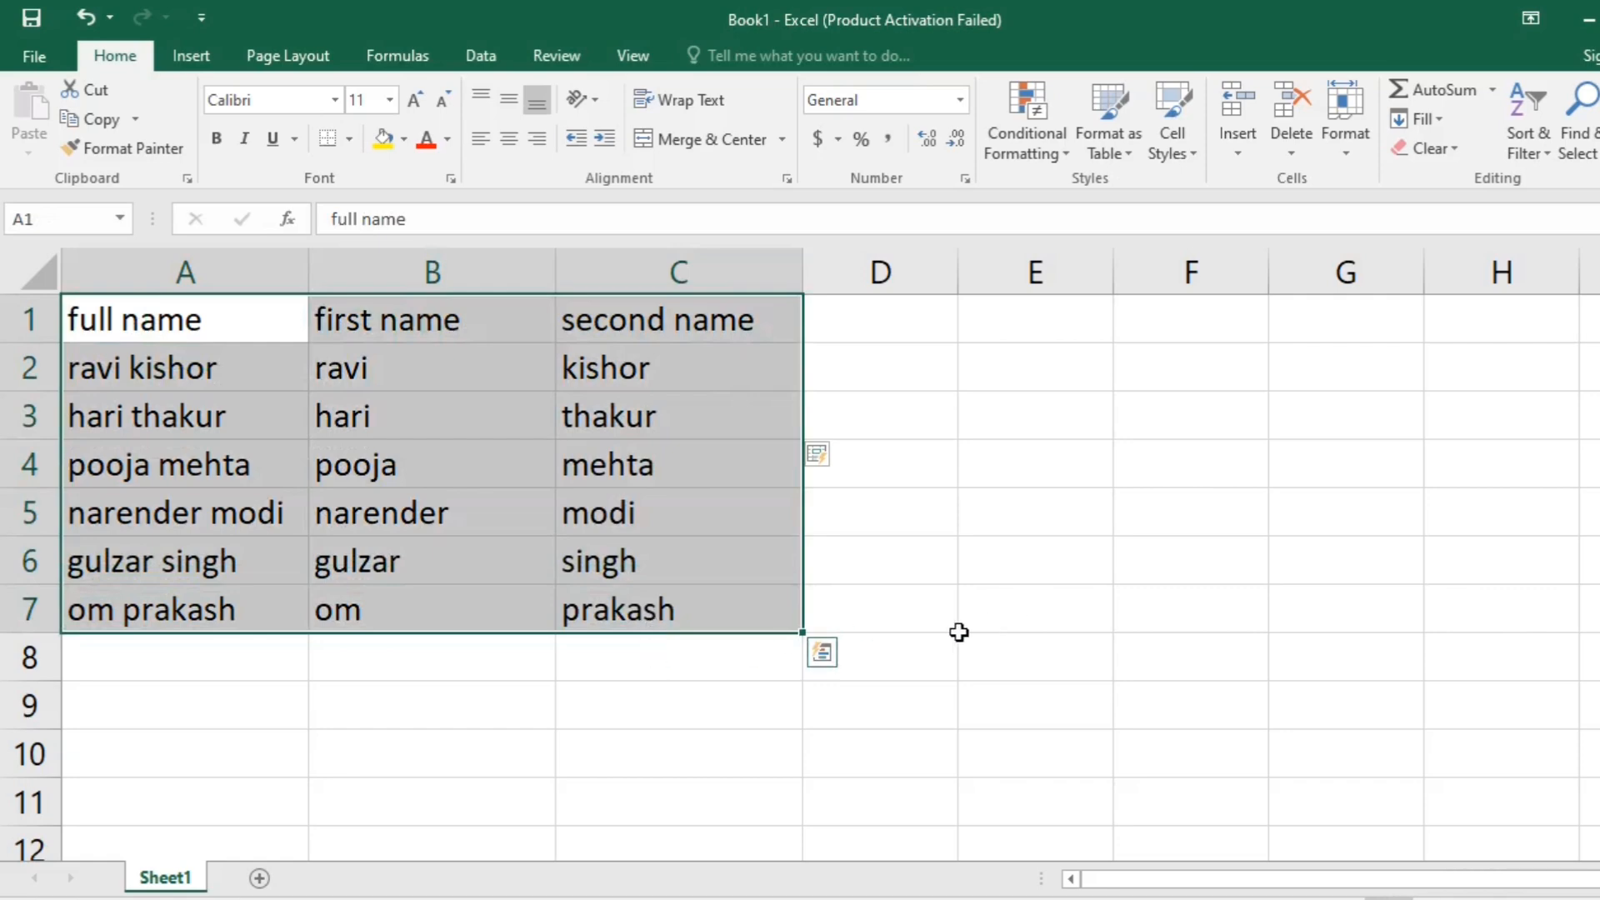
{"action": "left_click", "coordinate": [1050, 415]}
{"action": "left_click", "coordinate": [842, 320]}
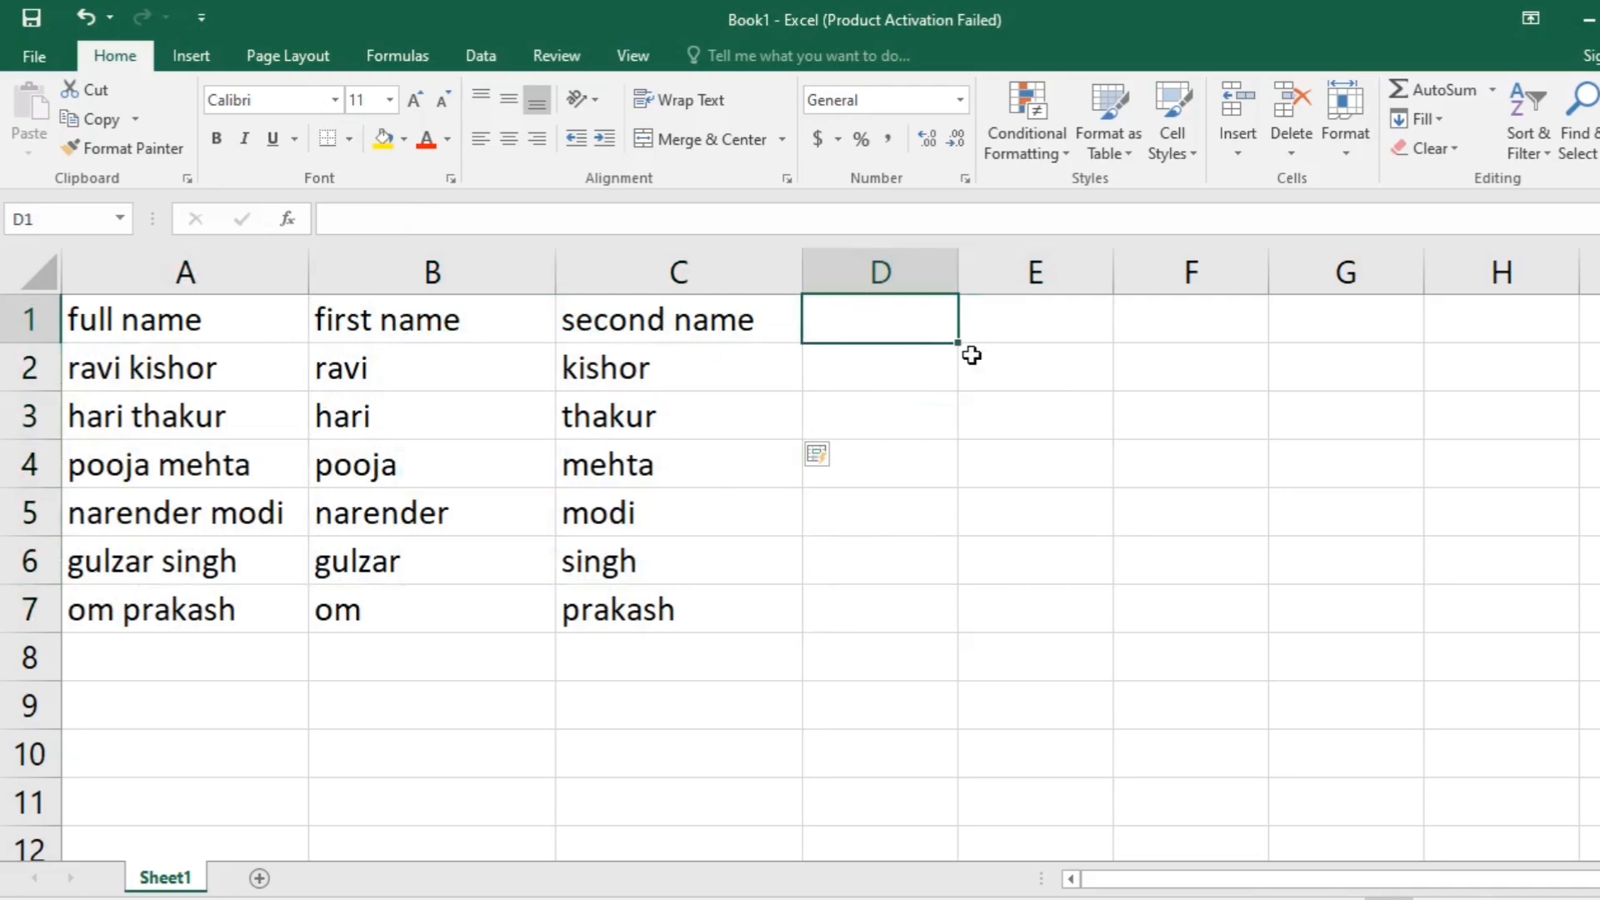
- Copy the rows in A3:C6 and paste them below the list, starting at cell A8
{"action": "left_click_drag", "start_coordinate": [179, 421], "coordinate": [608, 563]}
{"action": "key", "text": "ctrl+c"}
{"action": "left_click", "coordinate": [179, 660]}
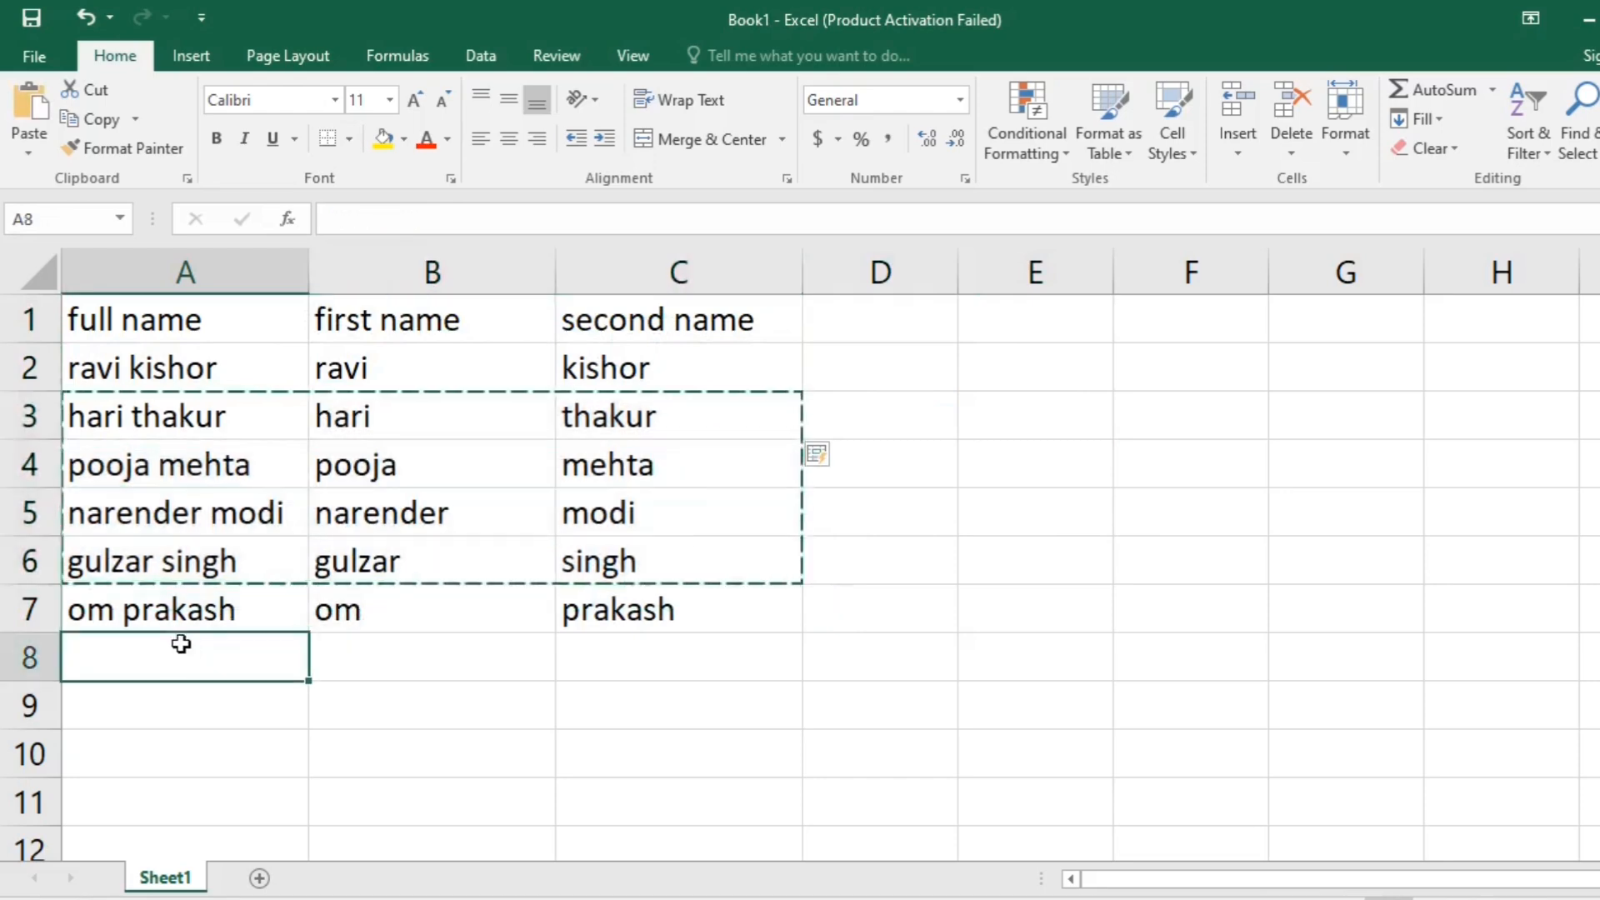
{"action": "key", "text": "ctrl+v"}
{"action": "left_click", "coordinate": [1023, 509]}
- Enter the header "exam fees" in cell D1
{"action": "left_click", "coordinate": [856, 334]}
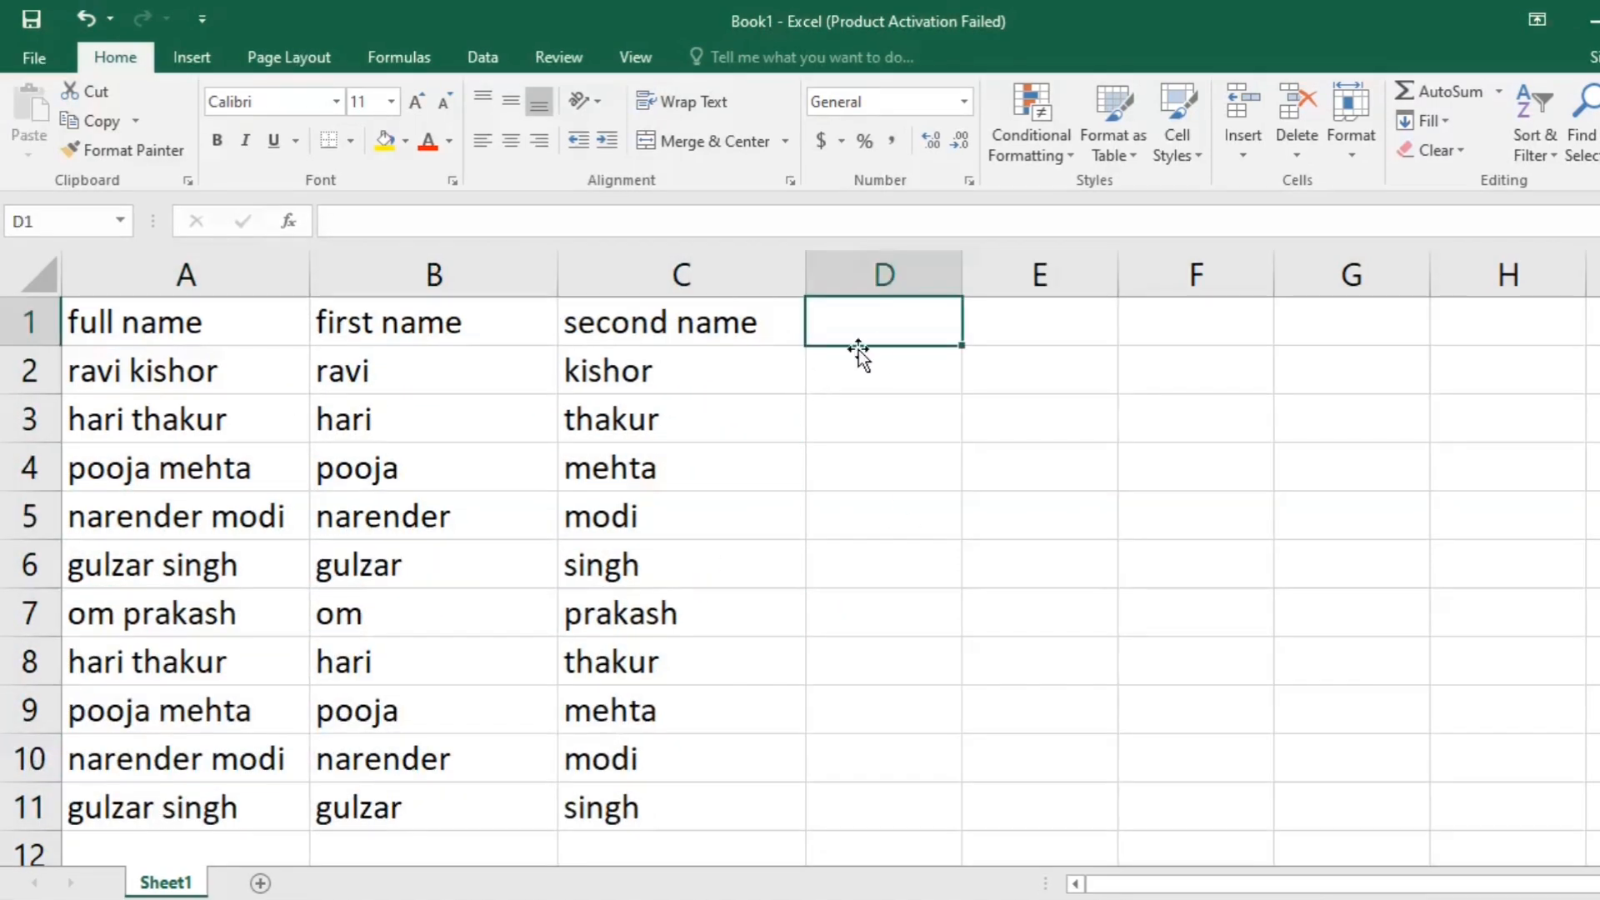
{"action": "type", "text": "em"}
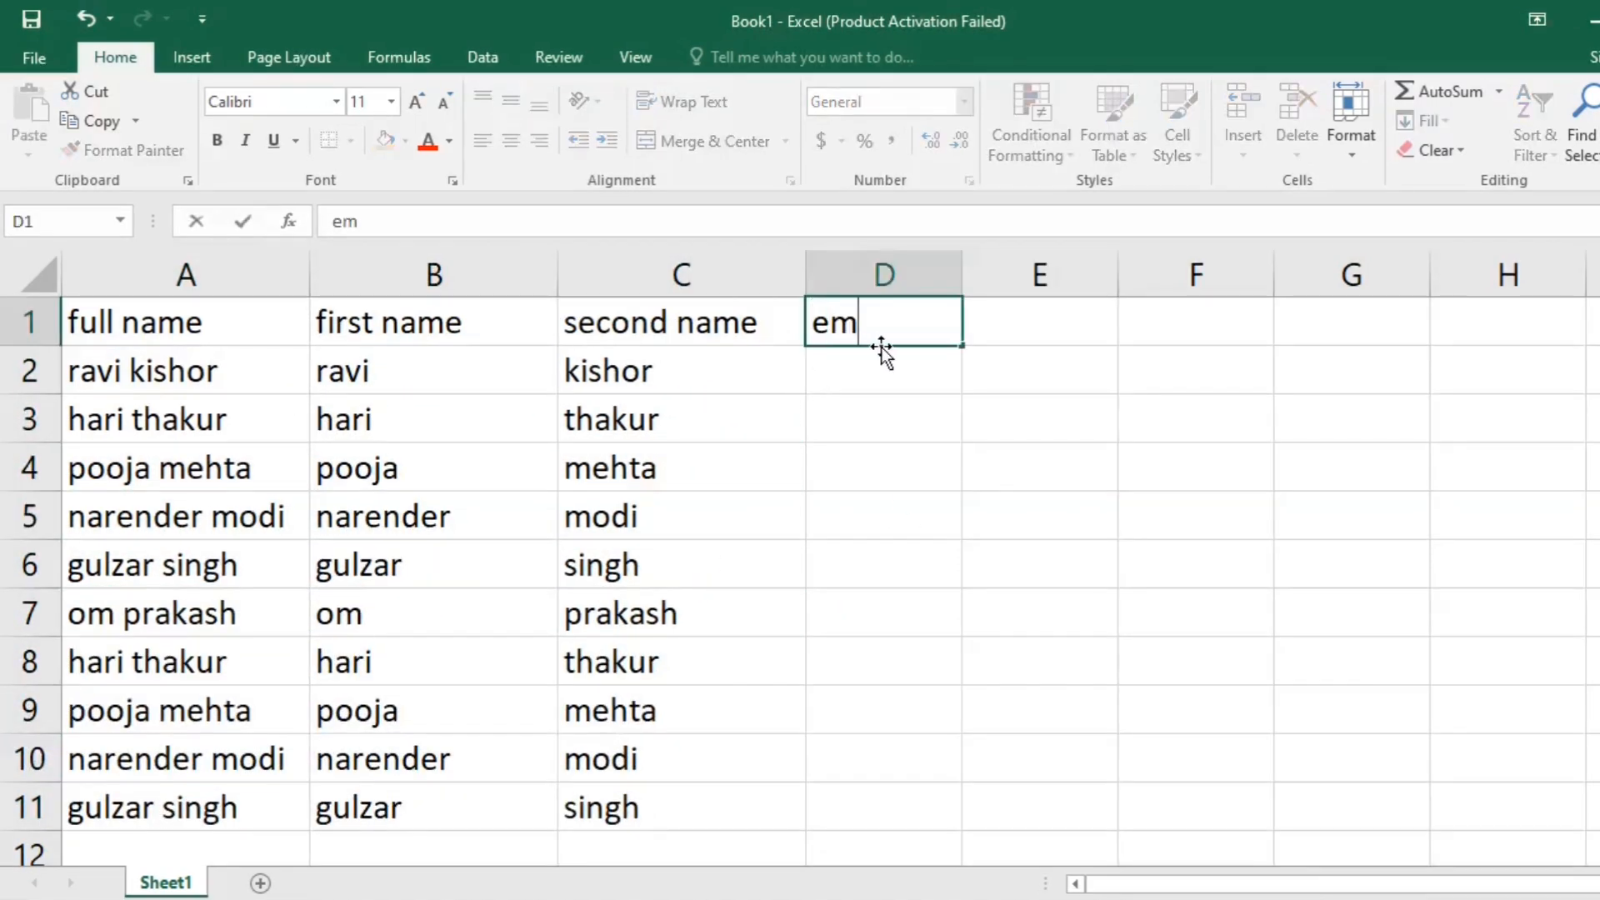
{"action": "key", "text": "BackSpace"}
{"action": "type", "text": "xam fees"}
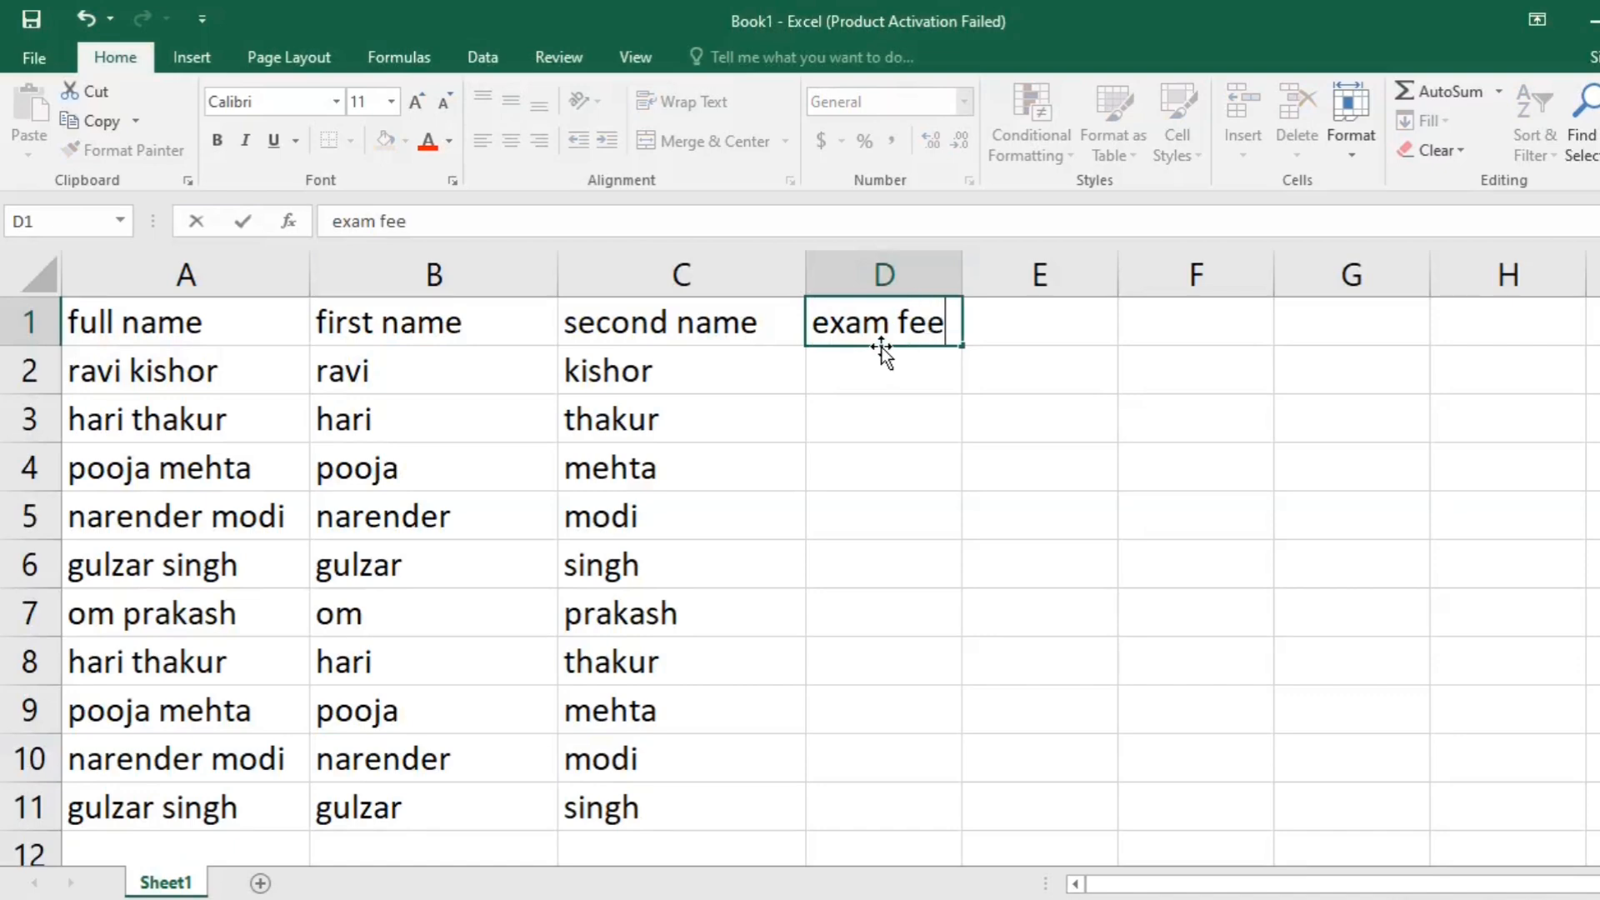
{"action": "key", "text": "Return"}
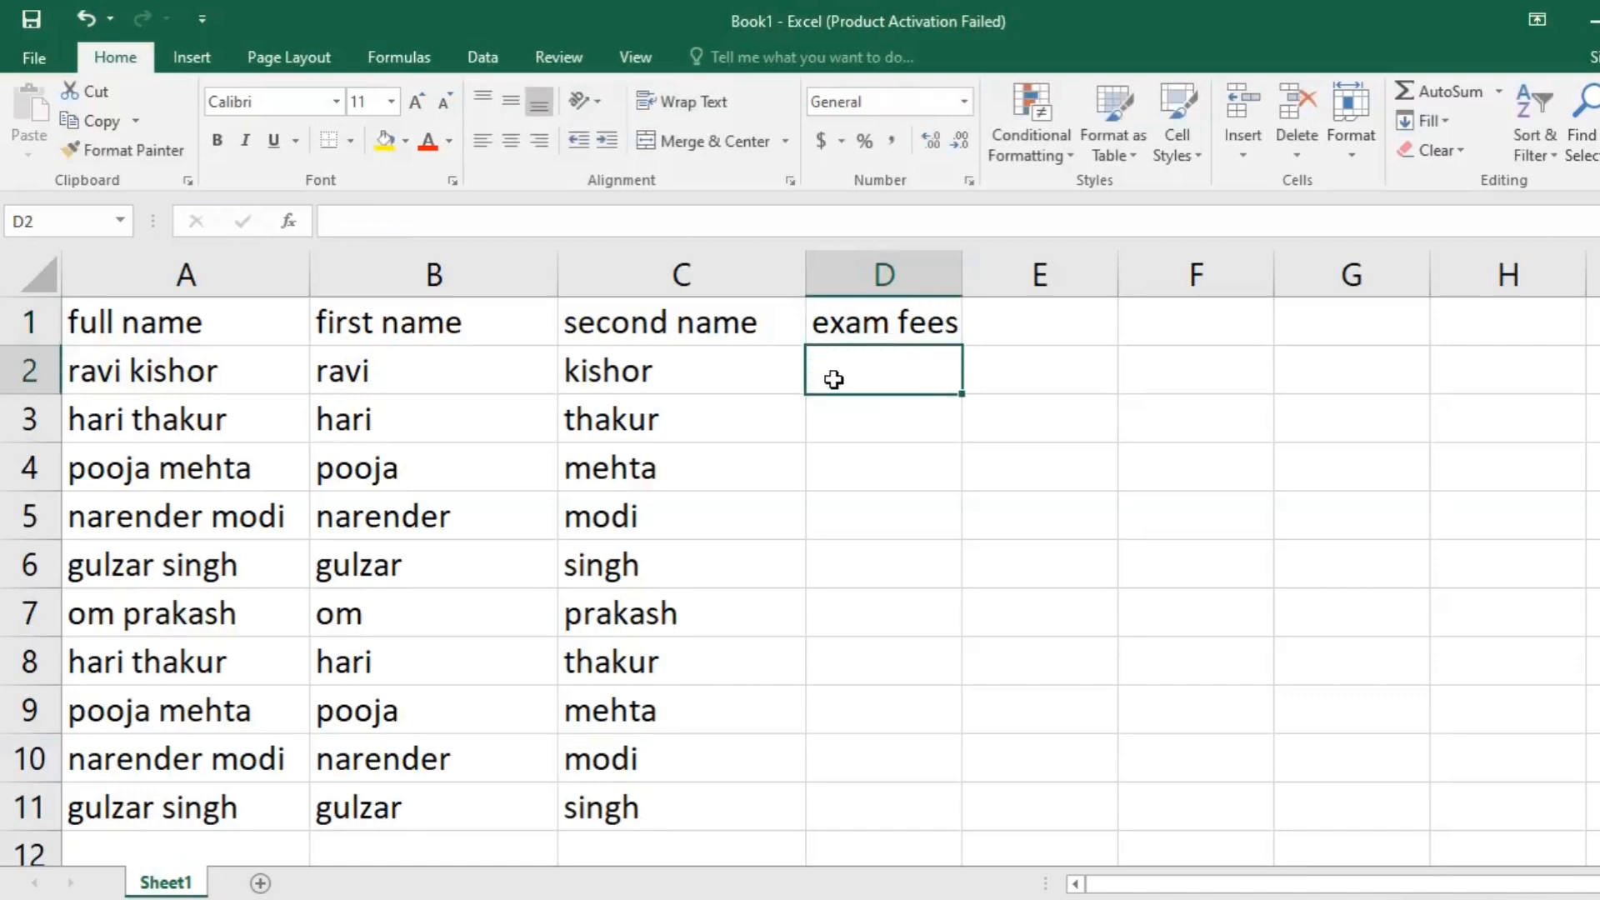
- Fill the exam fees cells D2, D5, D8 and D11 with 1500 in a single entry
{"action": "left_click_drag", "start_coordinate": [881, 376], "coordinate": [878, 436]}
{"action": "left_click", "coordinate": [1060, 522]}
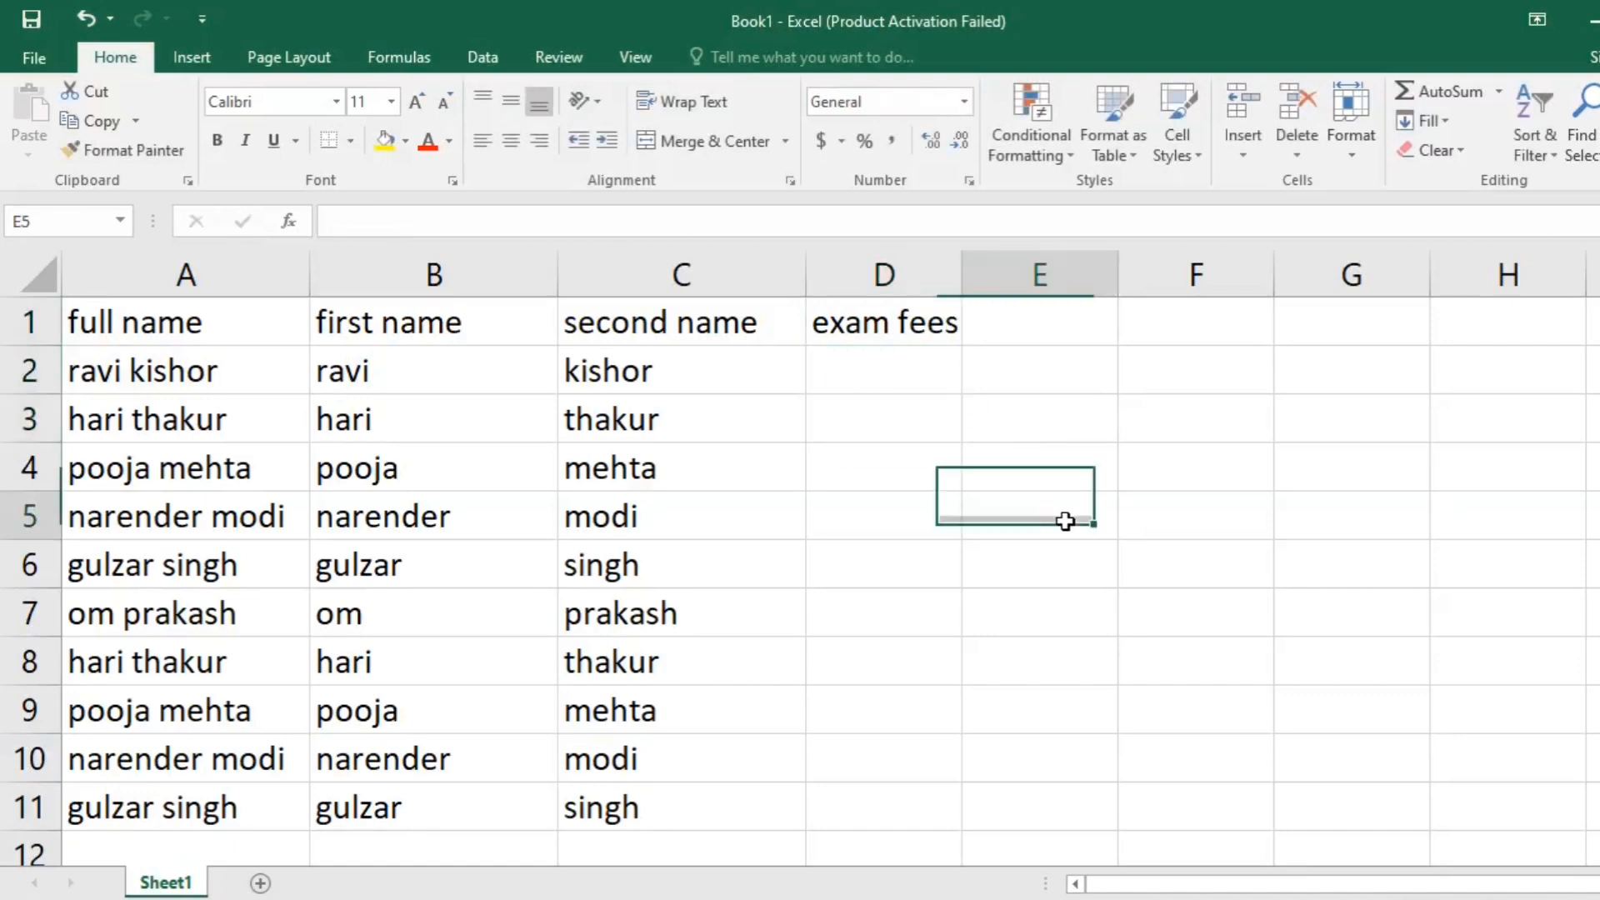
{"action": "left_click_drag", "start_coordinate": [898, 367], "coordinate": [902, 420]}
{"action": "left_click", "coordinate": [869, 550], "text": "ctrl"}
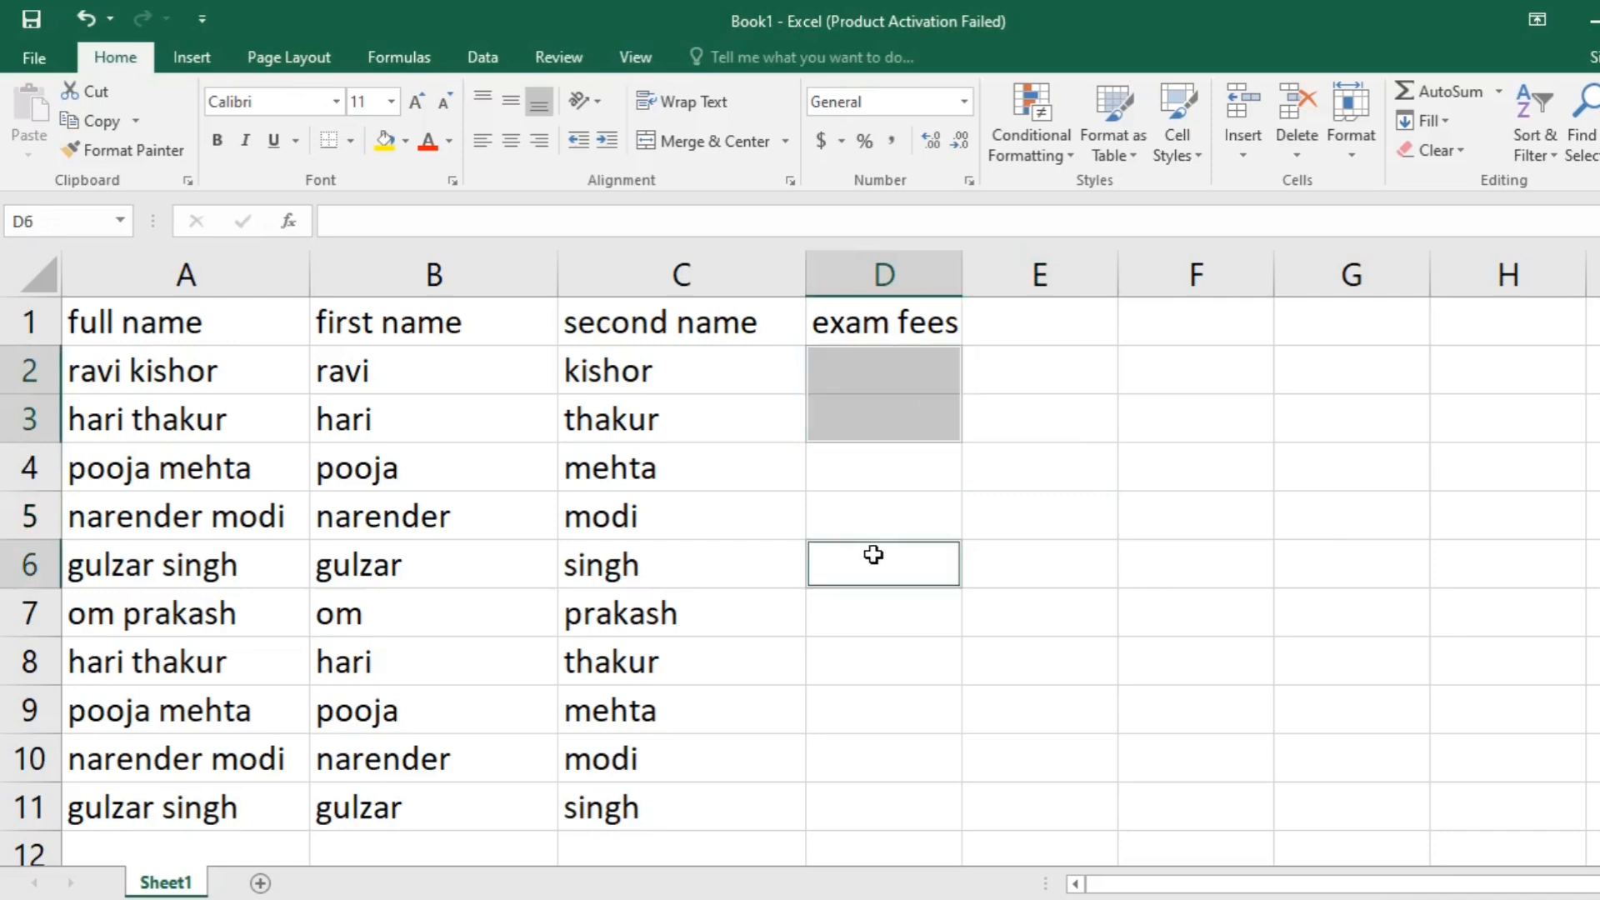
{"action": "left_click", "coordinate": [858, 801], "text": "ctrl"}
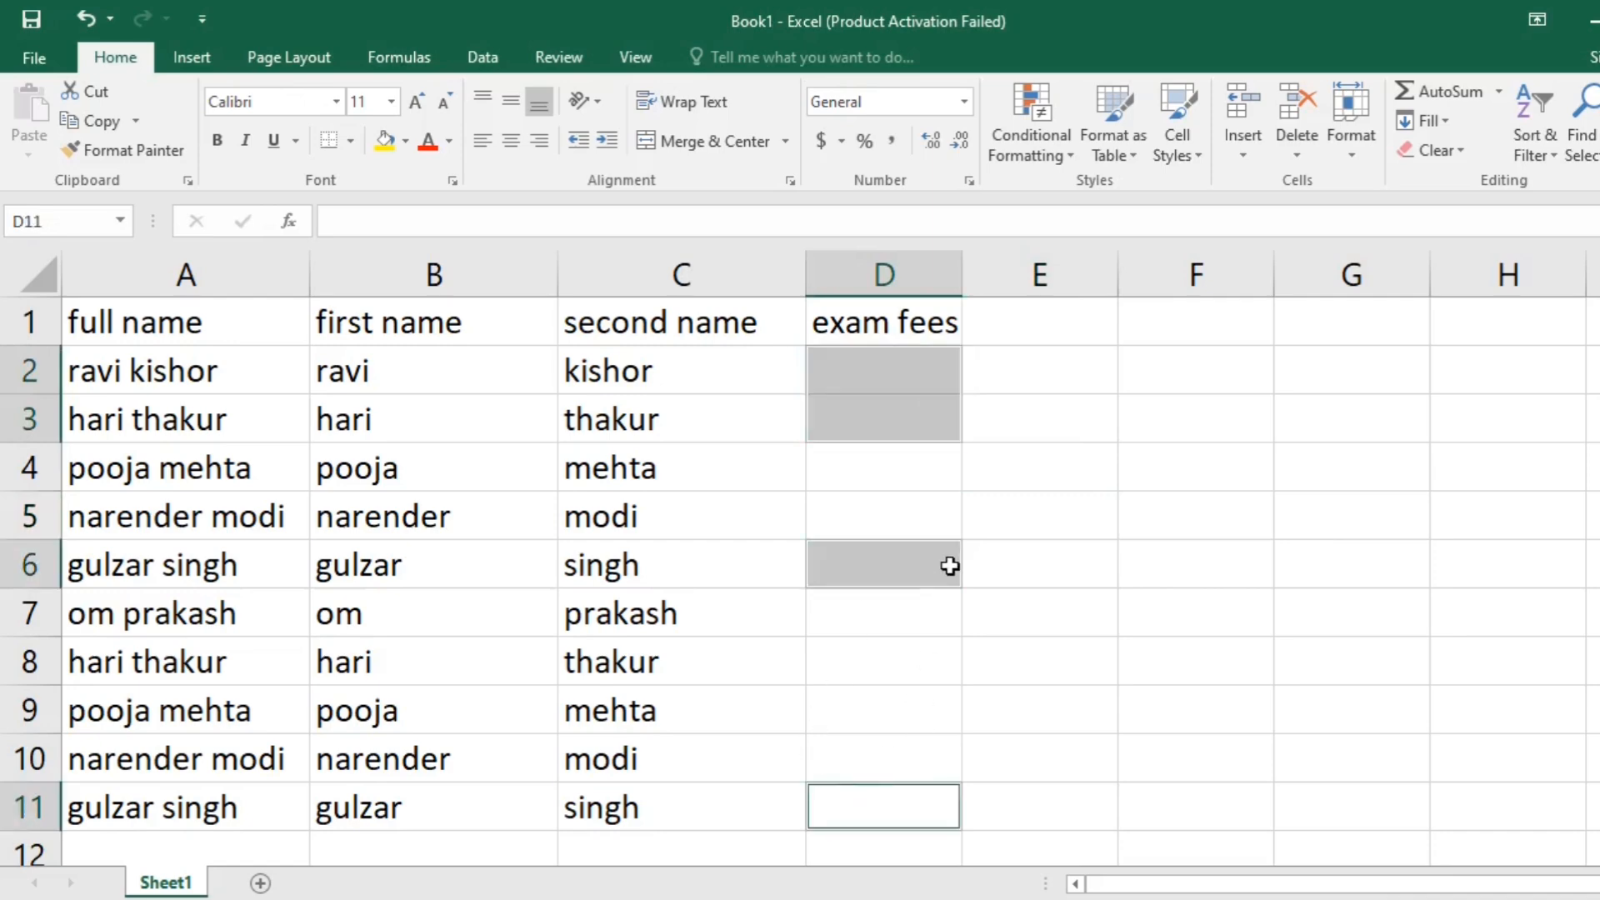
{"action": "type", "text": "1500"}
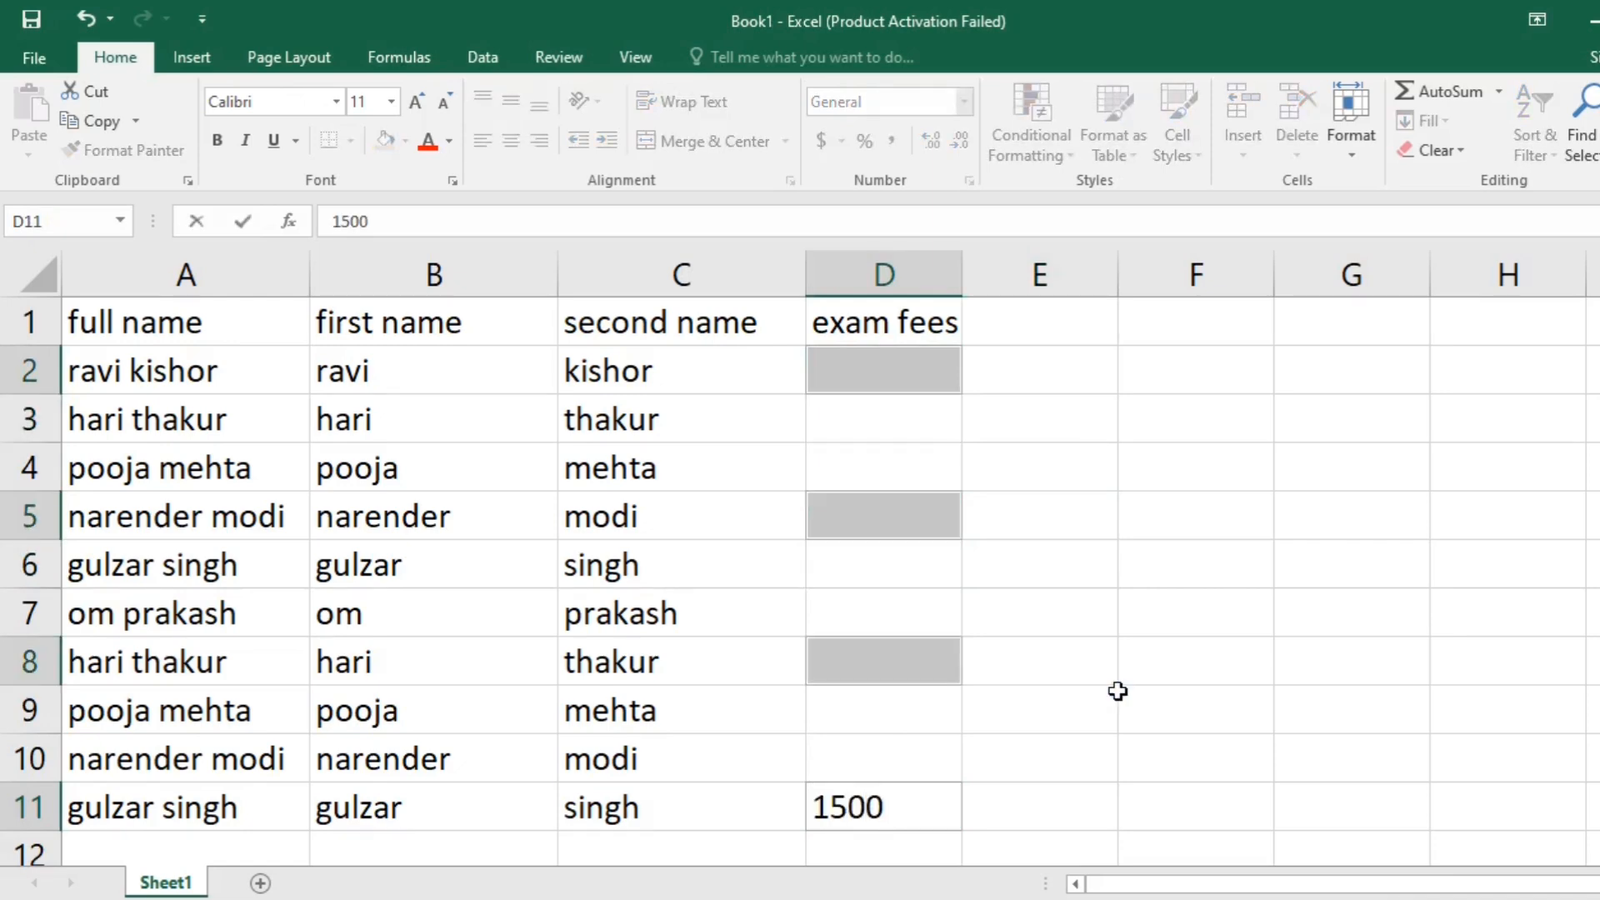
{"action": "key", "text": "ctrl+Return"}
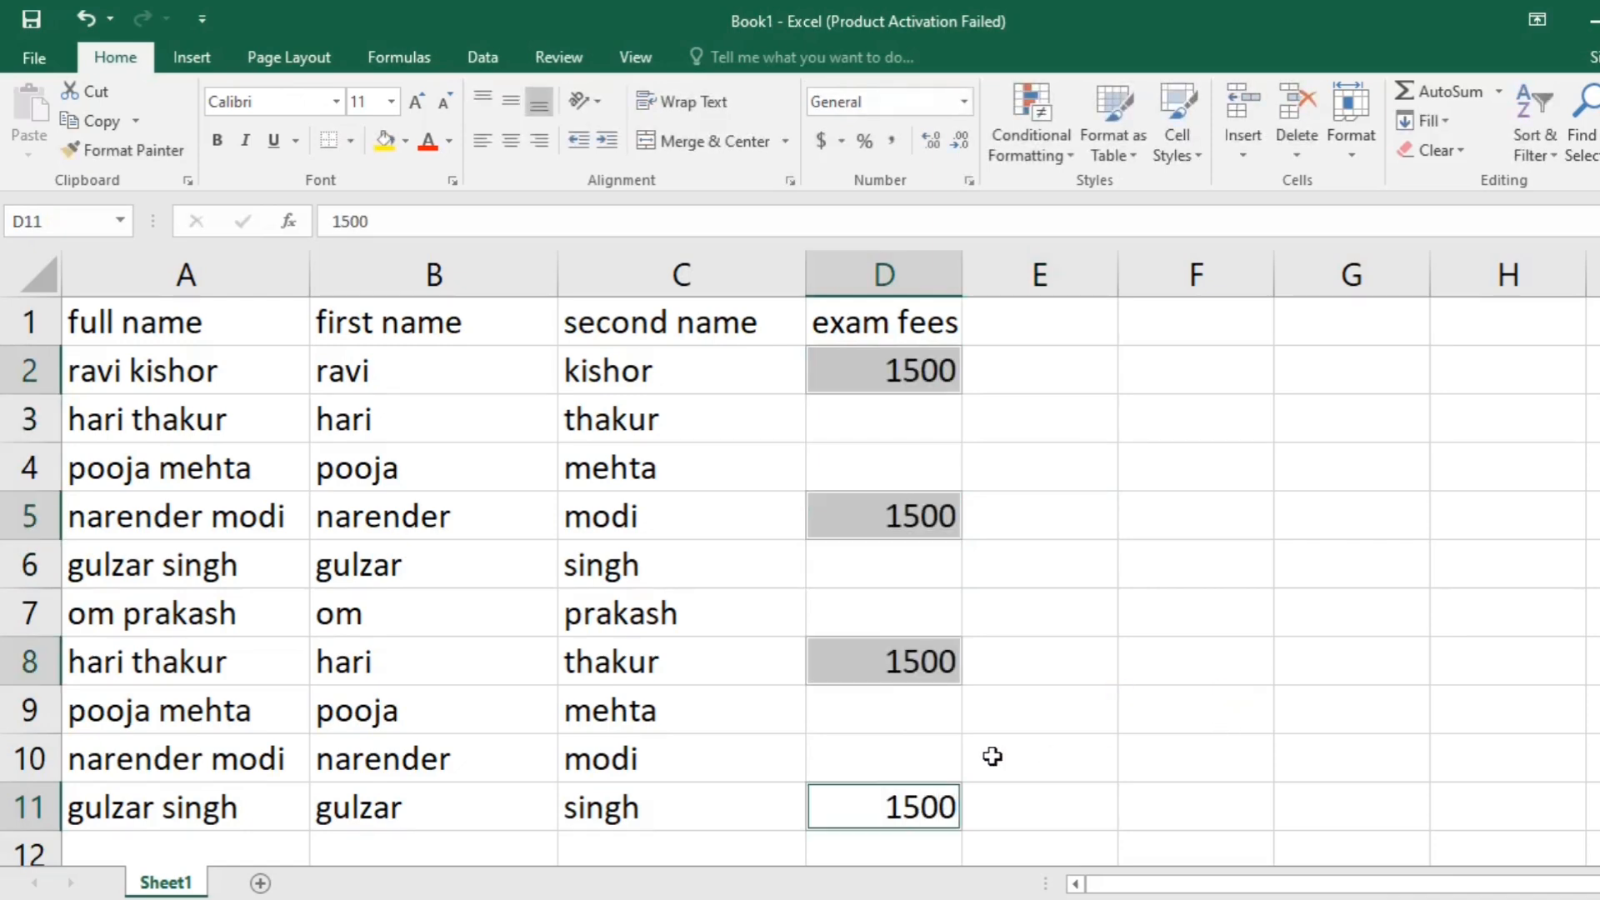
- Fill the blank exam fees cells D3, D4, D6, D7 and D9 with 1000 in a single entry
{"action": "left_click", "coordinate": [1011, 464]}
{"action": "left_click", "coordinate": [909, 419]}
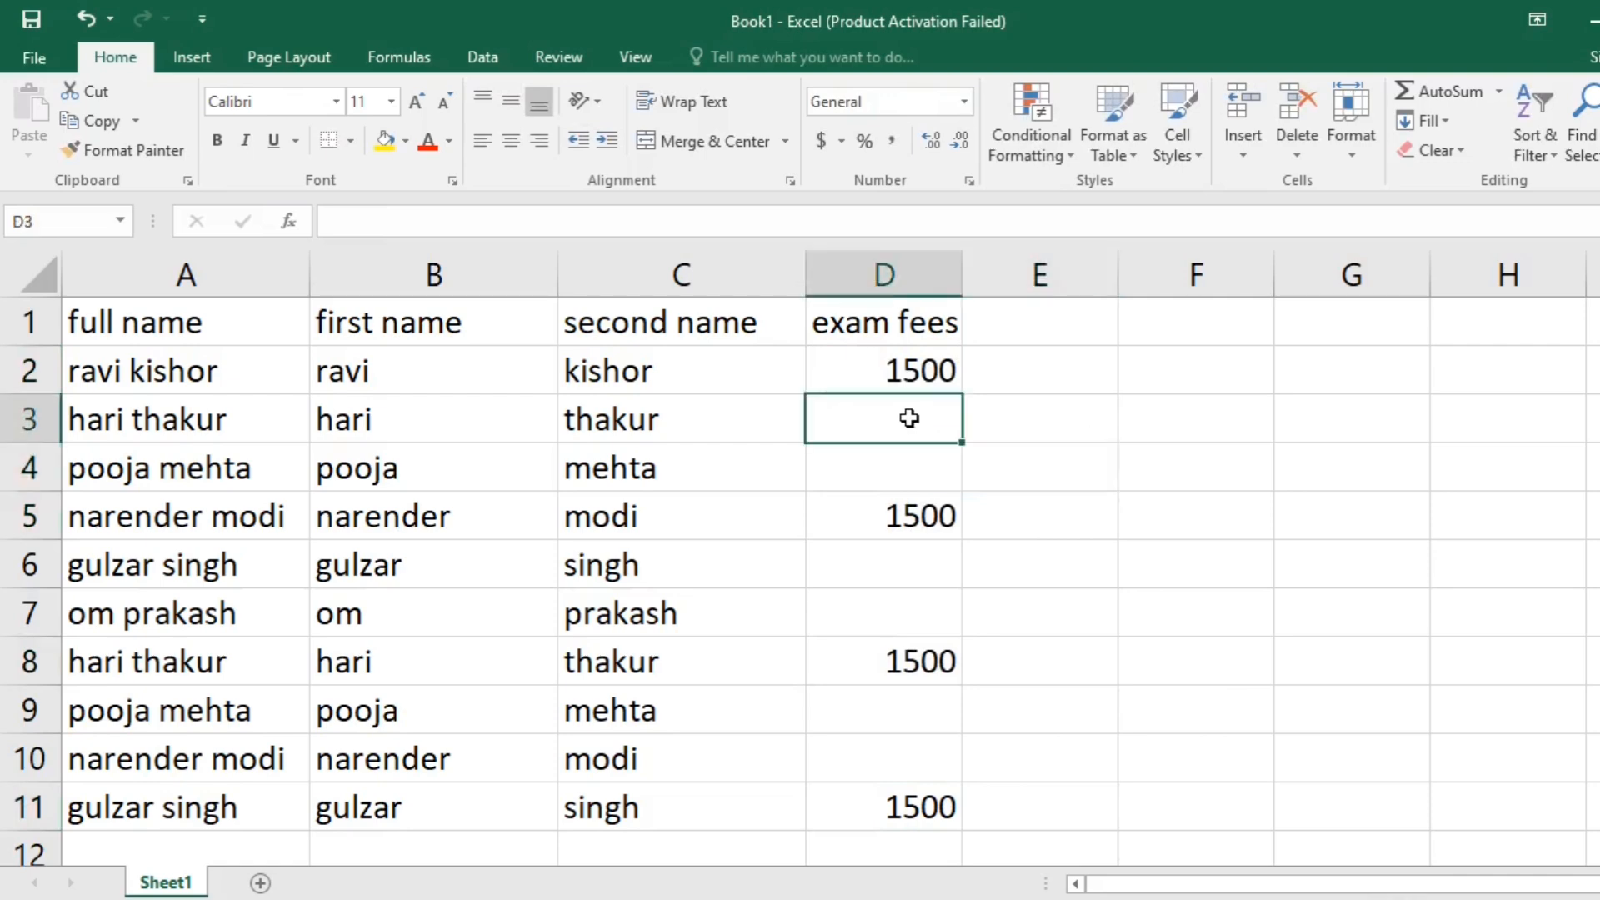
{"action": "left_click", "coordinate": [894, 464], "text": "ctrl"}
{"action": "left_click", "coordinate": [909, 550], "text": "ctrl"}
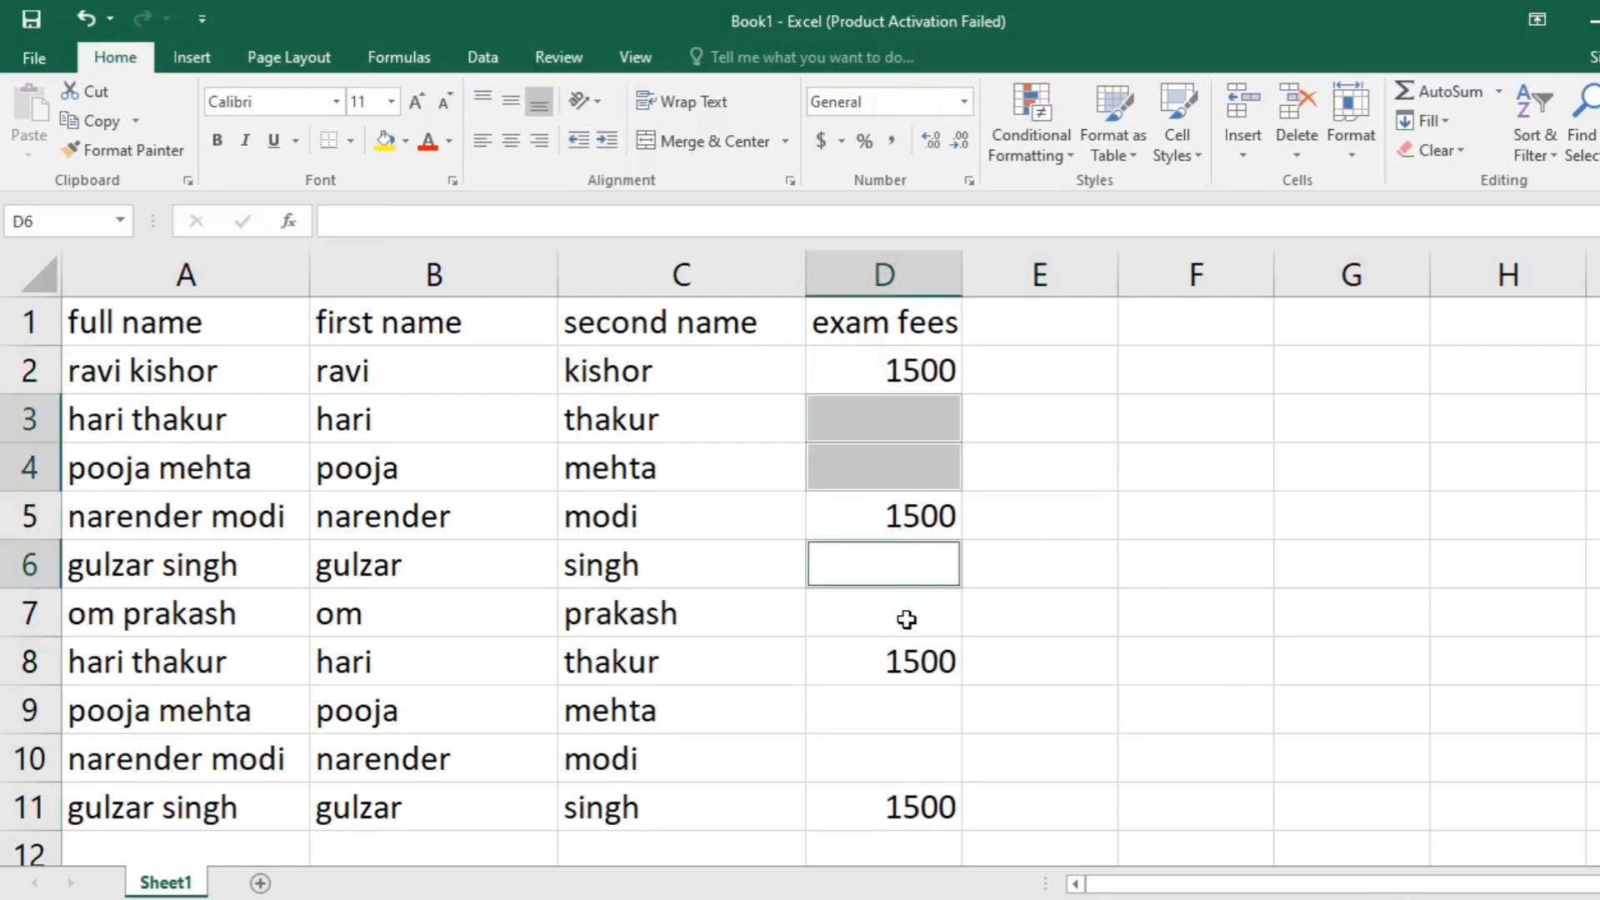
{"action": "left_click", "coordinate": [906, 620], "text": "ctrl"}
{"action": "left_click", "coordinate": [886, 702], "text": "ctrl"}
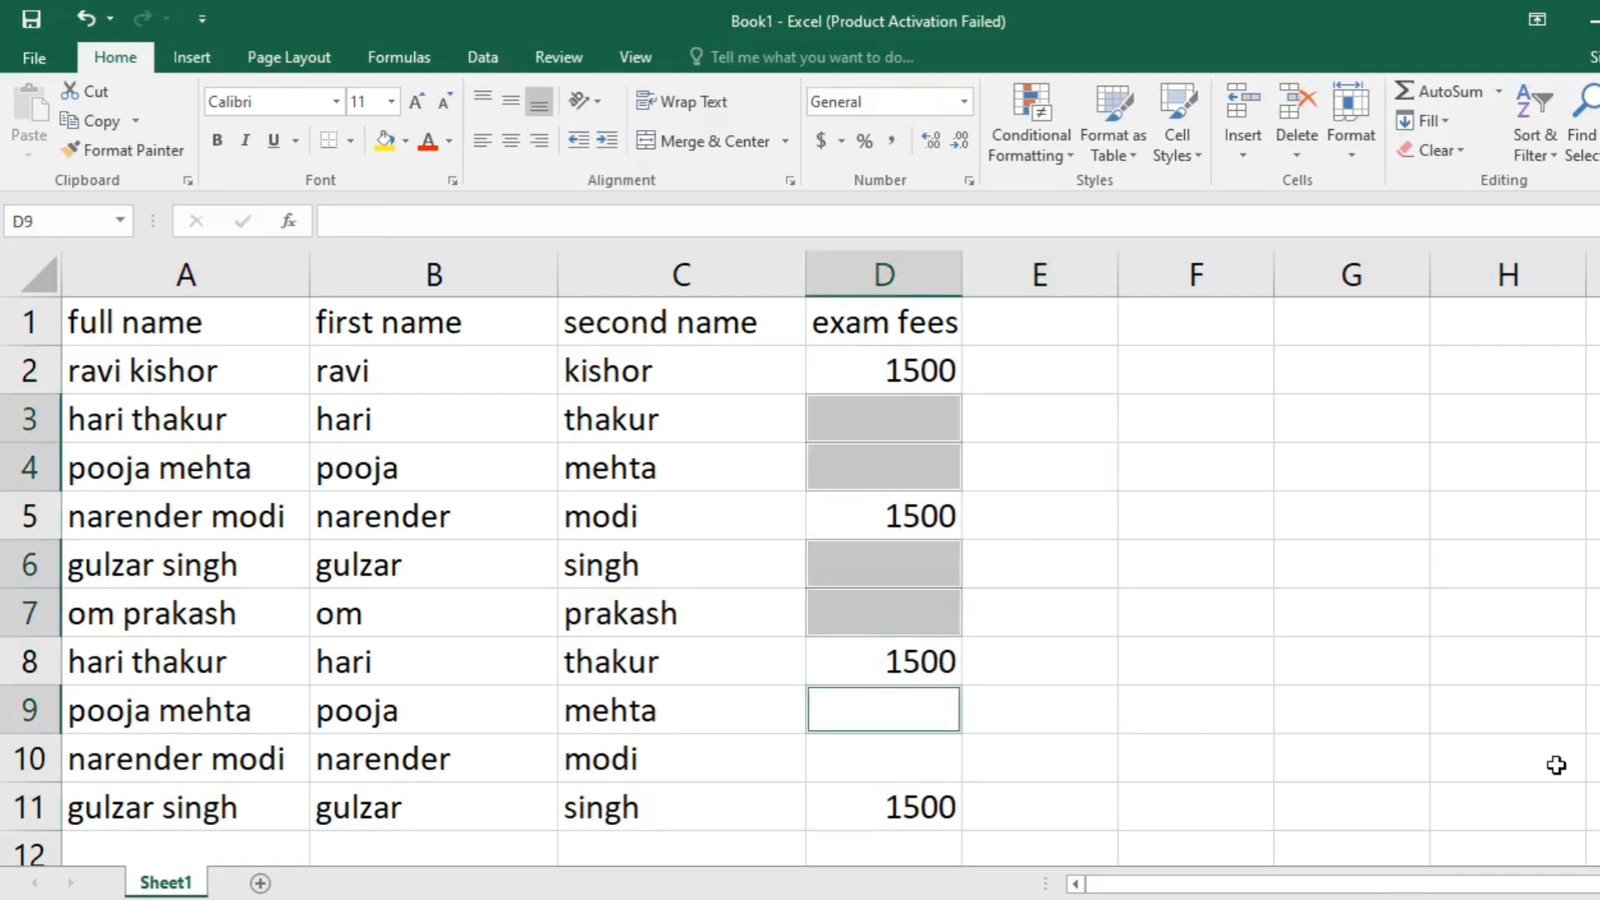
{"action": "type", "text": "1000"}
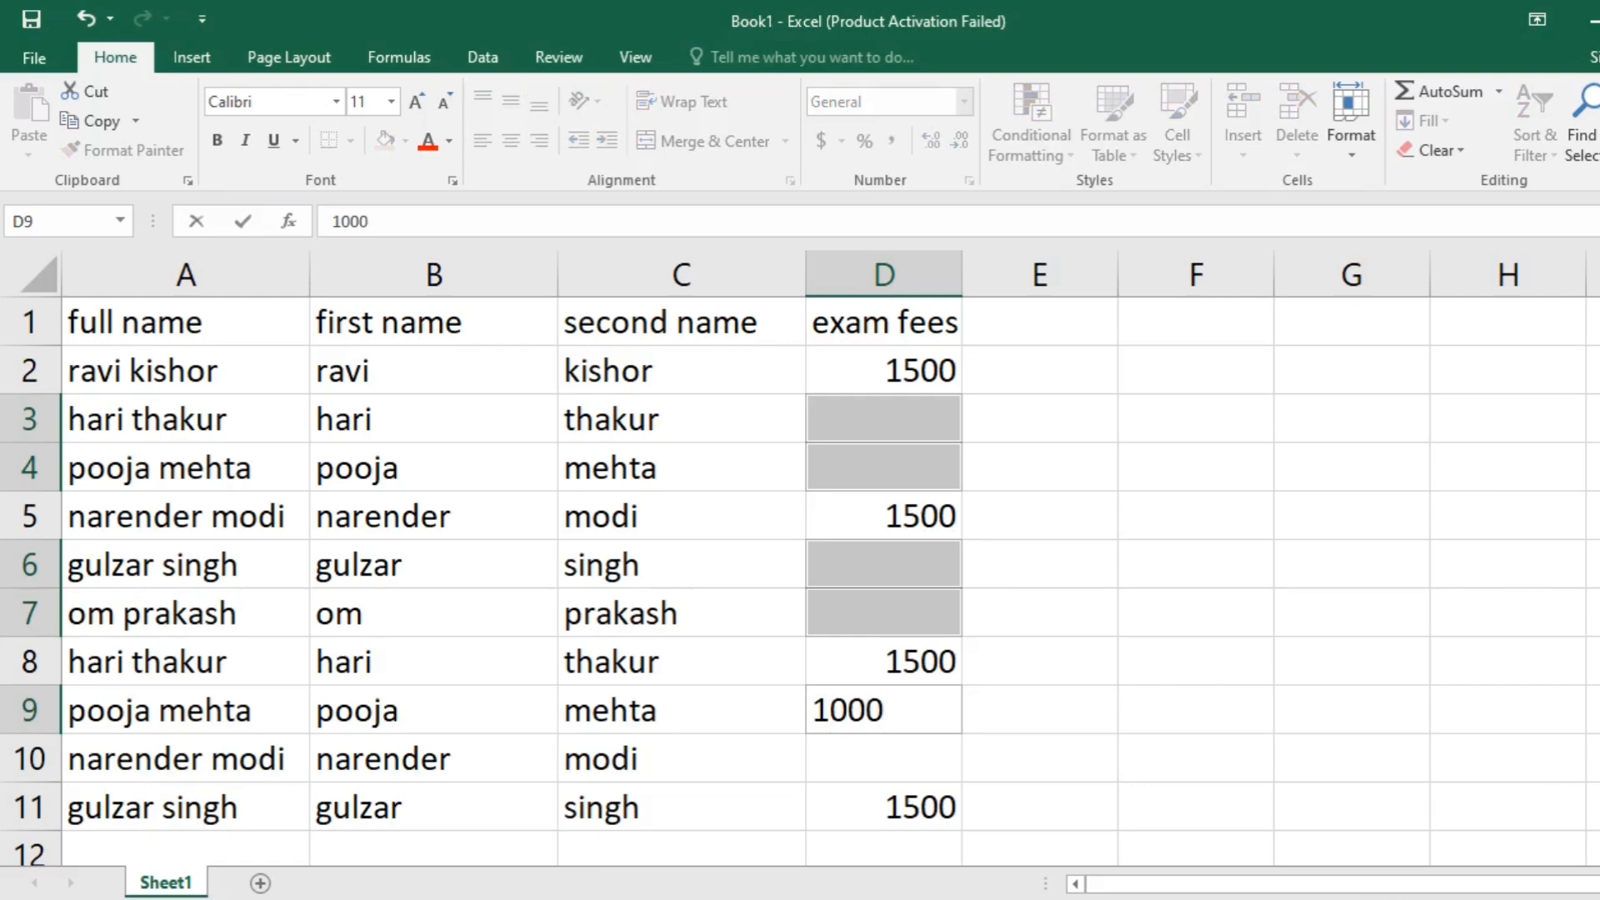
{"action": "key", "text": "ctrl+Return"}
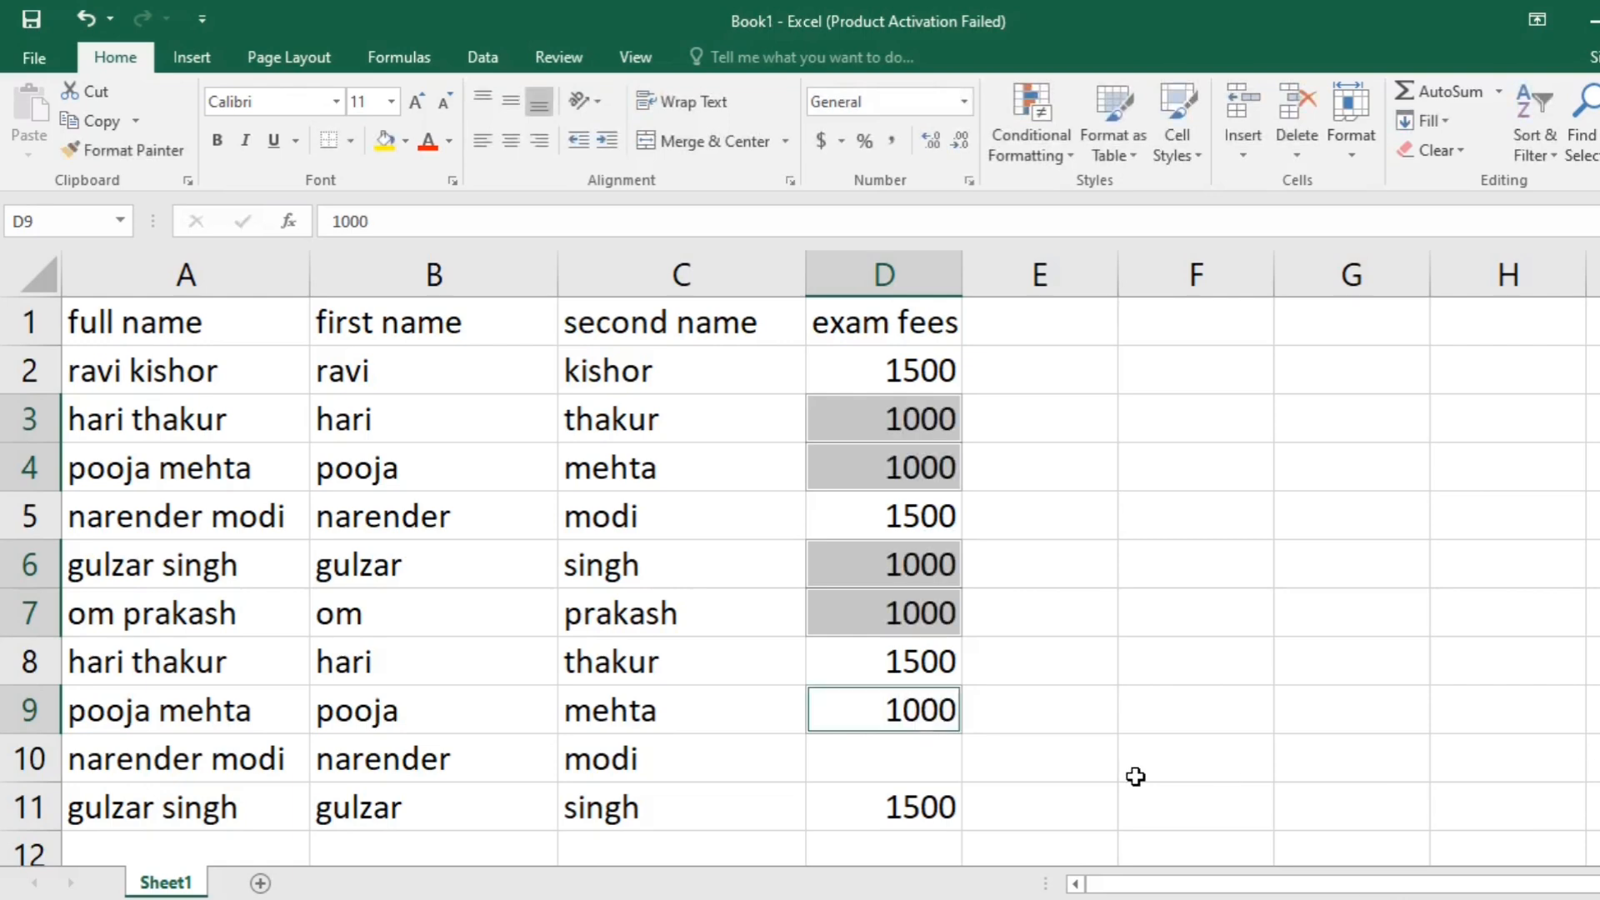
- Enter 1200 as the exam fee in cell D10
{"action": "left_click", "coordinate": [906, 767]}
{"action": "type", "text": "1200"}
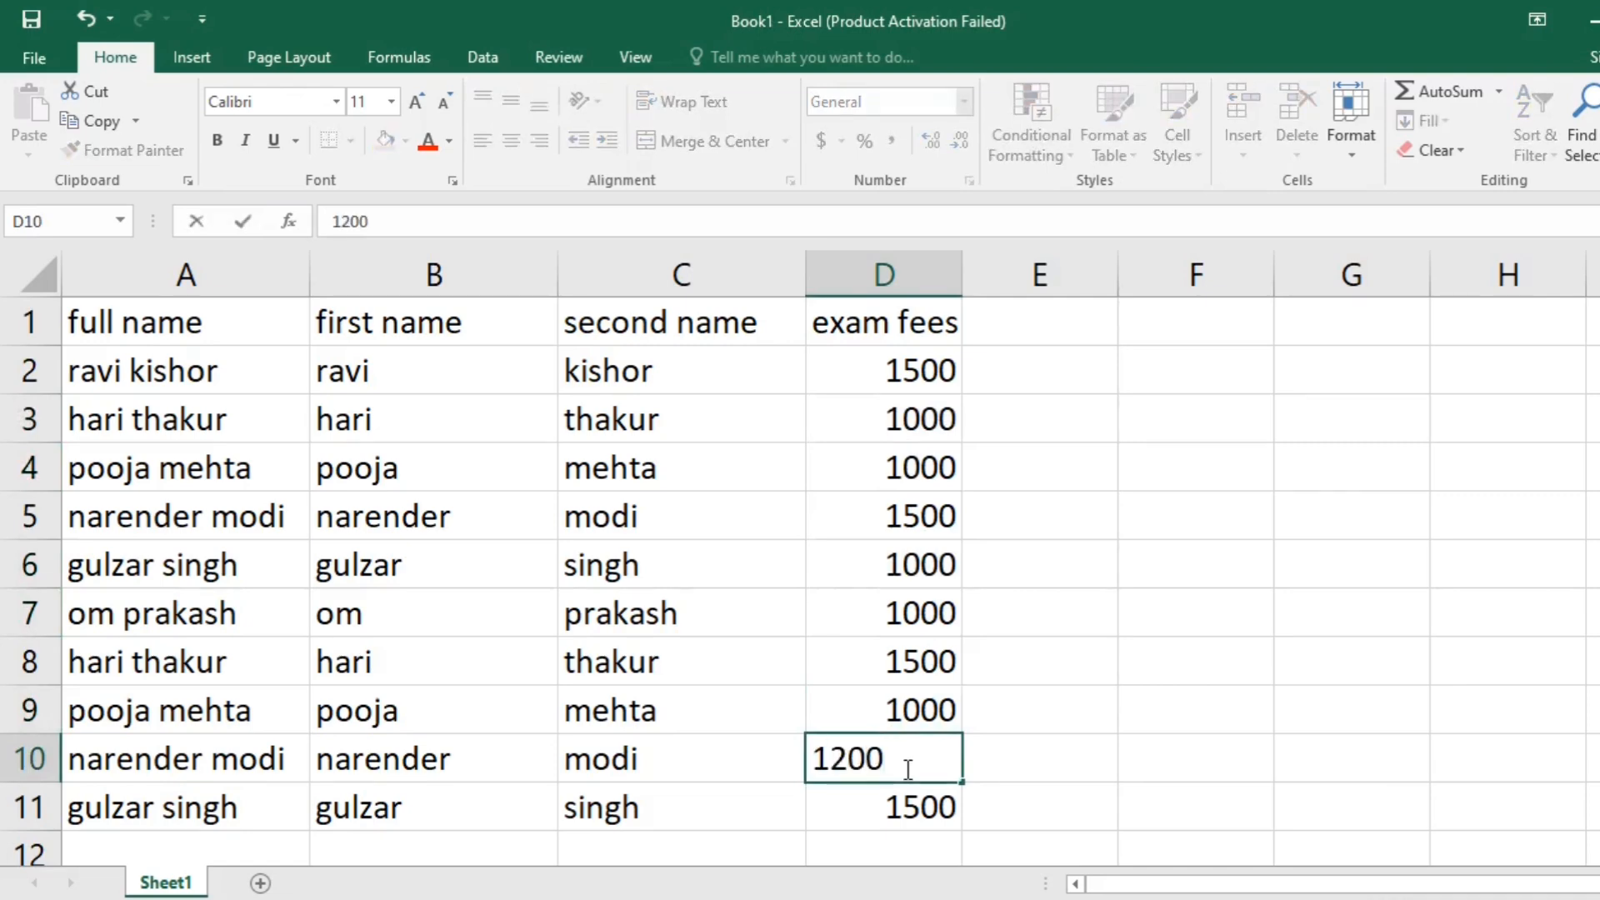
{"action": "key", "text": "Return"}
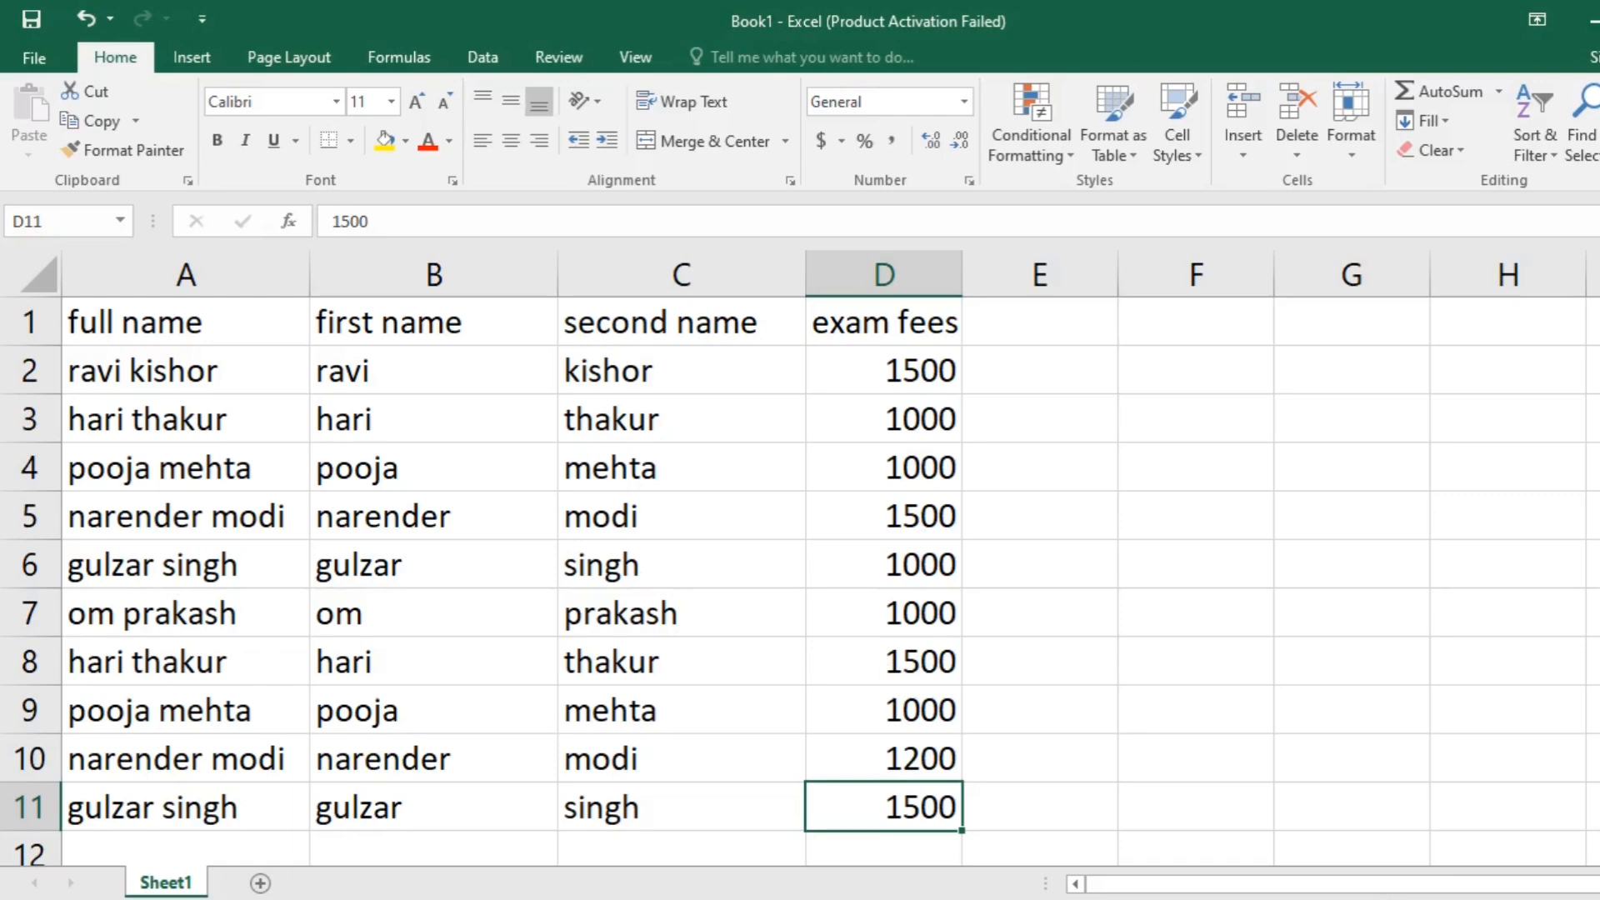
- Group the first name and second name columns B:C and collapse the group
{"action": "scroll", "coordinate": [886, 468], "scroll_direction": "down", "scroll_amount": 2}
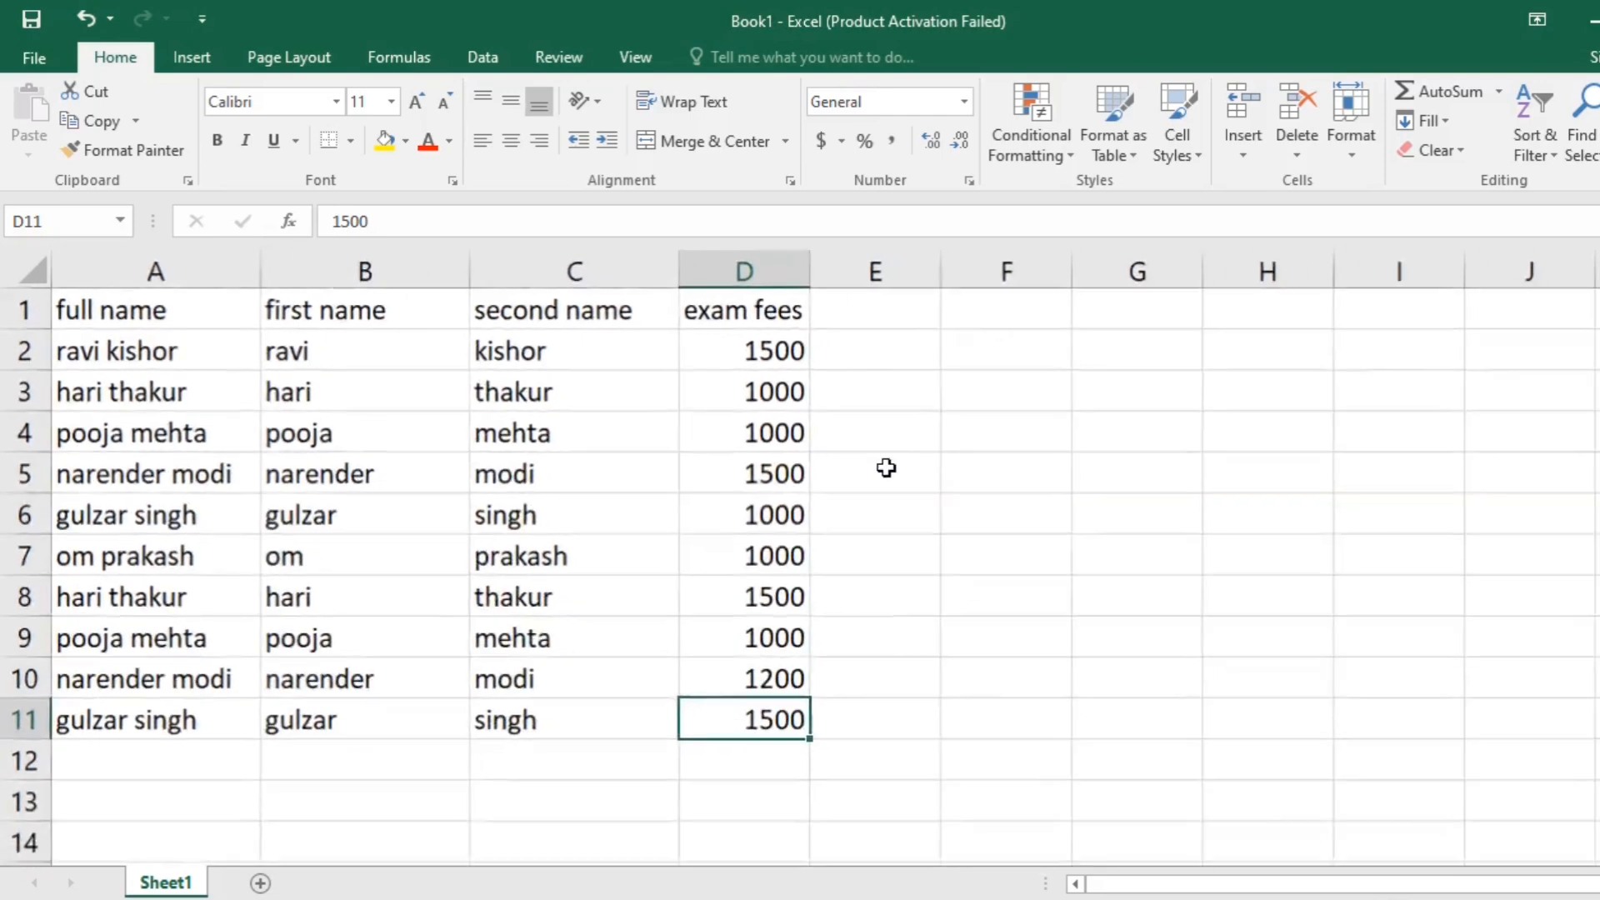
{"action": "left_click_drag", "start_coordinate": [375, 271], "coordinate": [553, 271]}
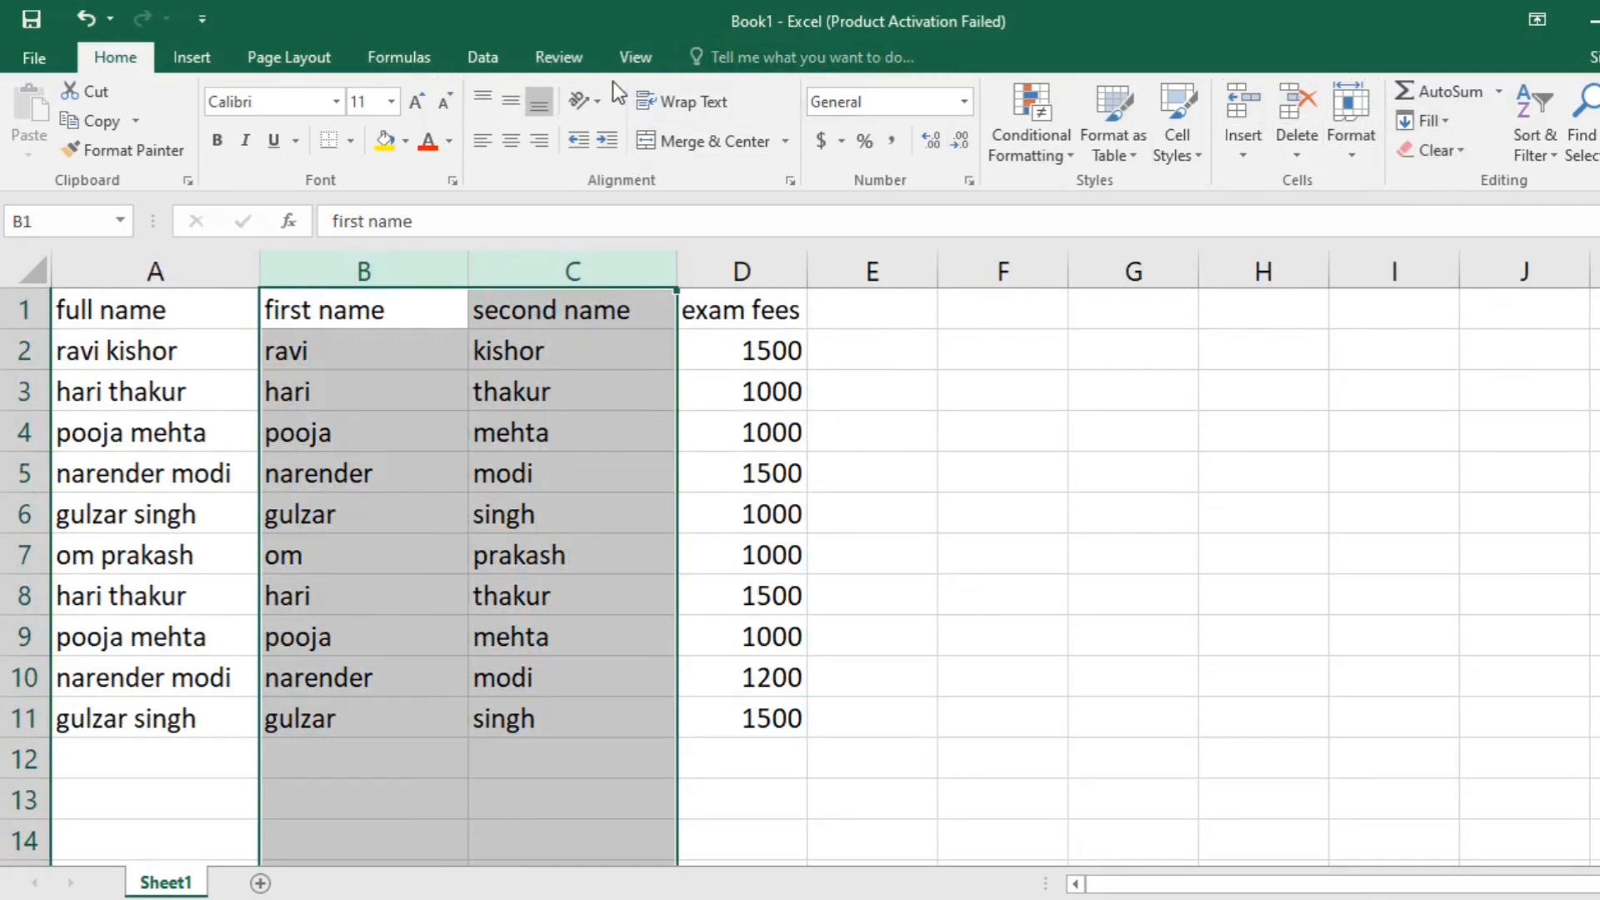
{"action": "left_click", "coordinate": [512, 57]}
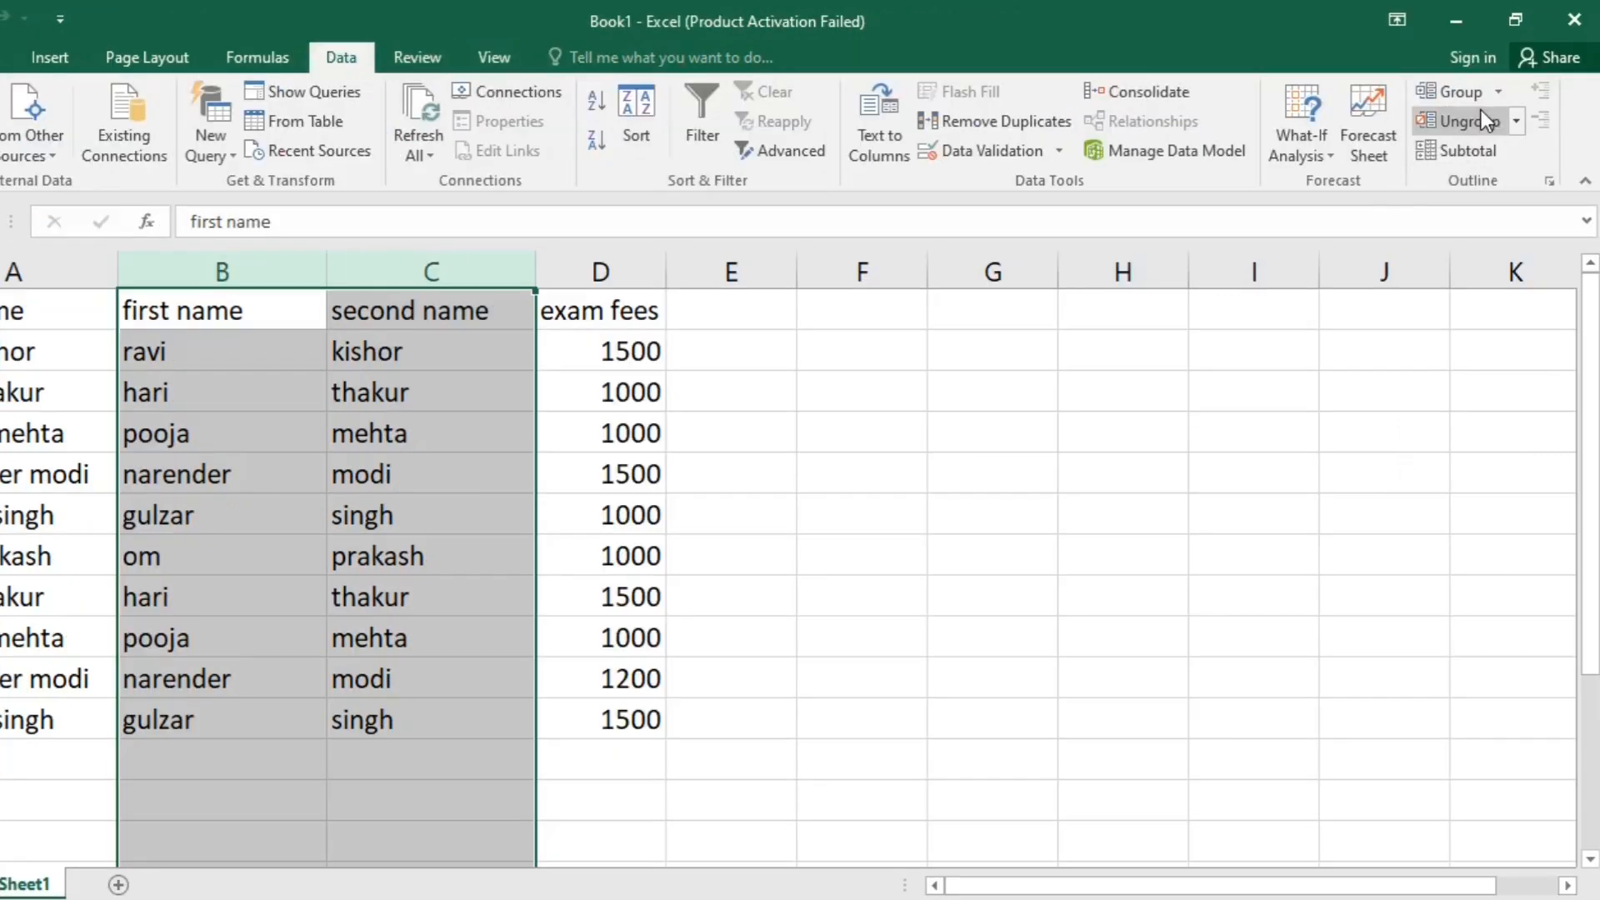
{"action": "left_click", "coordinate": [1502, 97]}
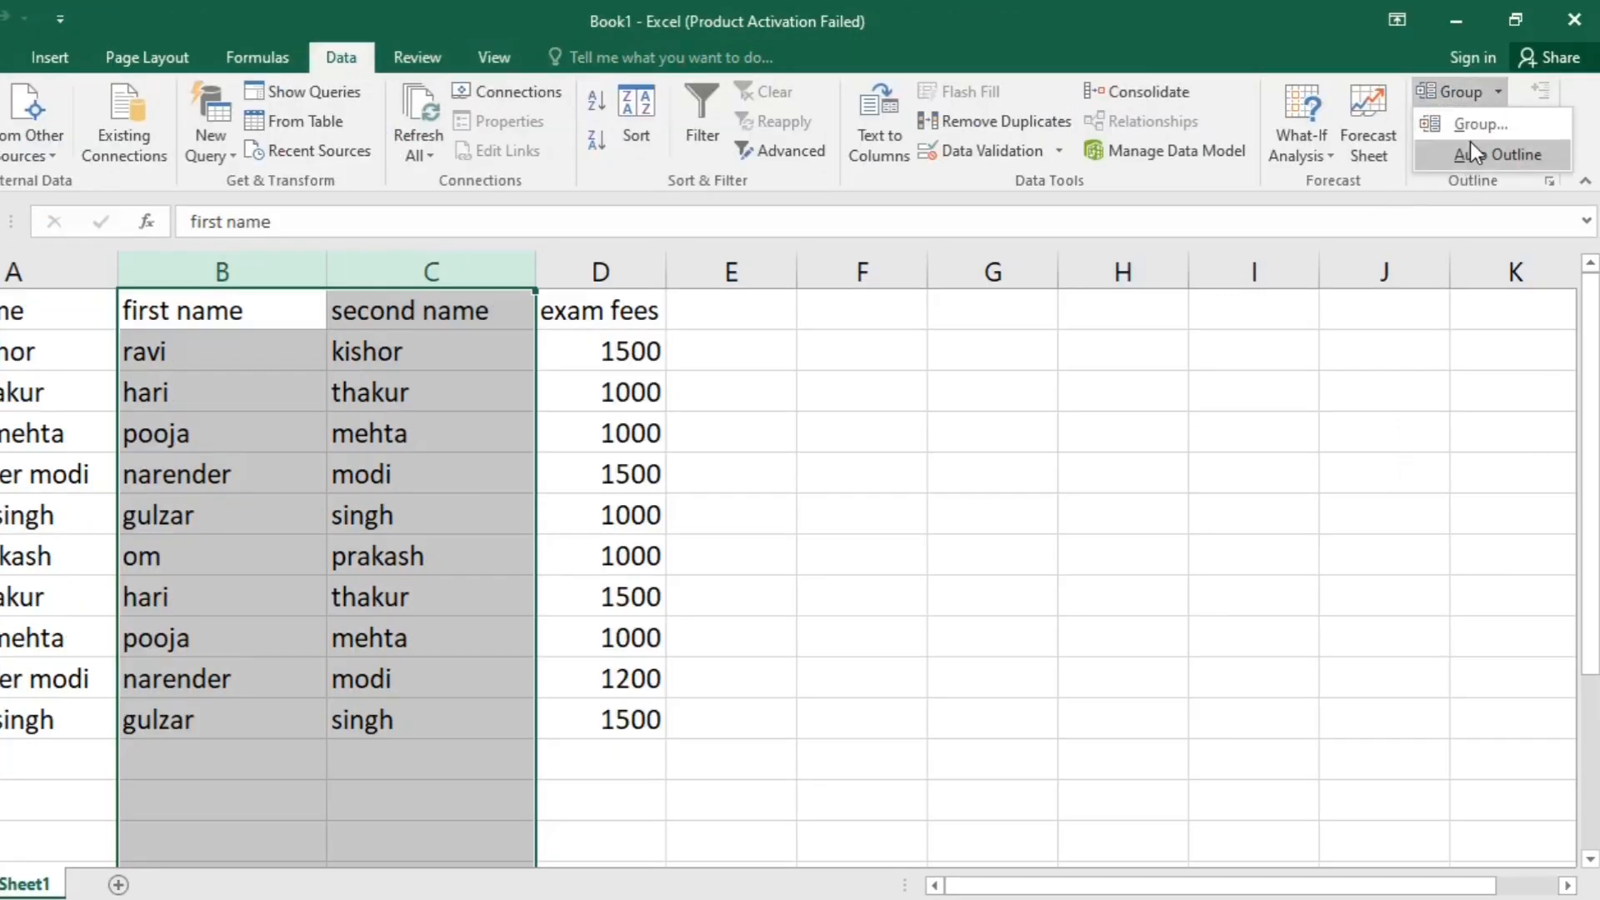
{"action": "left_click", "coordinate": [1473, 130]}
{"action": "left_click", "coordinate": [599, 271]}
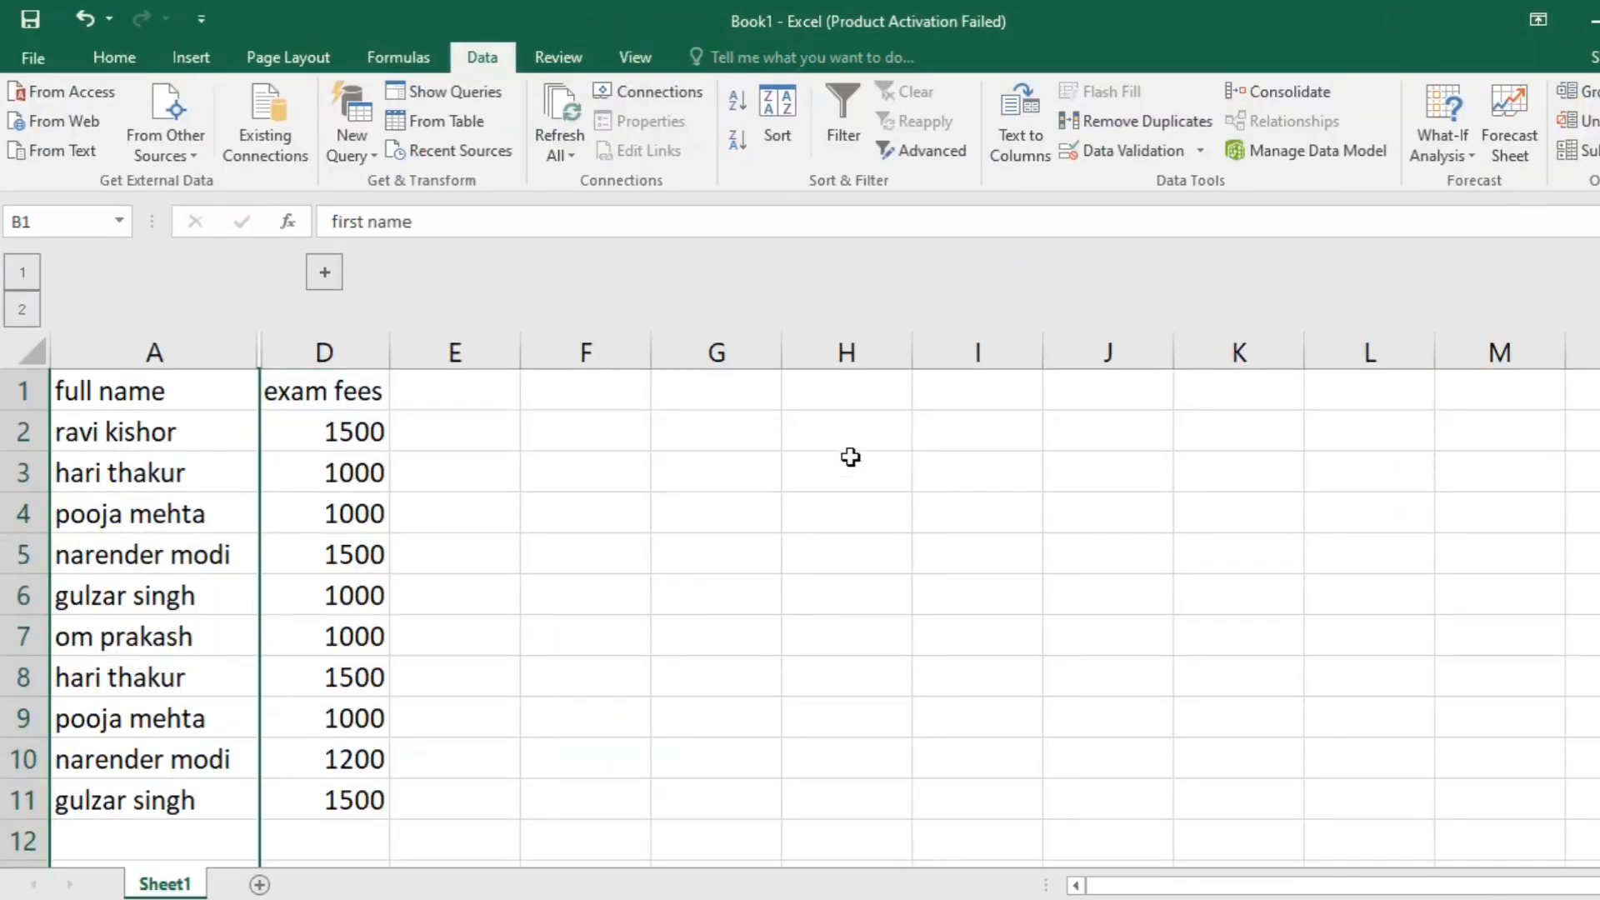
{"action": "left_click", "coordinate": [705, 470]}
- Insert a default column chart from the visible full name and exam fees data in rows 1 to 11
{"action": "left_click_drag", "start_coordinate": [125, 408], "coordinate": [325, 796]}
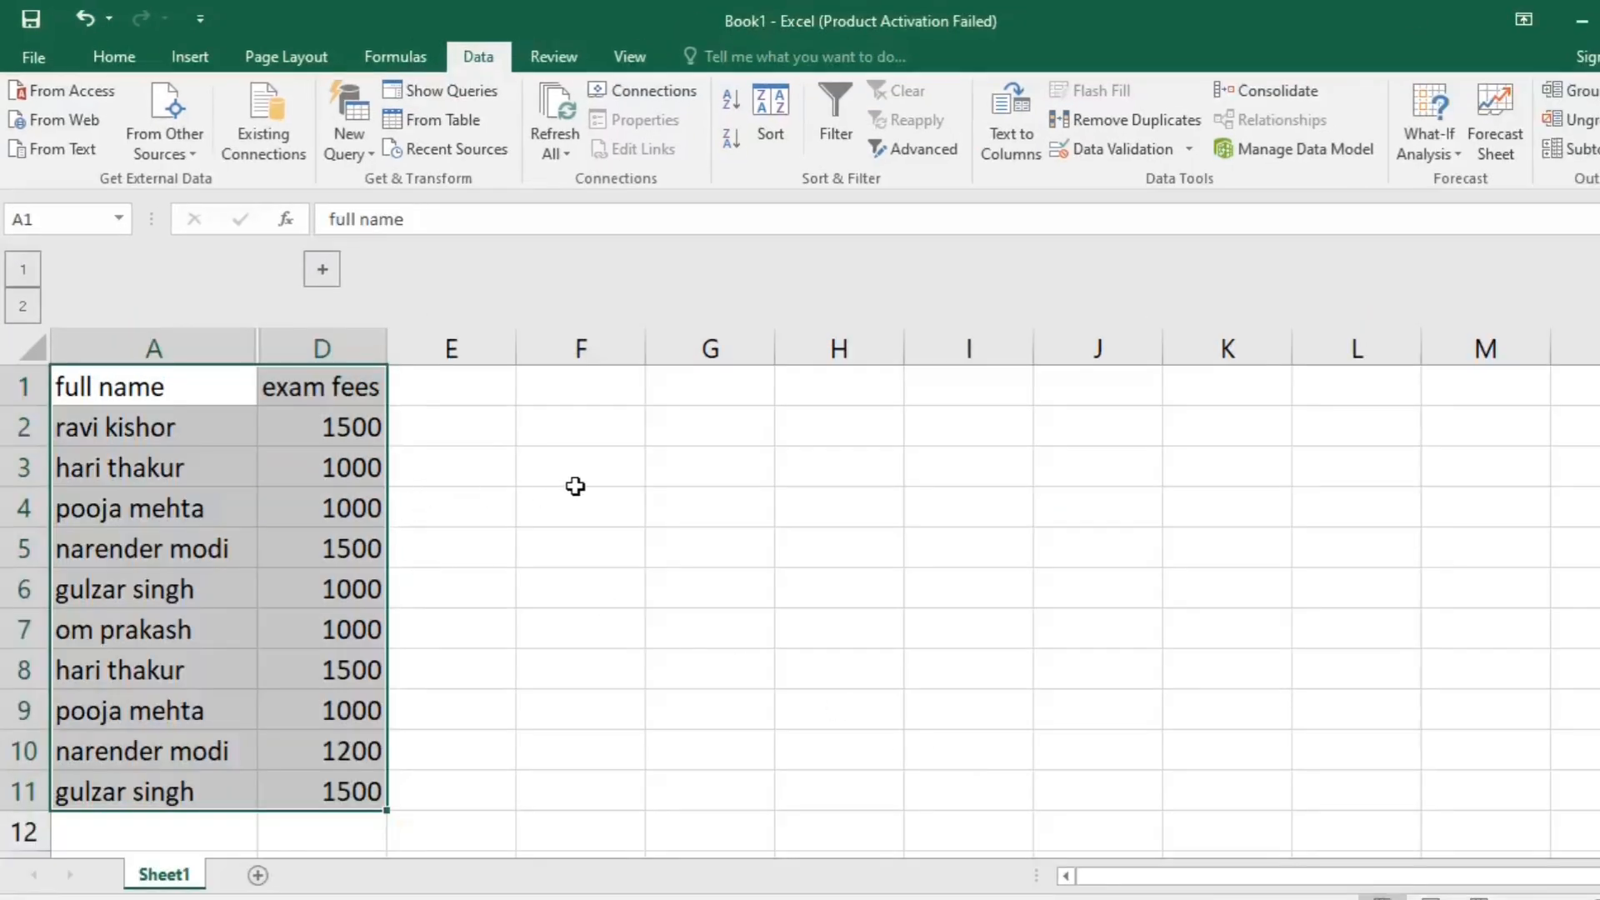
{"action": "left_click", "coordinate": [575, 486]}
{"action": "left_click_drag", "start_coordinate": [132, 385], "coordinate": [325, 784]}
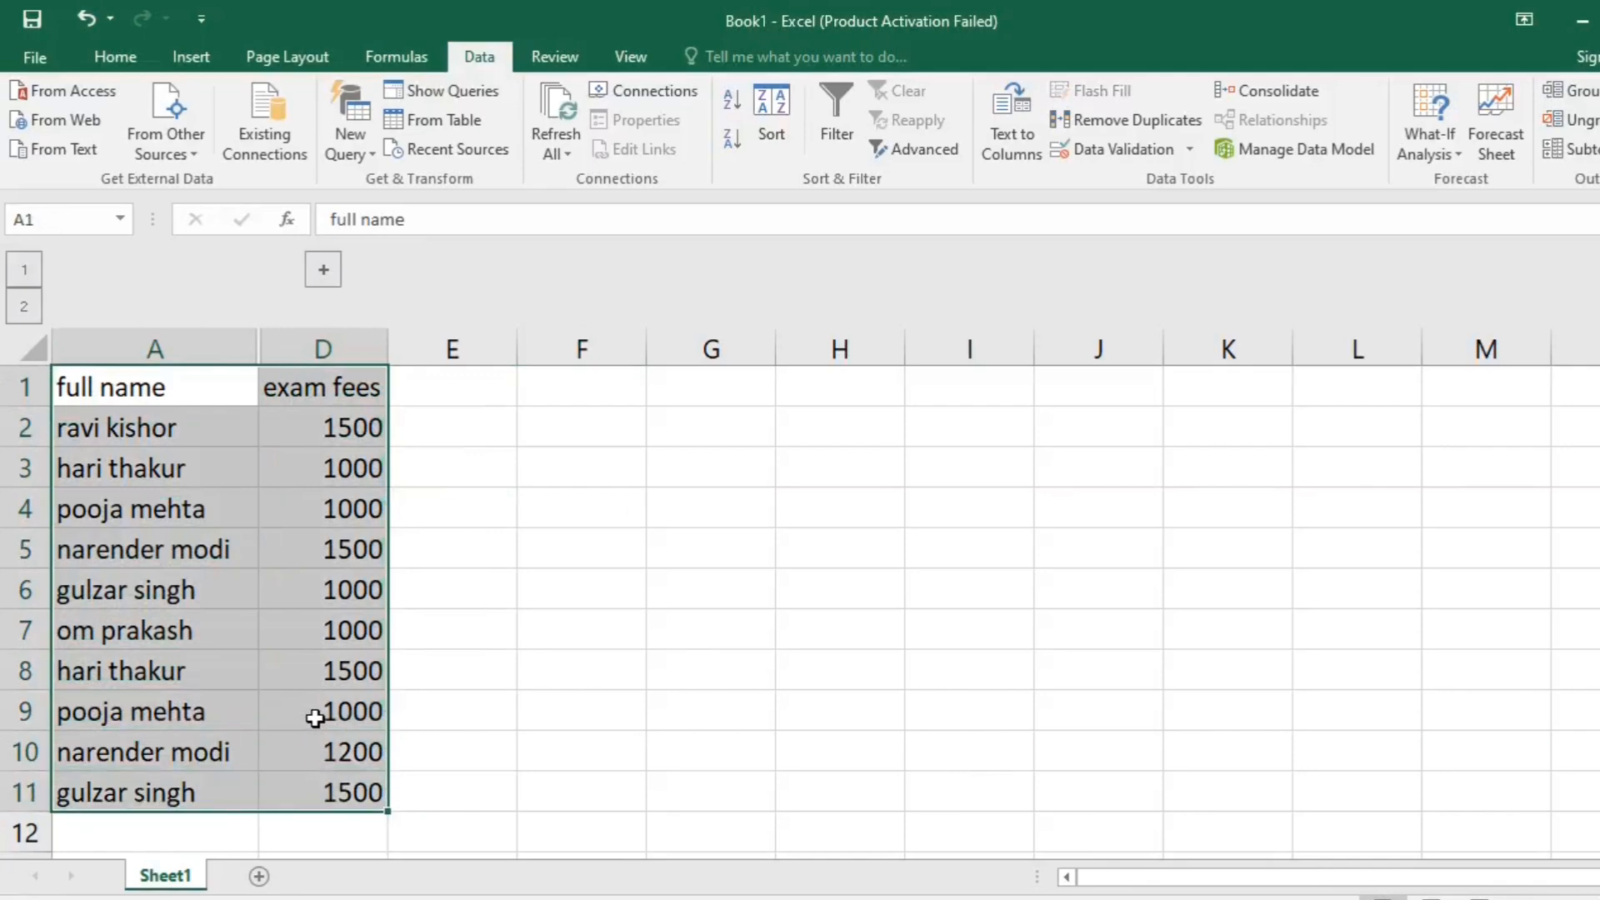
{"action": "key", "text": "alt"}
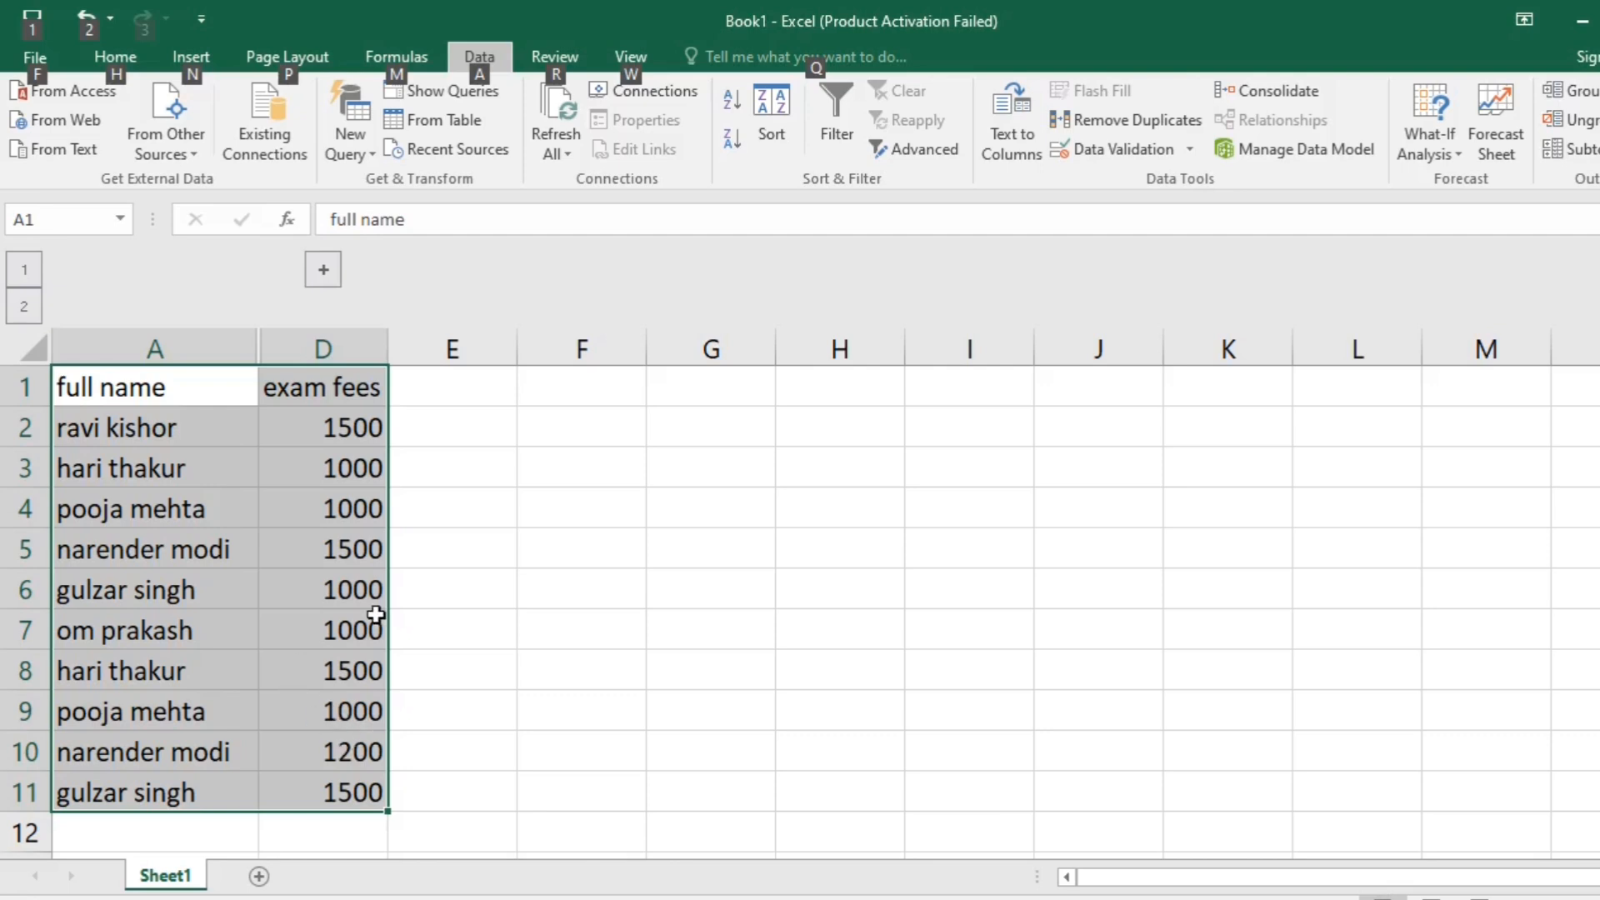
{"action": "left_click", "coordinate": [442, 552]}
{"action": "left_click_drag", "start_coordinate": [368, 791], "coordinate": [108, 371]}
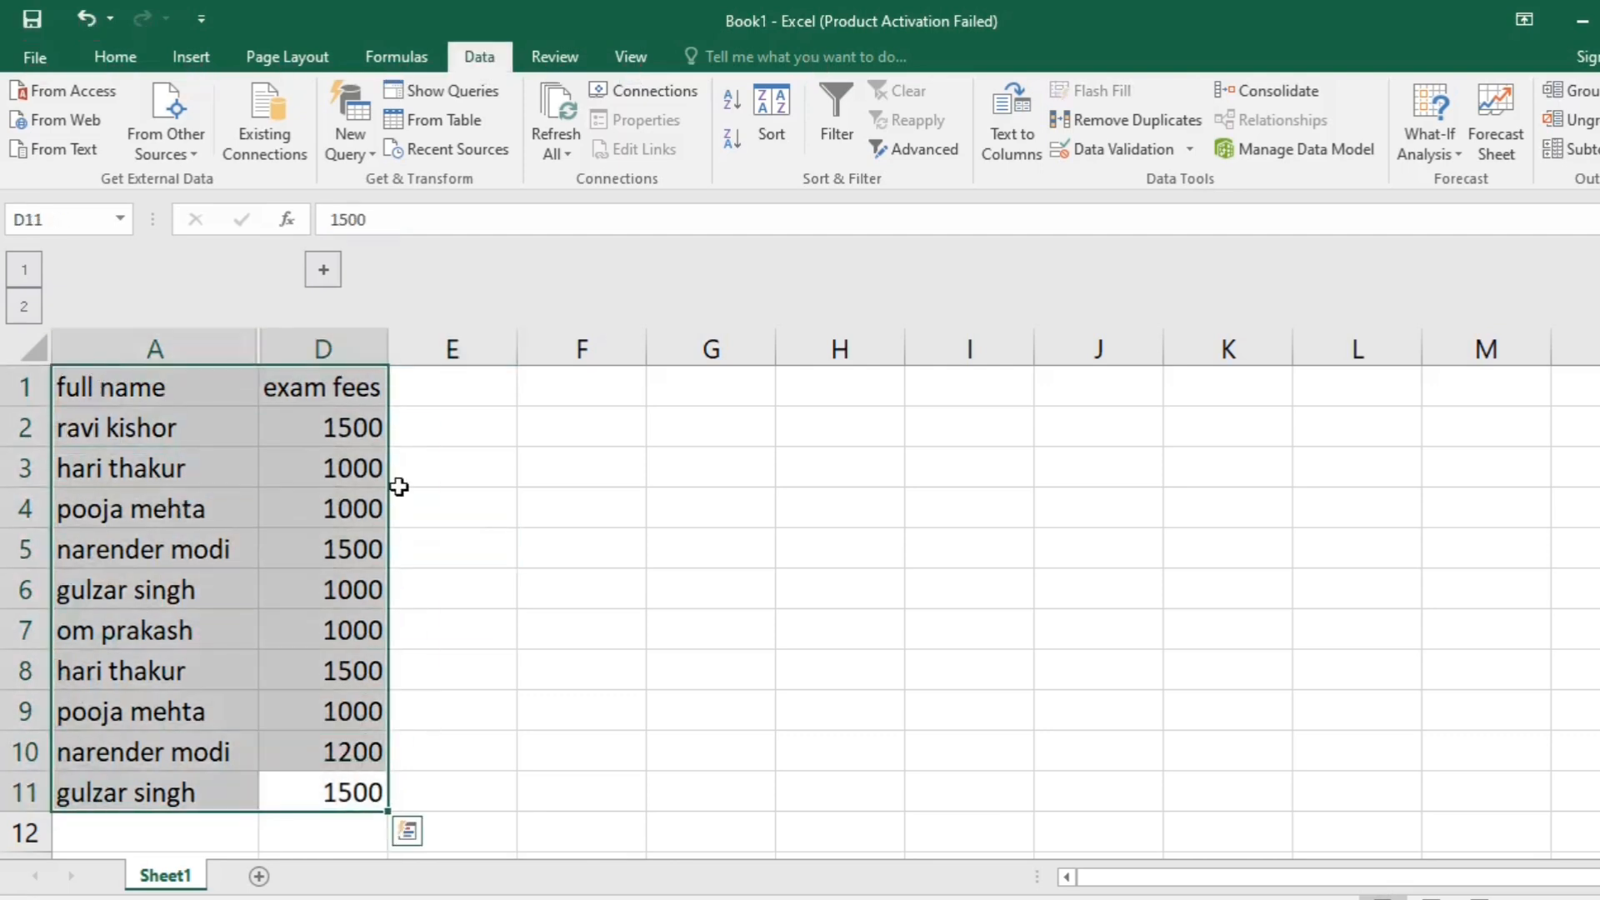
{"action": "key", "text": "alt+F1"}
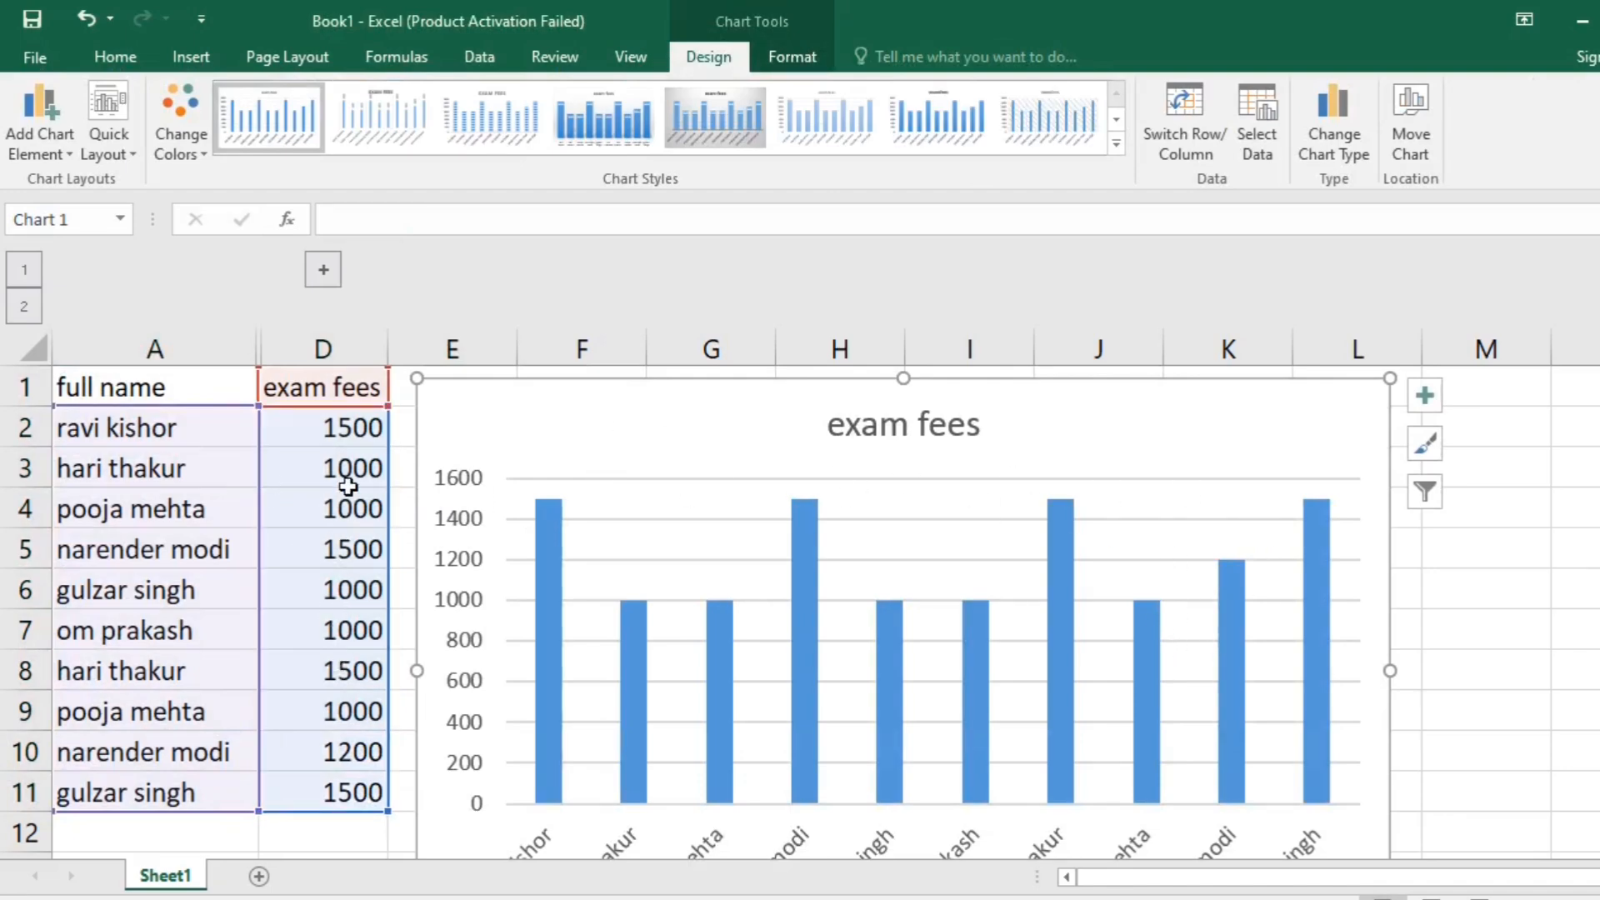
- Add data labels to the exam fees chart and apply the chart style with wide bars and a shaded background
{"action": "left_click", "coordinate": [1424, 388]}
{"action": "left_click", "coordinate": [1485, 496]}
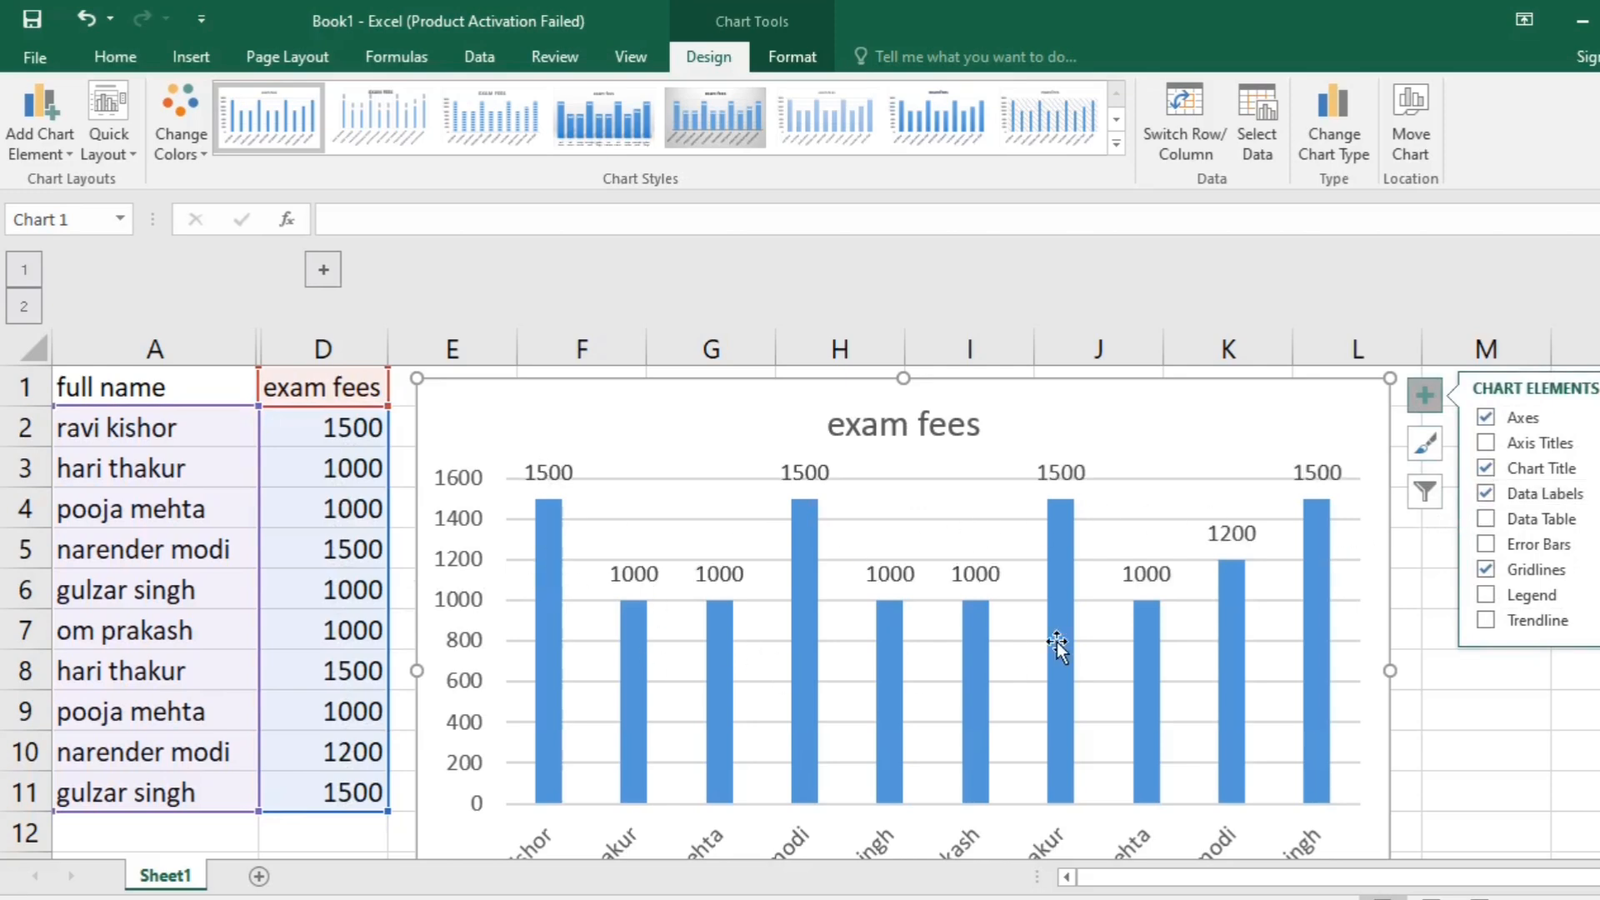
{"action": "left_click", "coordinate": [592, 135]}
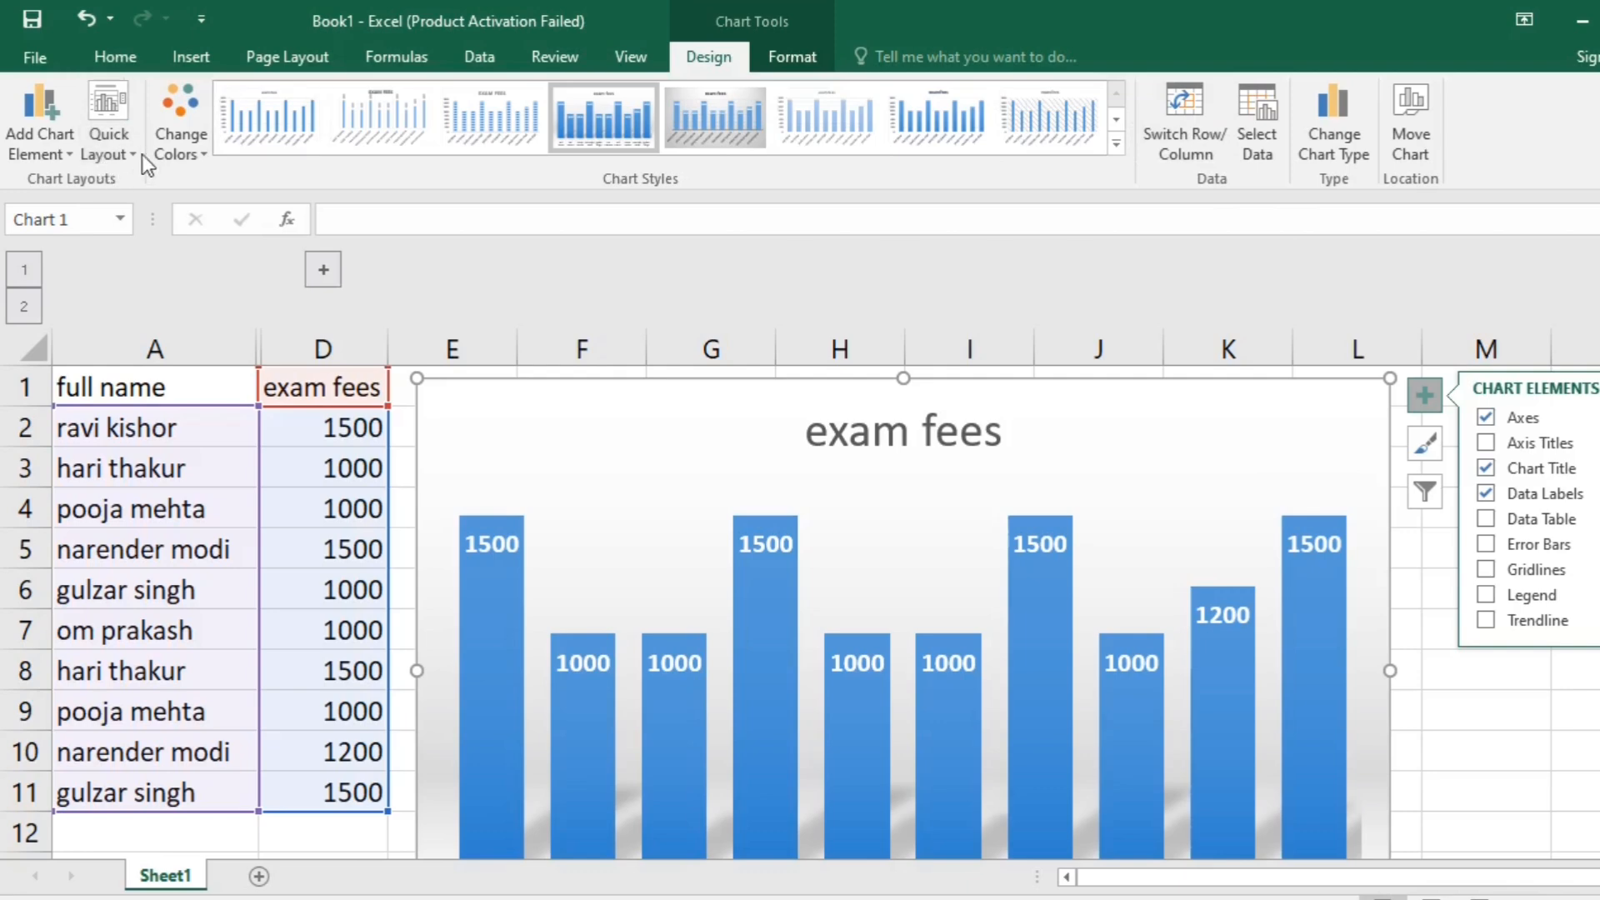
- Switch the row and column data of the exam fees chart, and deselect the chart
{"action": "left_click", "coordinate": [180, 138]}
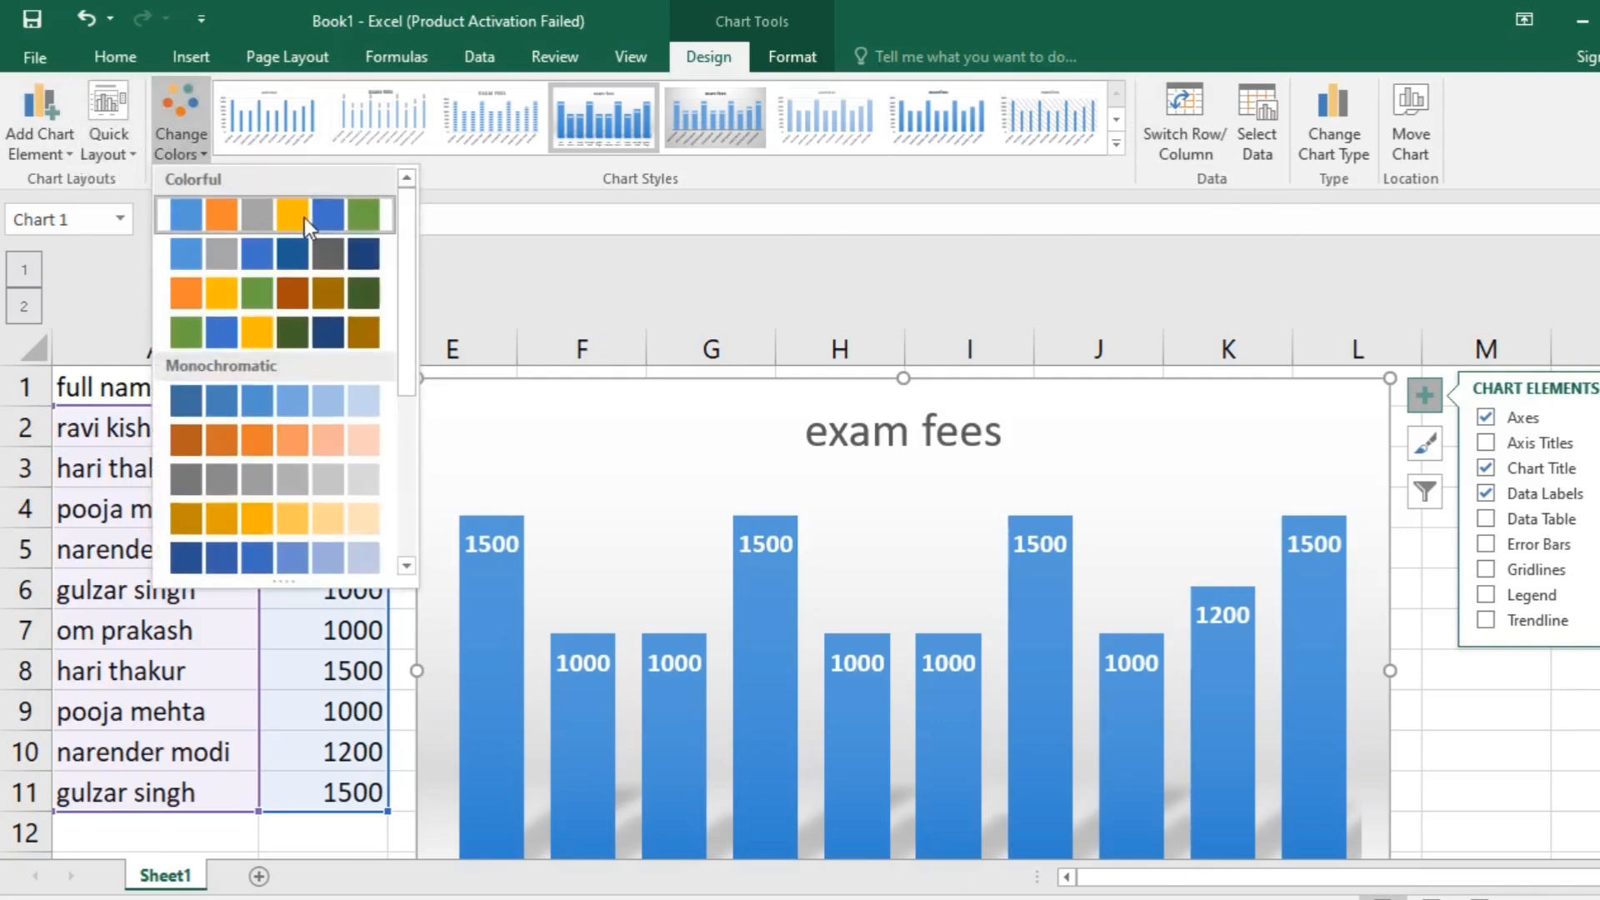
{"action": "left_click", "coordinate": [612, 293]}
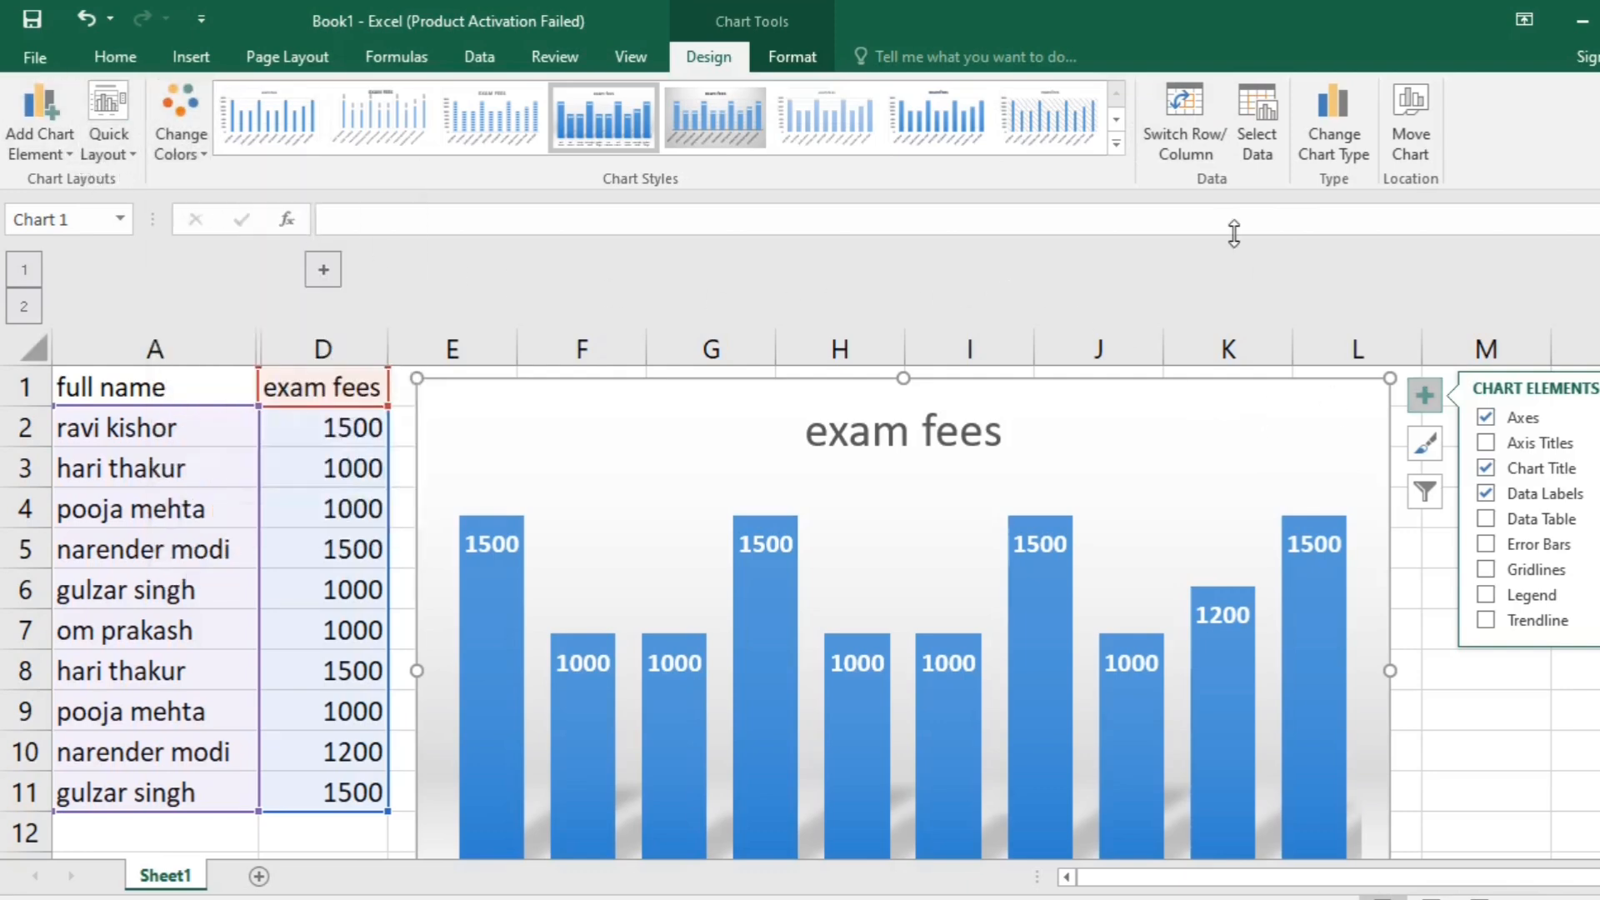
{"action": "left_click", "coordinate": [1183, 147]}
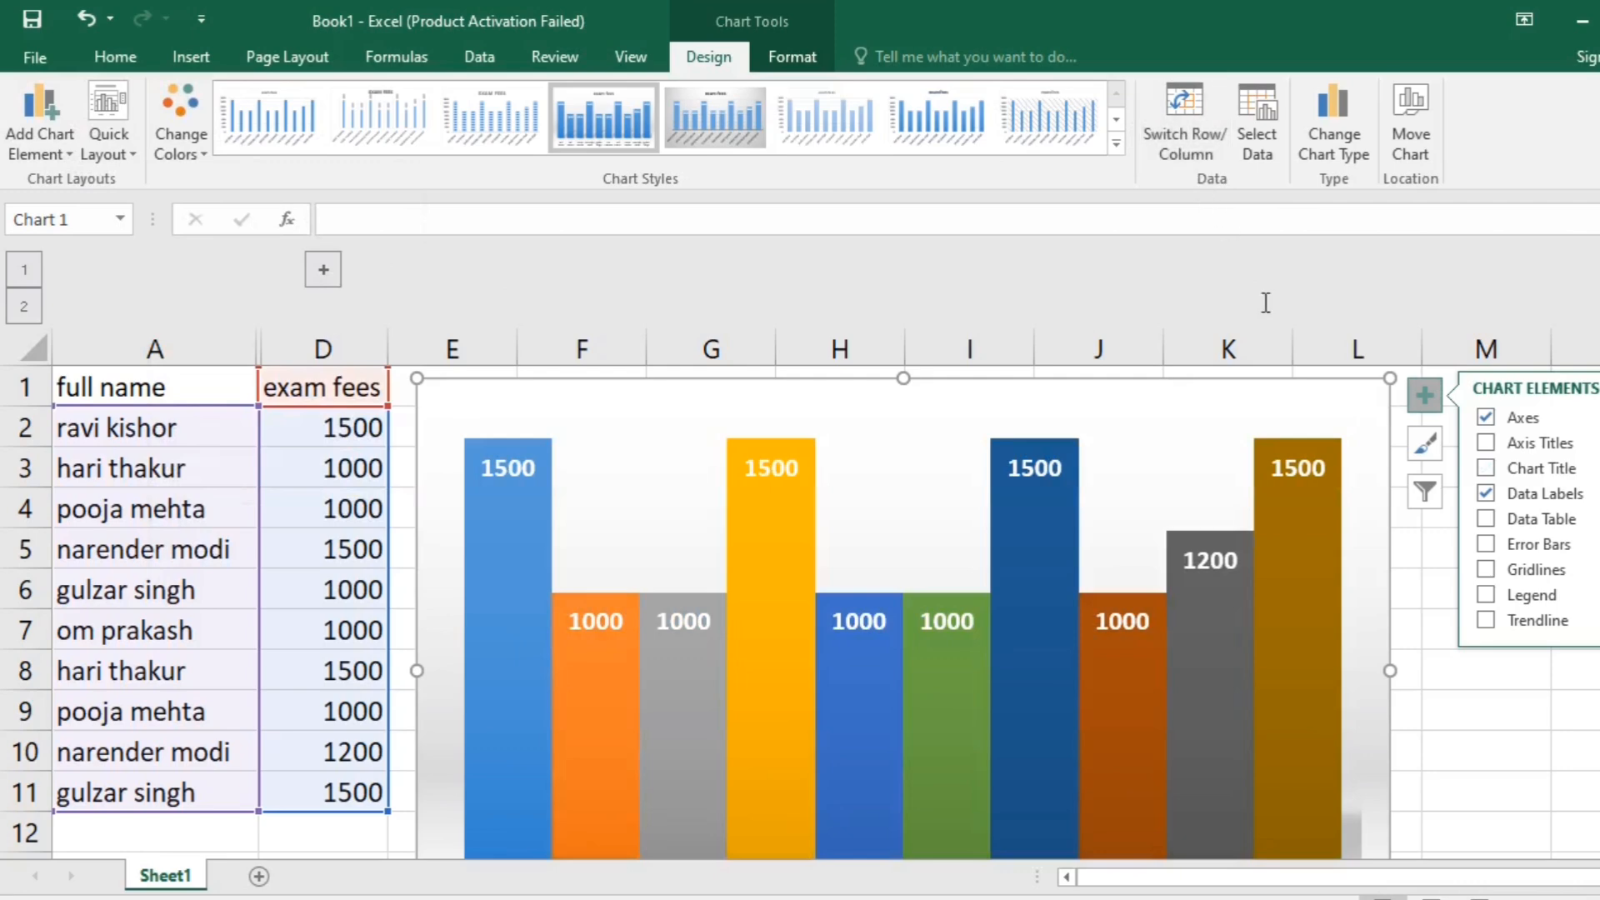
{"action": "left_click", "coordinate": [1571, 507]}
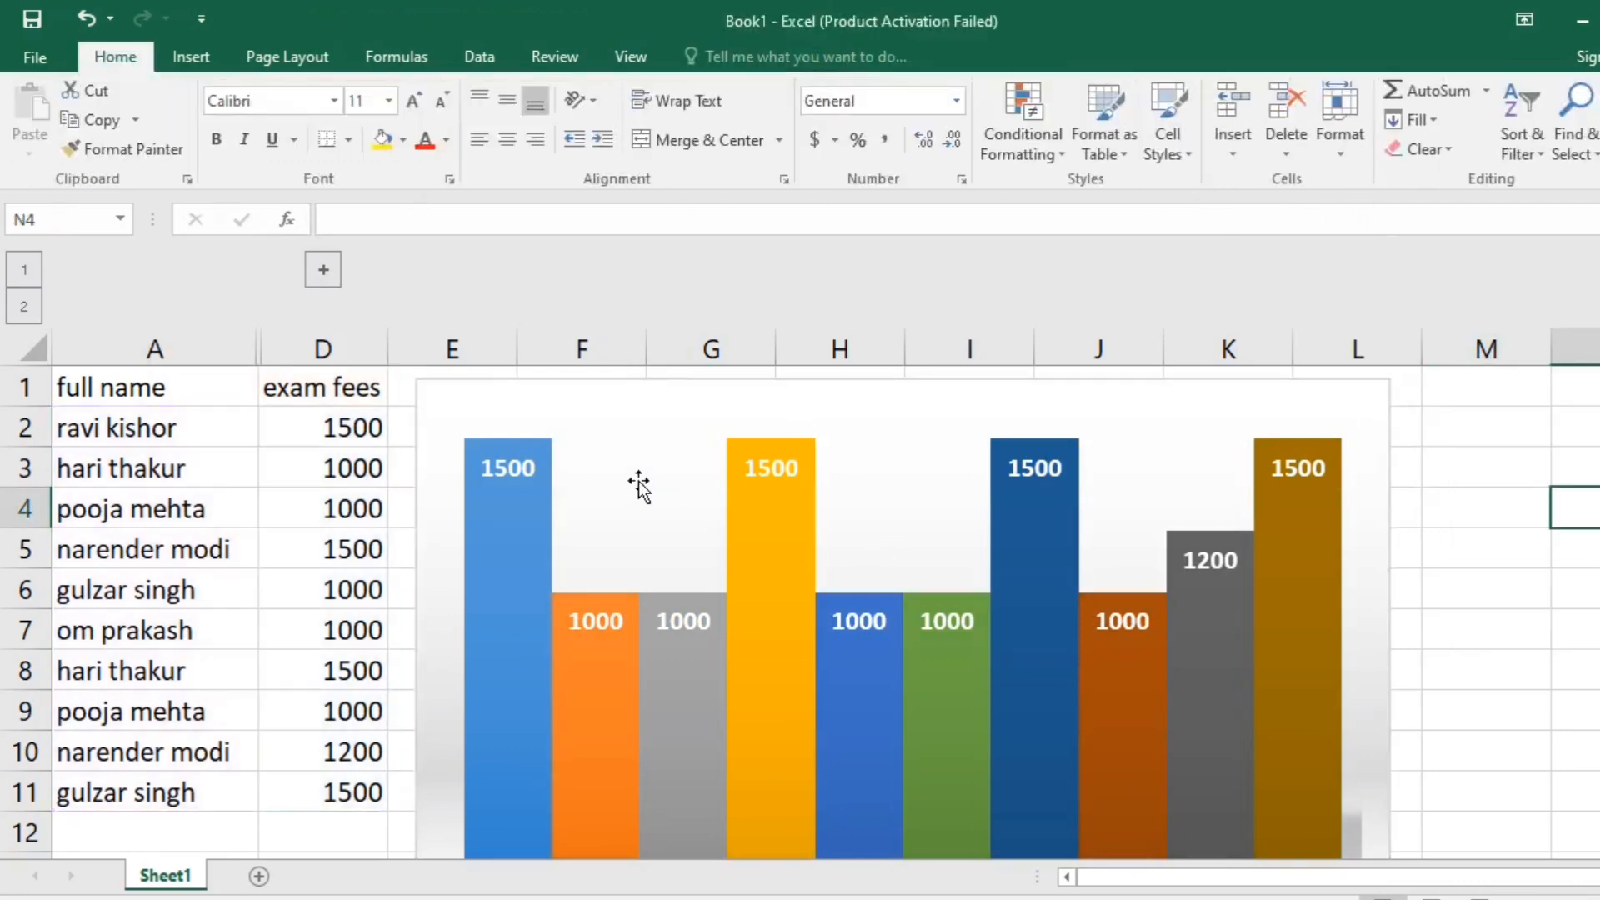
{"action": "left_click", "coordinate": [1492, 504]}
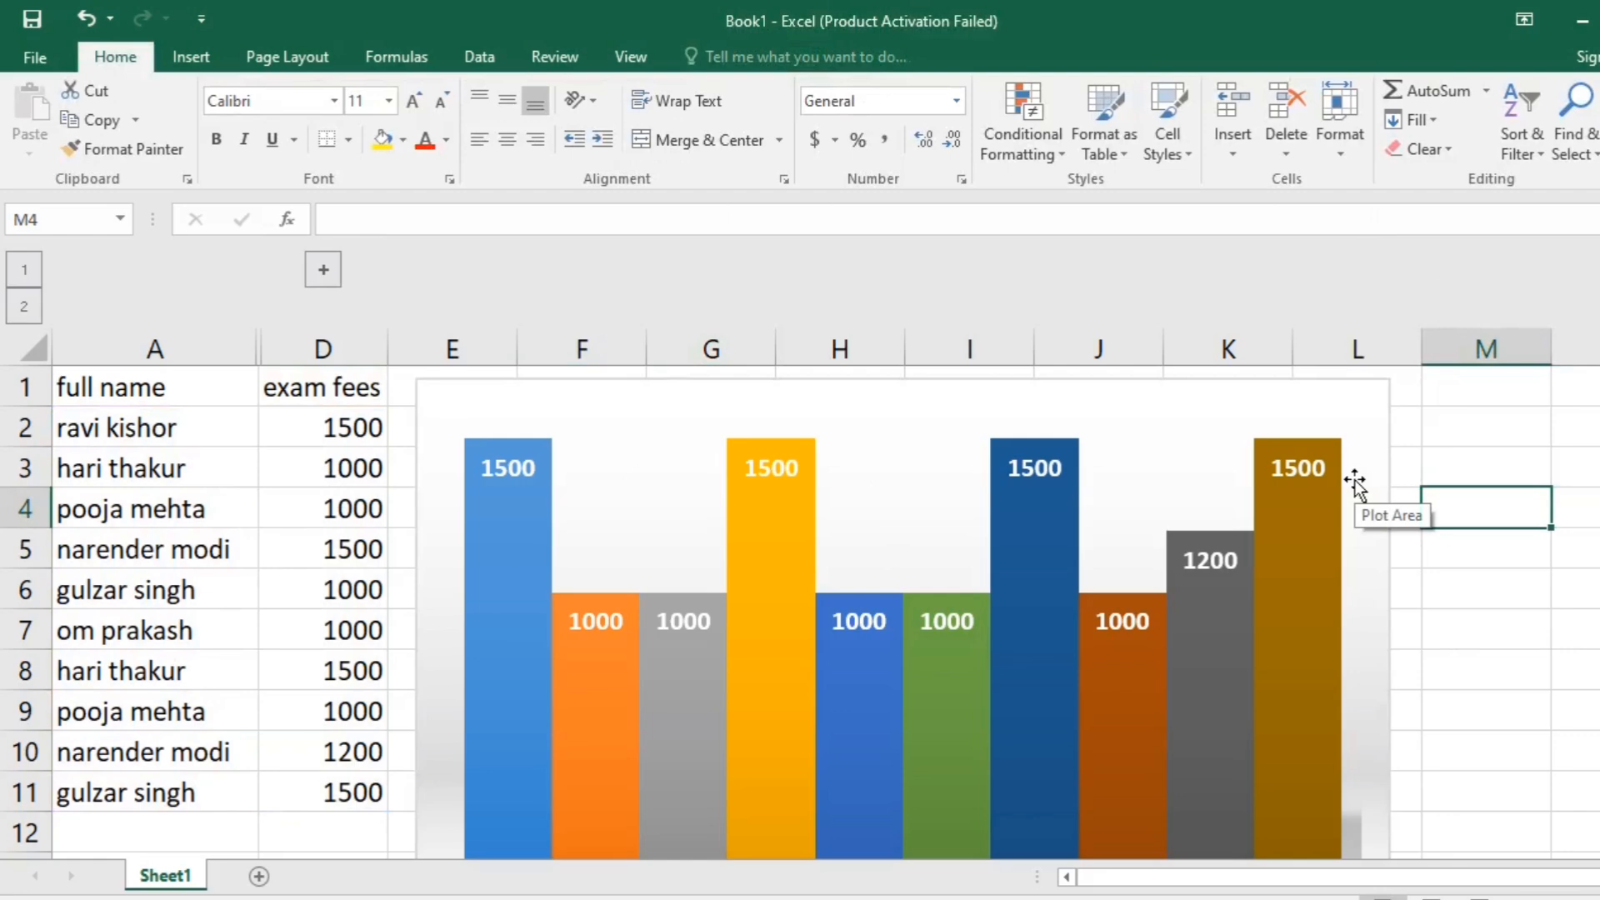
- Expand the grouped columns B and C beside the chart, and collapse them again
{"action": "left_click", "coordinate": [323, 268]}
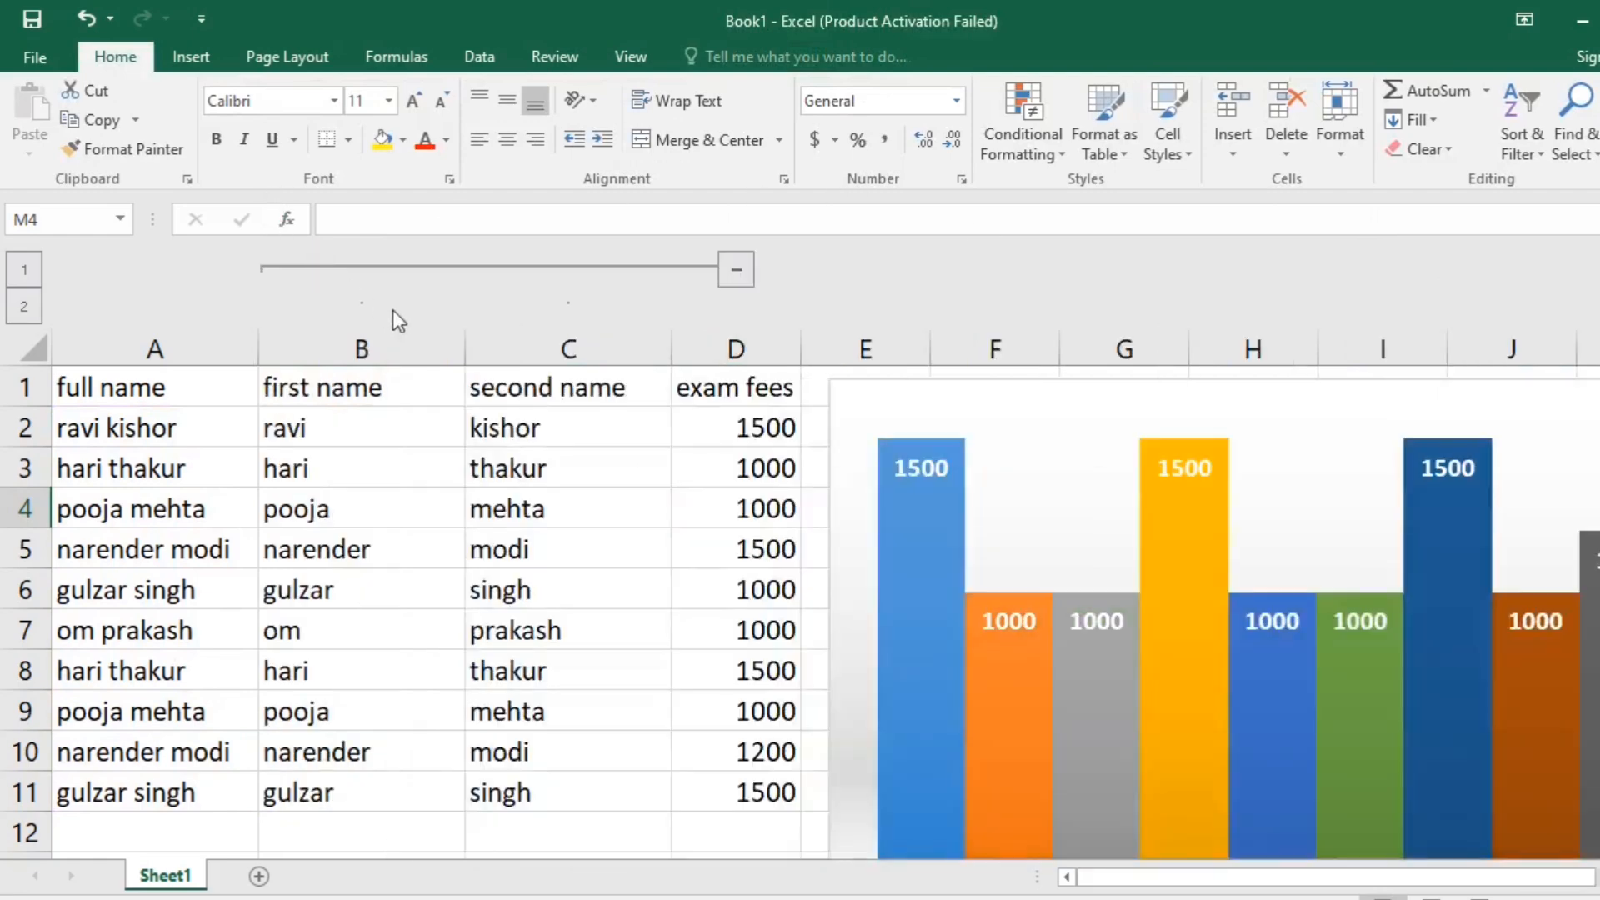
{"action": "scroll", "coordinate": [547, 450], "scroll_direction": "down", "scroll_amount": 3, "text": "ctrl"}
{"action": "scroll", "coordinate": [657, 478], "scroll_direction": "up", "scroll_amount": 2, "text": "ctrl"}
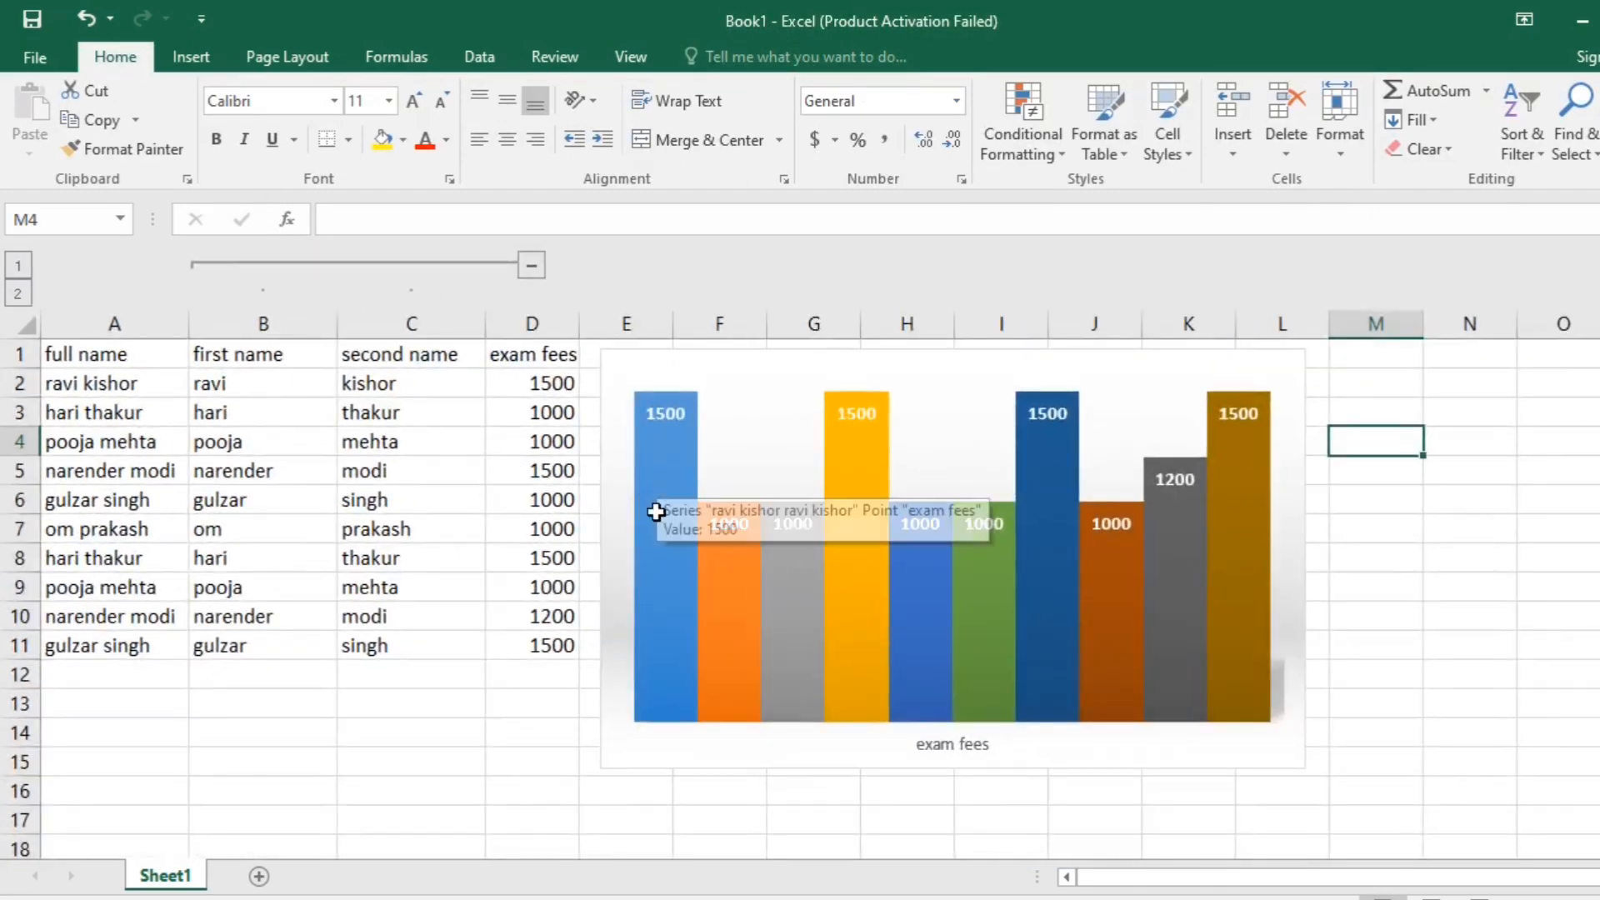
{"action": "left_click", "coordinate": [522, 265]}
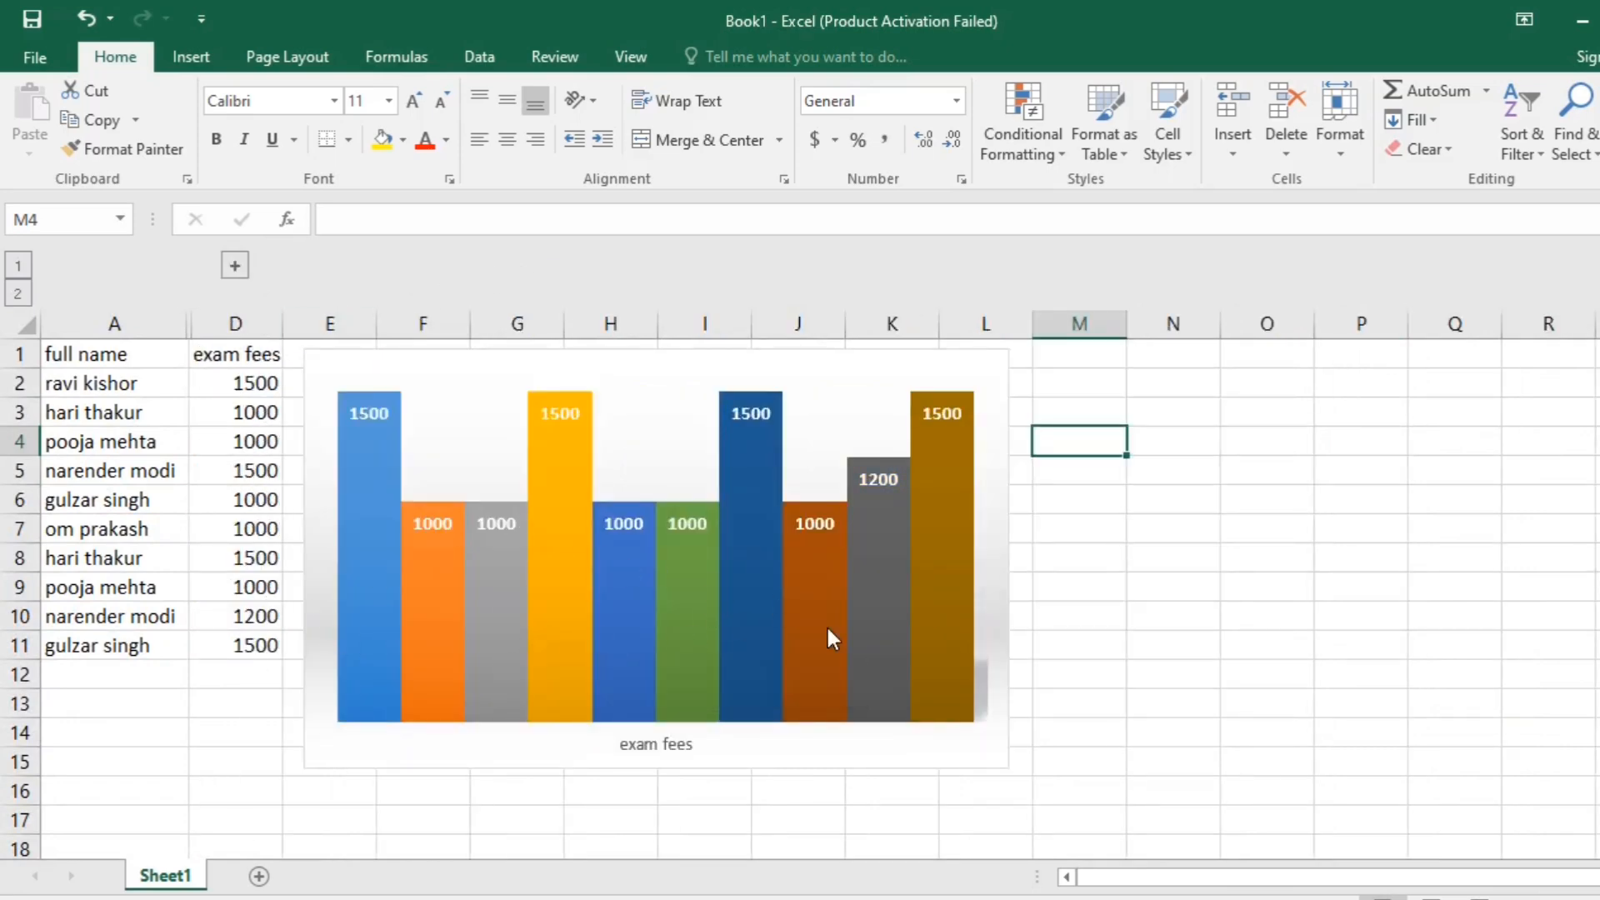
- Minimize the current workbook and open the "all vlookup" workbook found through the Windows search
{"action": "left_click", "coordinate": [1581, 25]}
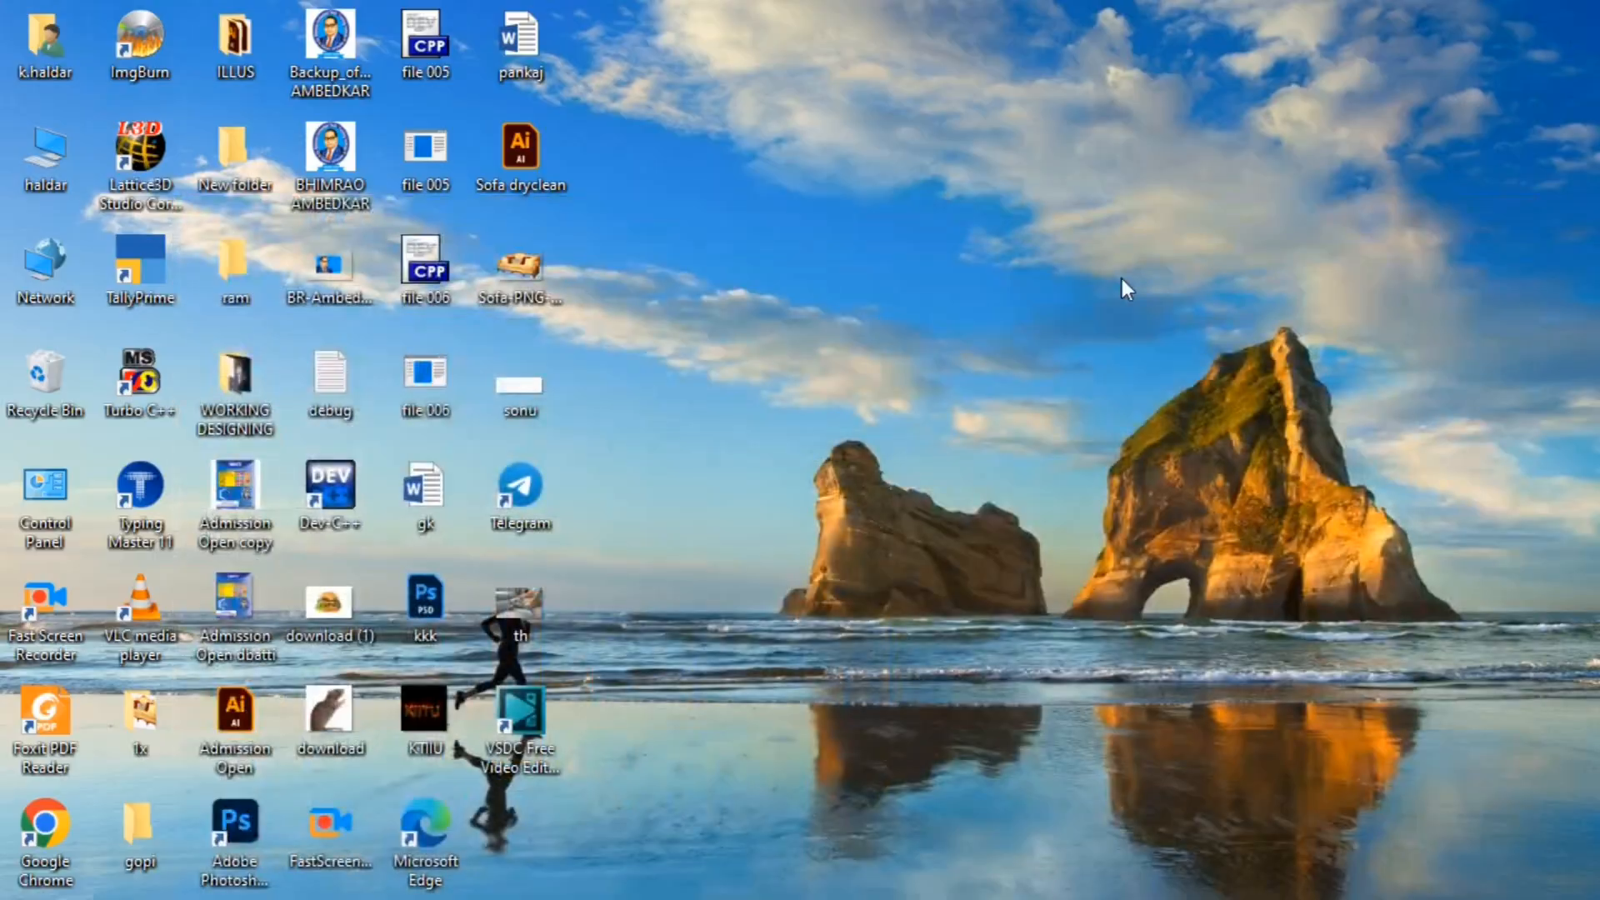
{"action": "key", "text": "super"}
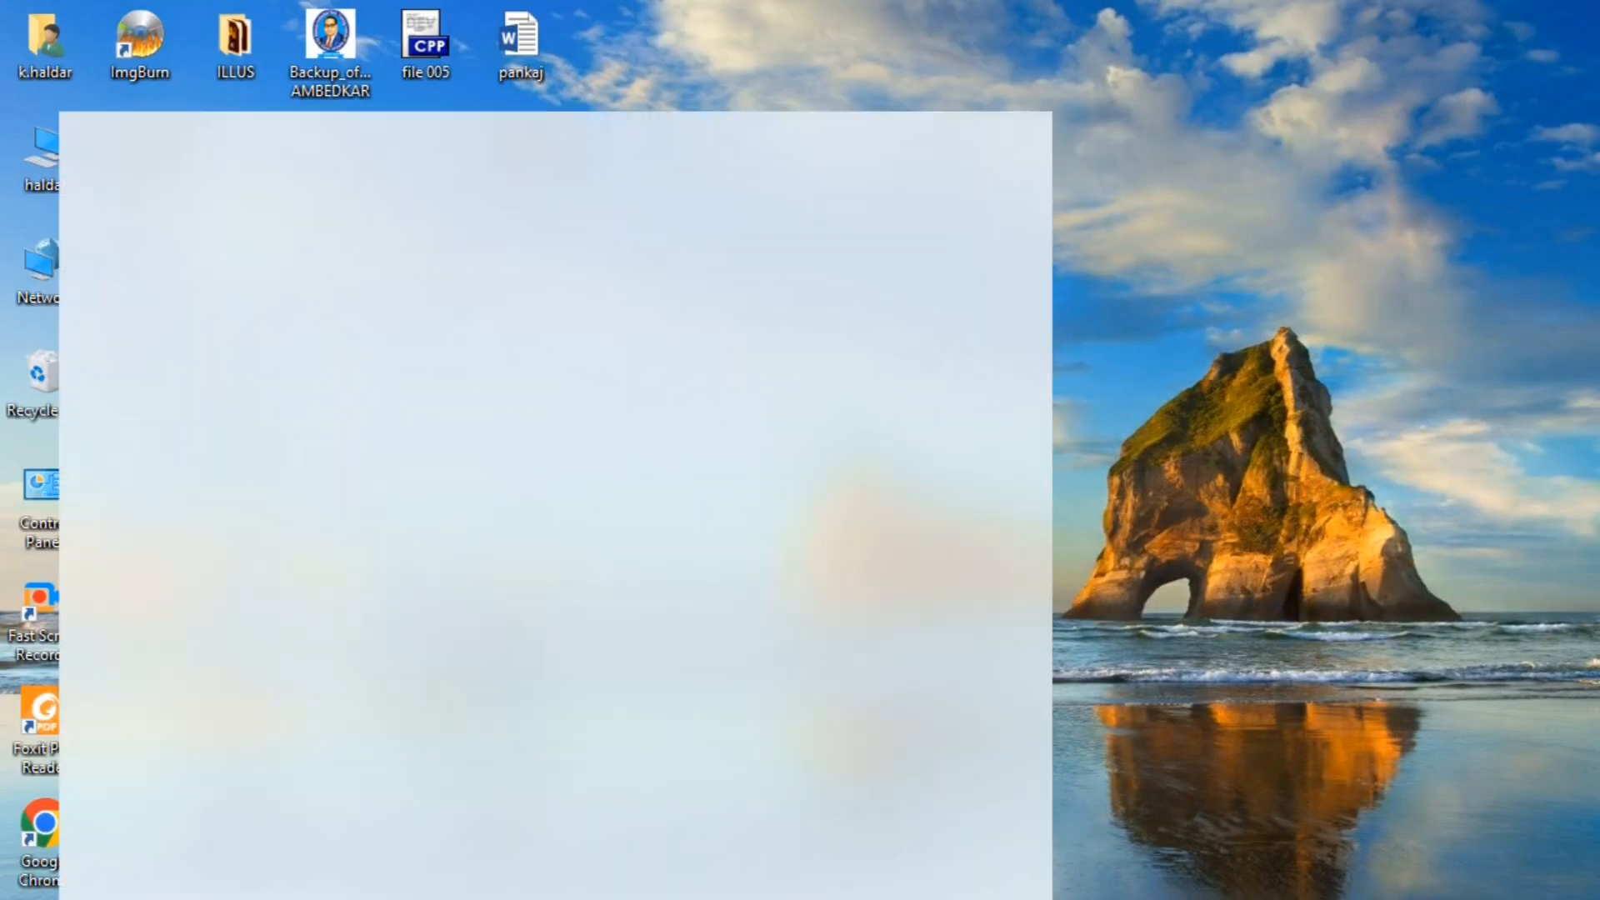
{"action": "type", "text": "v"}
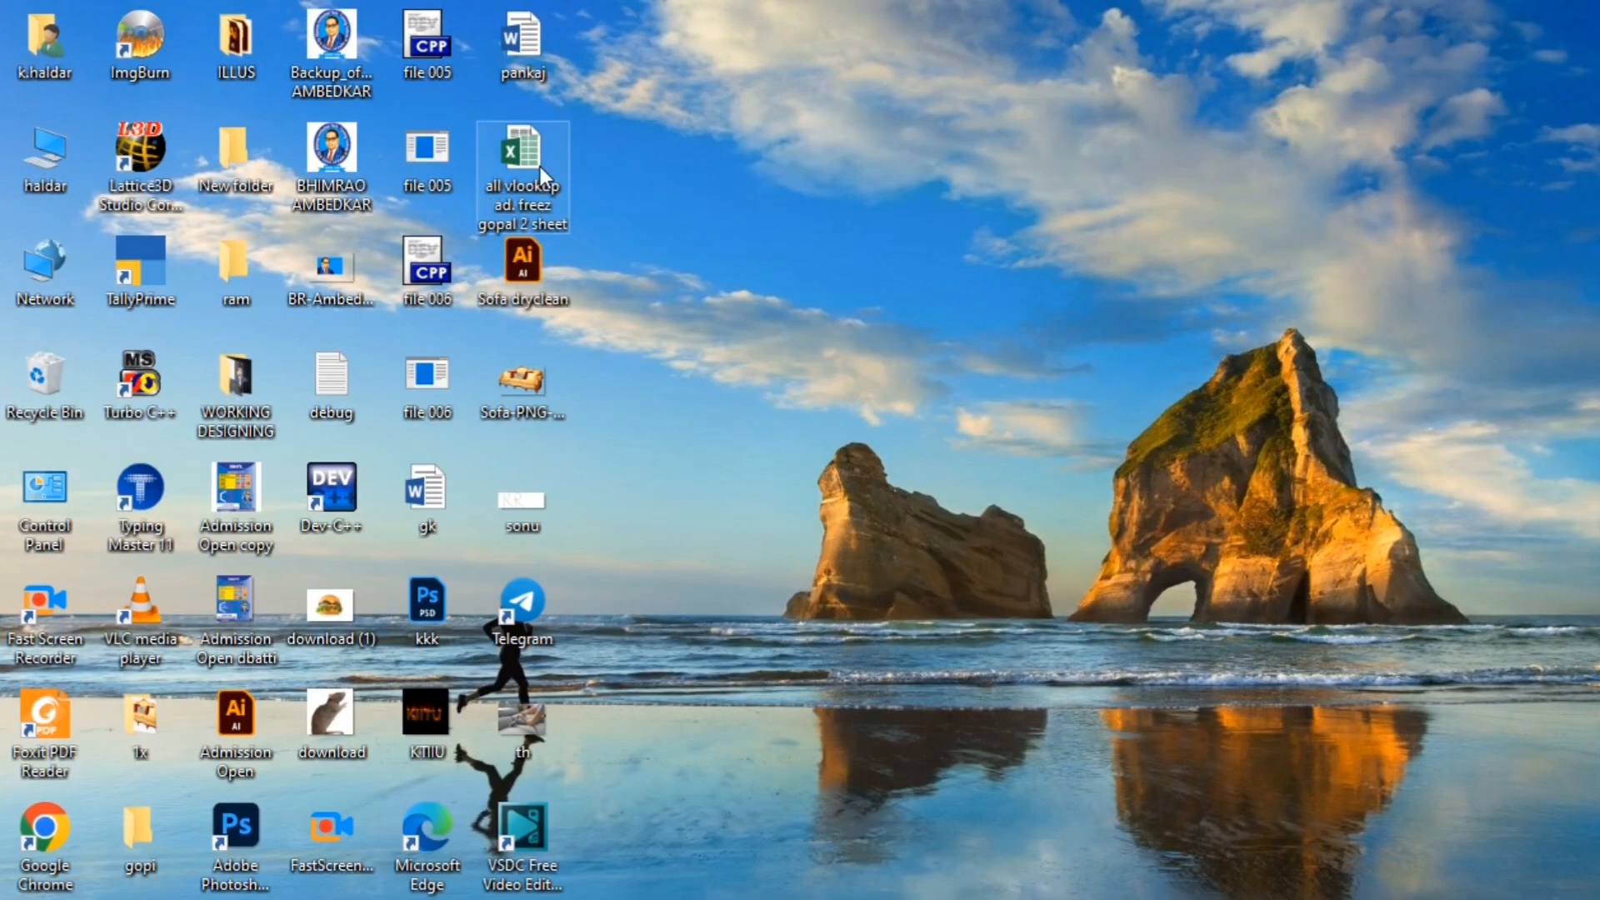
{"action": "double_click", "coordinate": [541, 167]}
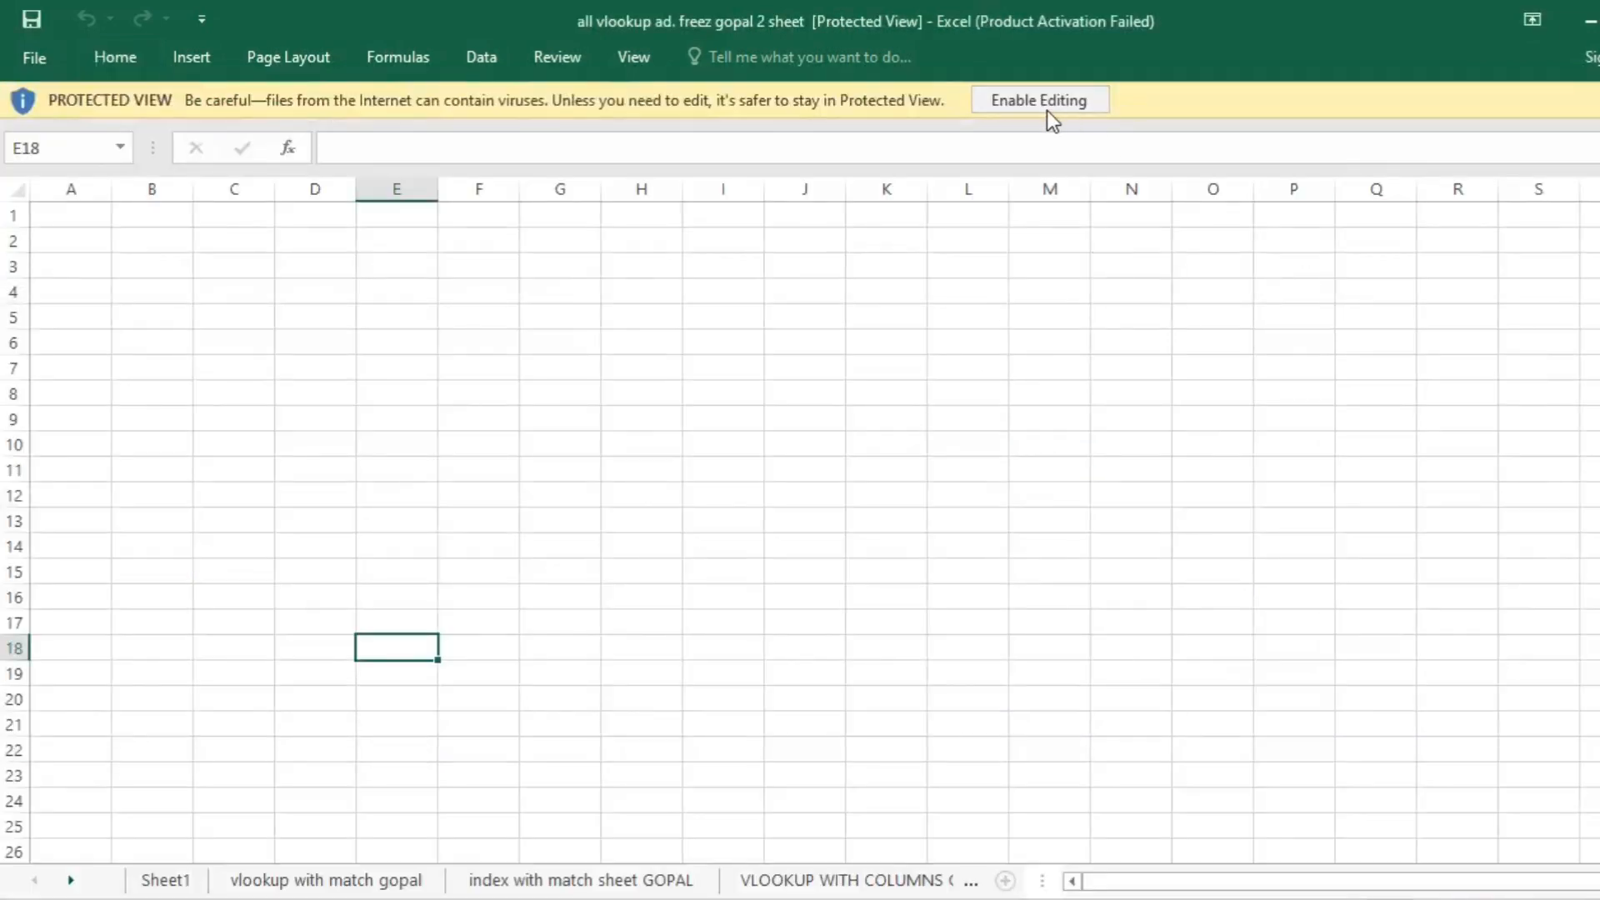
- Enable editing for the protected workbook and open its "vlookup with match" sheet
{"action": "left_click", "coordinate": [1048, 113]}
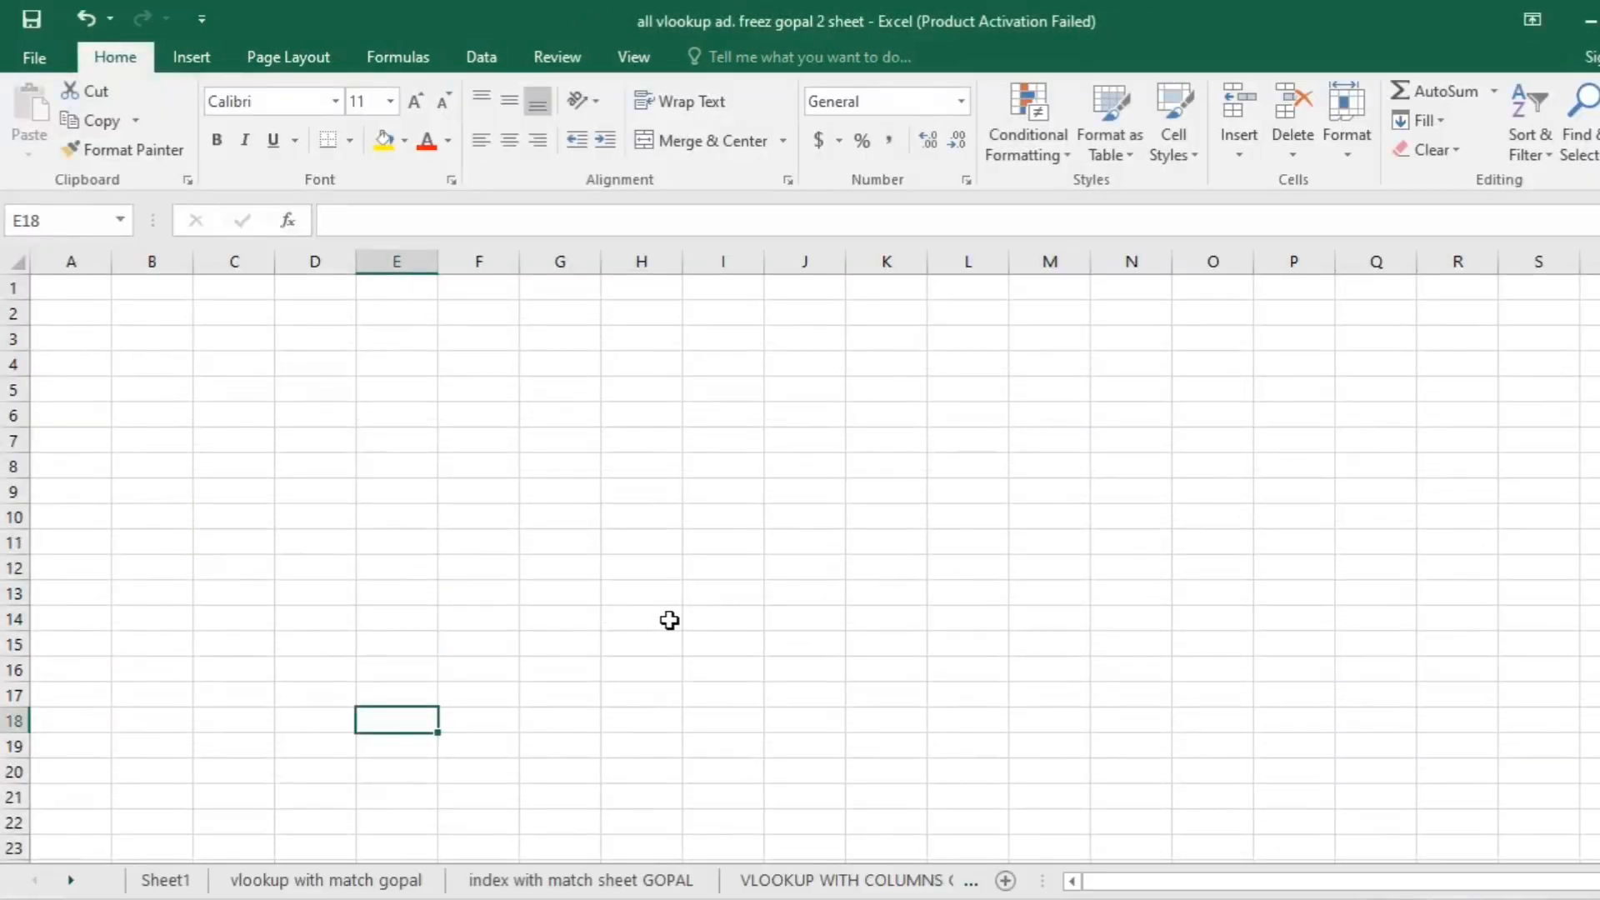
{"action": "left_click", "coordinate": [287, 886]}
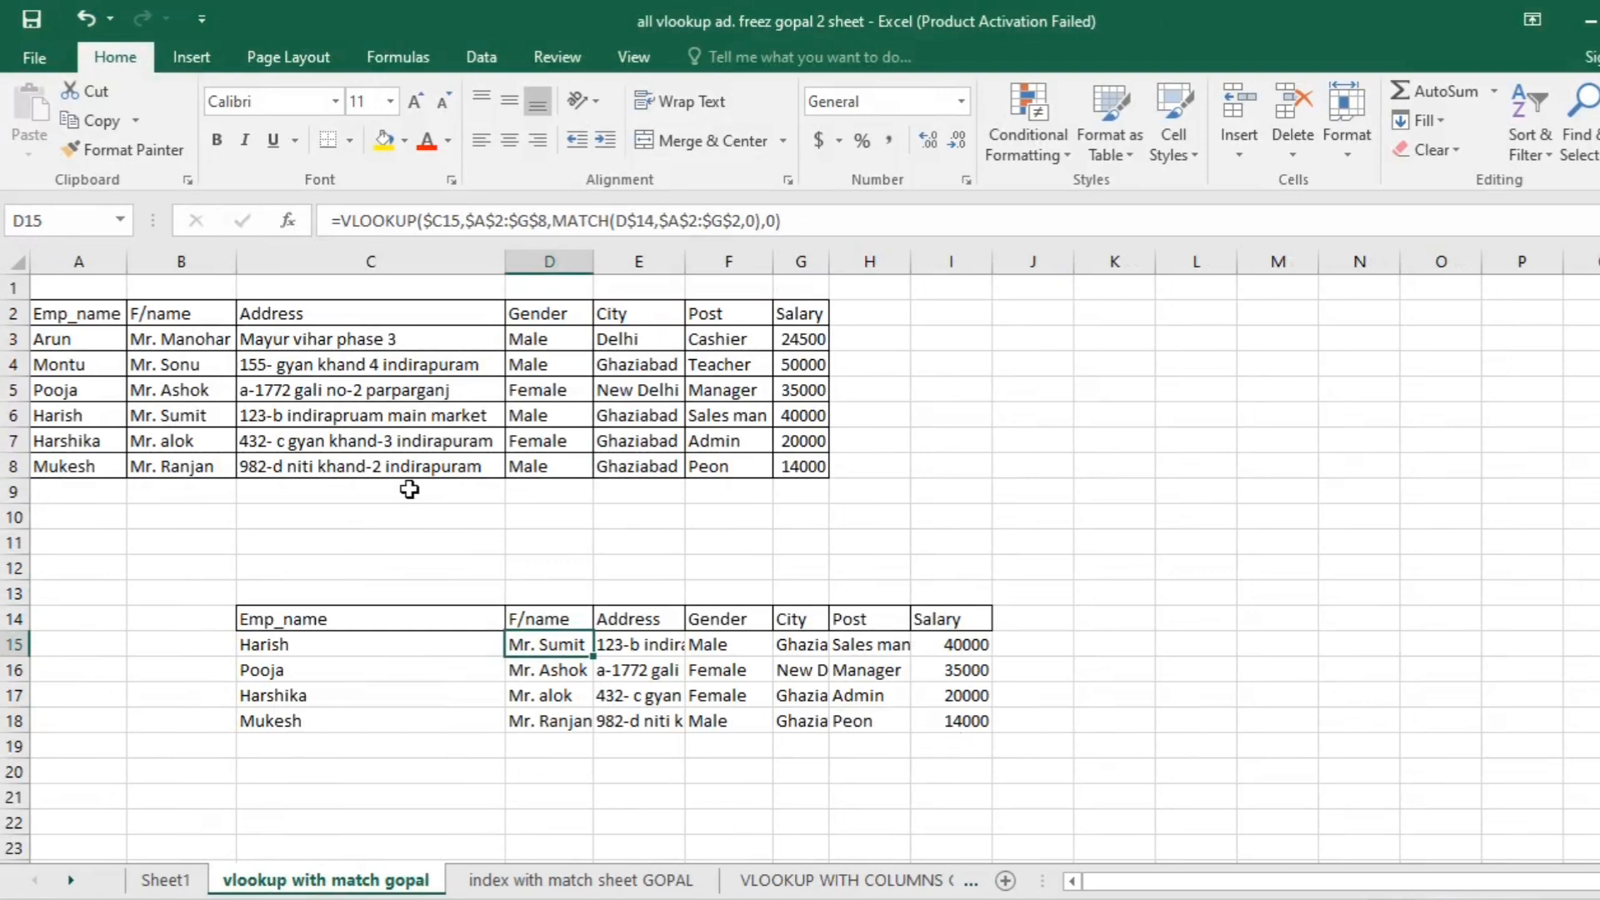
- Examine the employee table and the VLOOKUP/MATCH formulas in the F/name, Address and Post columns of the lower table
{"action": "left_click_drag", "start_coordinate": [752, 753], "coordinate": [51, 466]}
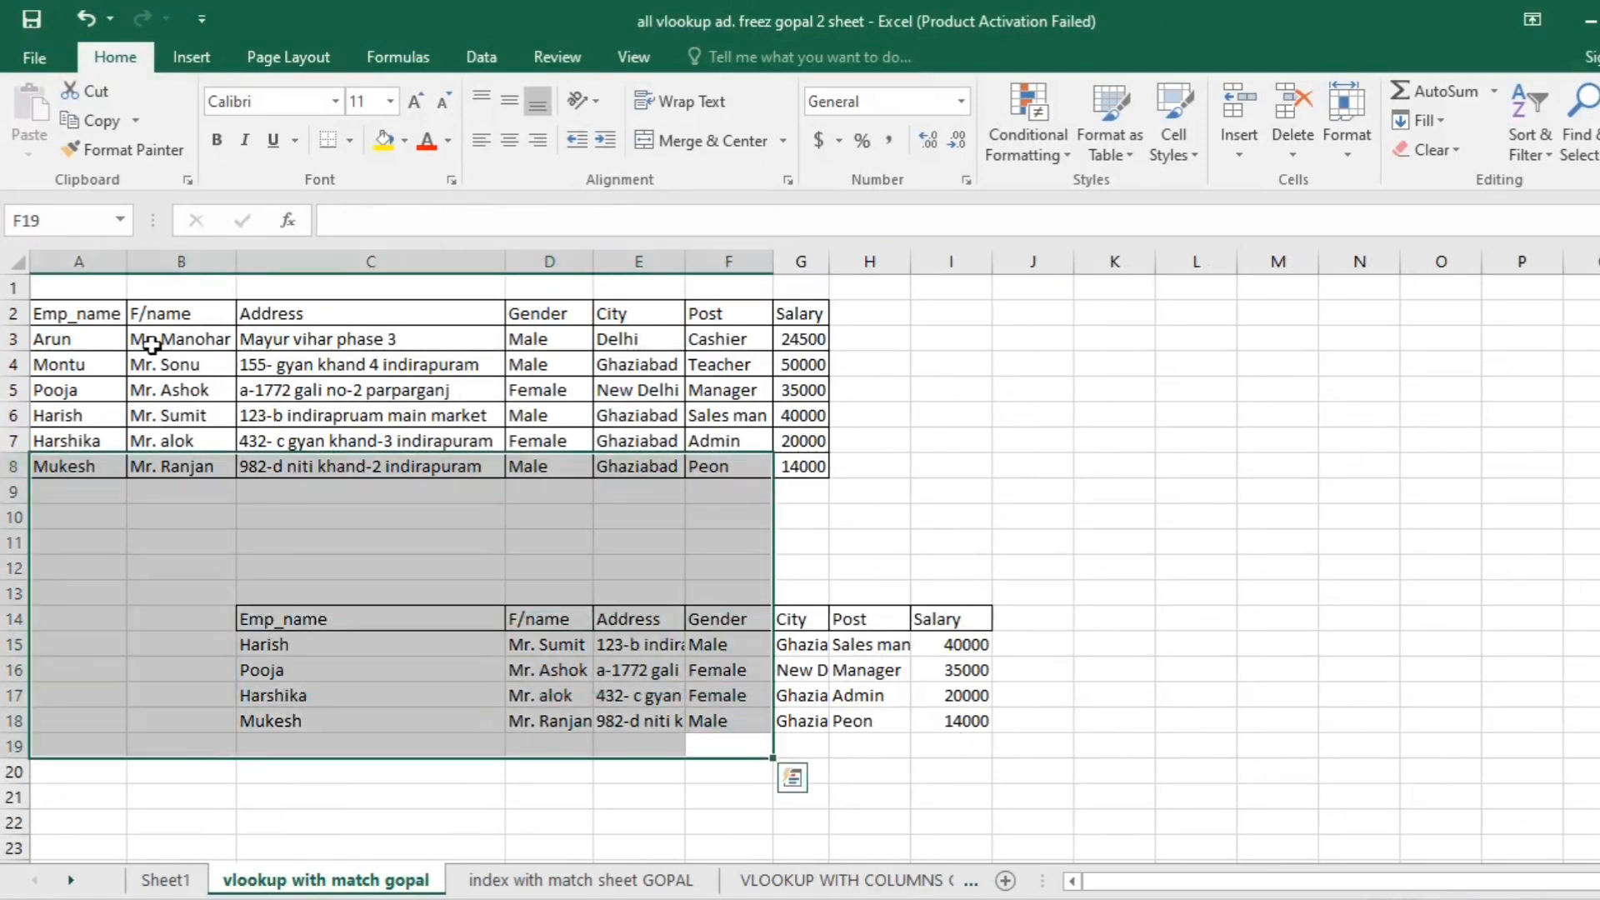
{"action": "left_click", "coordinate": [152, 345]}
{"action": "left_click", "coordinate": [305, 360]}
{"action": "left_click", "coordinate": [640, 648]}
{"action": "left_click", "coordinate": [649, 692]}
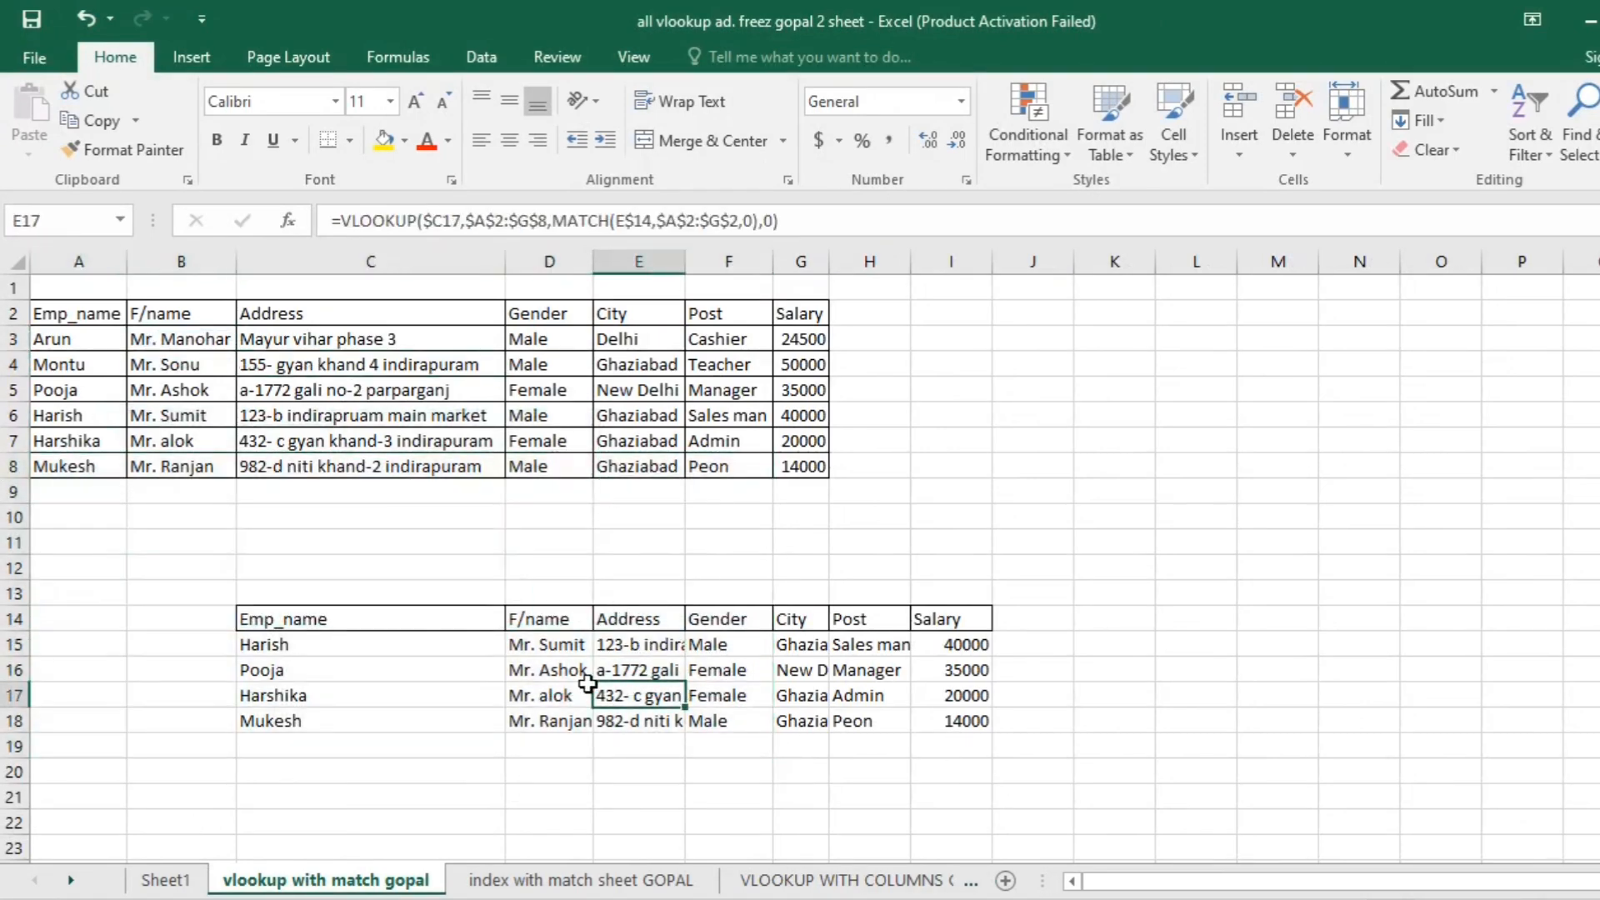
{"action": "left_click", "coordinate": [546, 696]}
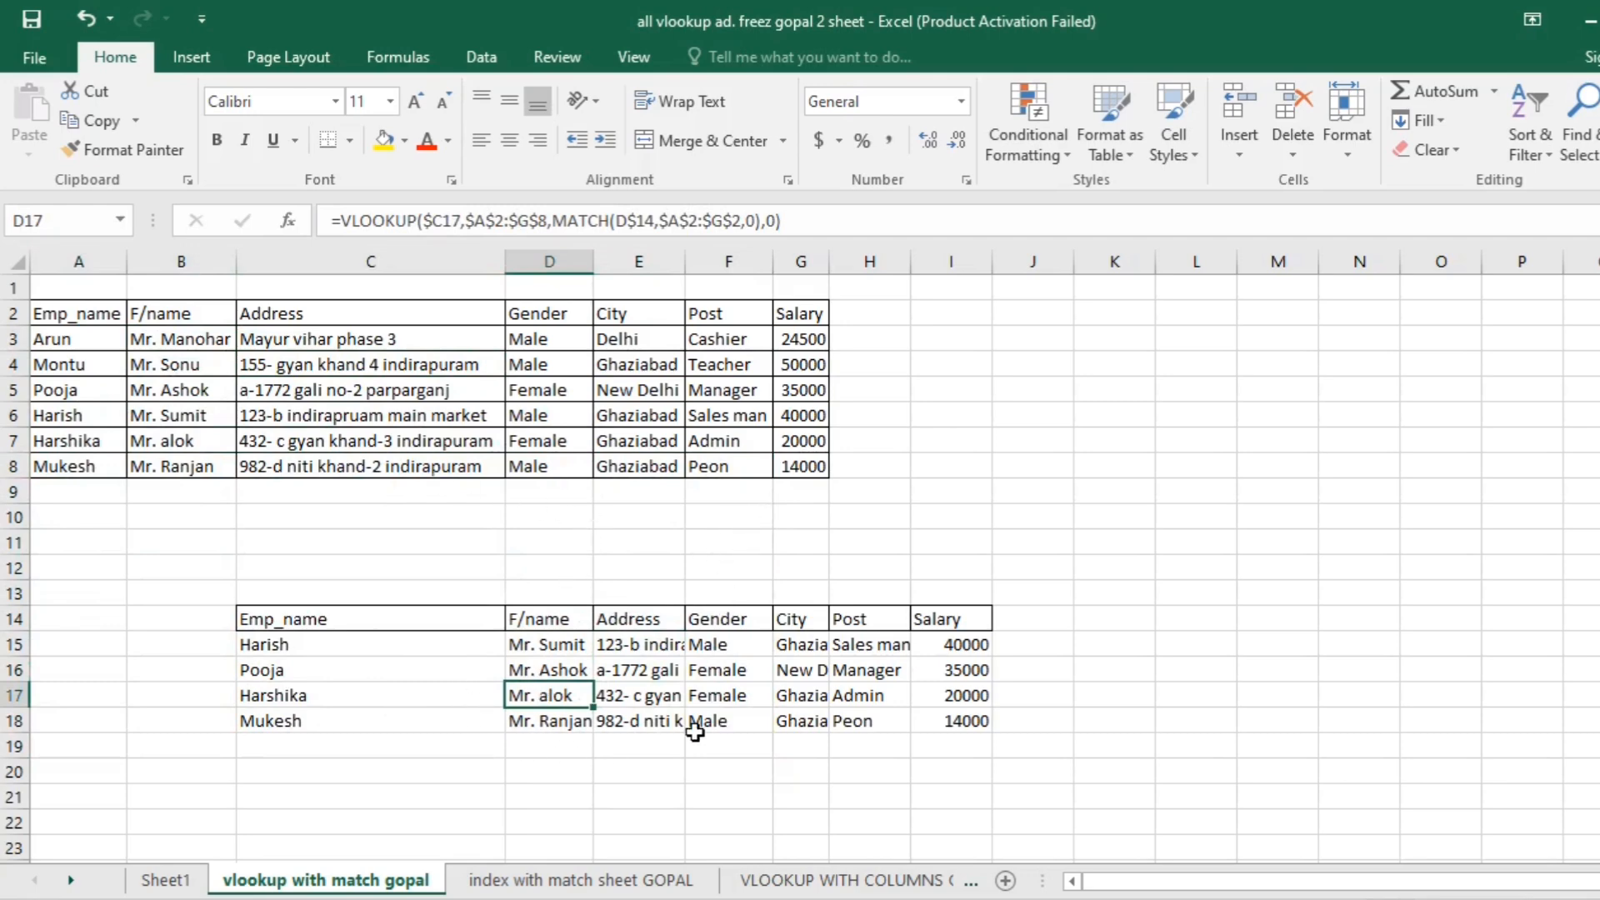
{"action": "left_click", "coordinate": [749, 740]}
{"action": "left_click", "coordinate": [834, 692]}
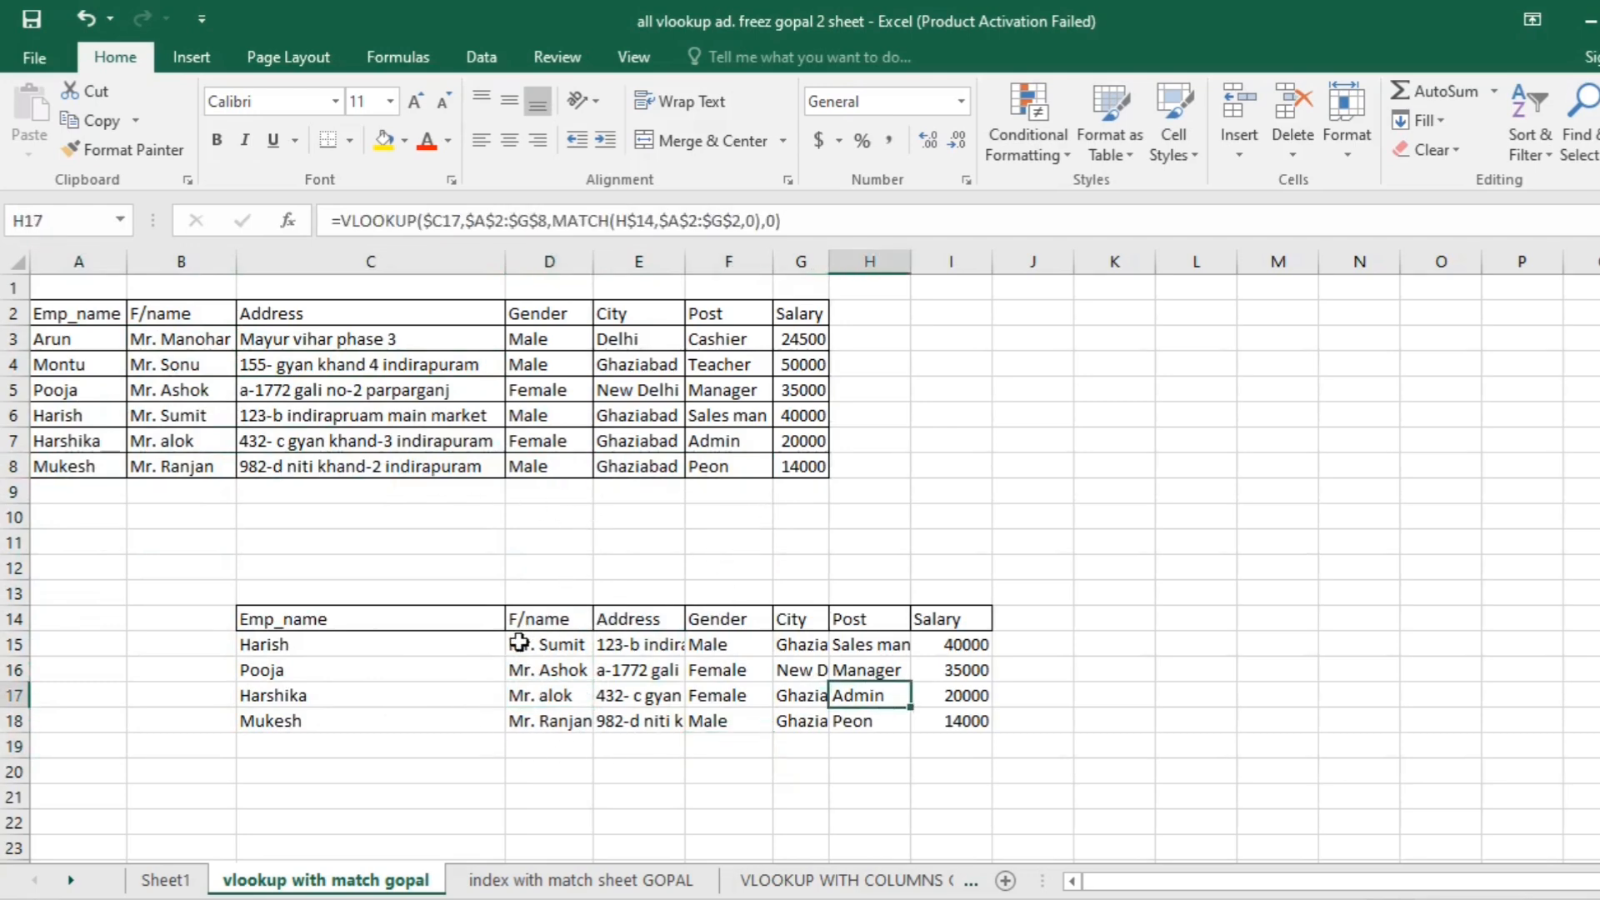
- Clear the lookup results of the lower table in D15:J19, keeping the headers and employee names
{"action": "left_click_drag", "start_coordinate": [519, 642], "coordinate": [1022, 732]}
{"action": "key", "text": "BackSpace"}
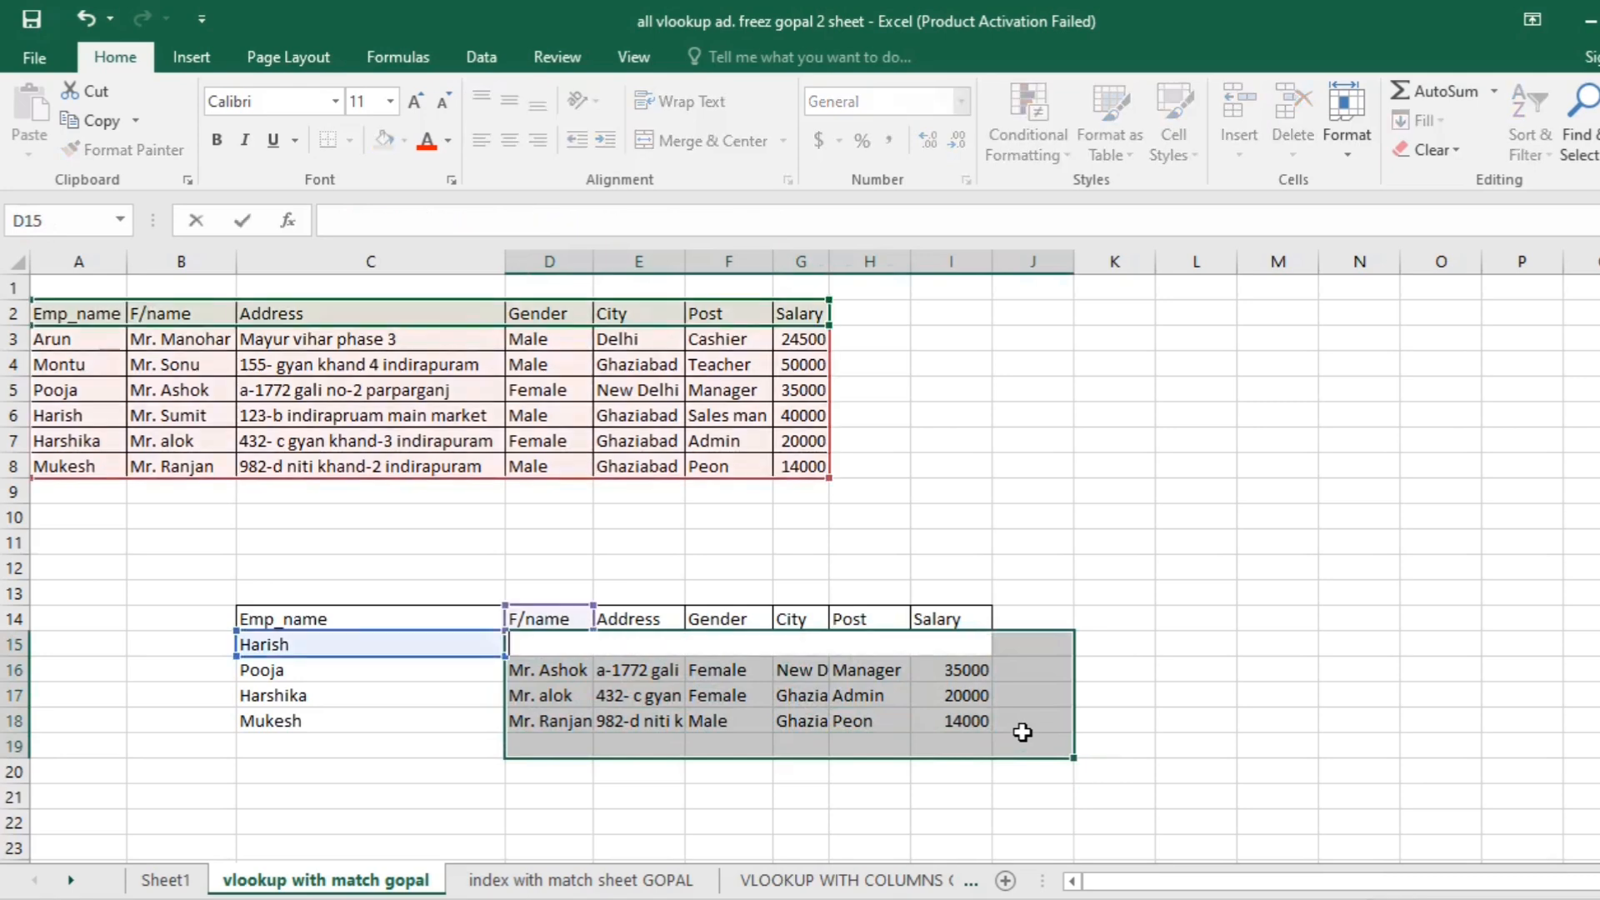
{"action": "type", "text": "`"}
{"action": "left_click", "coordinate": [1185, 744]}
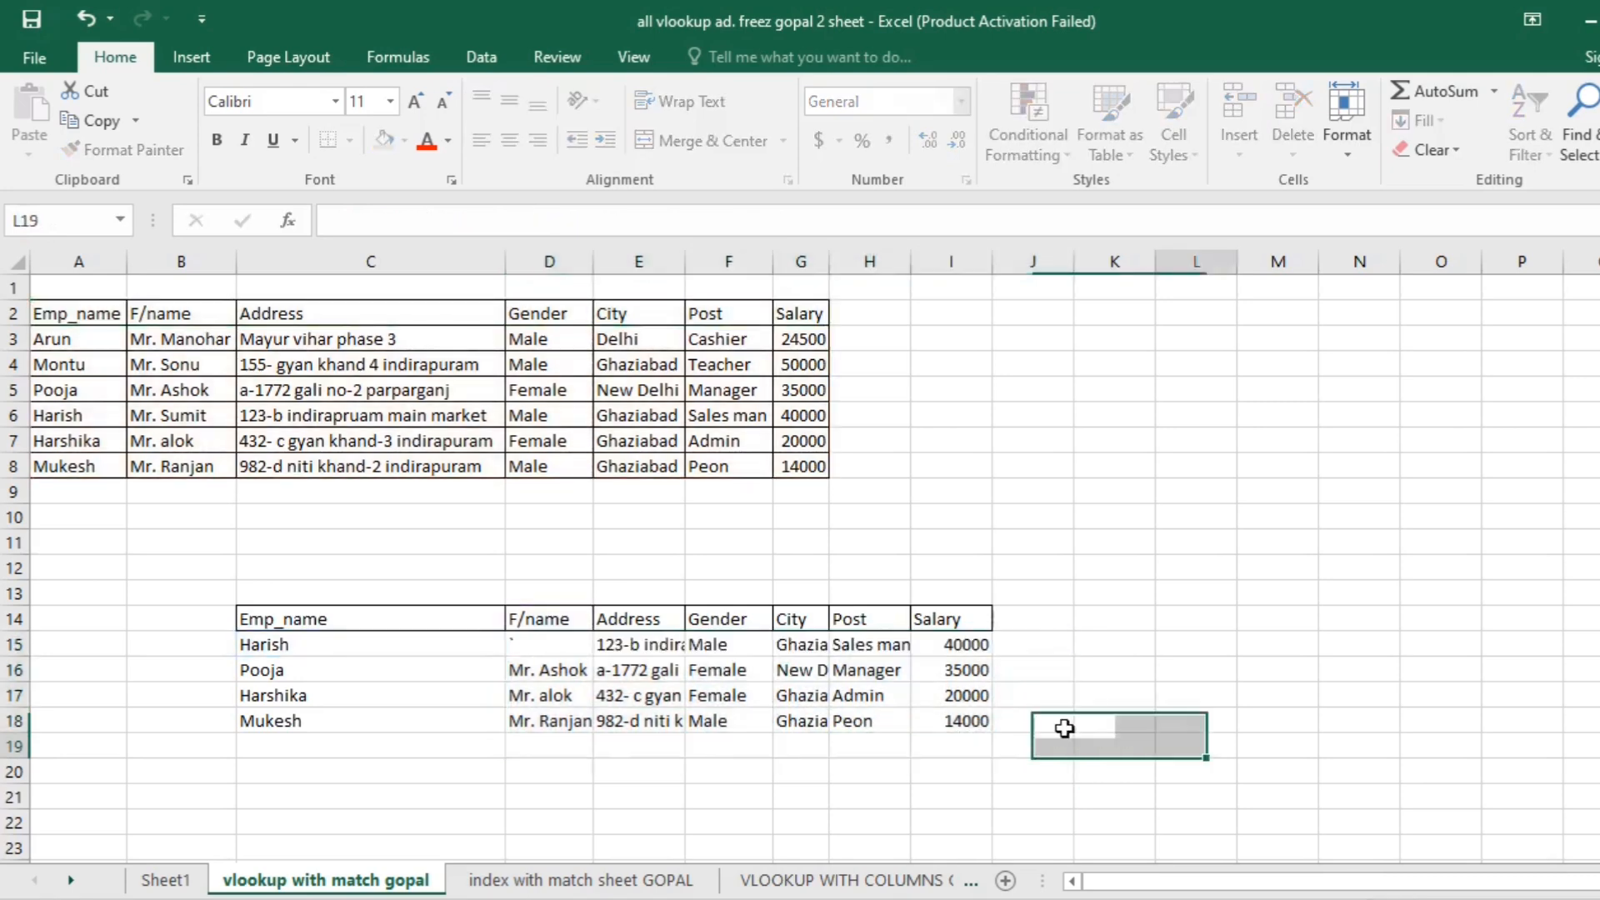
{"action": "left_click_drag", "start_coordinate": [557, 645], "coordinate": [1054, 762]}
{"action": "key", "text": "Delete"}
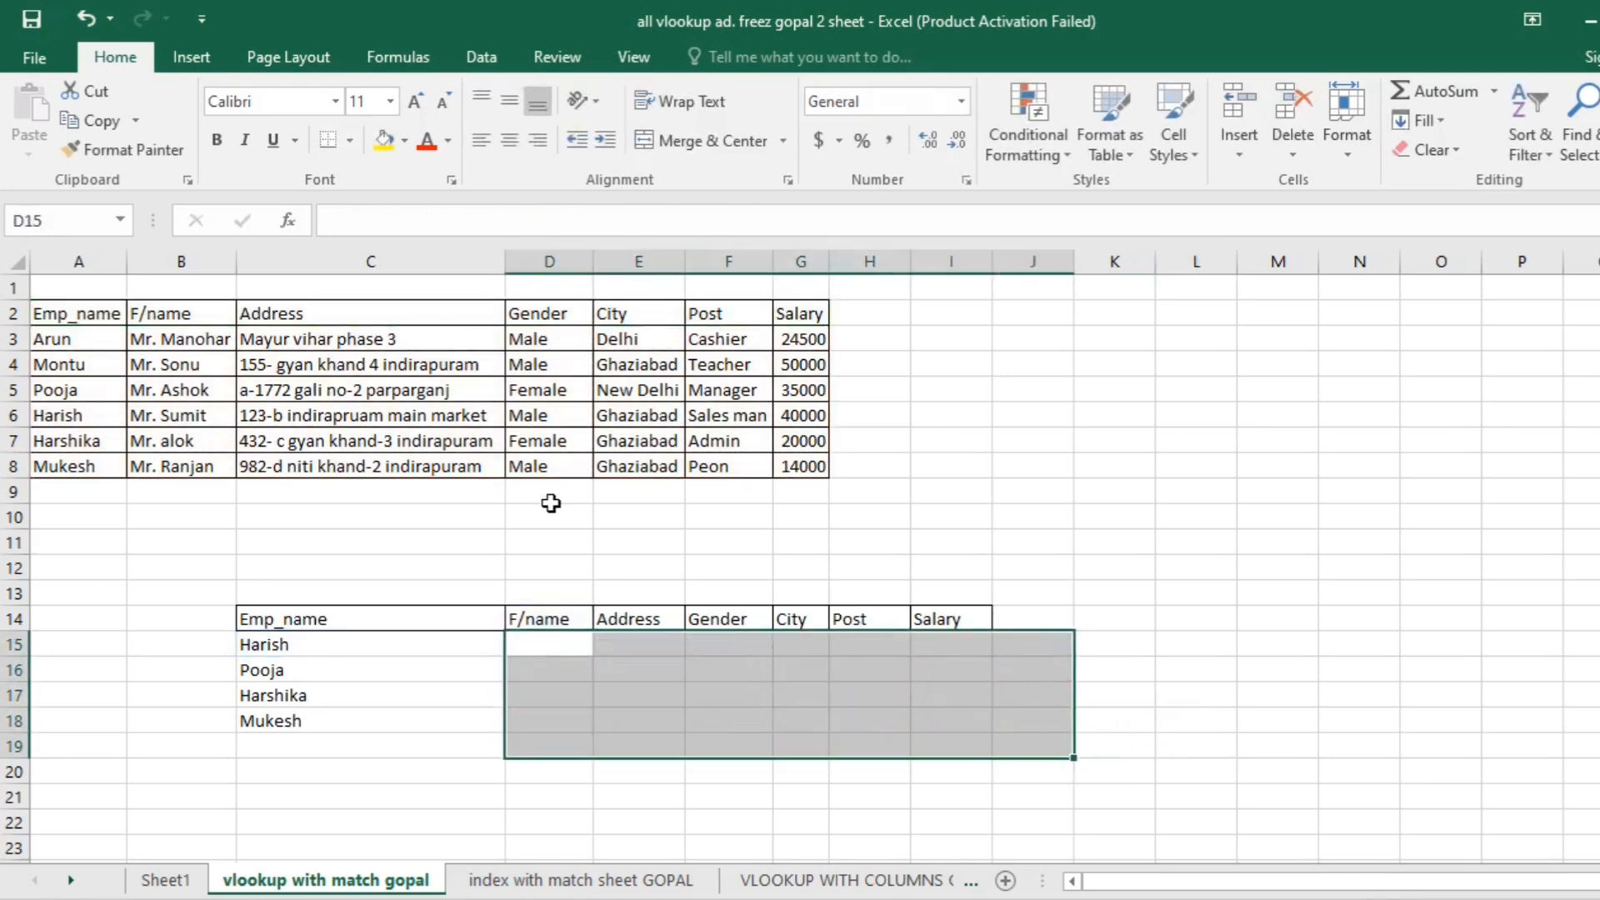
- Widen the Emp_name and F/name columns A and B slightly
{"action": "left_click", "coordinate": [367, 363]}
{"action": "left_click", "coordinate": [200, 367]}
{"action": "left_click", "coordinate": [83, 339]}
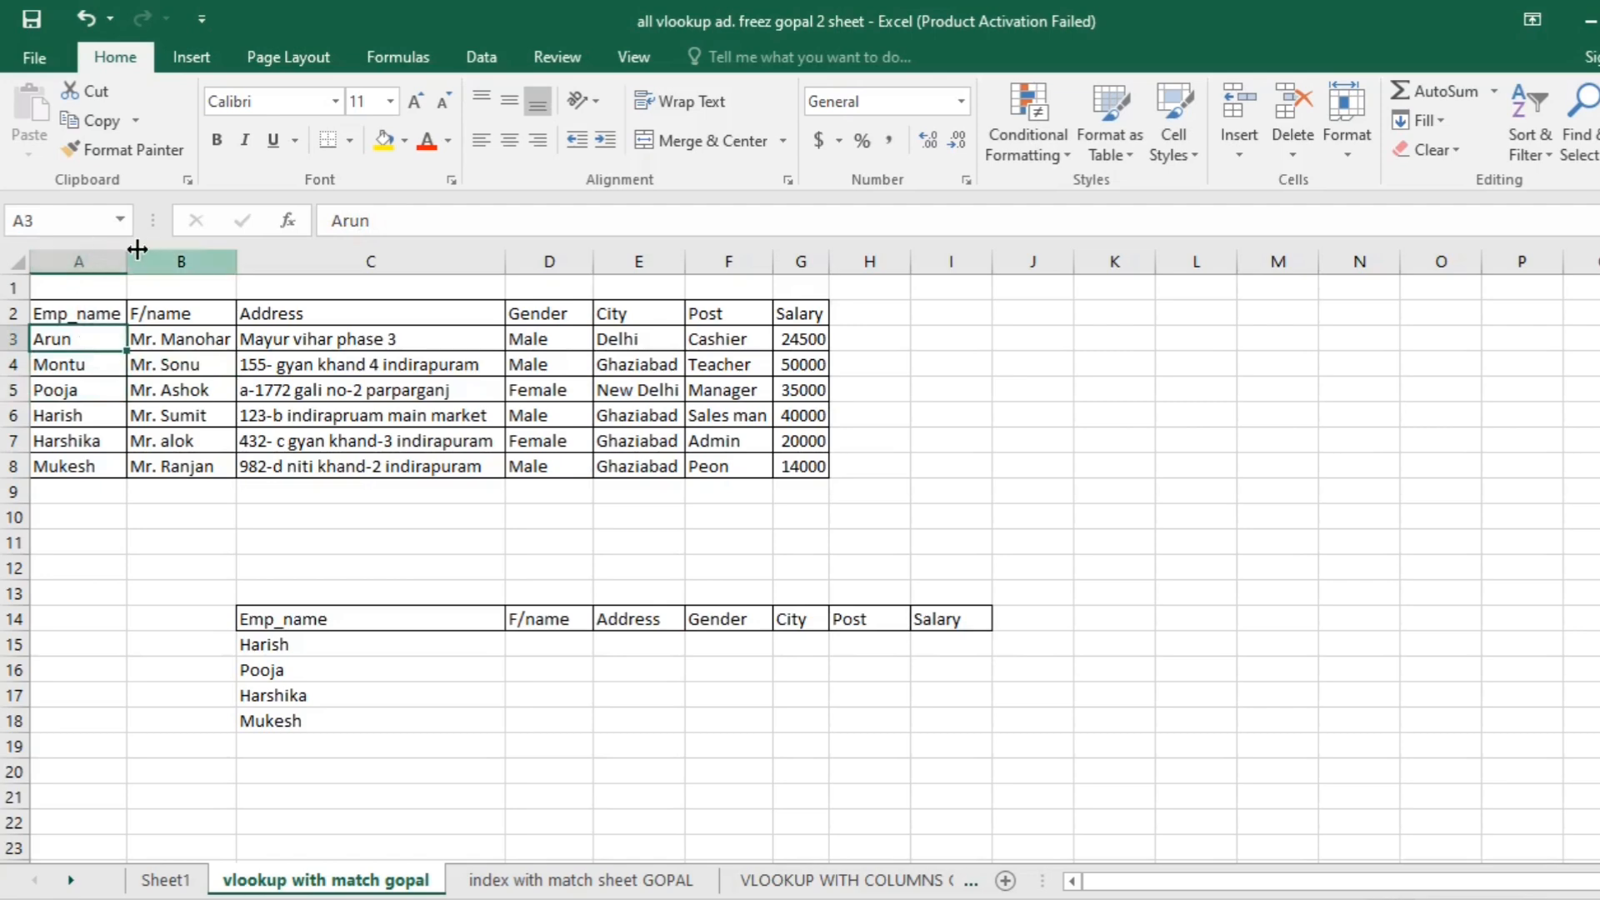
{"action": "left_click_drag", "start_coordinate": [126, 261], "coordinate": [145, 266]}
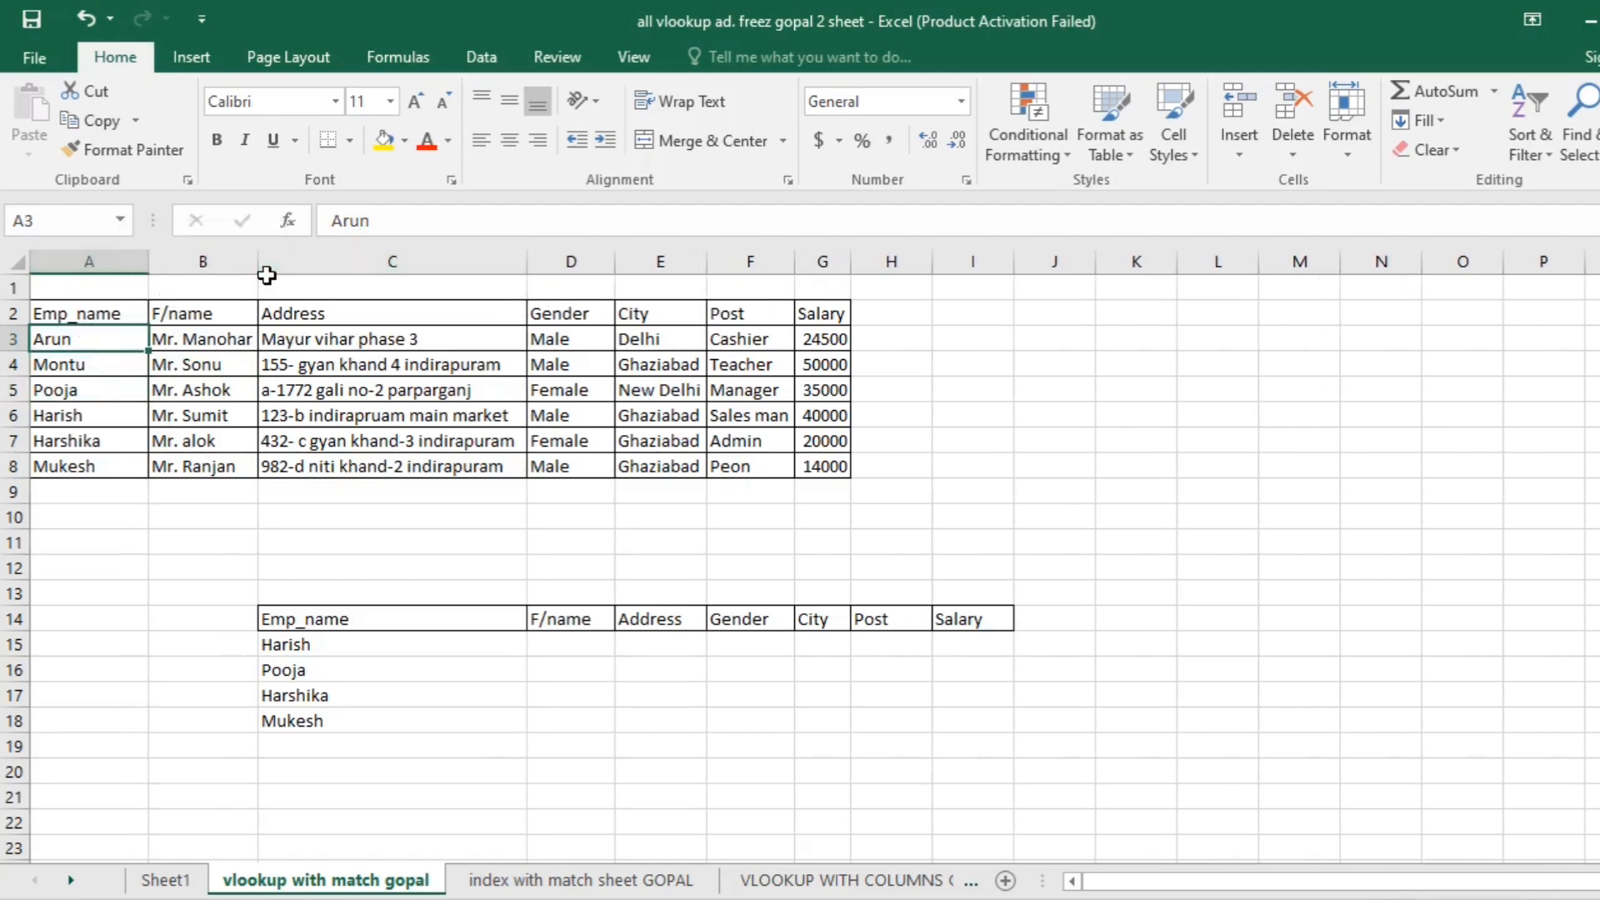
{"action": "left_click_drag", "start_coordinate": [263, 257], "coordinate": [293, 260]}
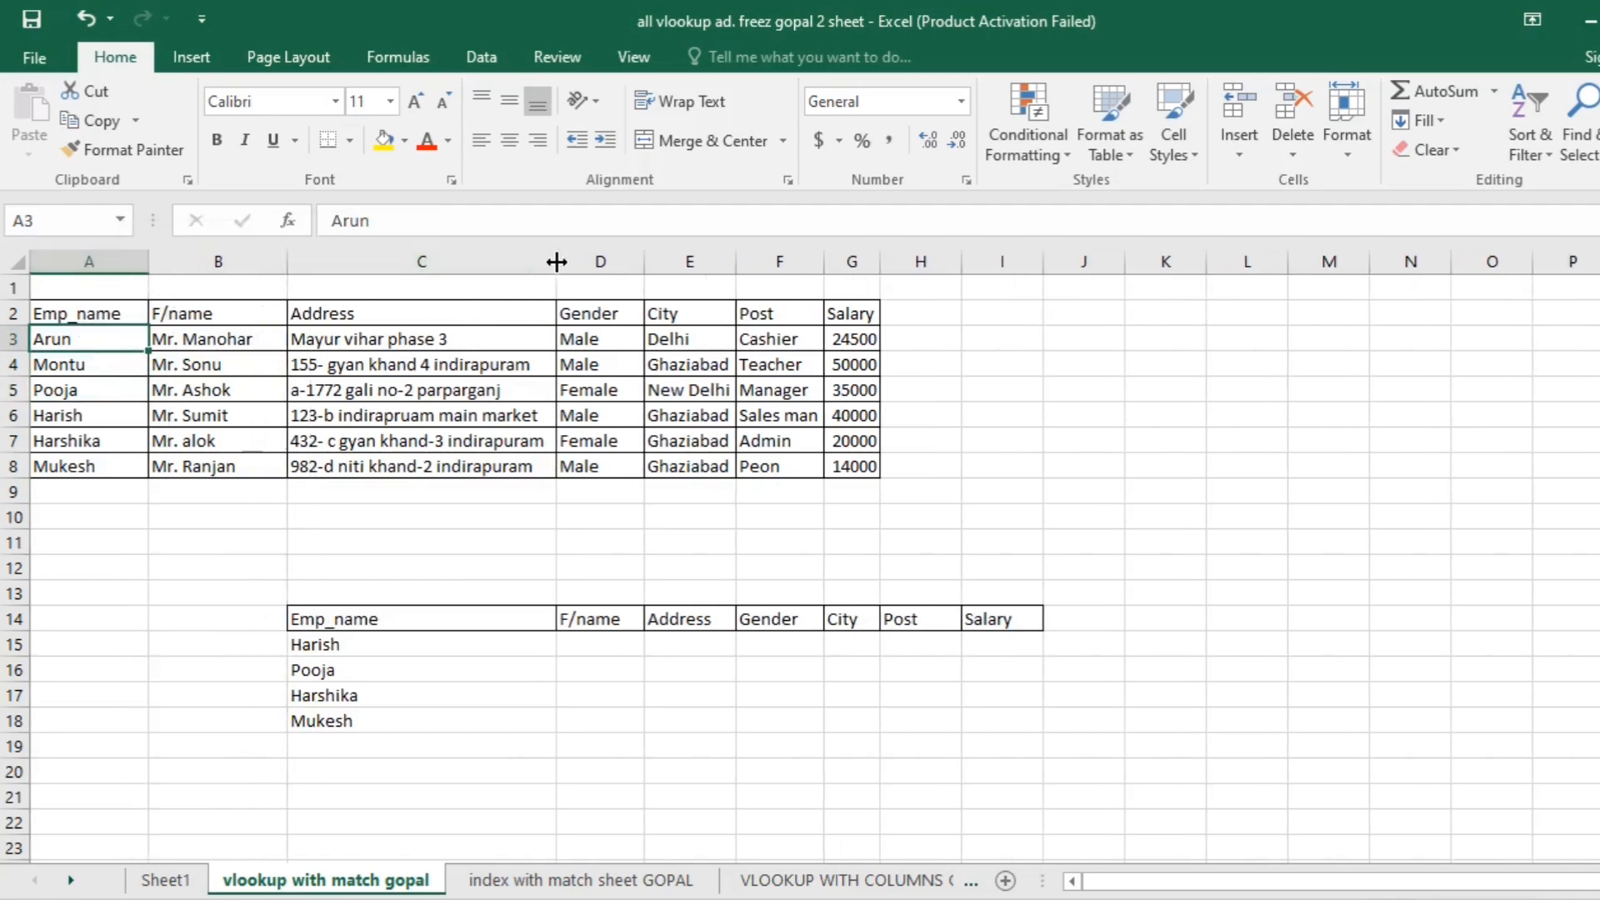
- Fill the header rows of both tables, A2:G2 and C14:I14, with yellow
{"action": "left_click_drag", "start_coordinate": [99, 311], "coordinate": [846, 315]}
{"action": "left_click", "coordinate": [383, 139]}
{"action": "left_click", "coordinate": [583, 465]}
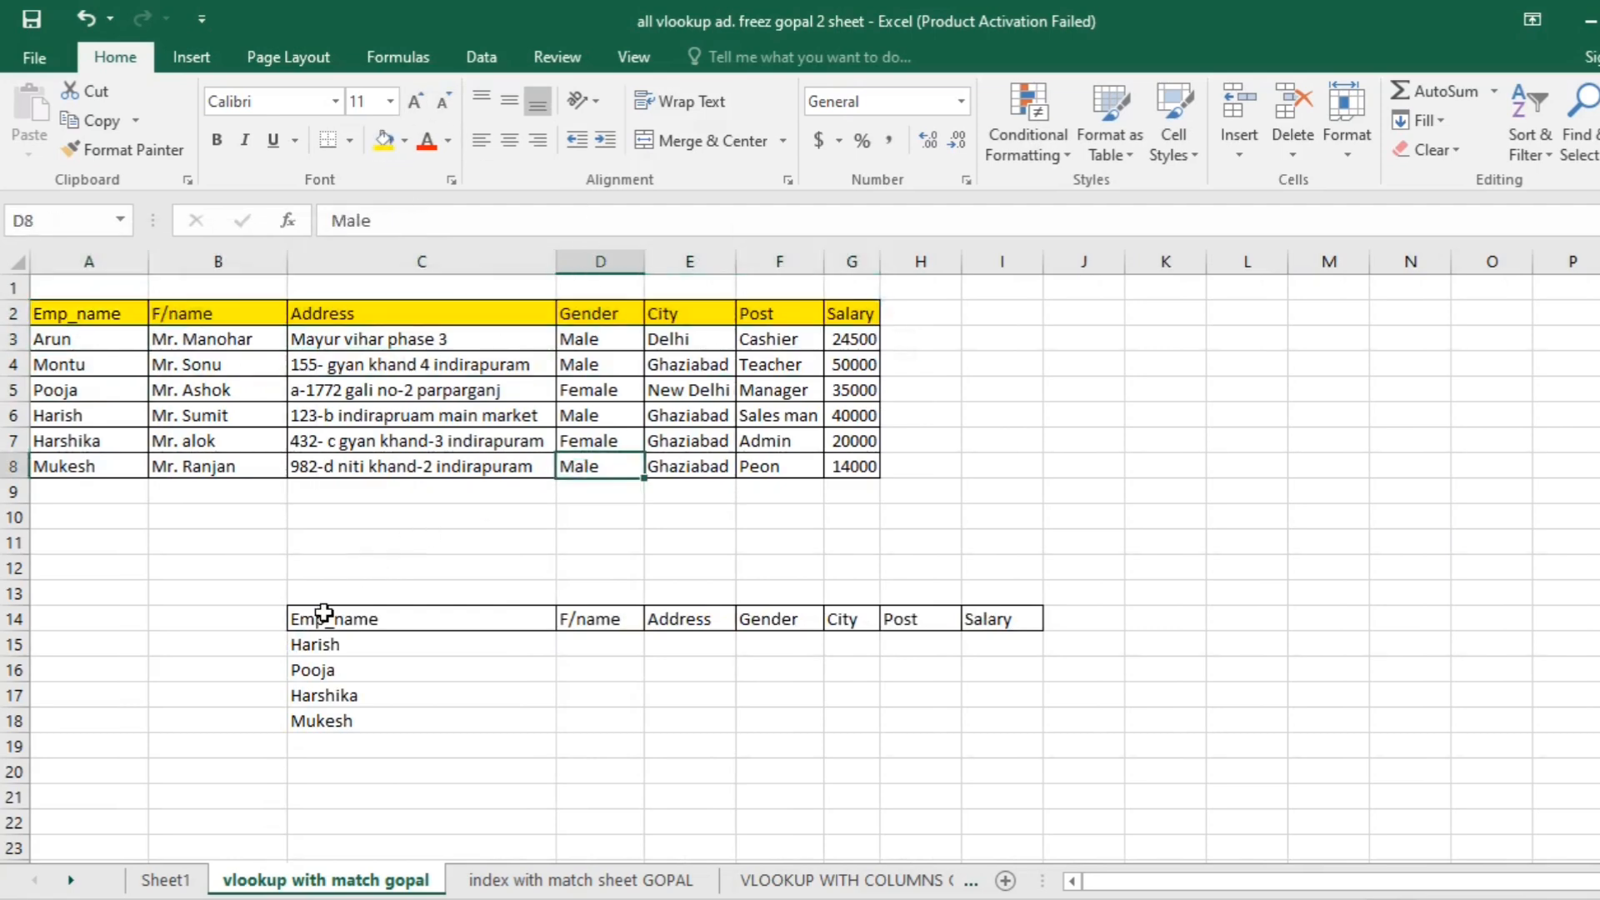
{"action": "left_click_drag", "start_coordinate": [322, 618], "coordinate": [976, 615]}
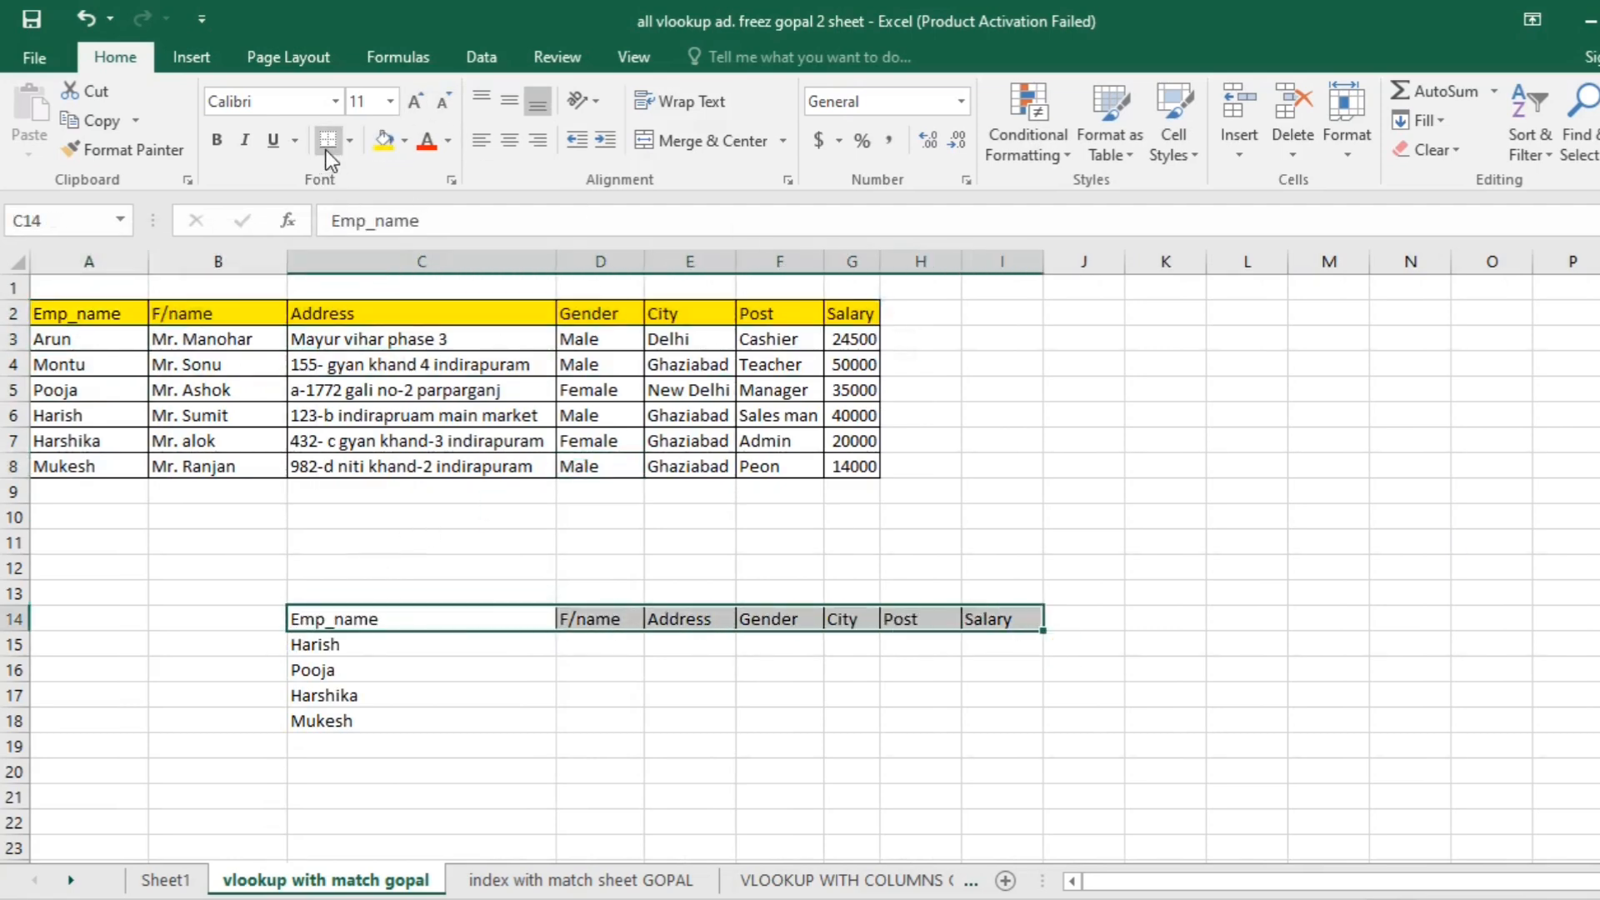
{"action": "left_click", "coordinate": [383, 139]}
{"action": "left_click", "coordinate": [851, 466]}
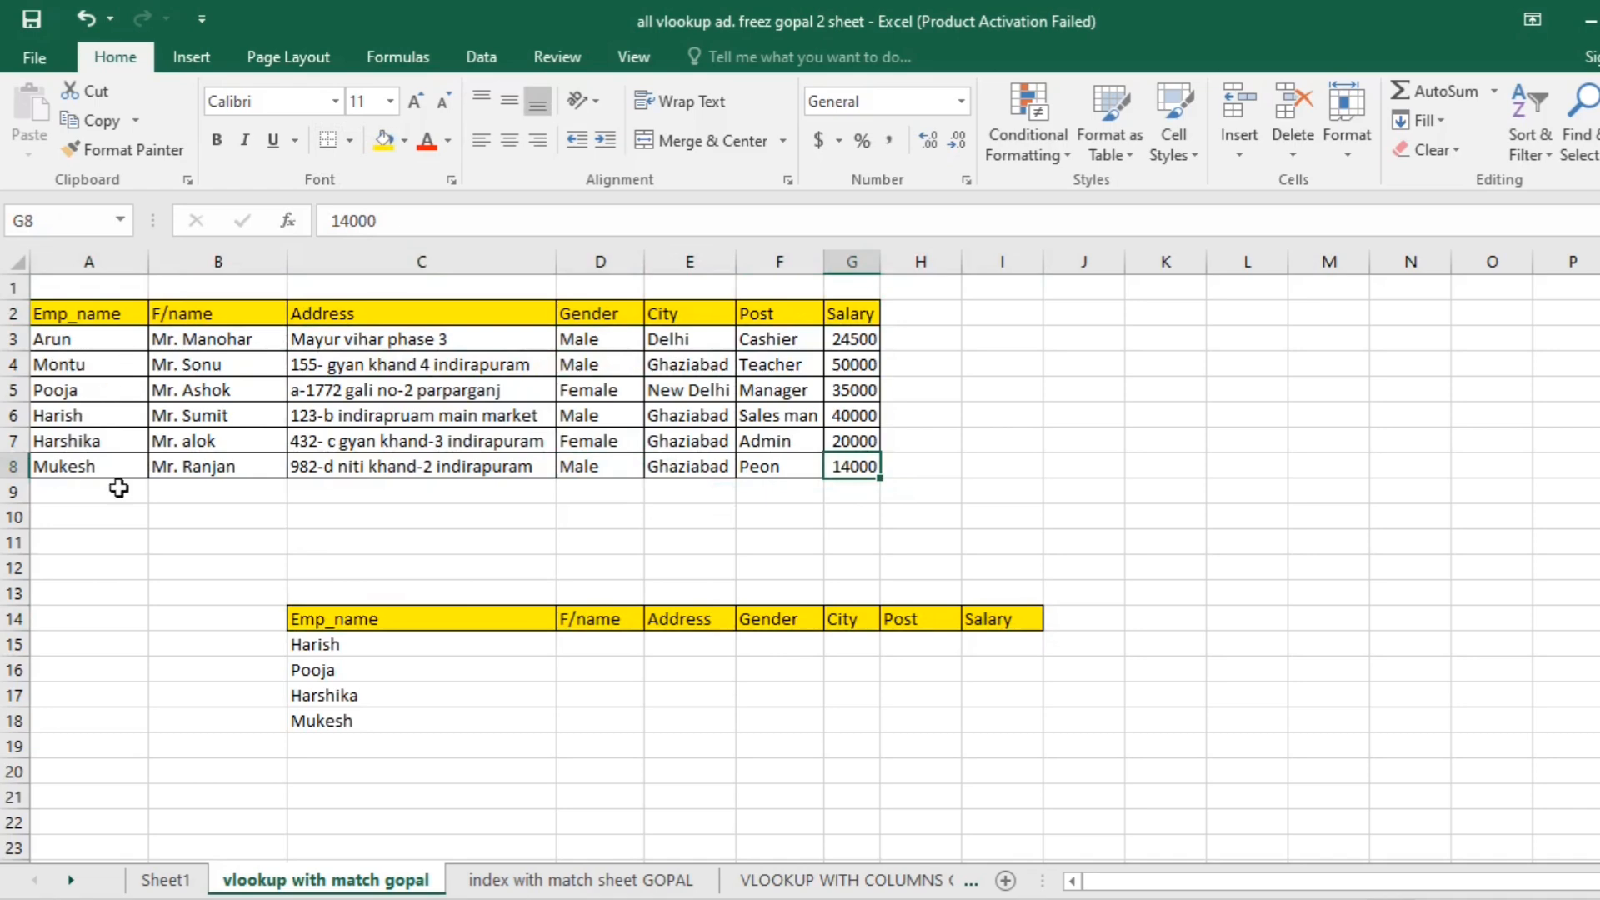
- Add the first employee name of the upper table to the end of the lookup list in C19
{"action": "left_click", "coordinate": [60, 441]}
{"action": "left_click", "coordinate": [59, 365]}
{"action": "left_click", "coordinate": [67, 466]}
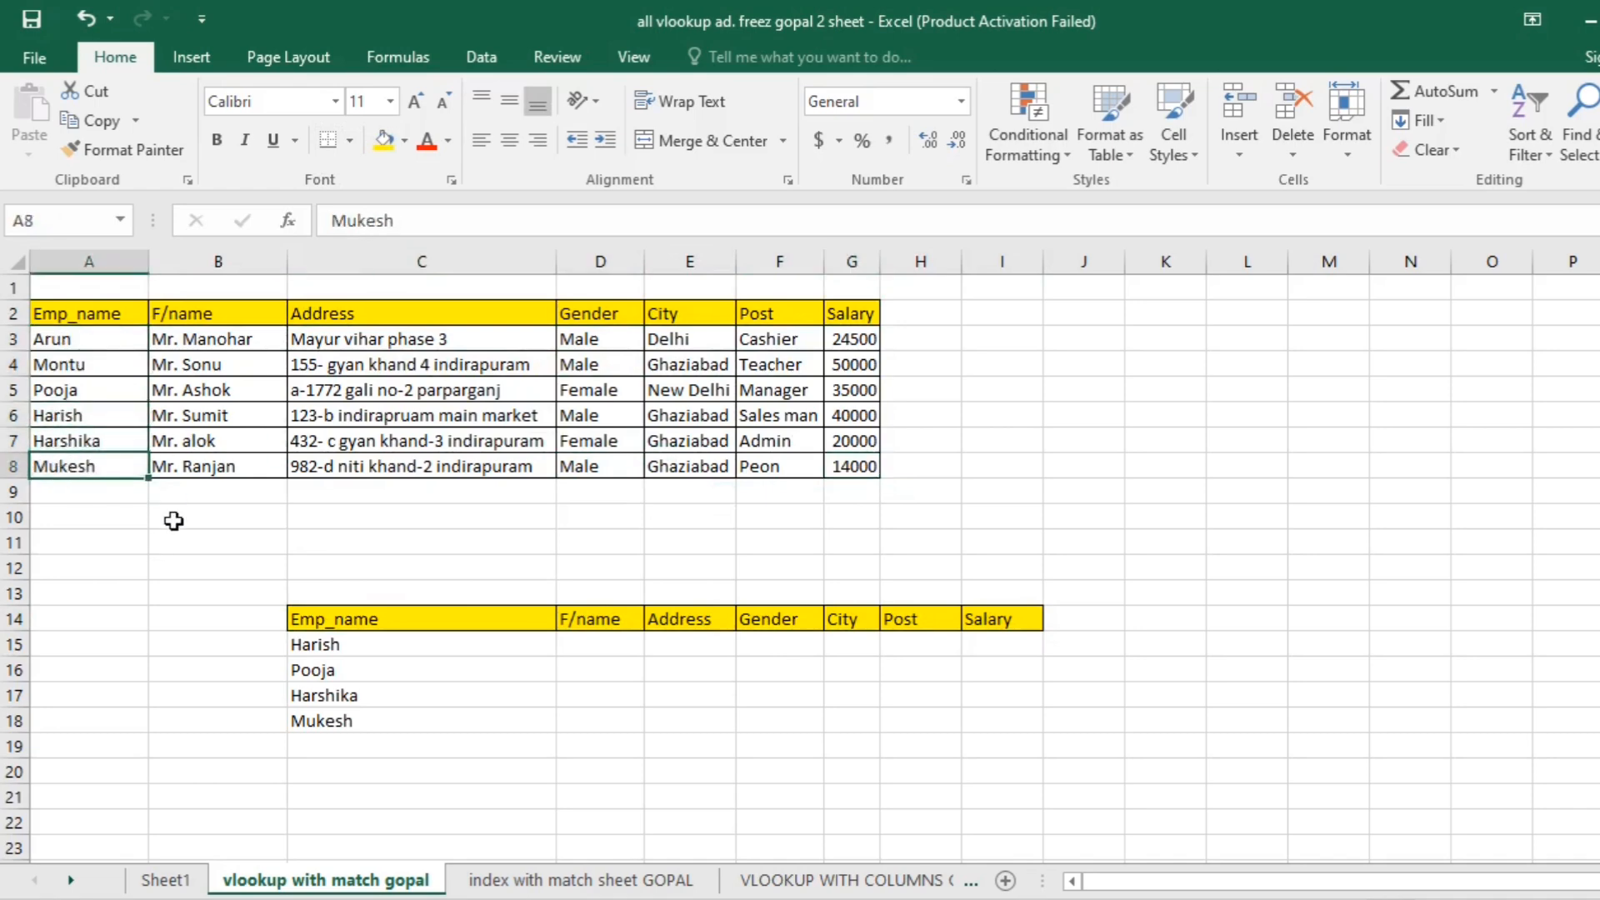
{"action": "left_click", "coordinate": [339, 684]}
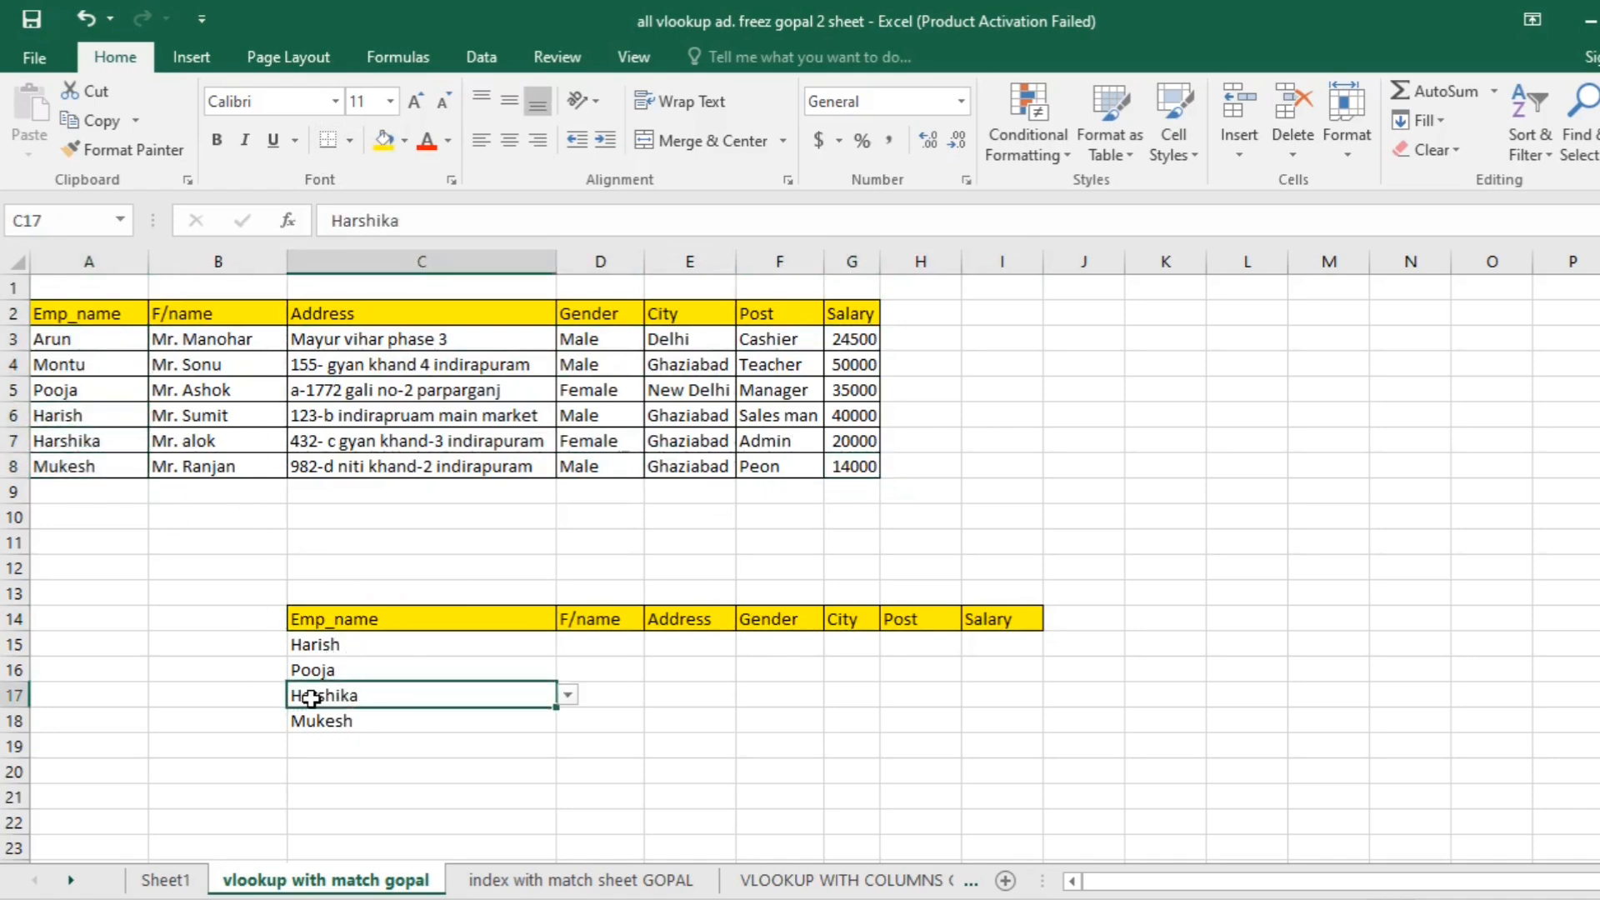
{"action": "left_click", "coordinate": [325, 742]}
{"action": "type", "text": "Arun"}
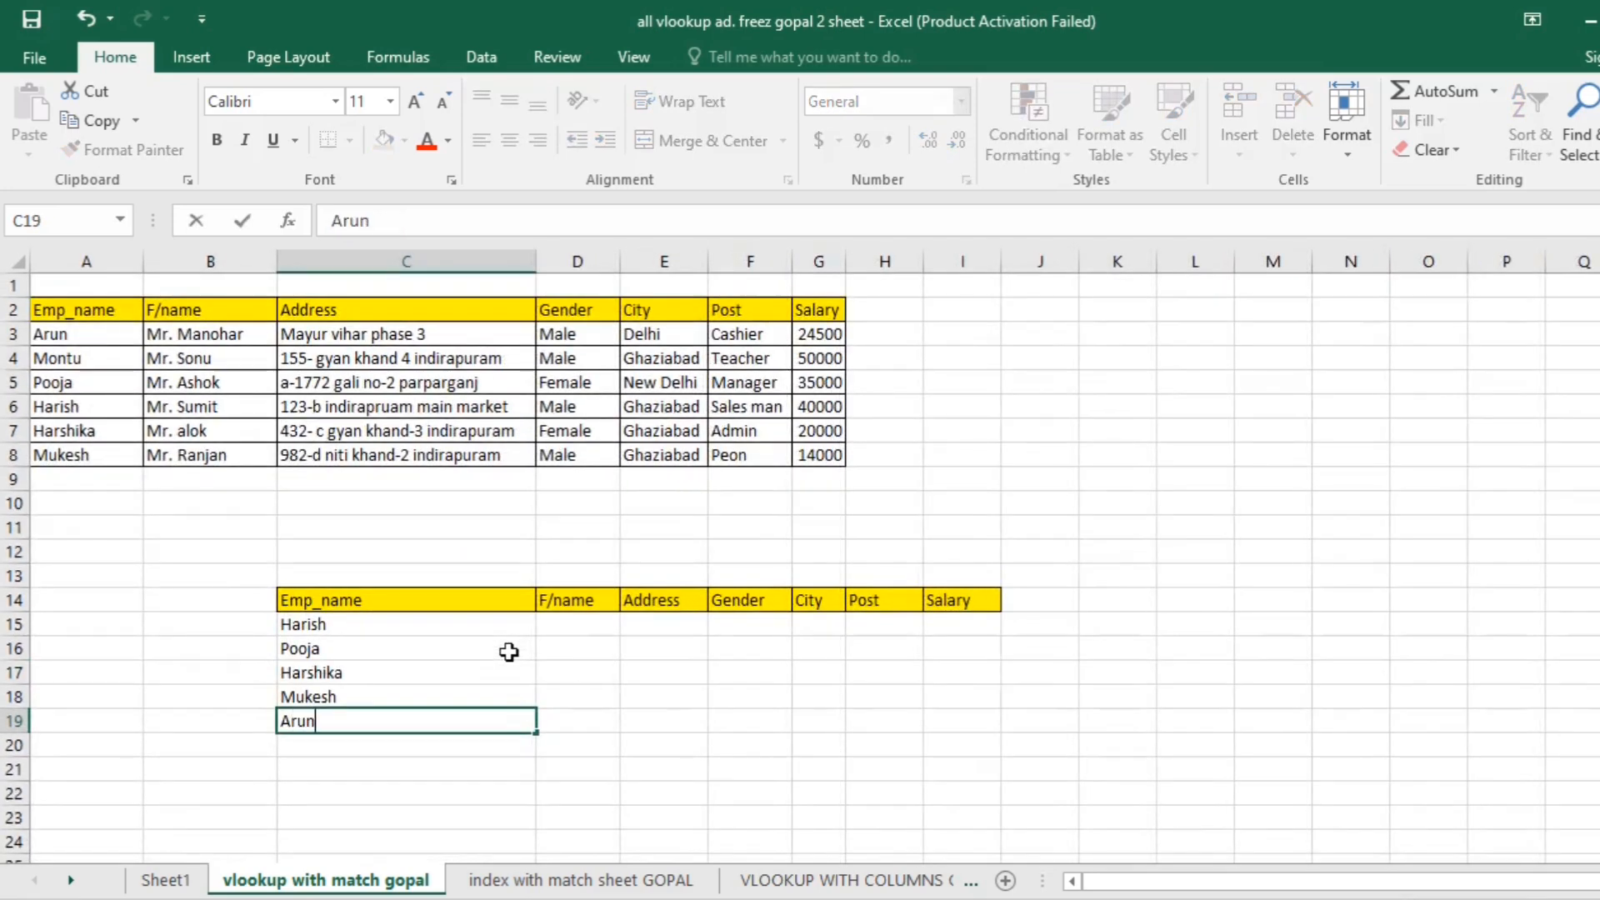
{"action": "key", "text": "Return"}
- Enter the formula =VLOOKUP(C16,A2:G8,2,0) in D15, the first F/name cell of the lower table
{"action": "left_click", "coordinate": [604, 631]}
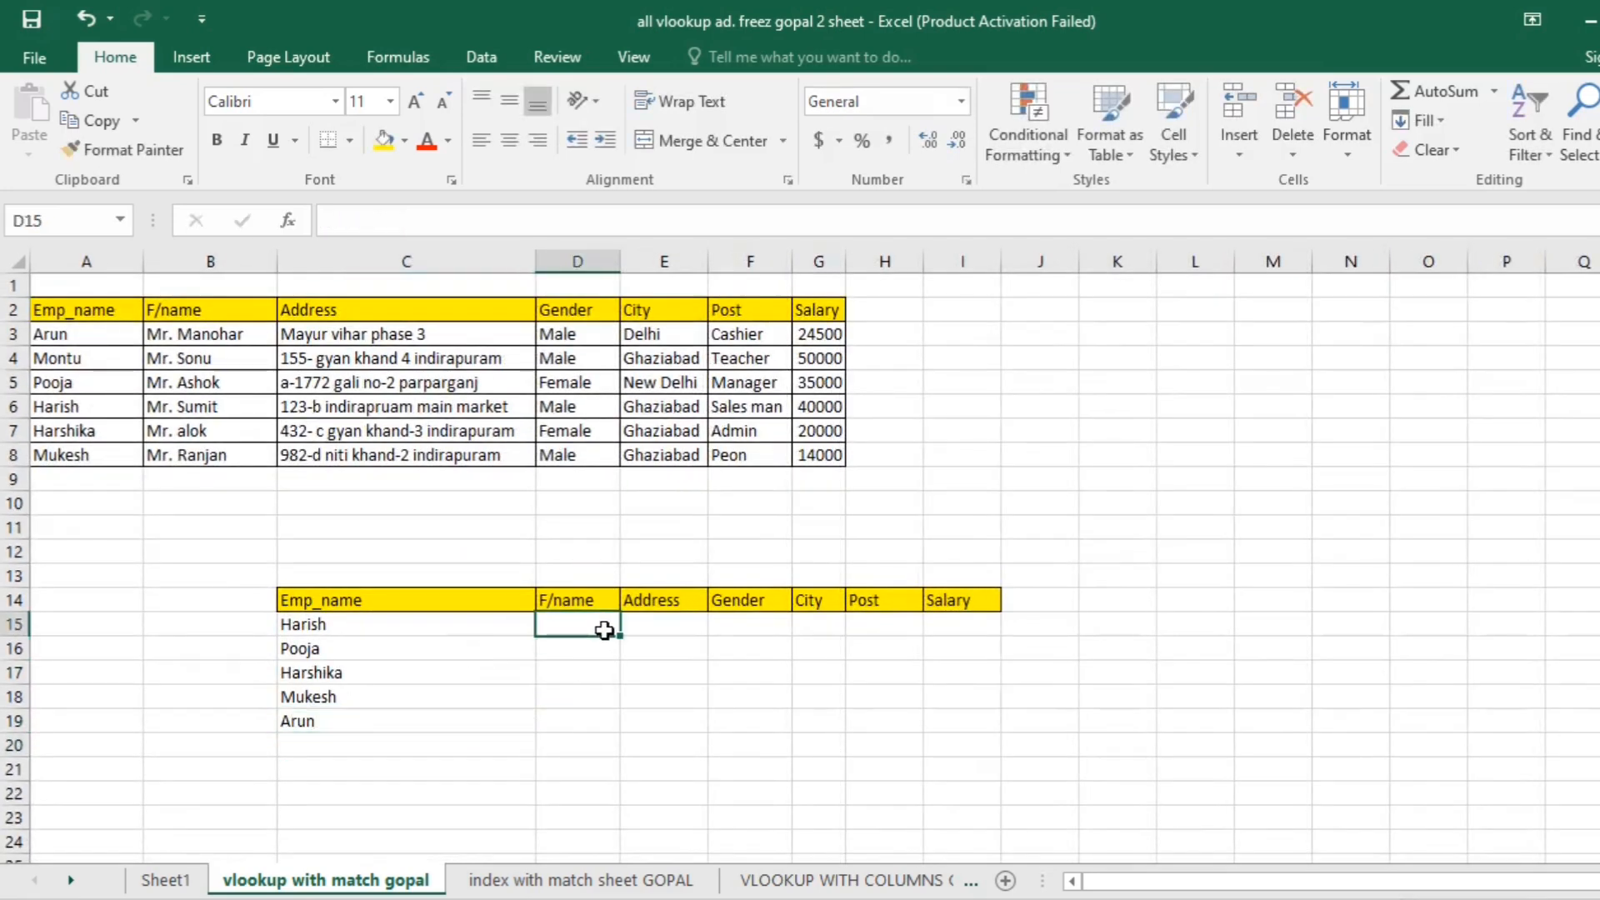
{"action": "type", "text": "=vloo"}
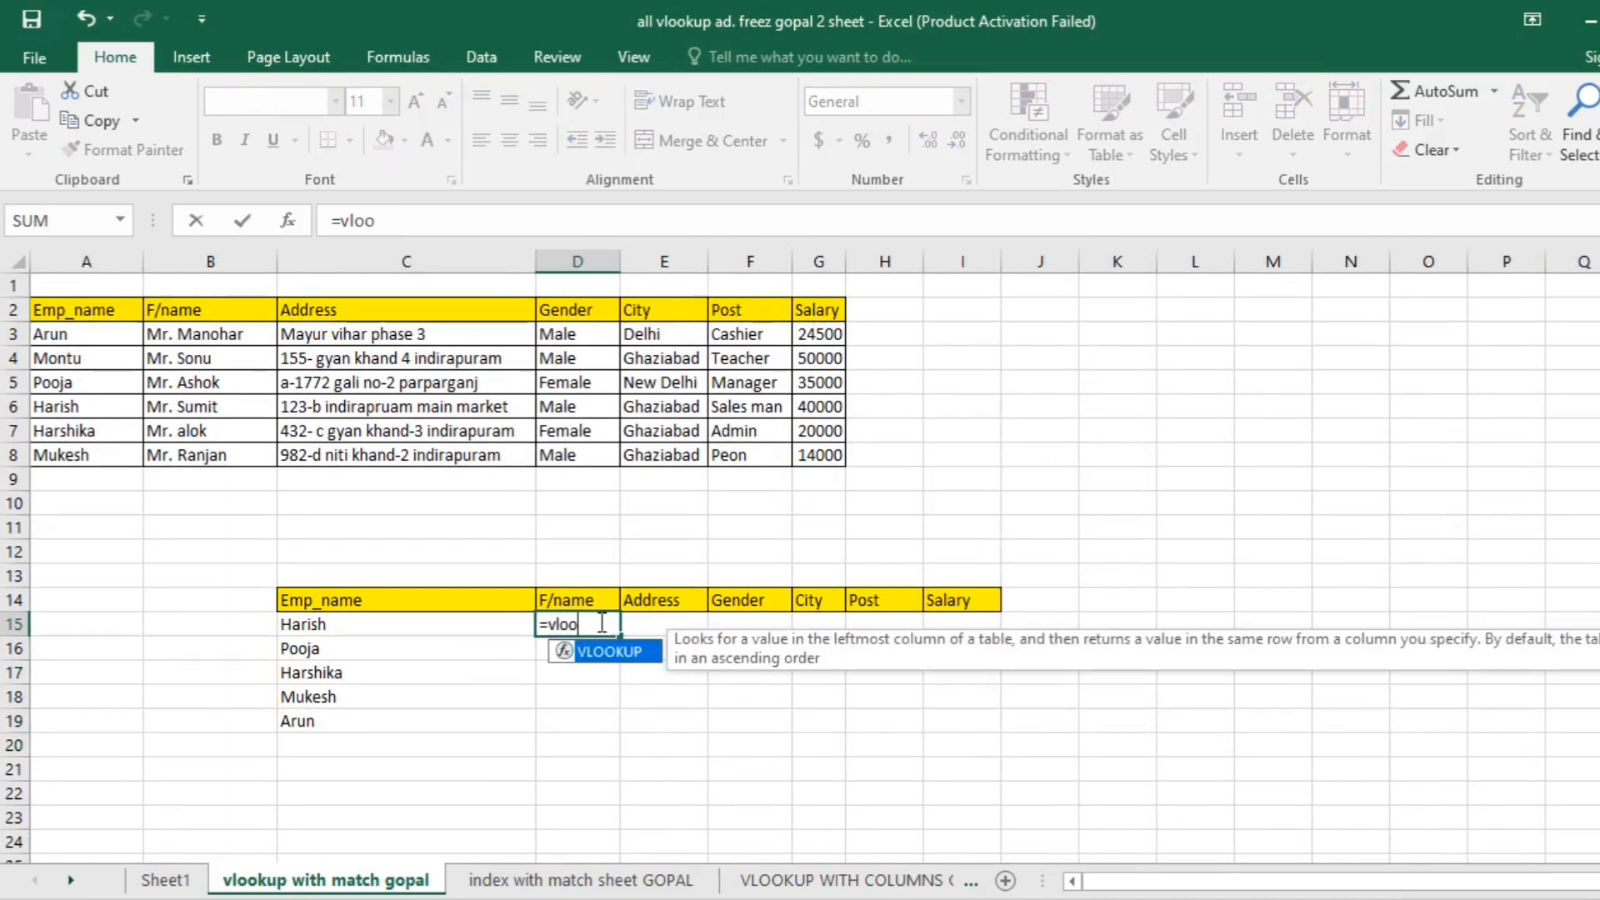
{"action": "key", "text": "Tab"}
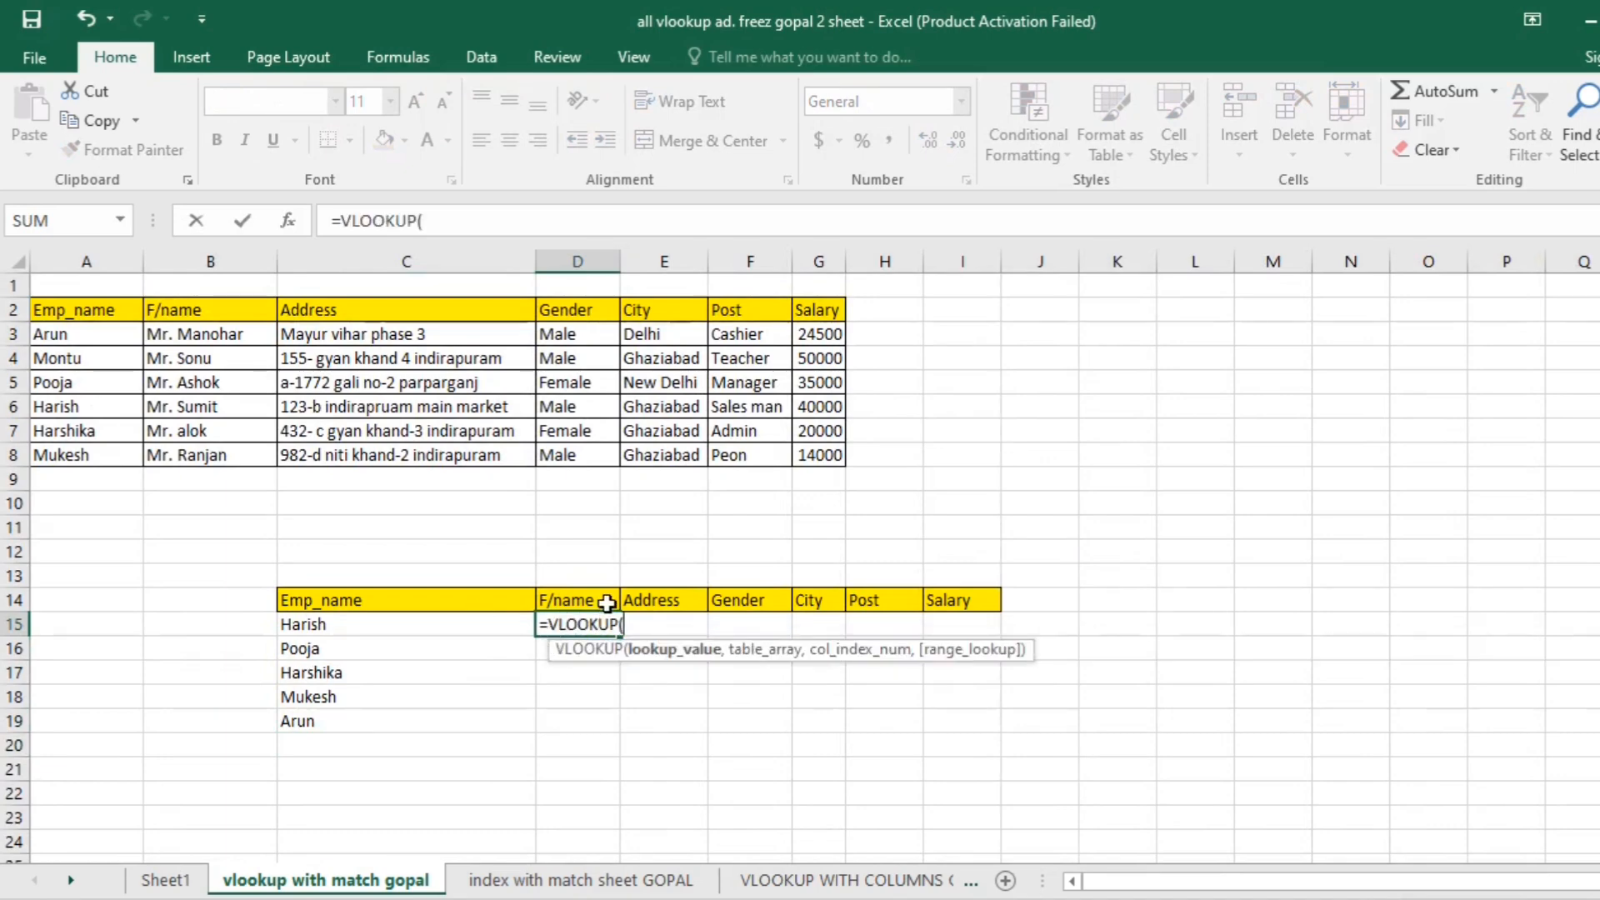
{"action": "left_click", "coordinate": [317, 631]}
{"action": "left_click", "coordinate": [458, 647]}
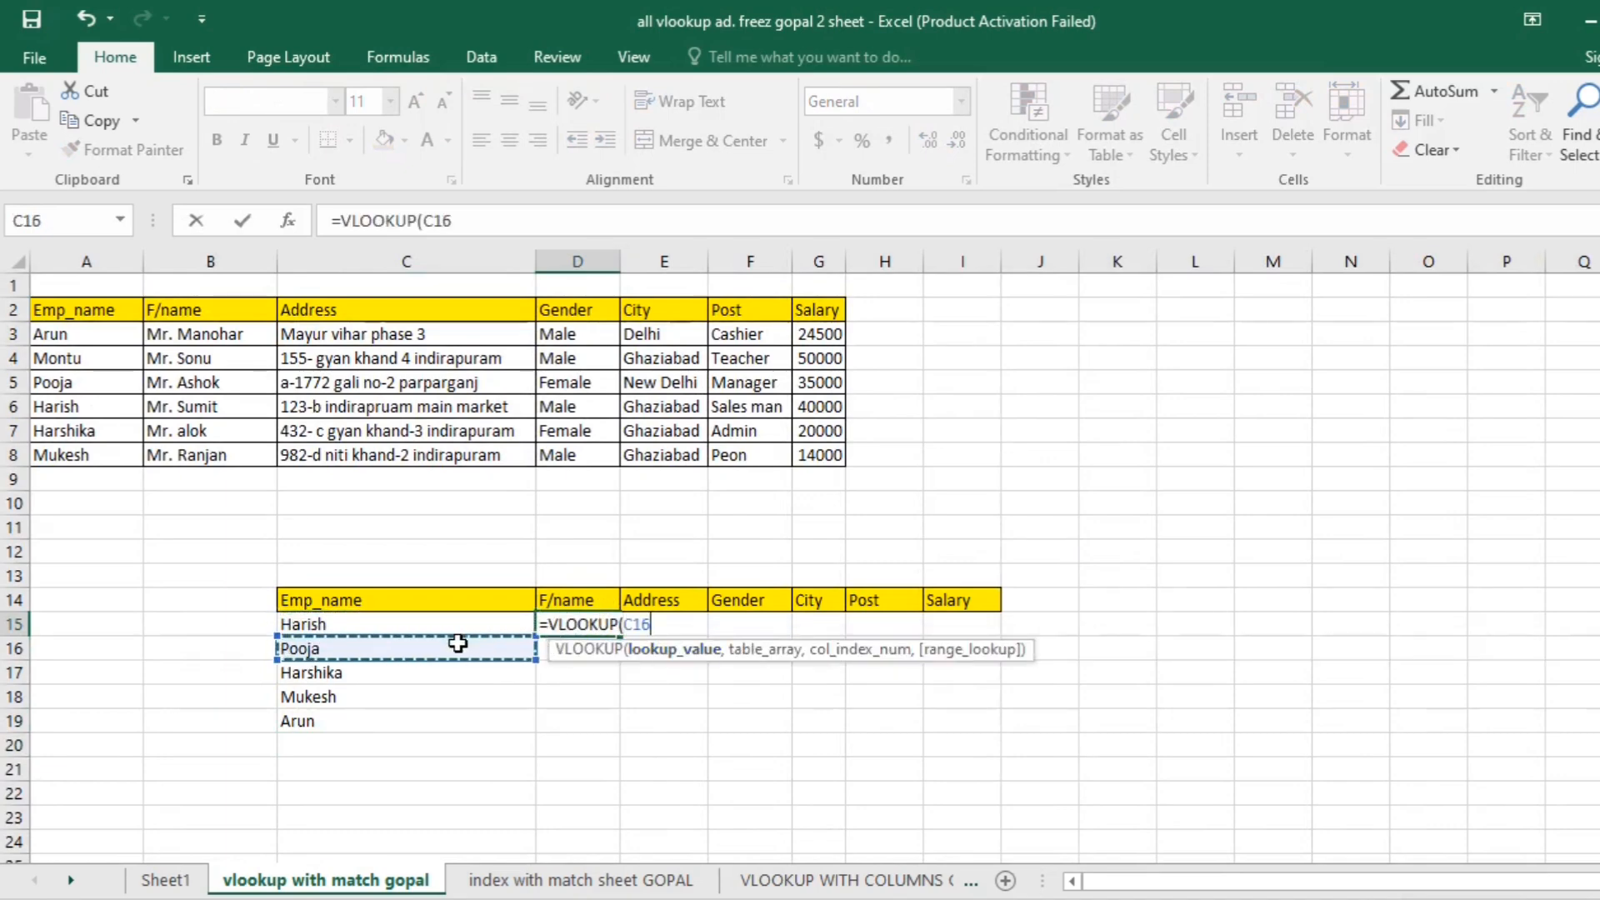
{"action": "type", "text": ","}
{"action": "left_click_drag", "start_coordinate": [46, 310], "coordinate": [821, 453]}
{"action": "type", "text": ","}
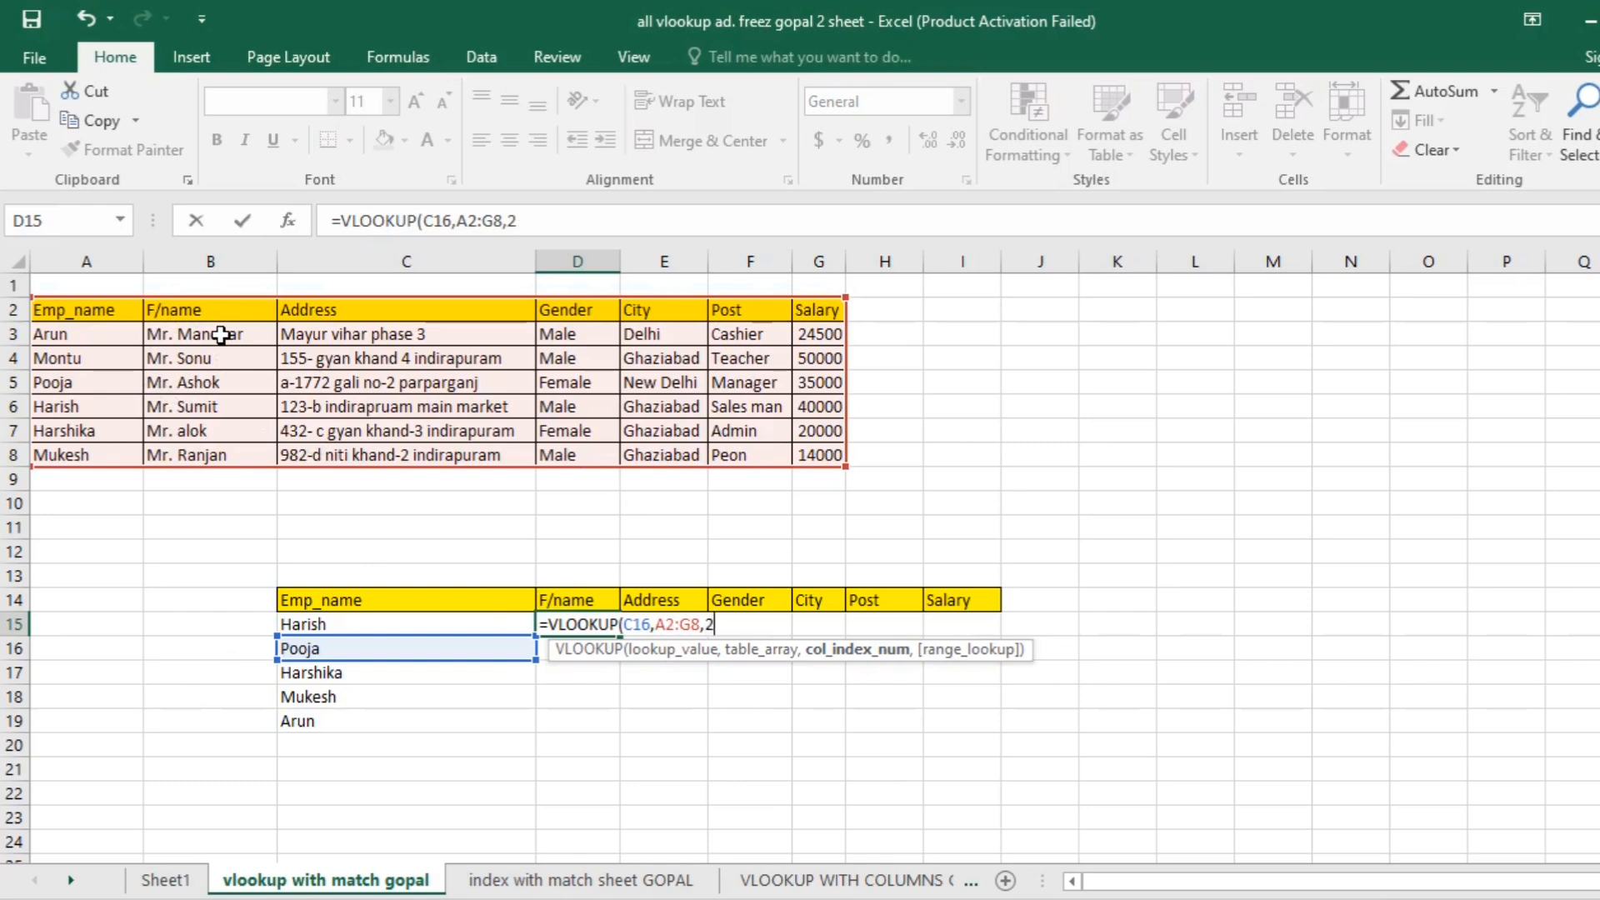
{"action": "type", "text": "2,0"}
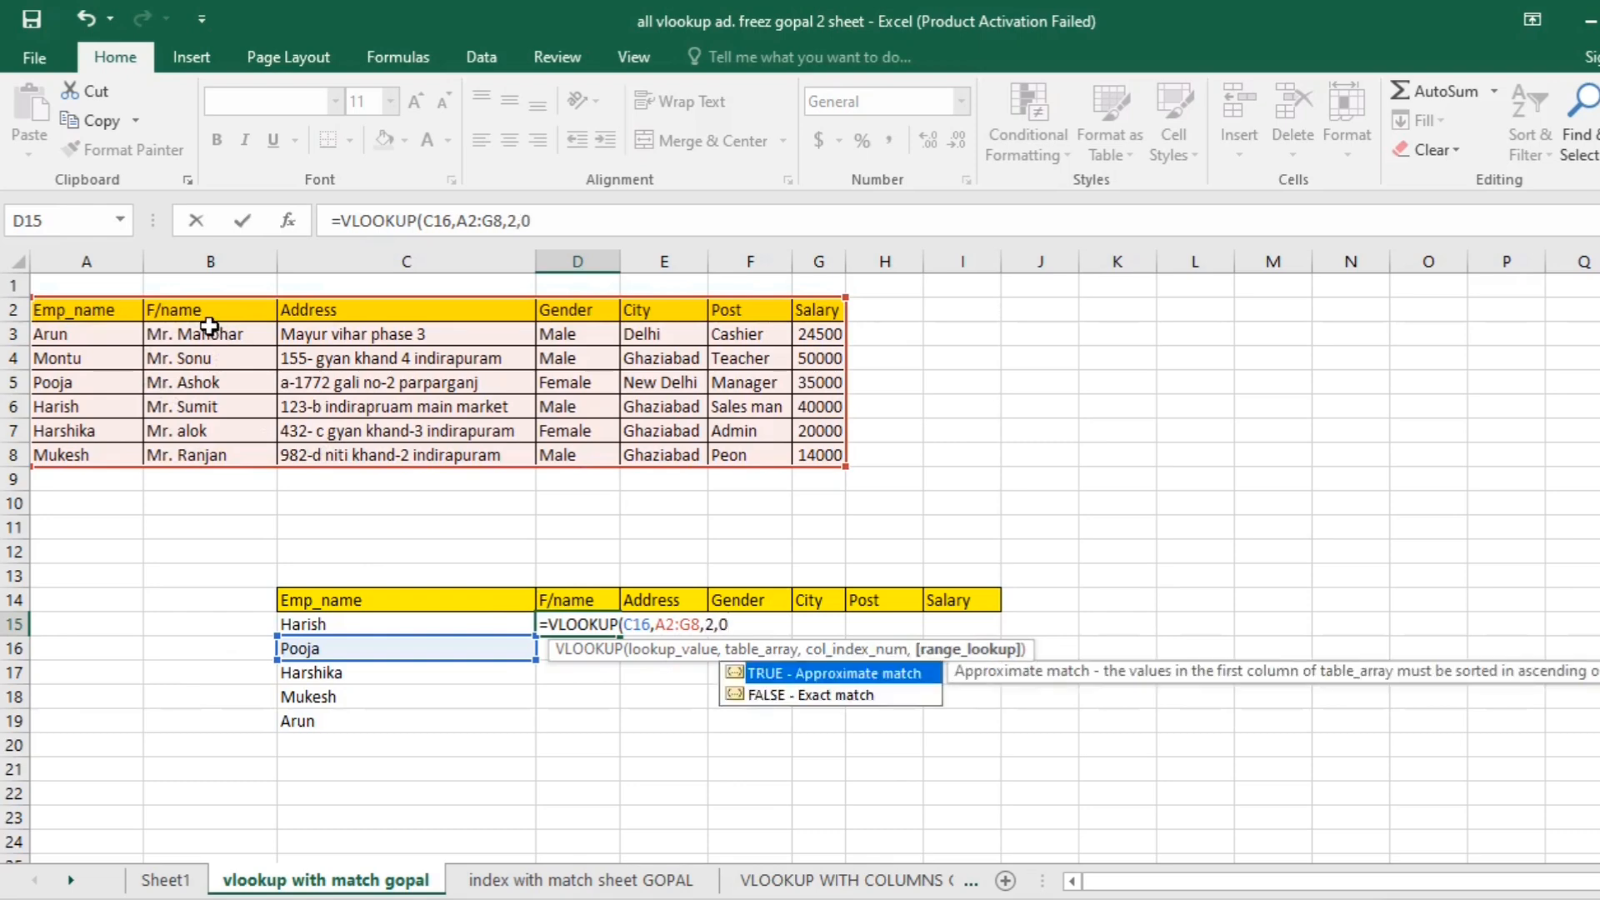
{"action": "key", "text": "Return"}
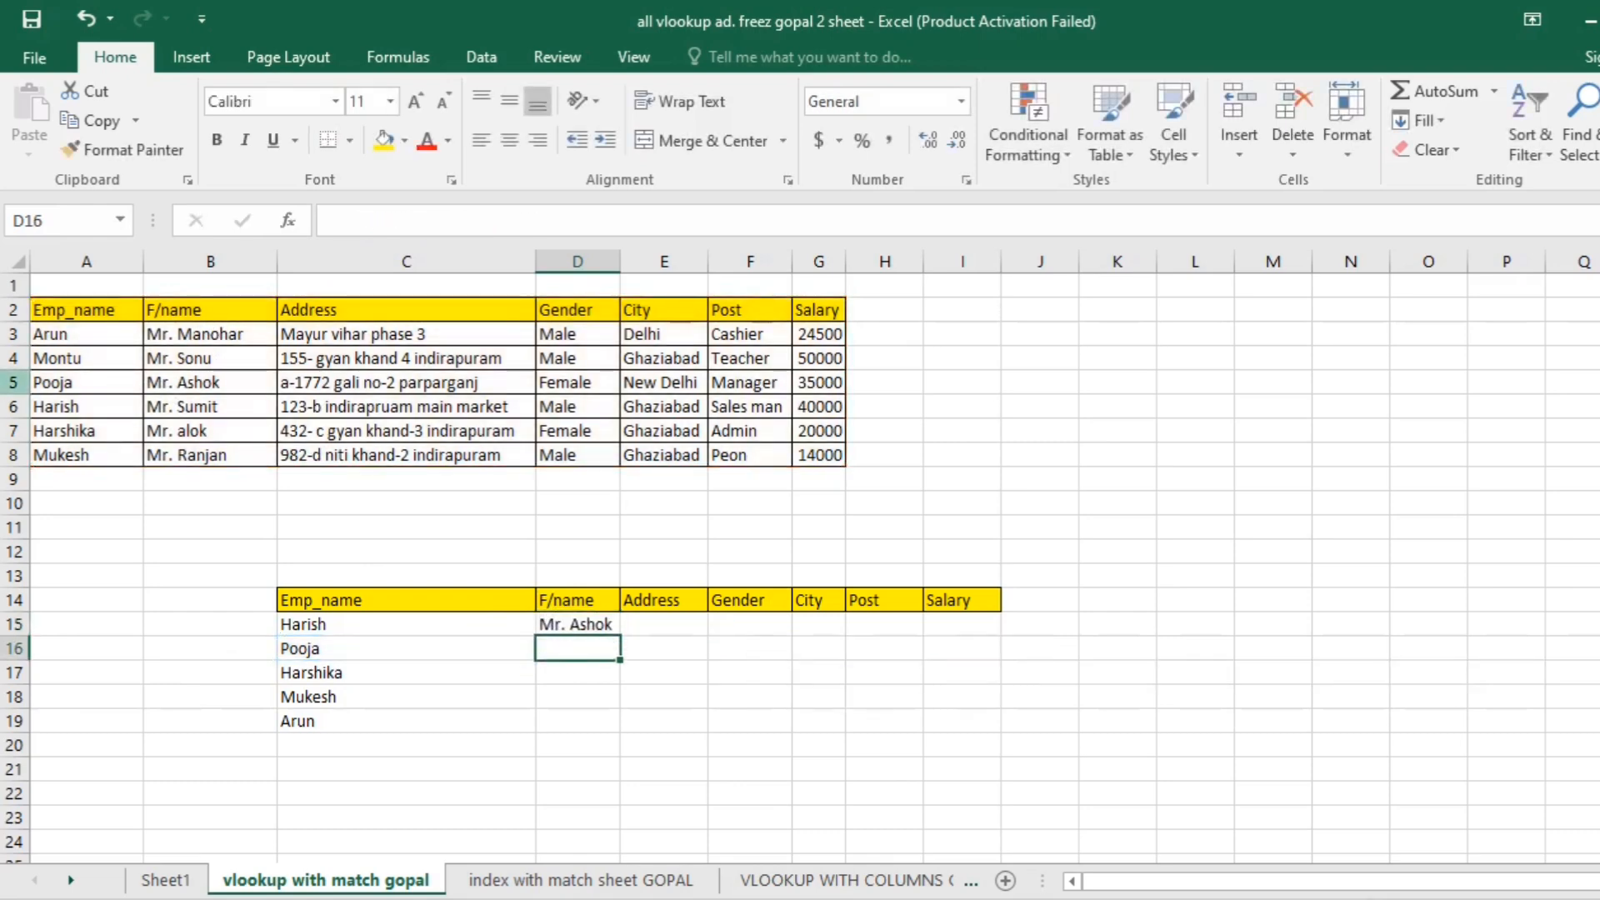
- Fill the VLOOKUP formula from D15 down to D19 and check its last two cells
{"action": "left_click", "coordinate": [602, 627]}
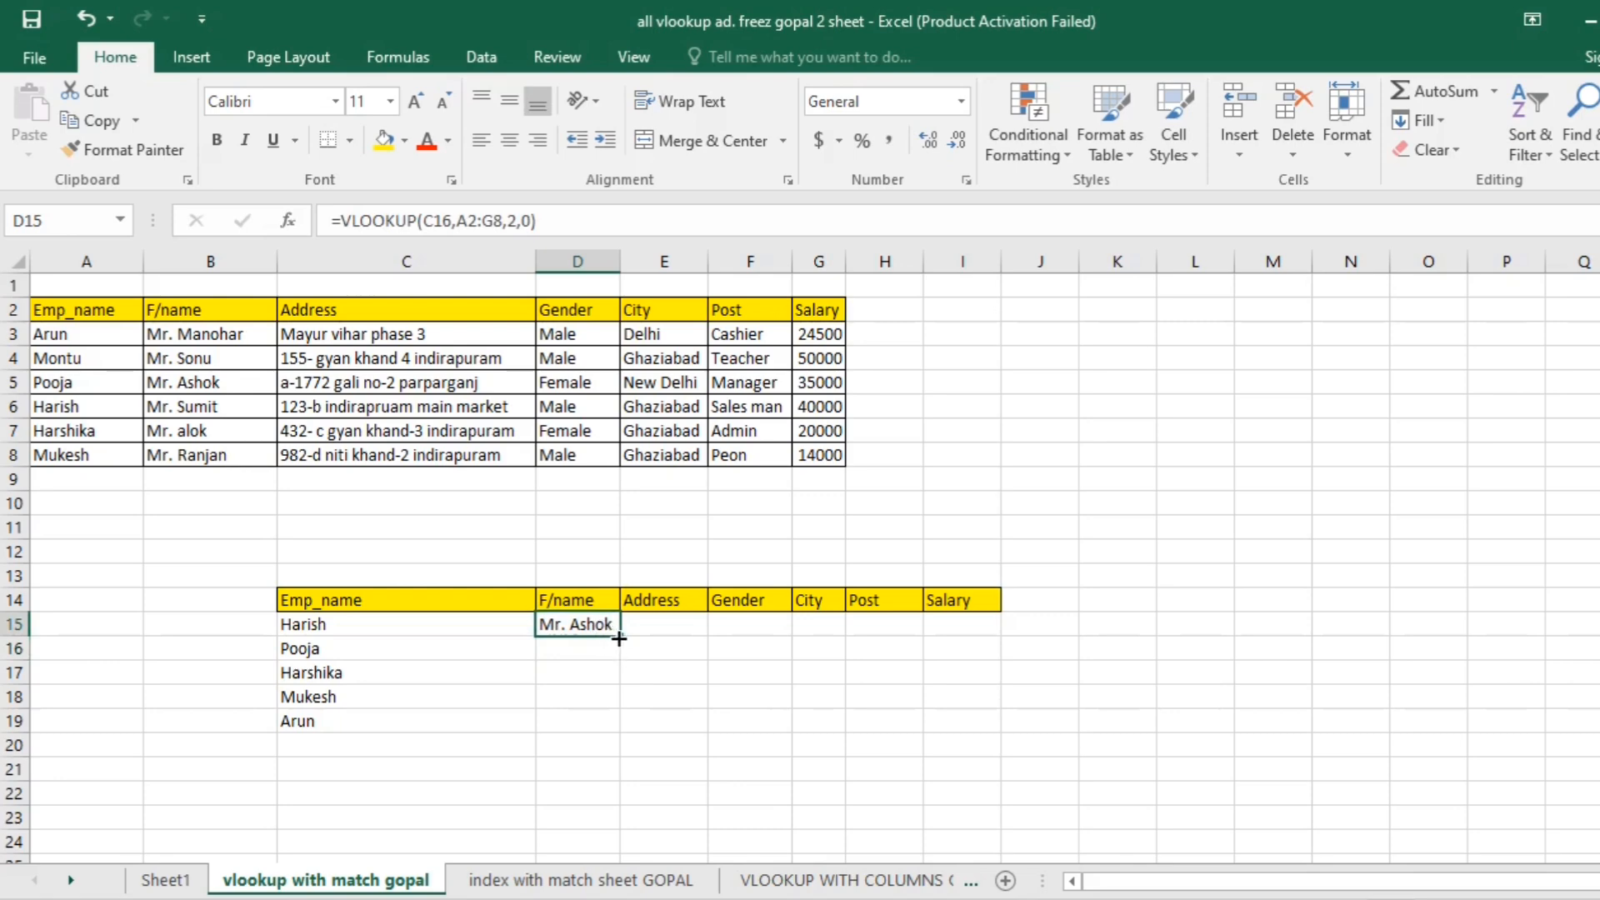
{"action": "left_click_drag", "start_coordinate": [618, 638], "coordinate": [607, 730]}
{"action": "left_click", "coordinate": [580, 700]}
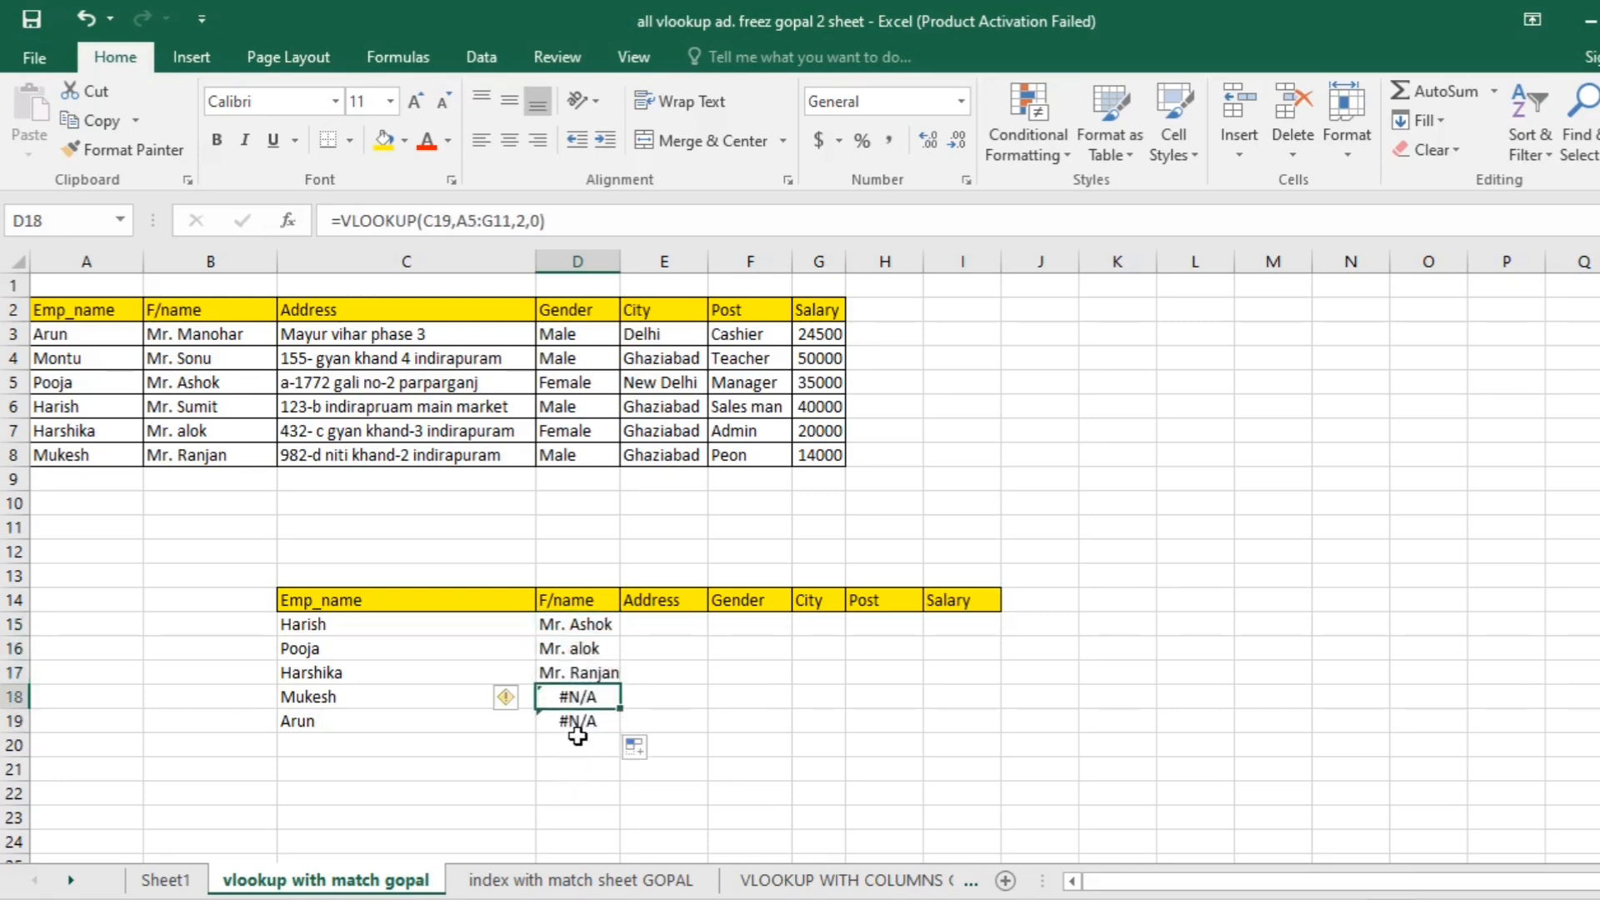
{"action": "left_click", "coordinate": [577, 739]}
{"action": "left_click", "coordinate": [375, 700]}
- Examine the cell references in the VLOOKUP formulas of D15 to D18
{"action": "left_click", "coordinate": [590, 627]}
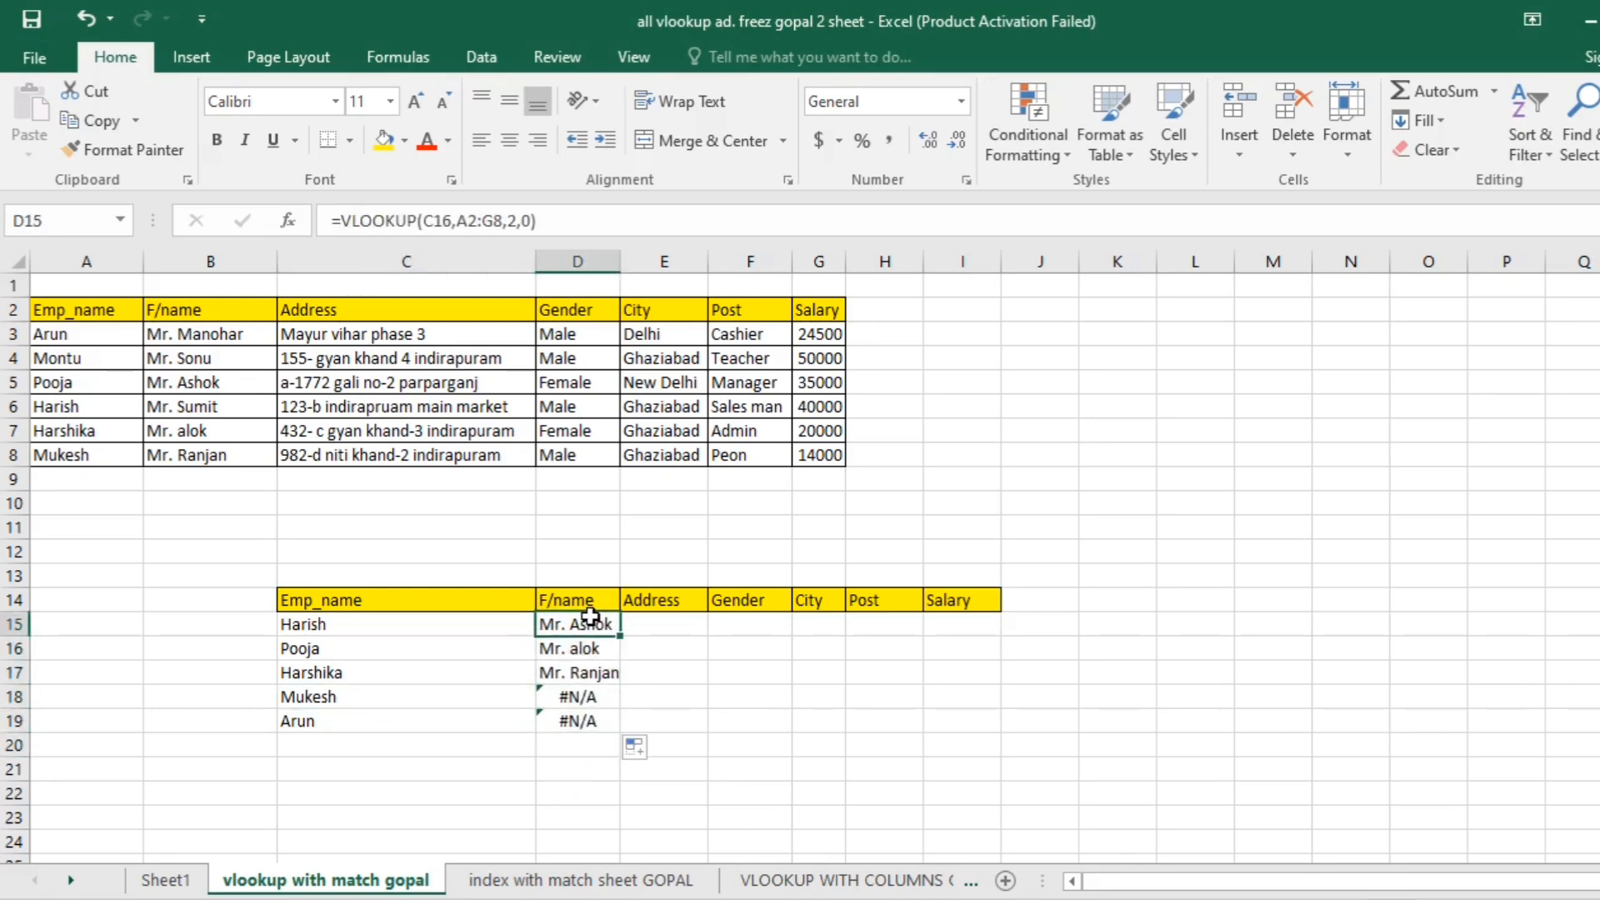
{"action": "double_click", "coordinate": [590, 621]}
{"action": "key", "text": "Return"}
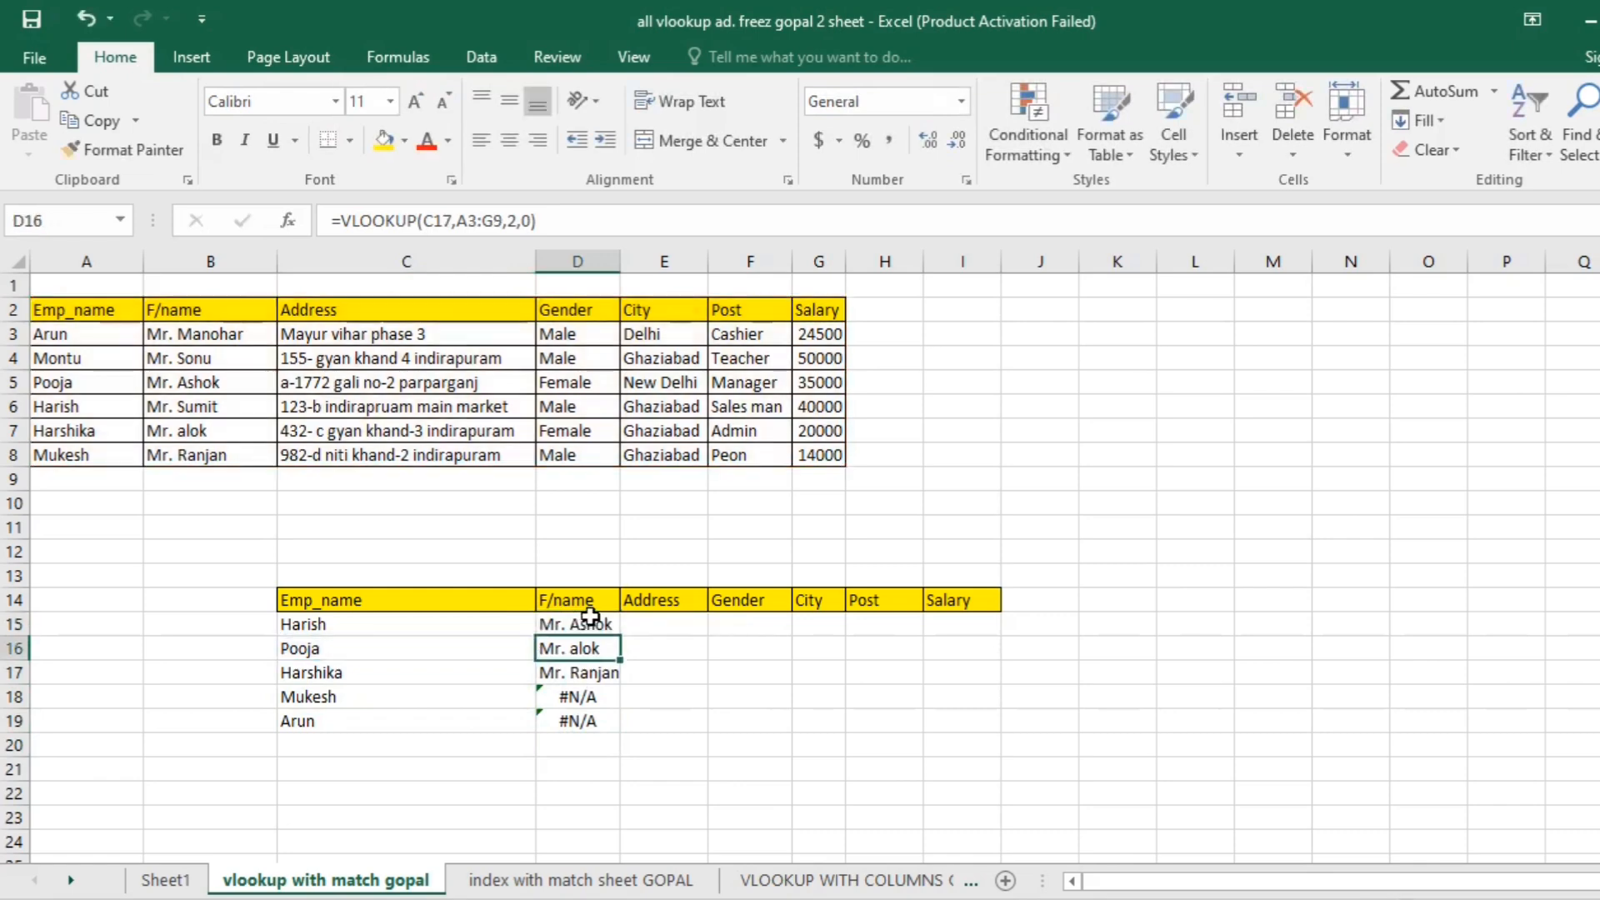
{"action": "key", "text": "Down"}
{"action": "key", "text": "F2"}
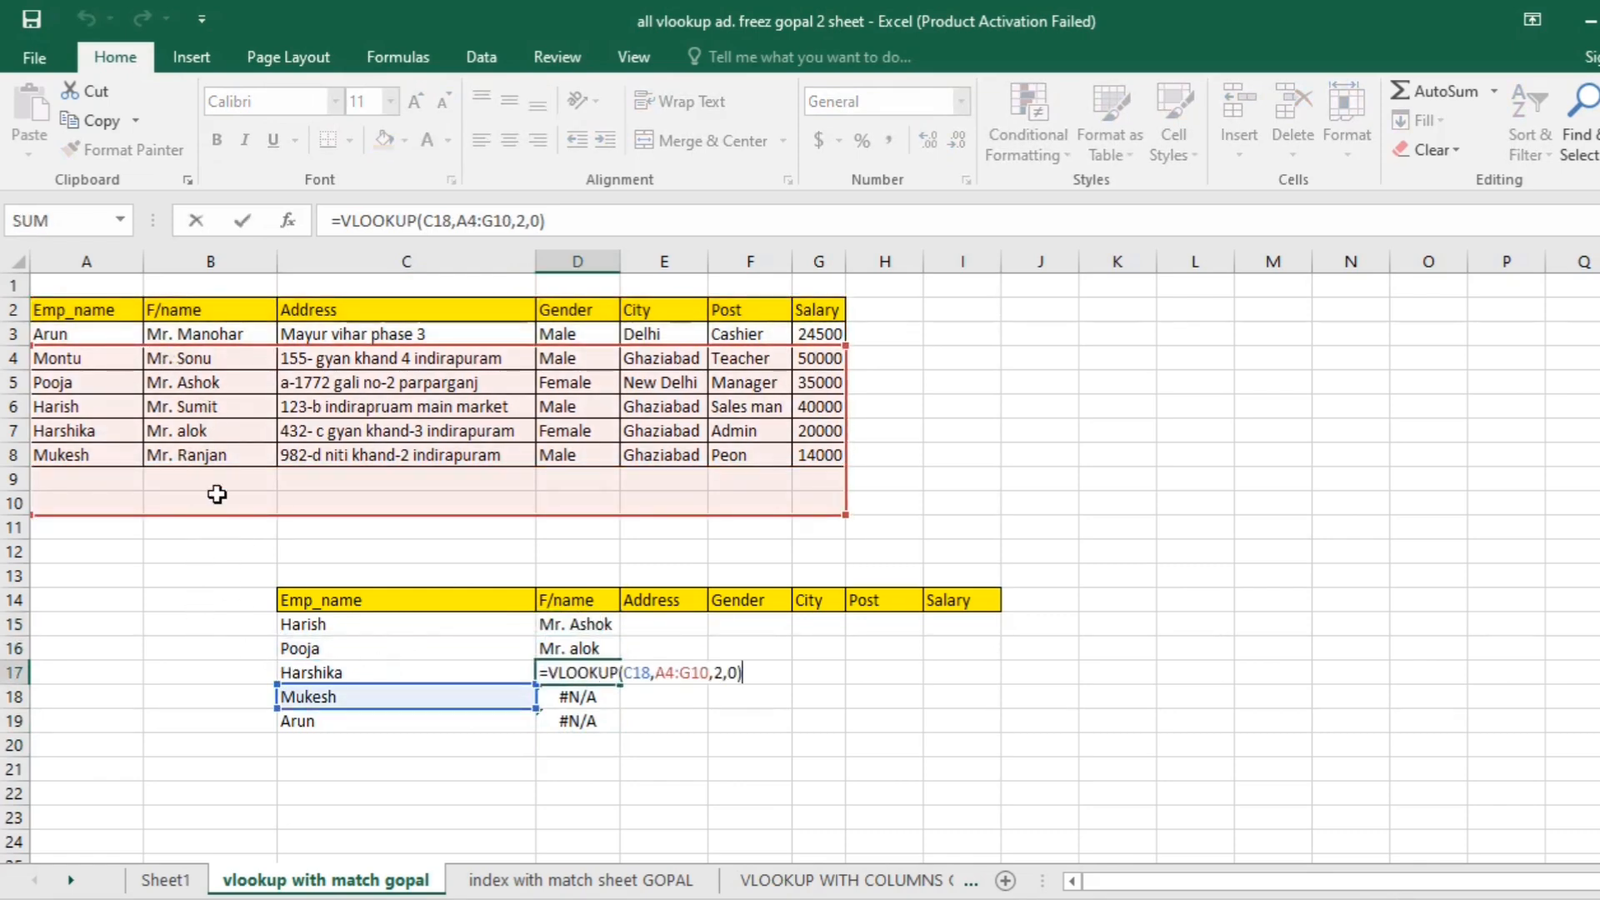
{"action": "key", "text": "Return"}
{"action": "key", "text": "F2"}
{"action": "left_click", "coordinate": [348, 698]}
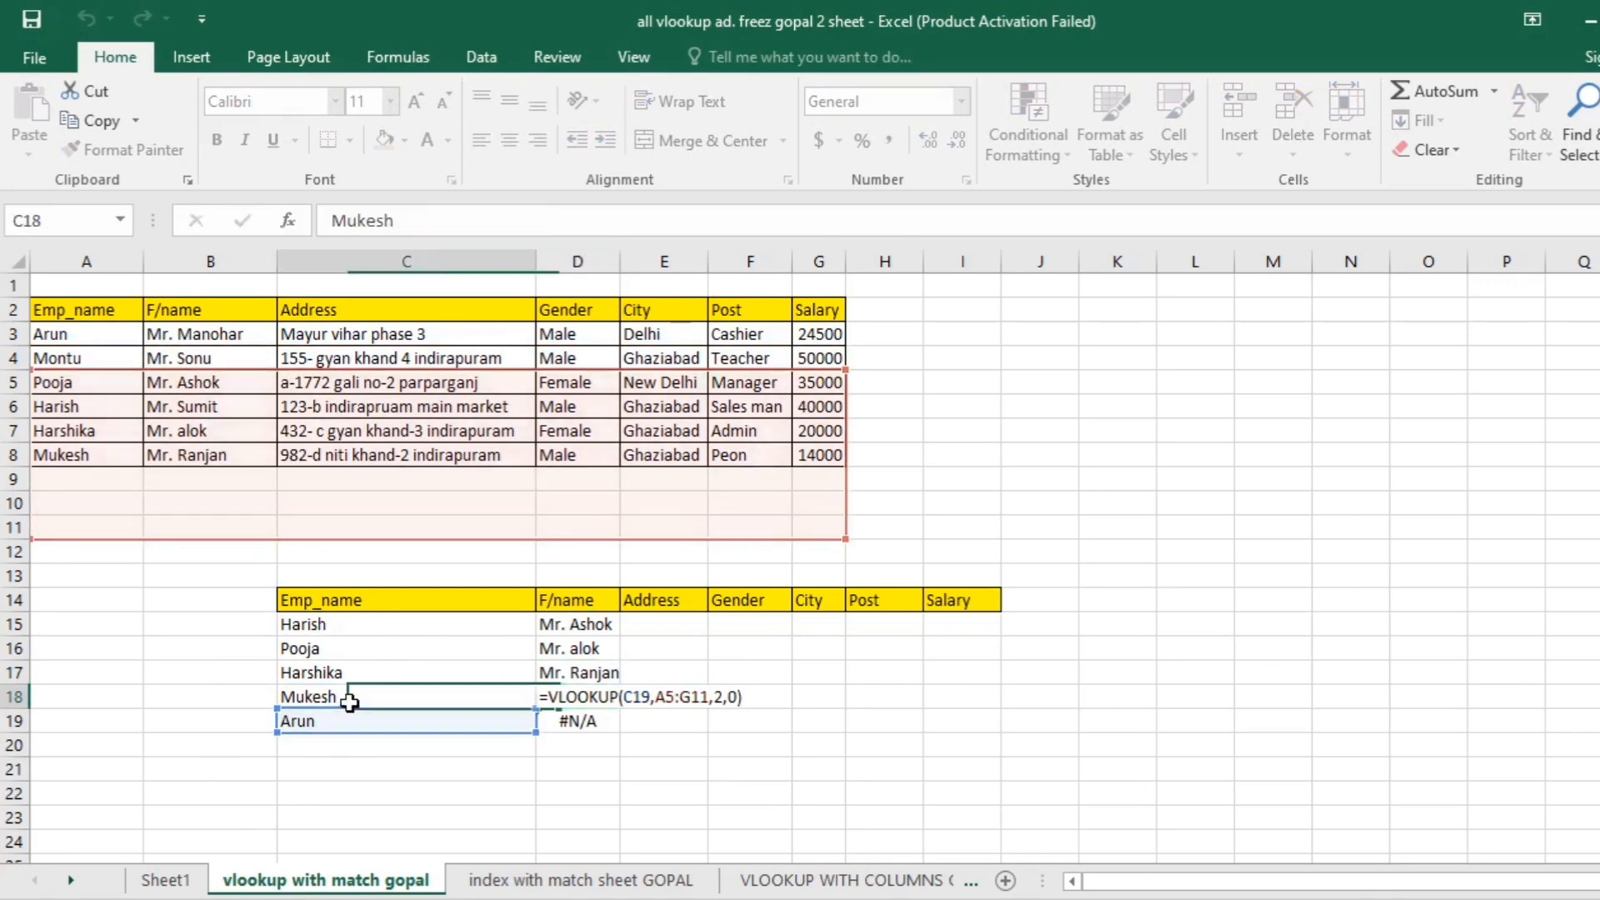
- Compare the names in C15 and C18 with the references used by the formulas in D15 and D16
{"action": "left_click", "coordinate": [315, 626]}
{"action": "left_click", "coordinate": [326, 692]}
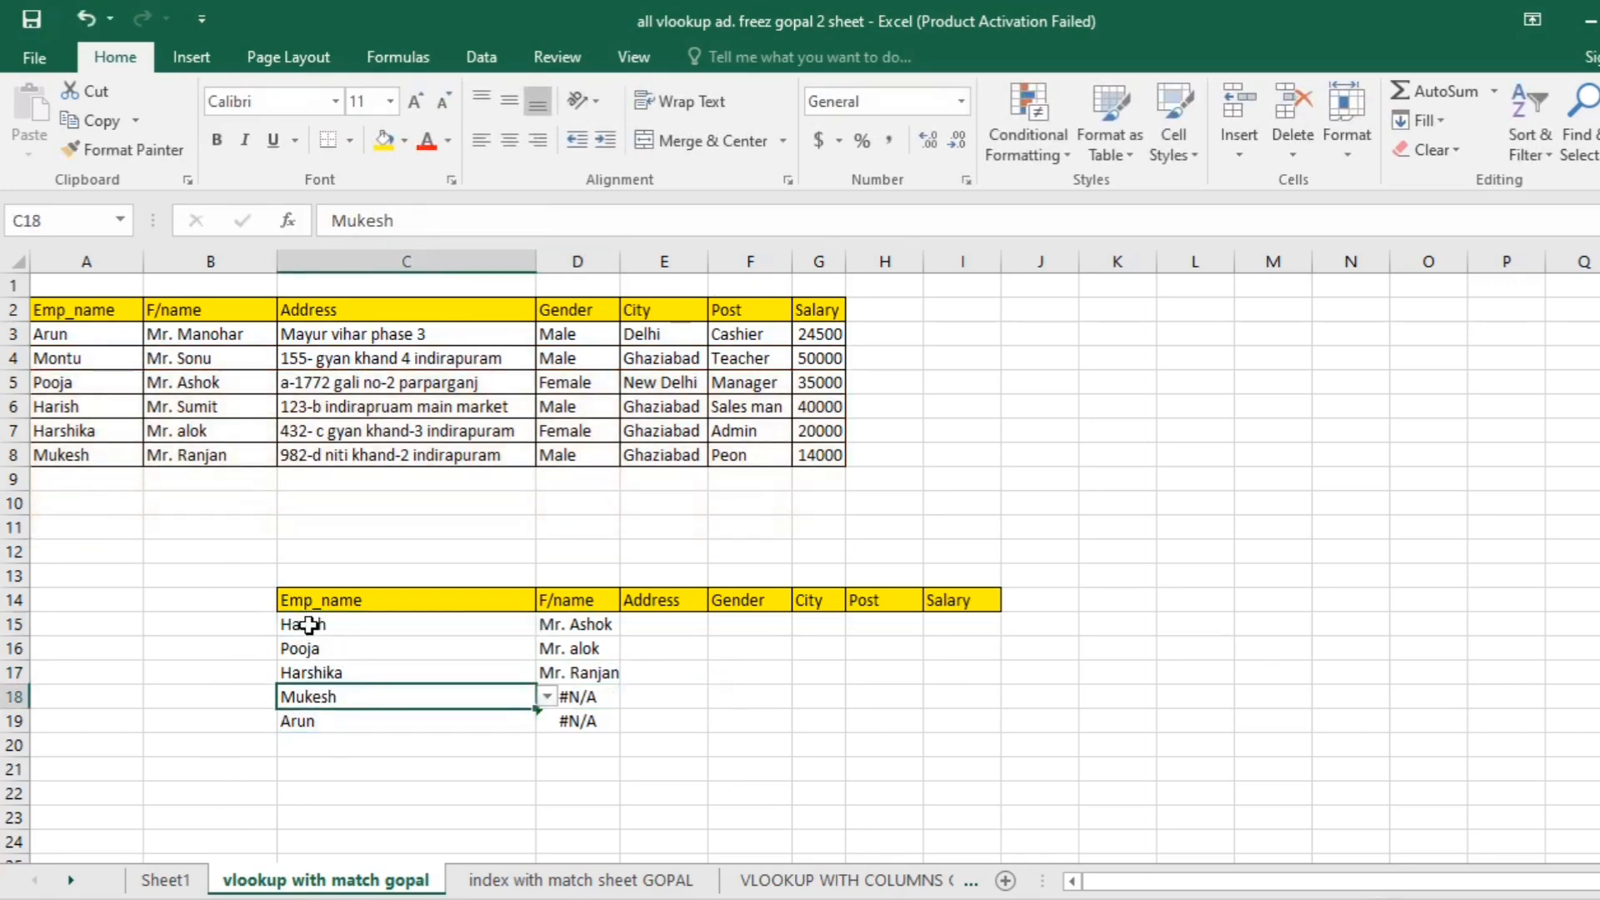
{"action": "double_click", "coordinate": [308, 625]}
{"action": "key", "text": "Return"}
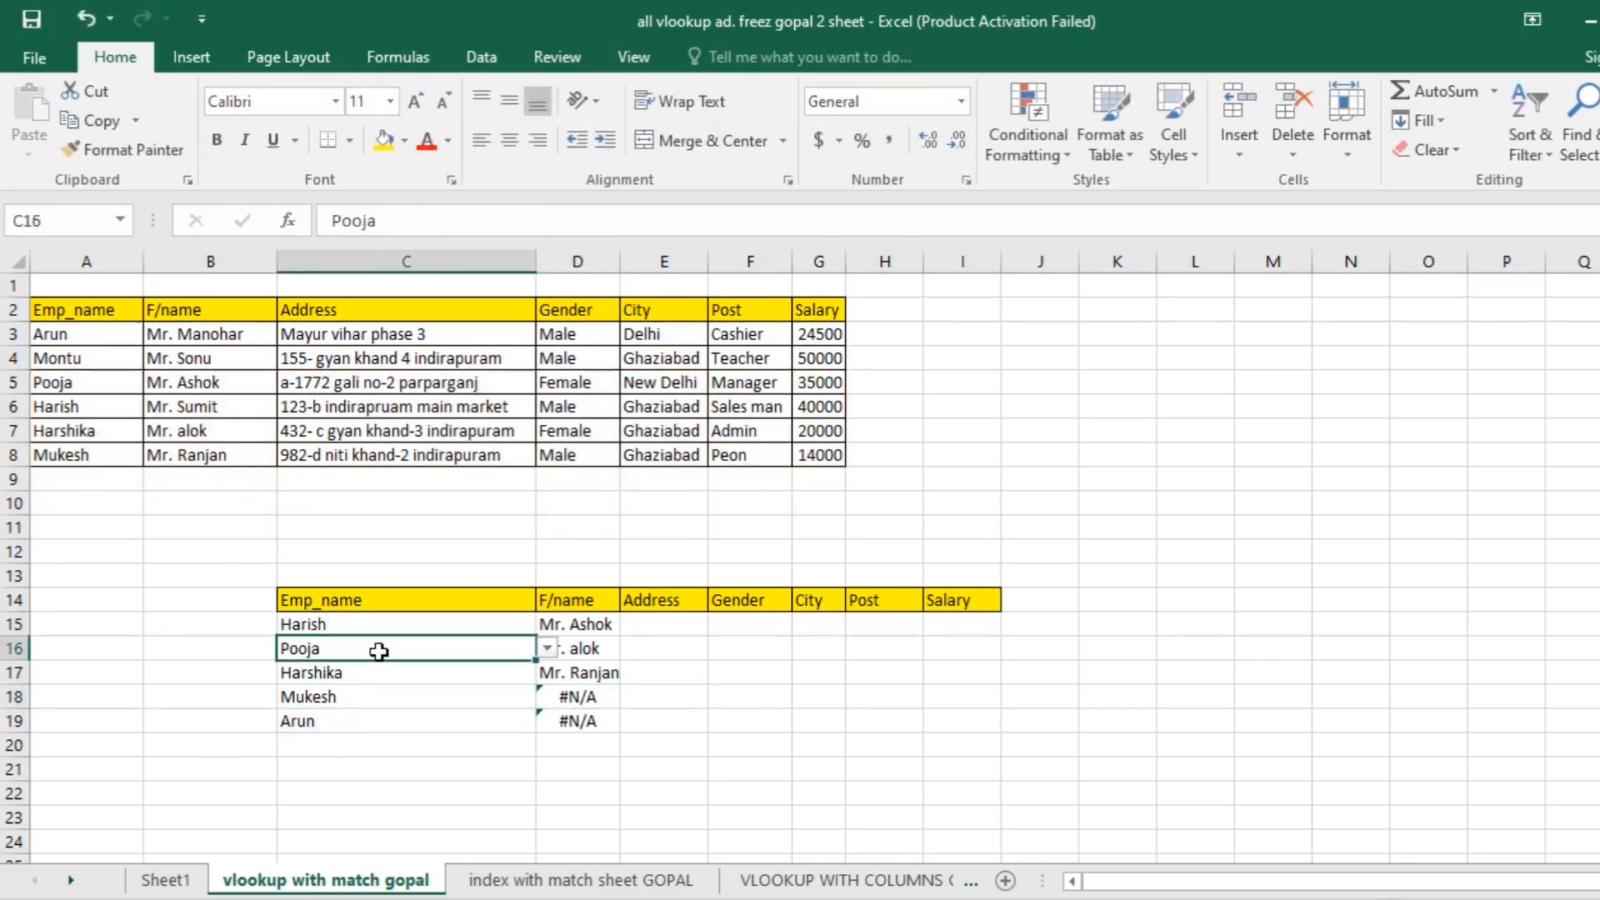
{"action": "left_click", "coordinate": [596, 623]}
{"action": "key", "text": "F2"}
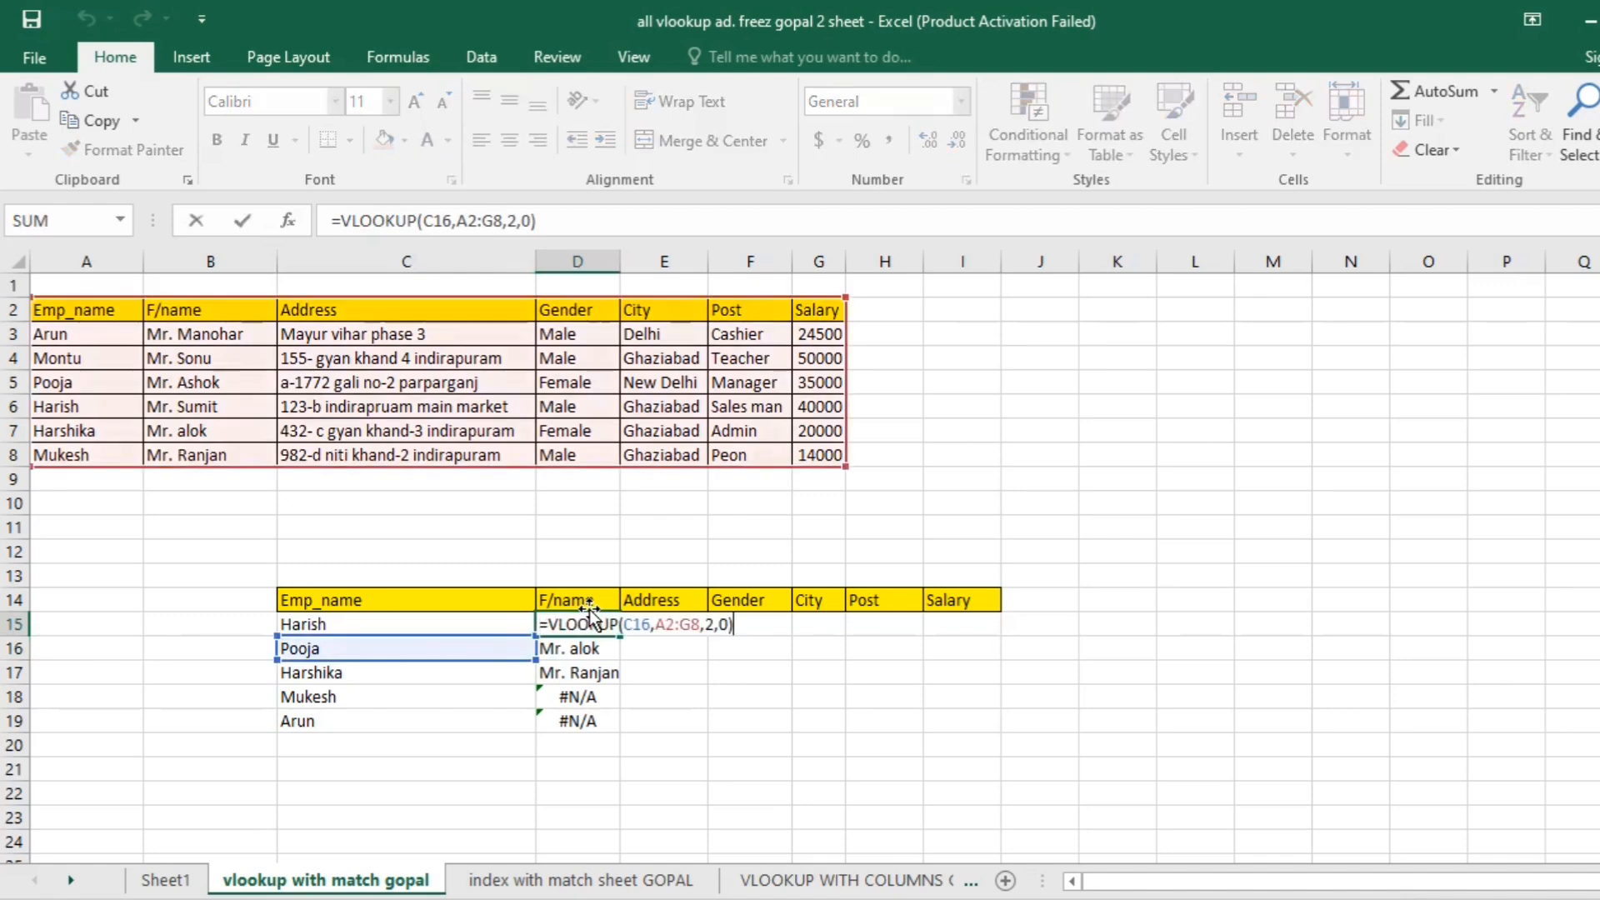
{"action": "key", "text": "Return"}
{"action": "key", "text": "F2"}
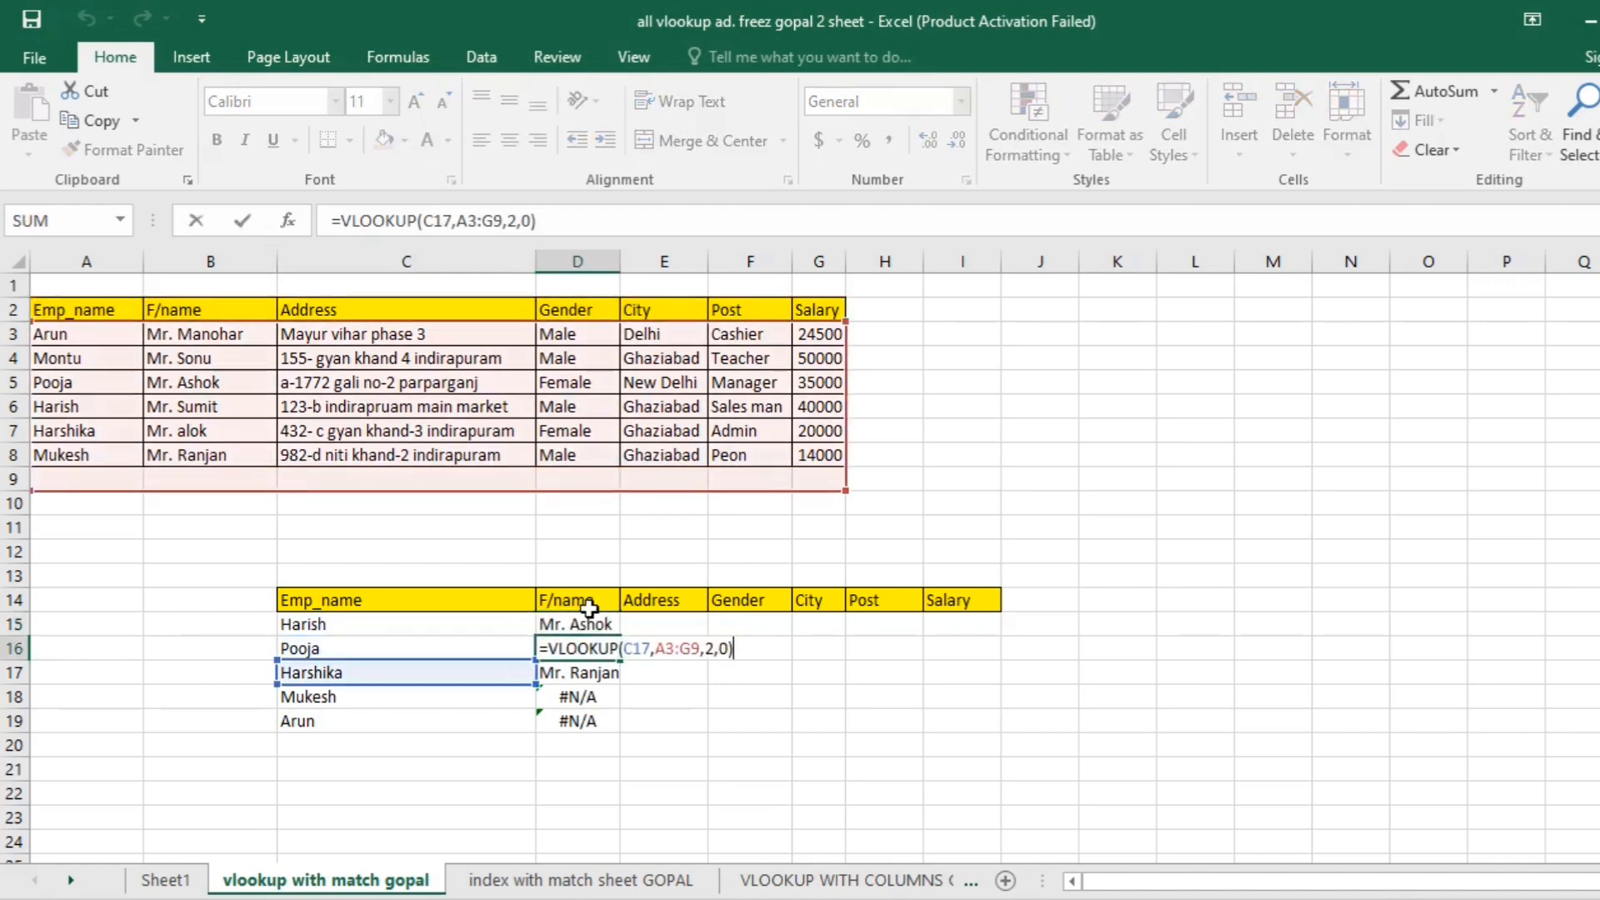
{"action": "key", "text": "Return"}
- Move the lookup value of D15's VLOOKUP formula to C15 and fill the formula down to D19
{"action": "left_click", "coordinate": [589, 623]}
{"action": "key", "text": "F2"}
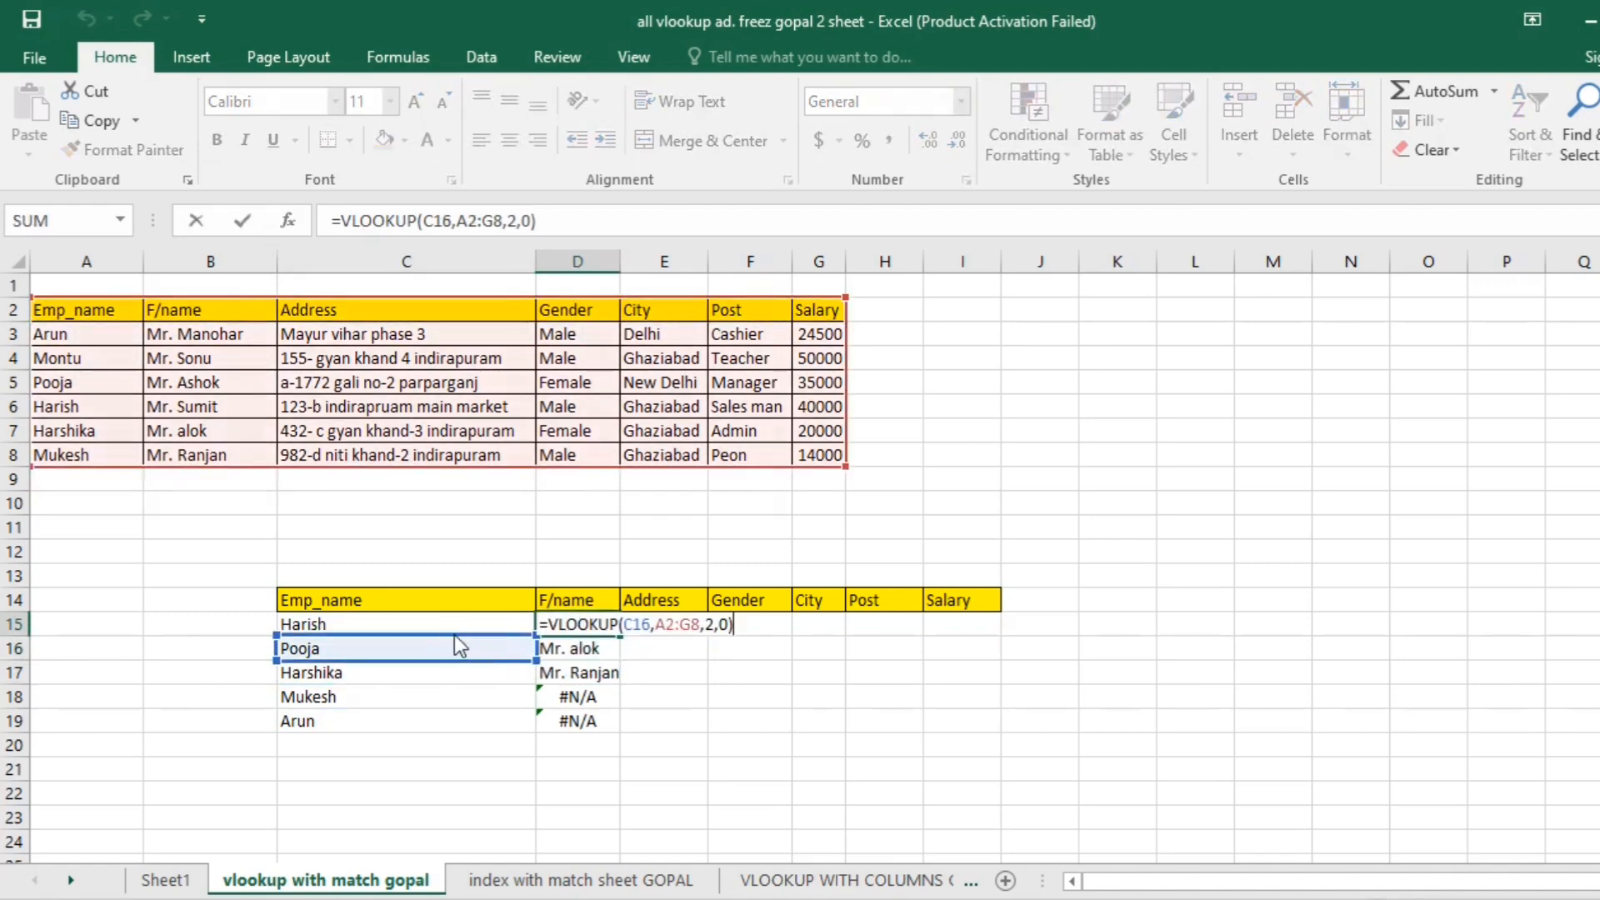
{"action": "left_click_drag", "start_coordinate": [453, 635], "coordinate": [457, 618]}
{"action": "key", "text": "Return"}
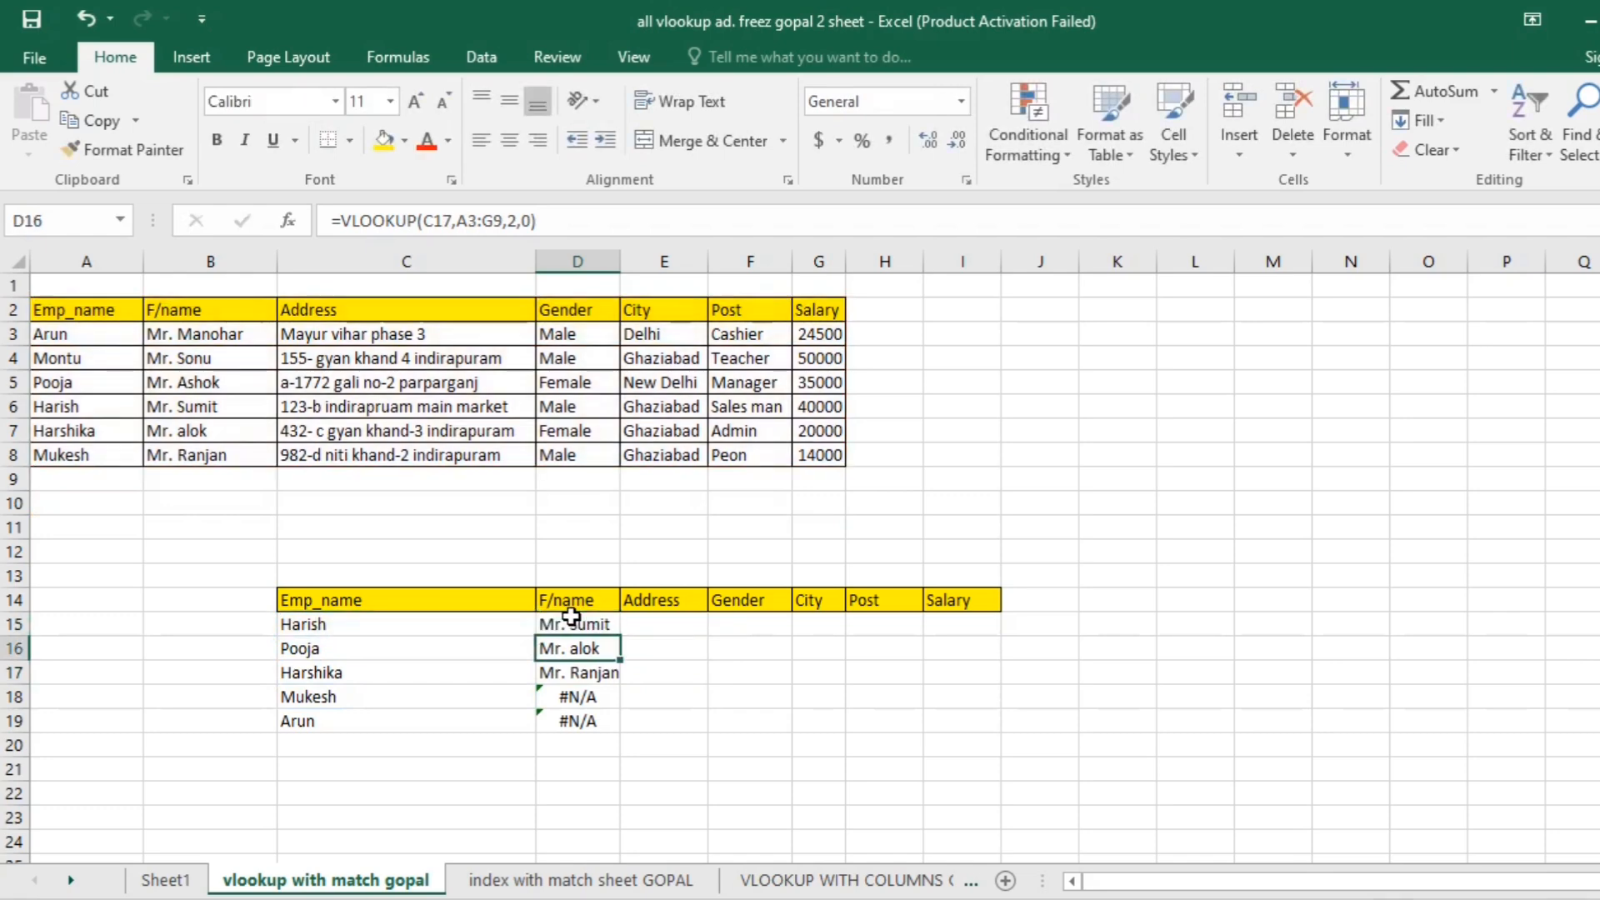
{"action": "left_click", "coordinate": [571, 617]}
{"action": "left_click_drag", "start_coordinate": [620, 635], "coordinate": [623, 723]}
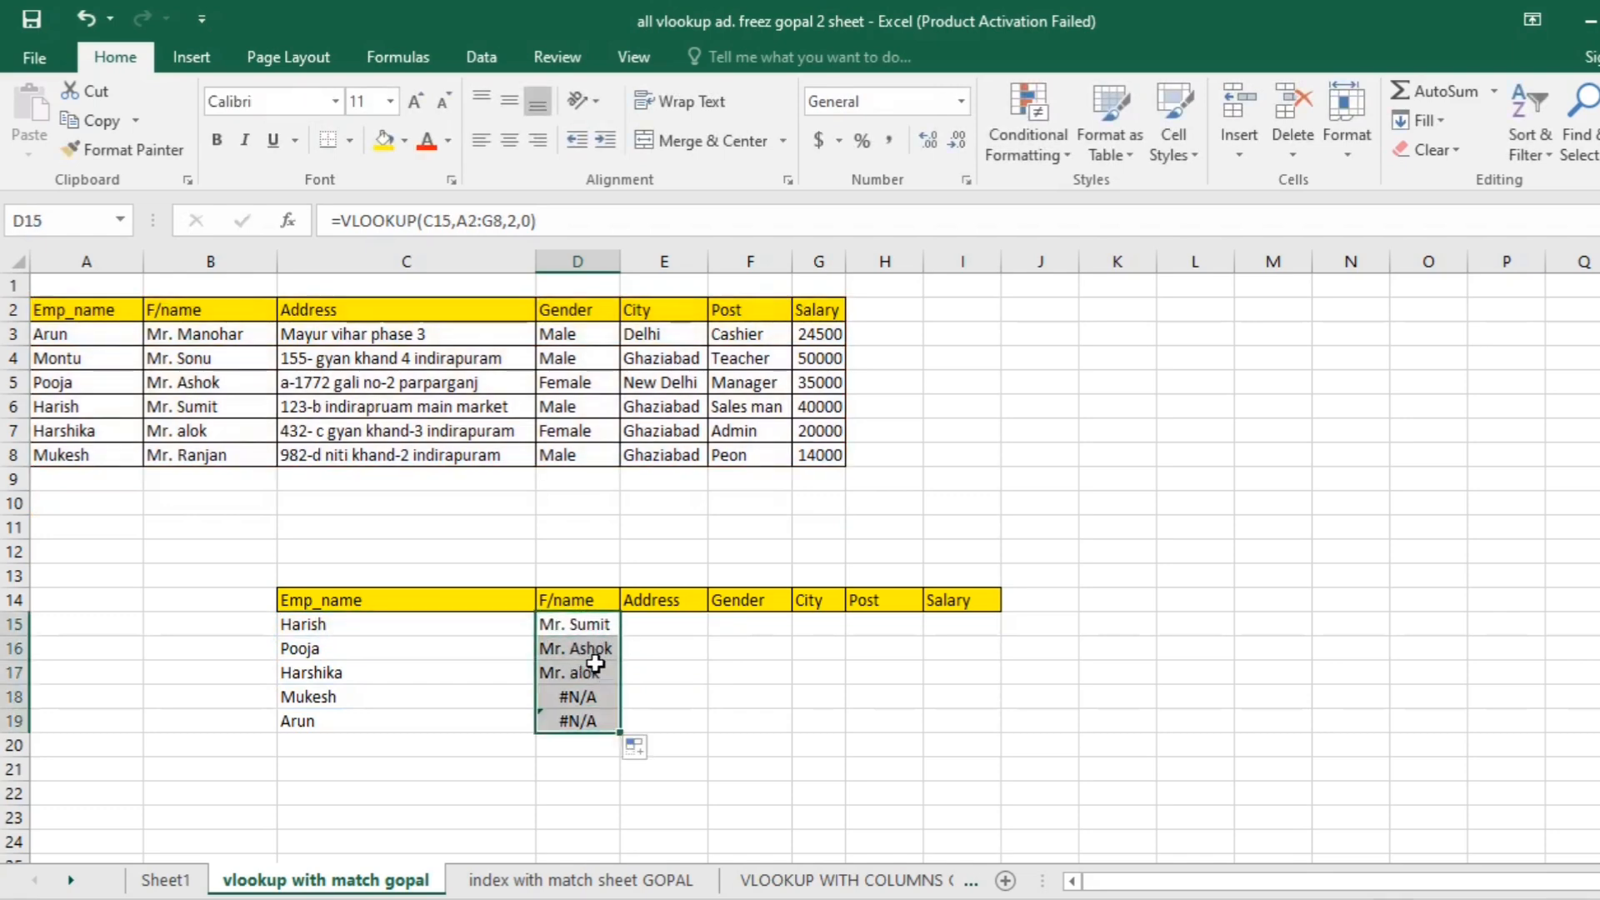
- Examine the lookup value and table range of each VLOOKUP formula from D15 down to D19
{"action": "left_click", "coordinate": [583, 620]}
{"action": "key", "text": "F2"}
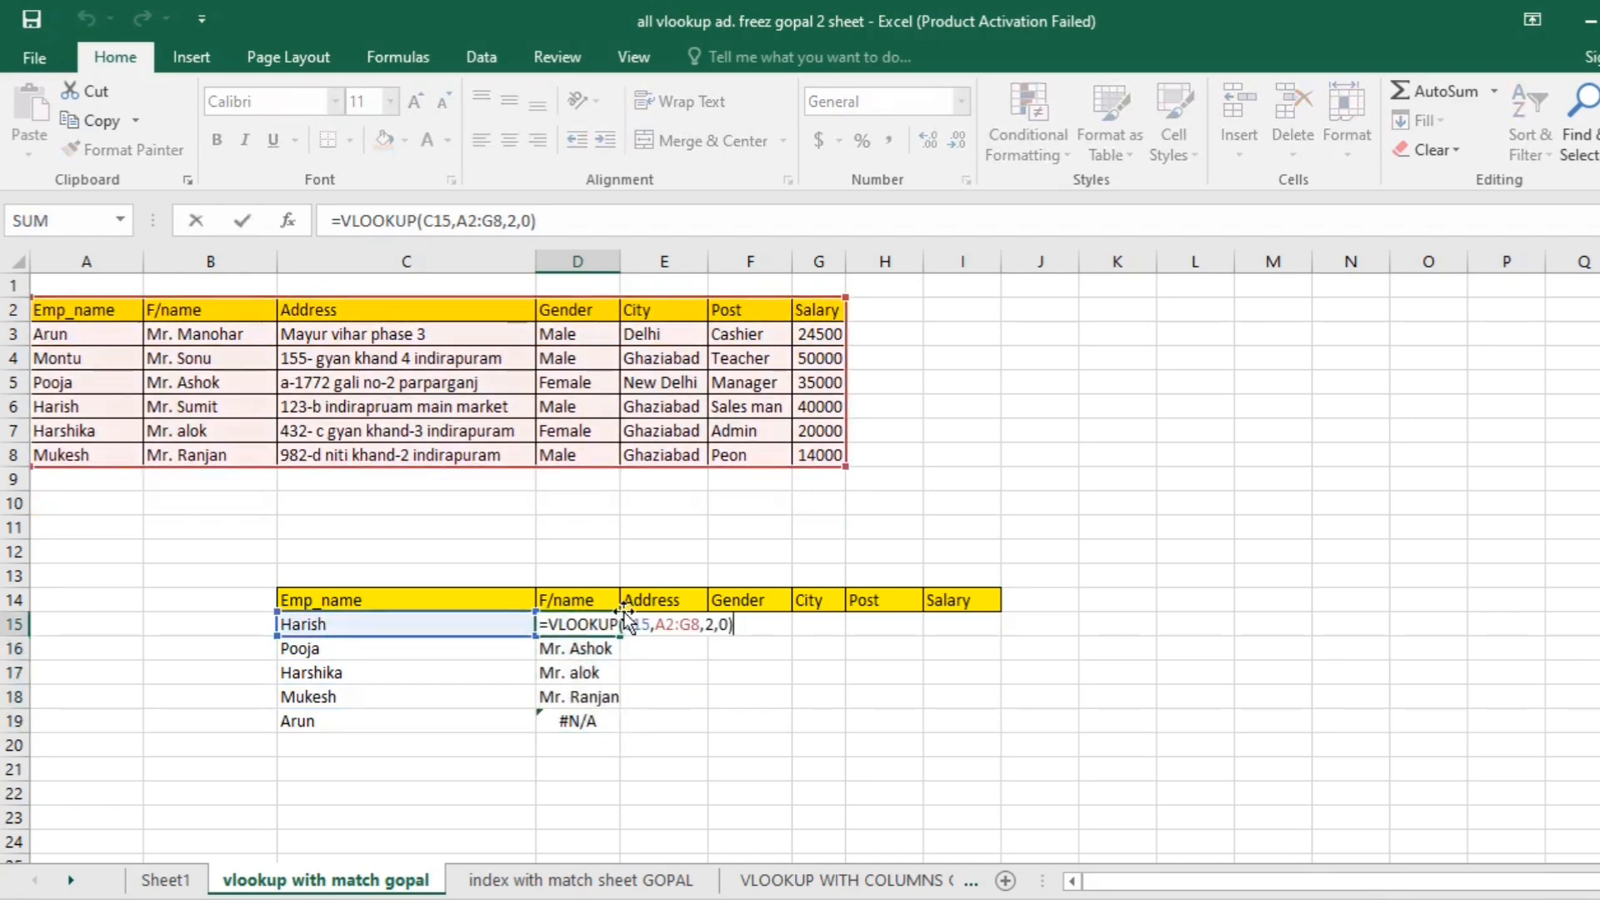
{"action": "key", "text": "Return"}
{"action": "key", "text": "F2"}
{"action": "key", "text": "Return"}
{"action": "key", "text": "F2"}
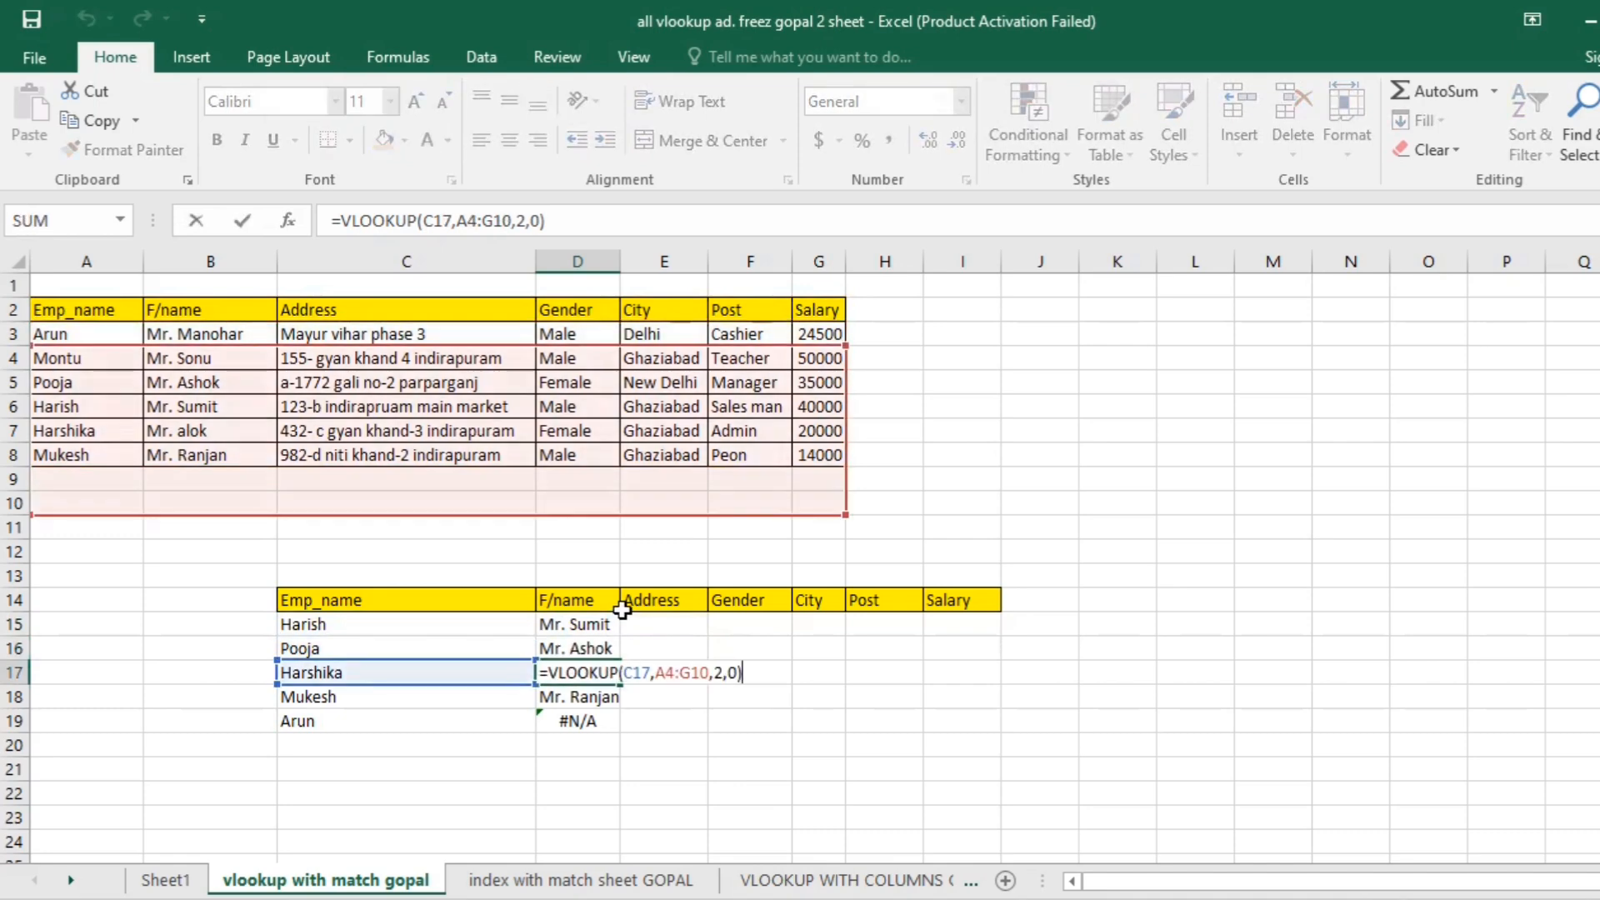
{"action": "key", "text": "Return"}
{"action": "key", "text": "F2"}
{"action": "key", "text": "Return"}
{"action": "key", "text": "F2"}
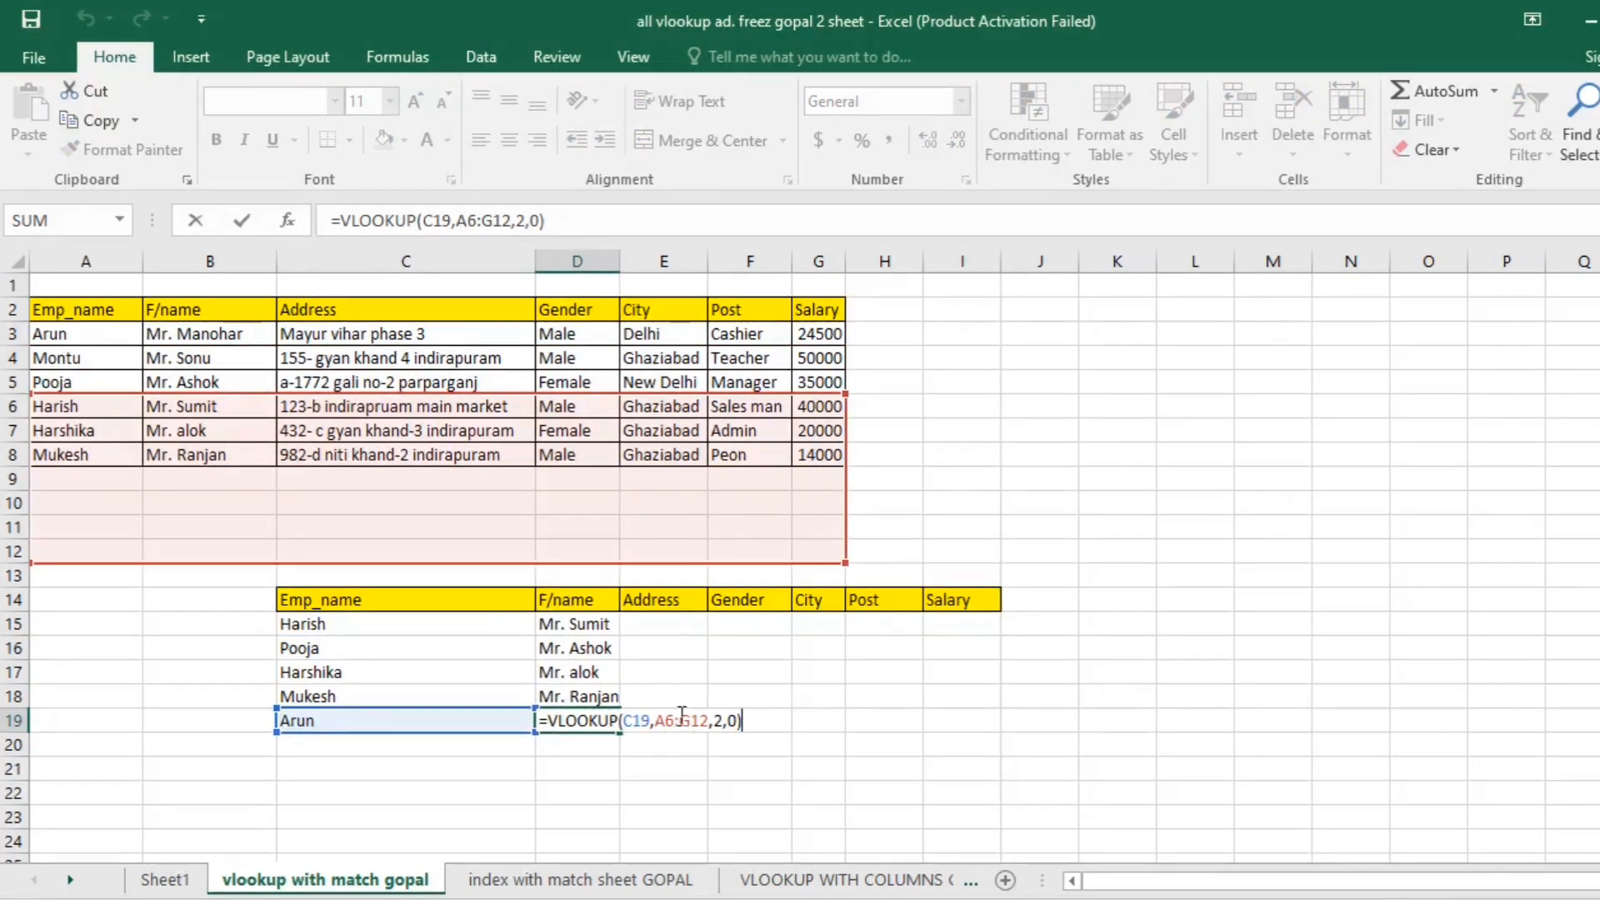
{"action": "key", "text": "Return"}
- Change the references in D15's VLOOKUP formula to $C15 and $A$2:$G$8
{"action": "left_click", "coordinate": [577, 623]}
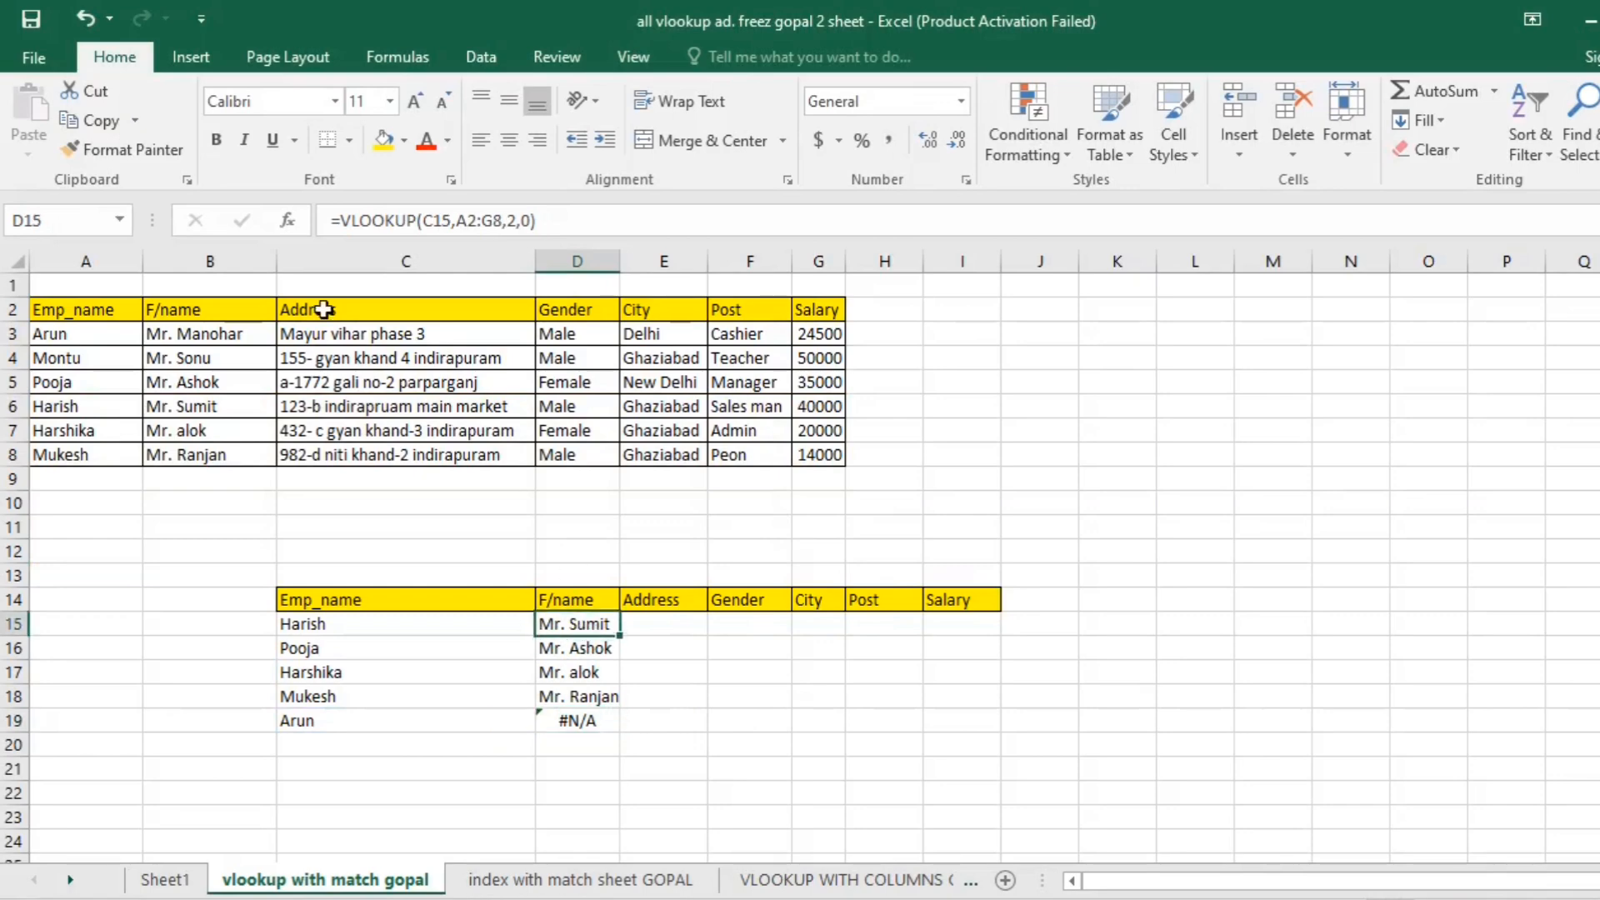
{"action": "left_click", "coordinate": [447, 222]}
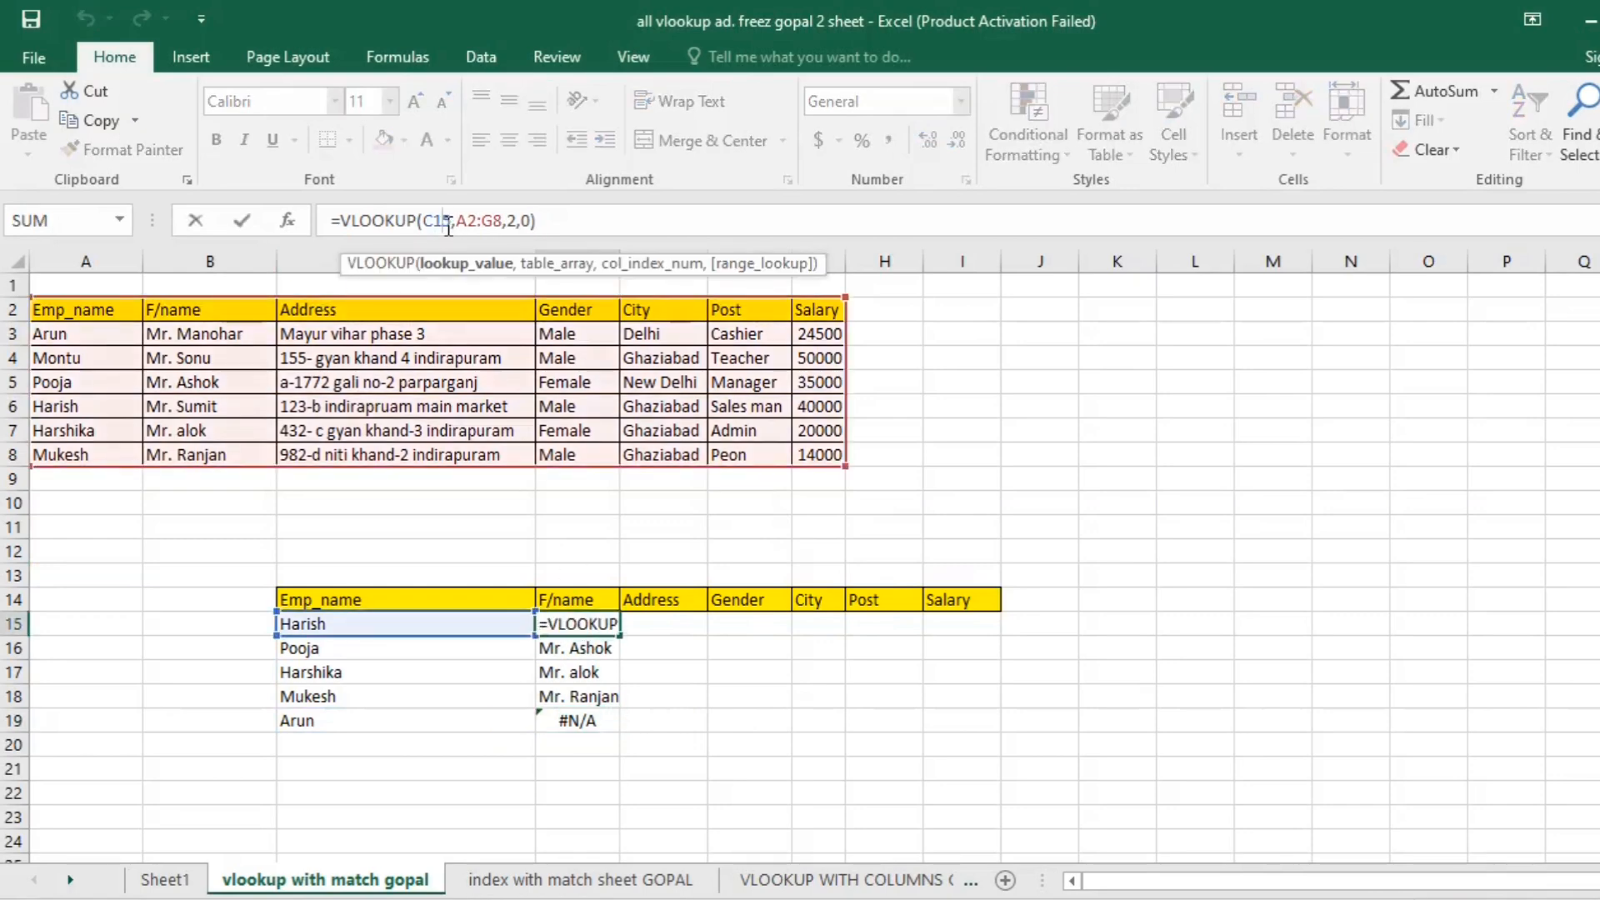
{"action": "key", "text": "F4"}
{"action": "key", "text": "F4"}
{"action": "key", "text": "F4"}
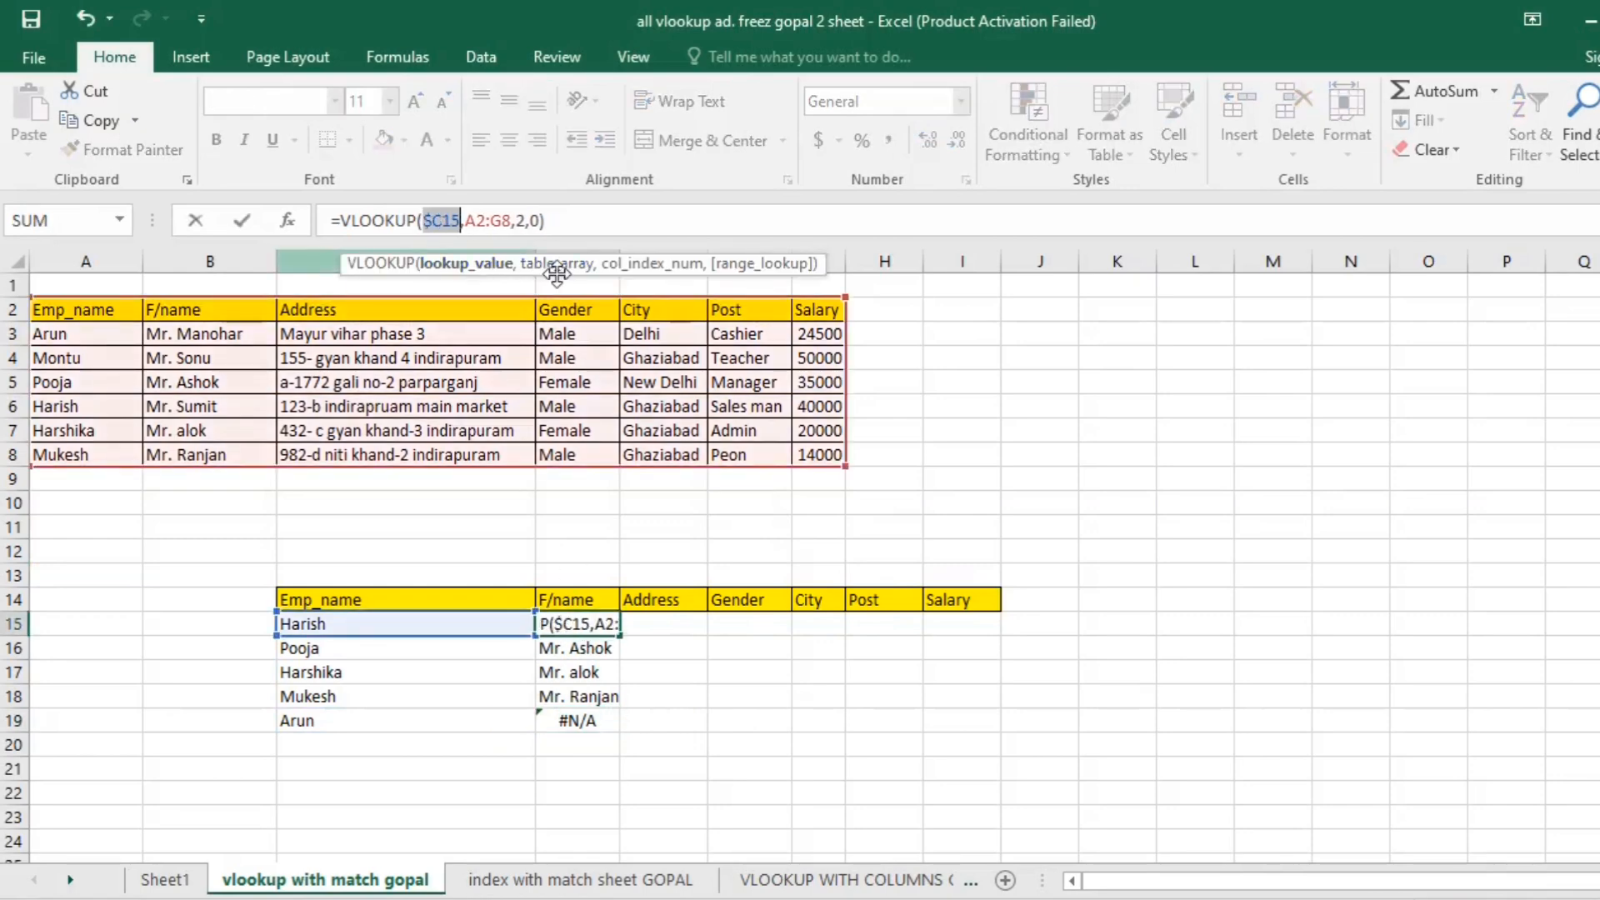
{"action": "left_click_drag", "start_coordinate": [476, 220], "coordinate": [505, 221]}
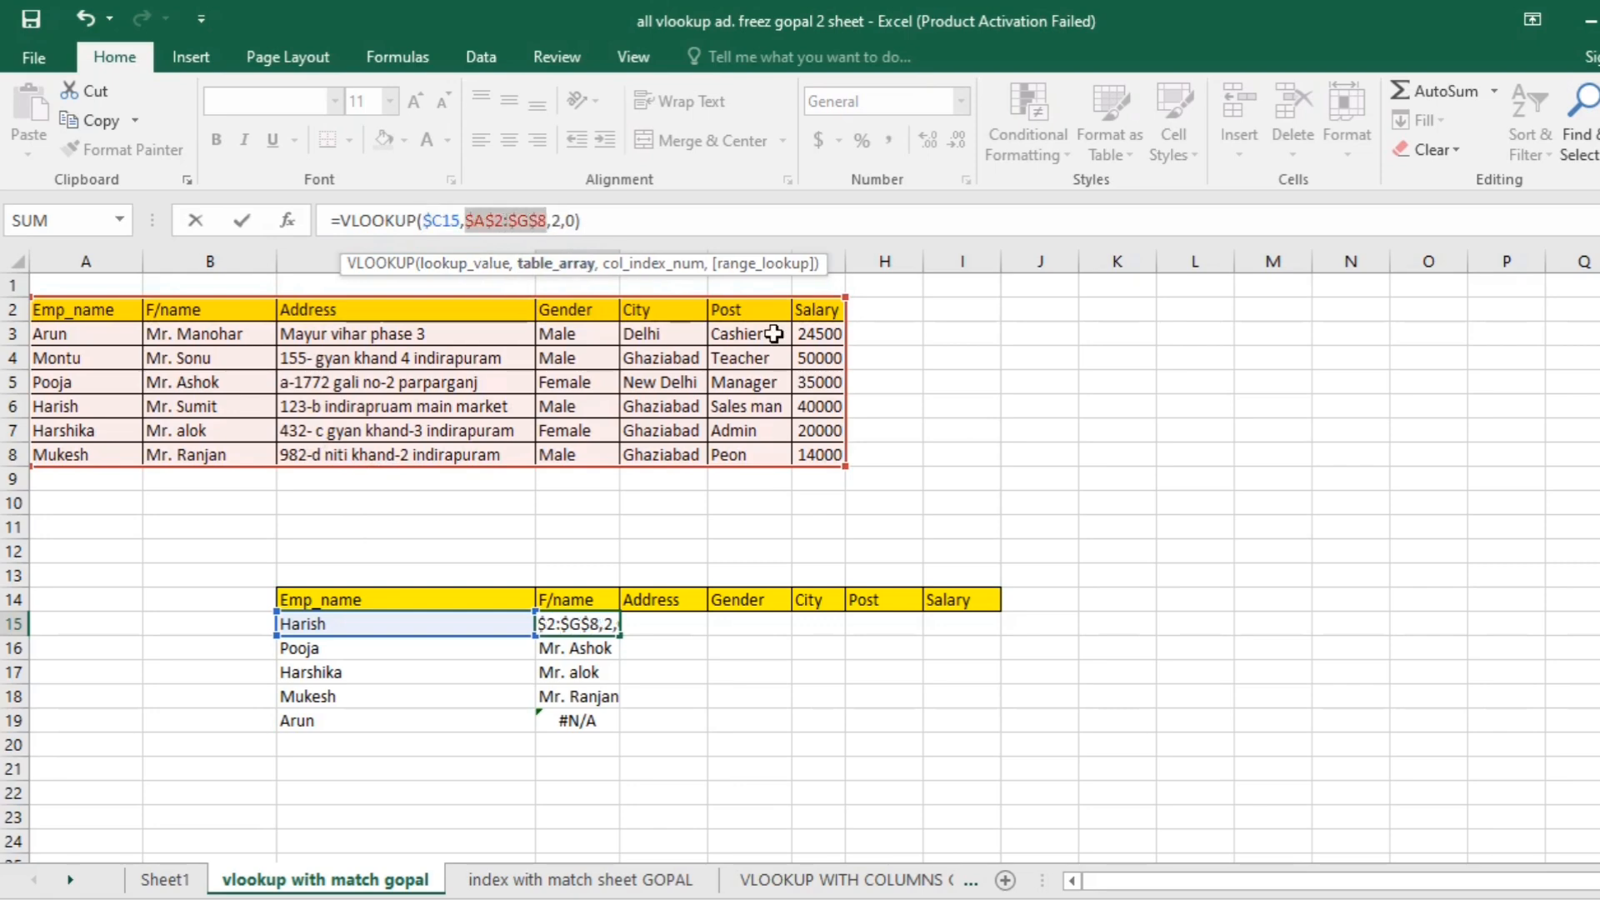
{"action": "key", "text": "Return"}
- Fill the VLOOKUP formula with locked references from D15 down to D19
{"action": "left_click", "coordinate": [589, 624]}
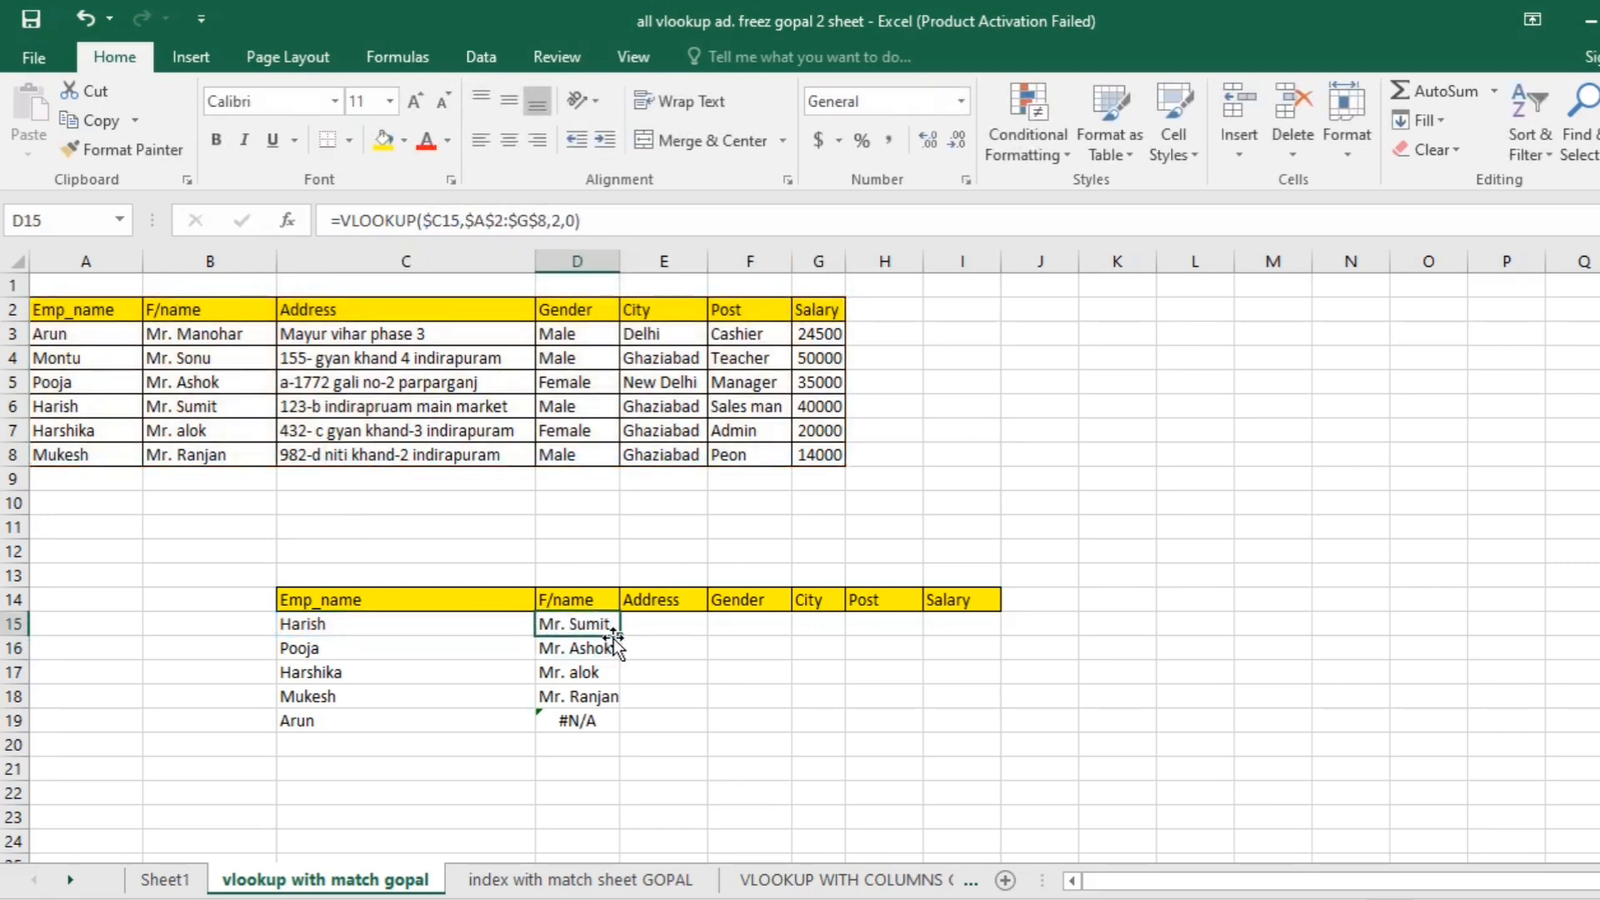
{"action": "left_click_drag", "start_coordinate": [623, 643], "coordinate": [630, 742]}
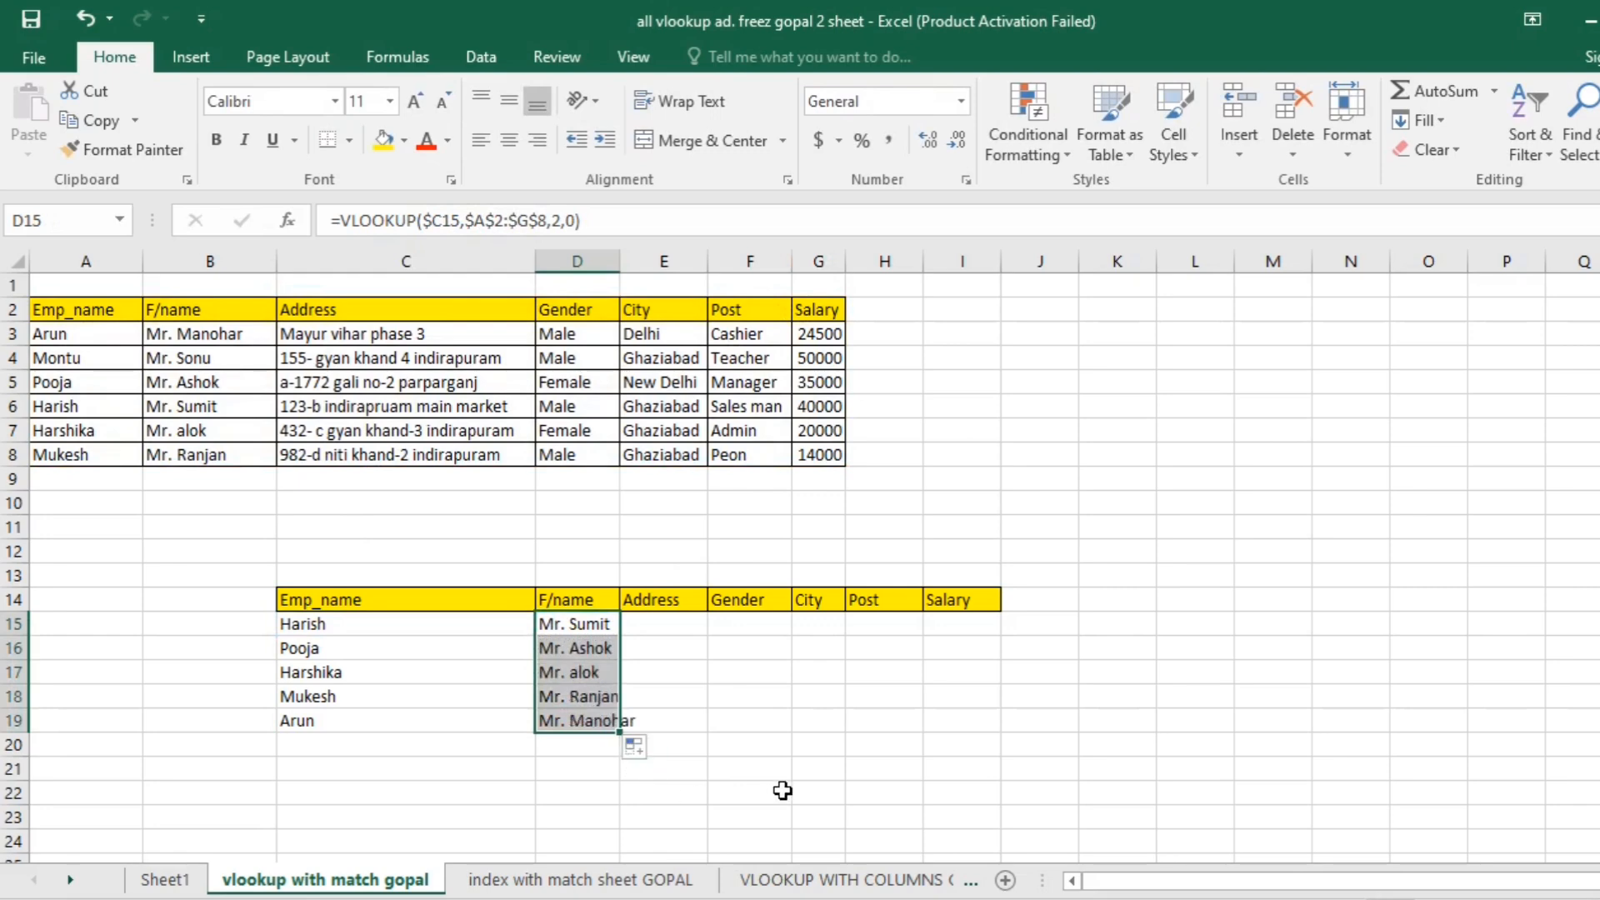
{"action": "left_click", "coordinate": [823, 736]}
{"action": "left_click", "coordinate": [575, 625]}
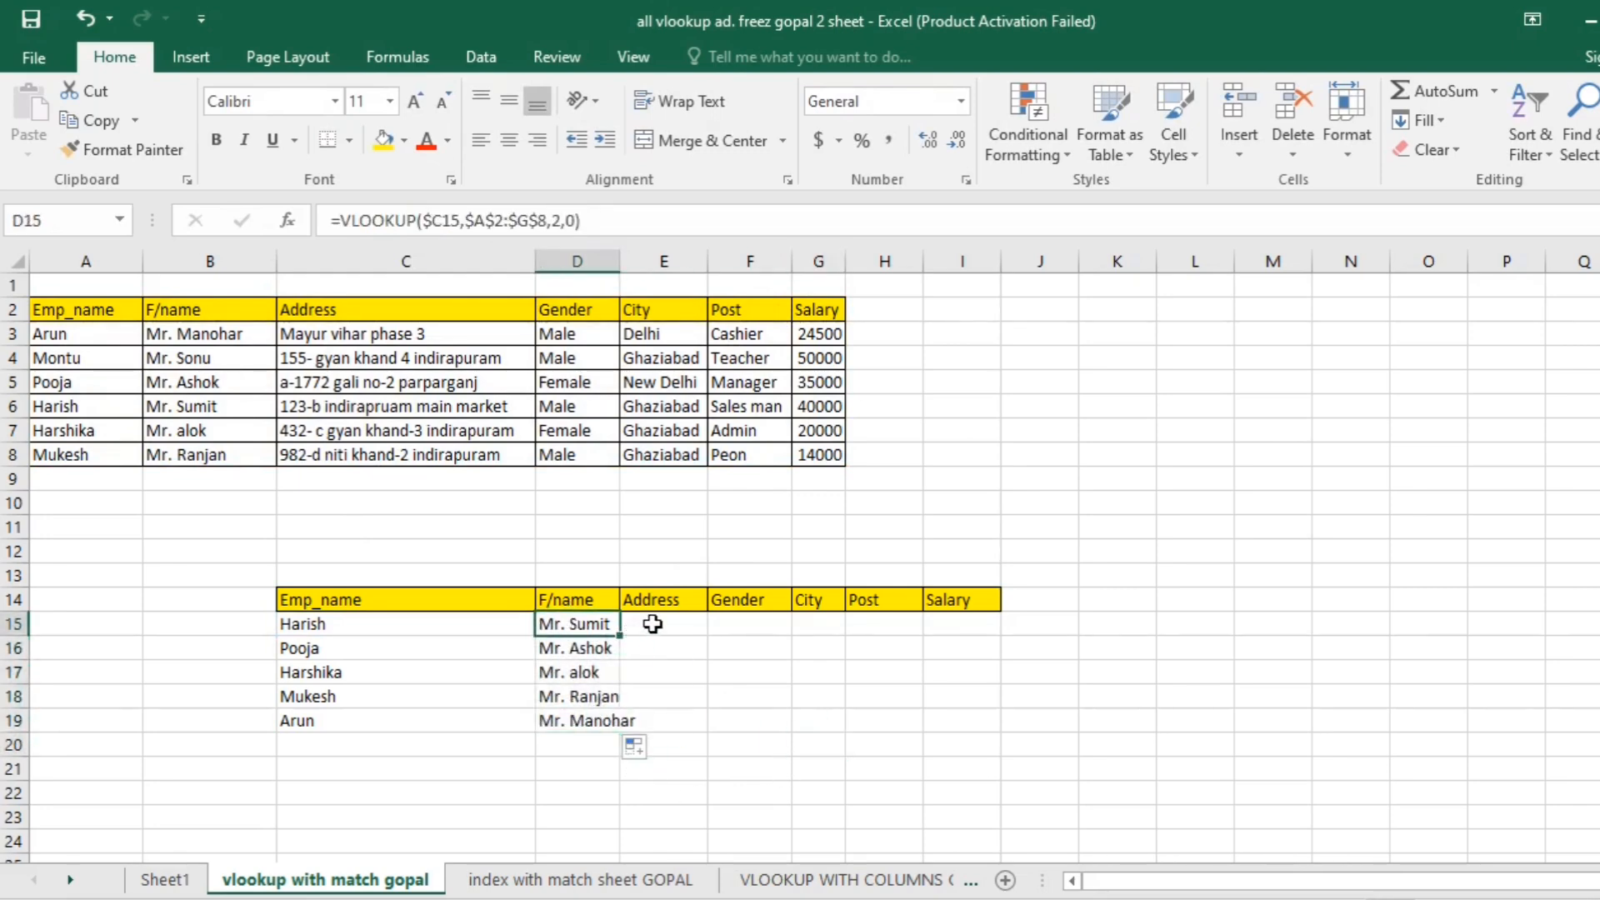
{"action": "left_click", "coordinate": [662, 655]}
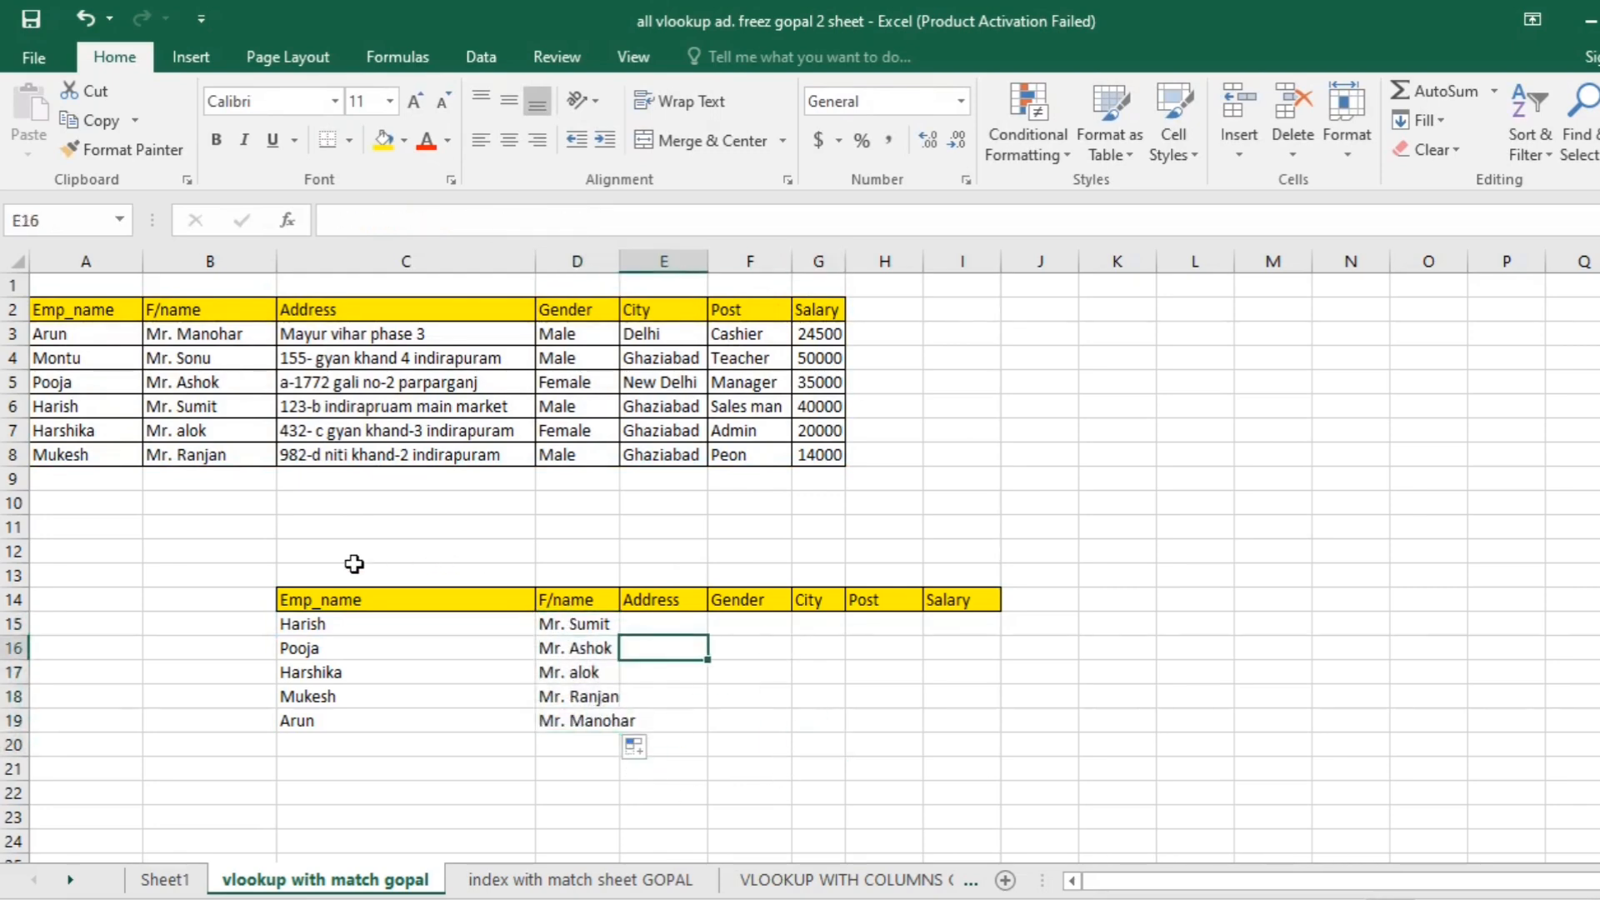
- Number the lower table's columns 1 to 7 in C13:I13, above its header row
{"action": "left_click", "coordinate": [355, 565]}
{"action": "type", "text": "1"}
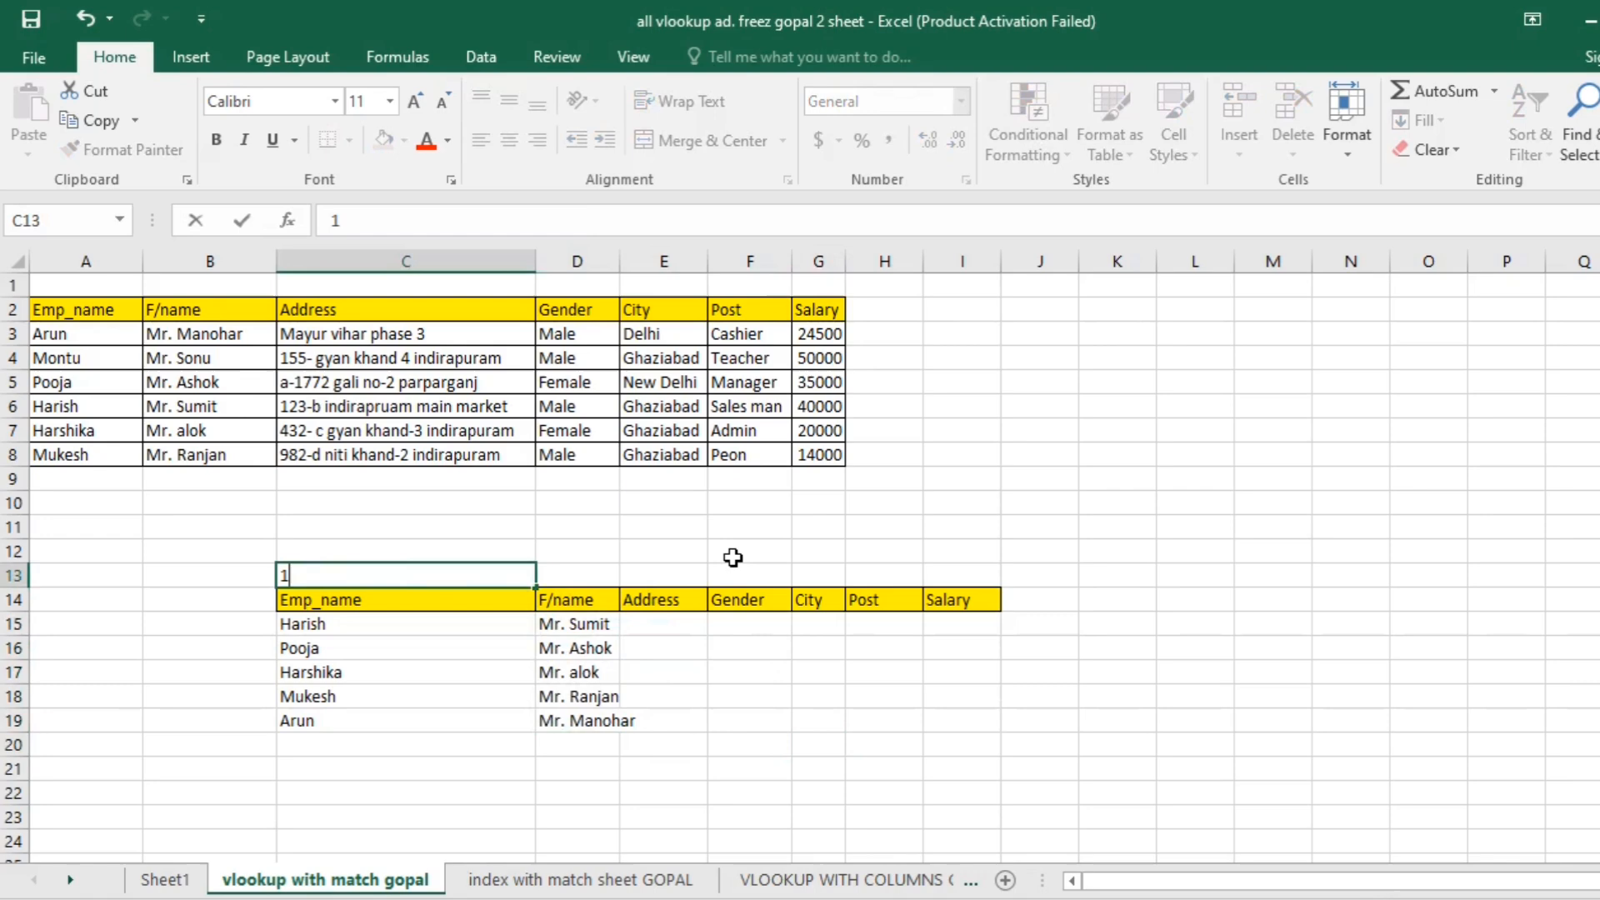
{"action": "left_click", "coordinate": [574, 575]}
{"action": "type", "text": "2"}
{"action": "left_click", "coordinate": [675, 575]}
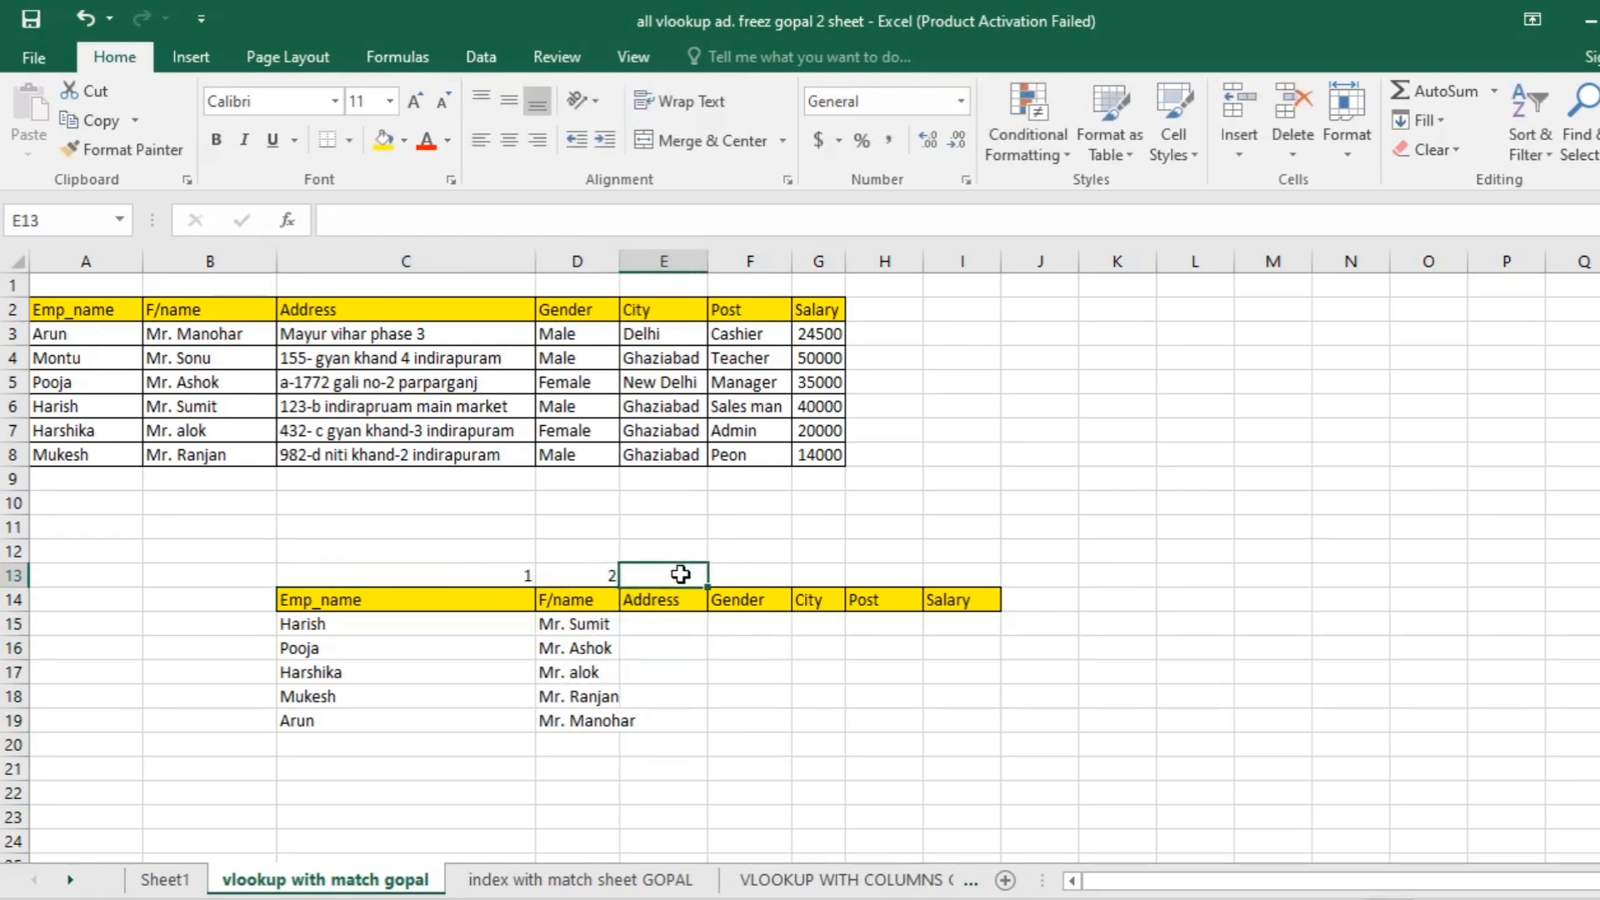
{"action": "type", "text": "3"}
{"action": "left_click", "coordinate": [754, 575]}
{"action": "type", "text": "4"}
{"action": "left_click", "coordinate": [801, 574]}
{"action": "type", "text": "5"}
{"action": "left_click", "coordinate": [911, 574]}
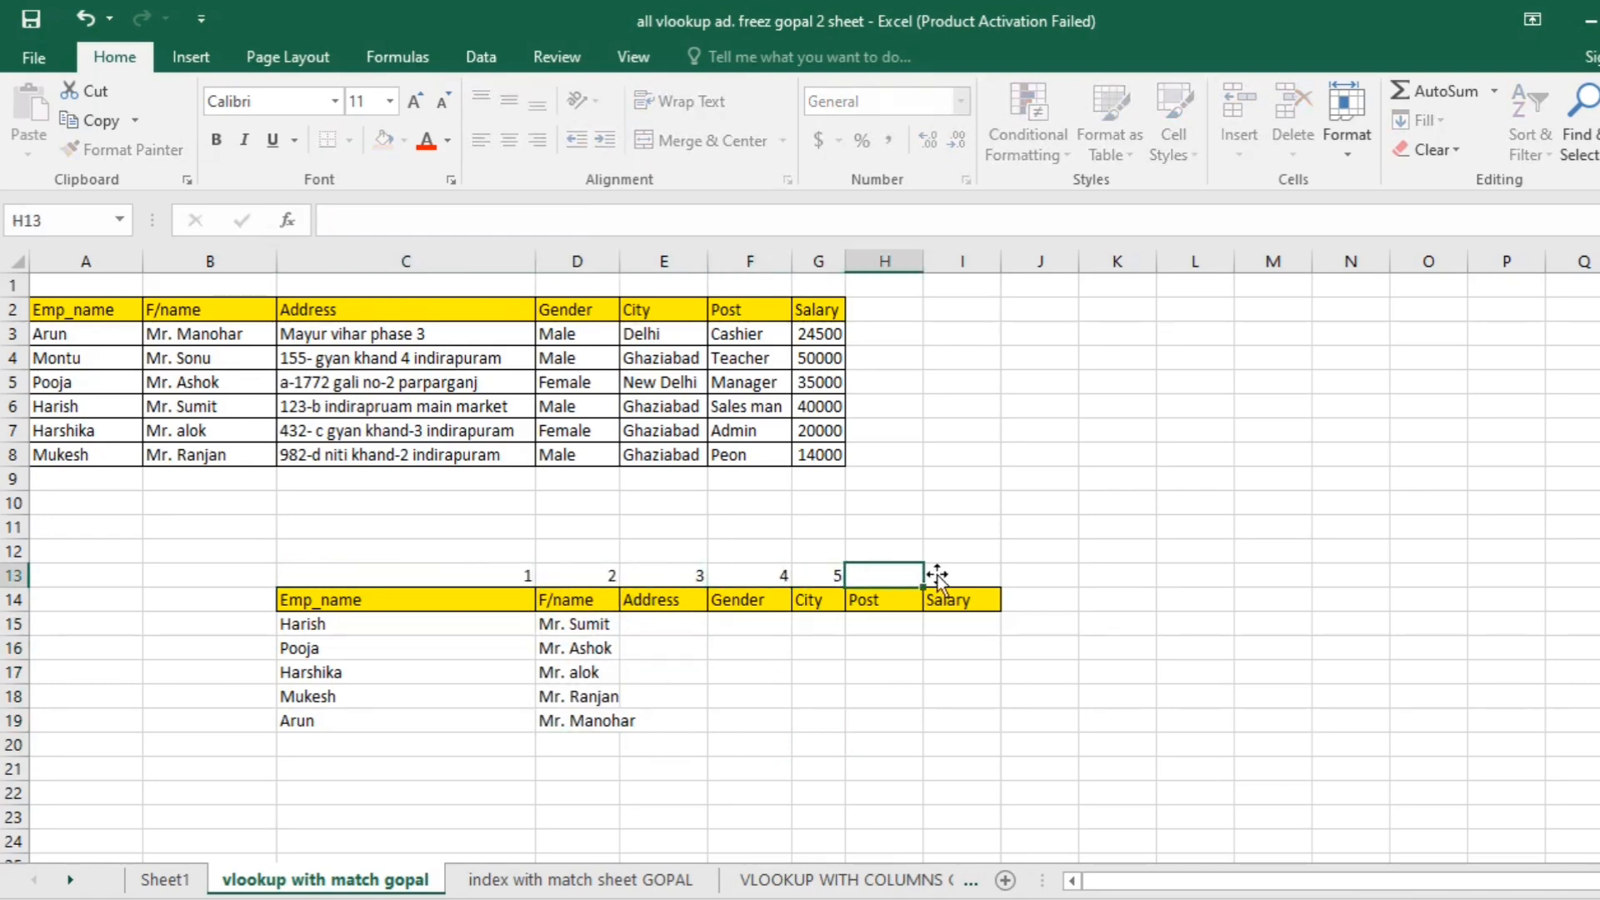
{"action": "type", "text": "6"}
{"action": "left_click", "coordinate": [946, 574]}
{"action": "type", "text": "7"}
{"action": "left_click", "coordinate": [669, 693]}
- Clear D15:E21 and start a new VLOOKUP formula in D15 with $C15 as the lookup value
{"action": "left_click_drag", "start_coordinate": [580, 626], "coordinate": [683, 767]}
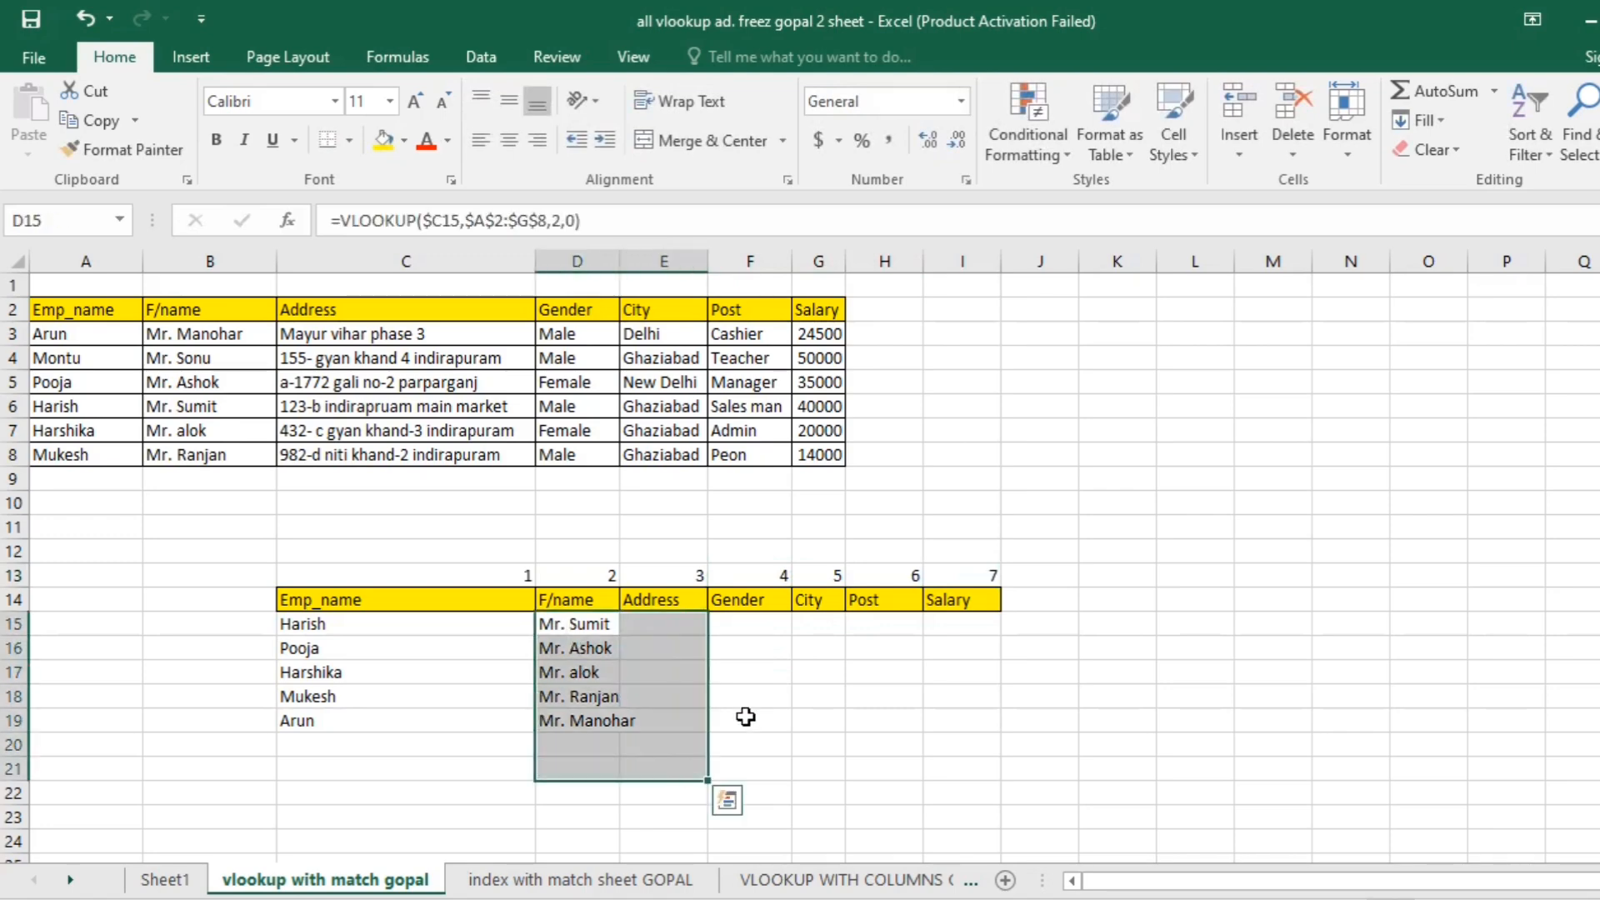
{"action": "key", "text": "Delete"}
{"action": "left_click", "coordinate": [597, 621]}
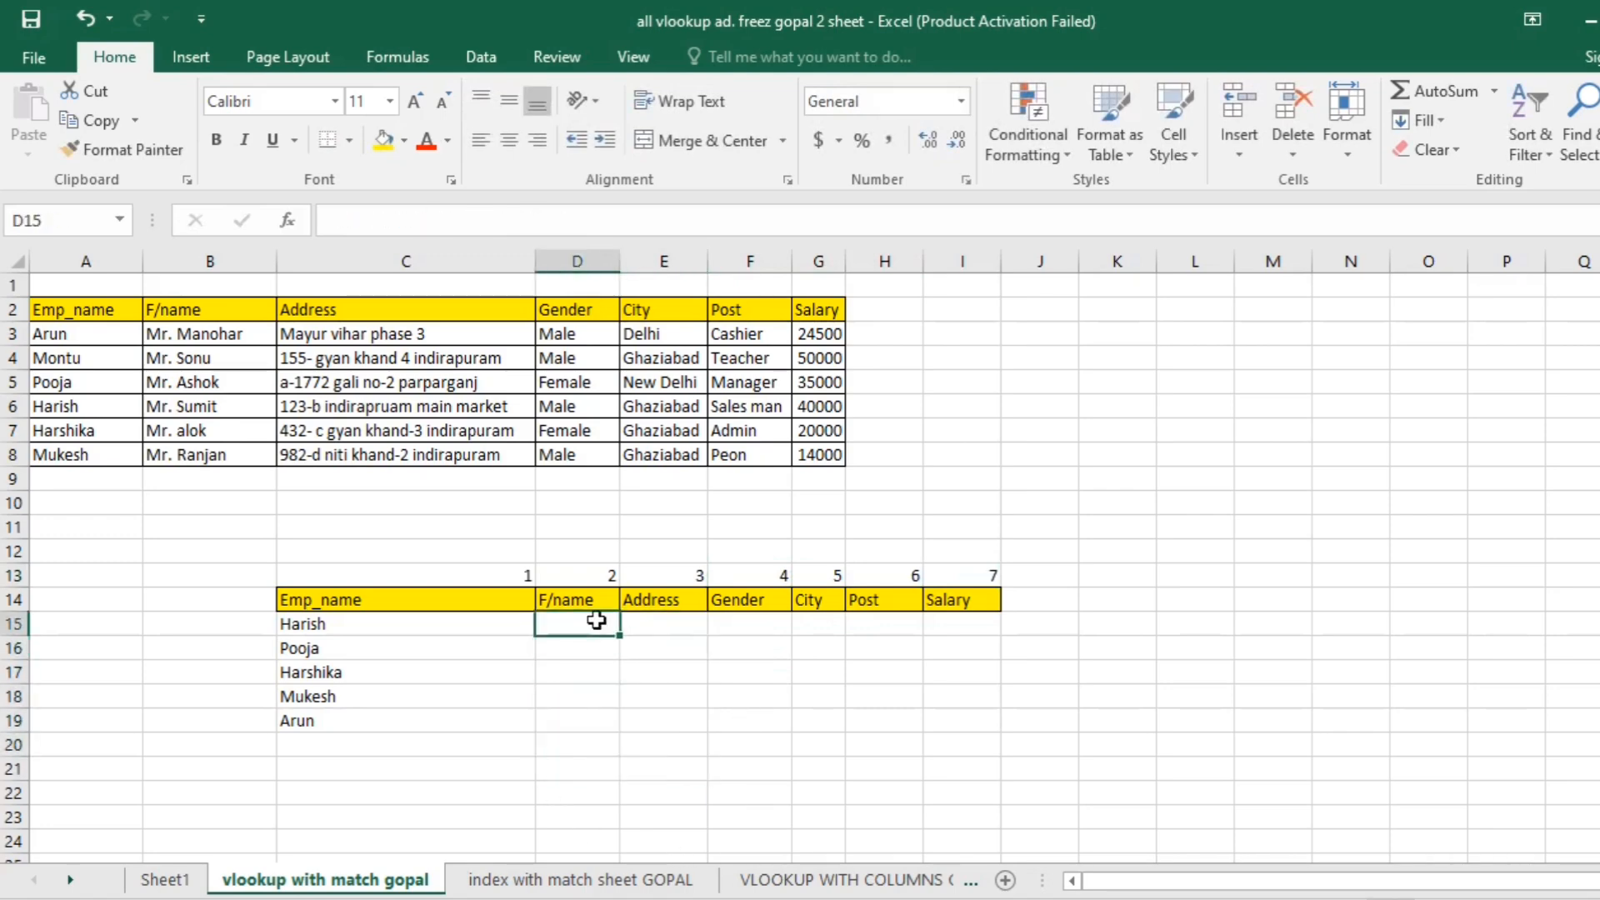
{"action": "type", "text": "=vlo"}
{"action": "key", "text": "Tab"}
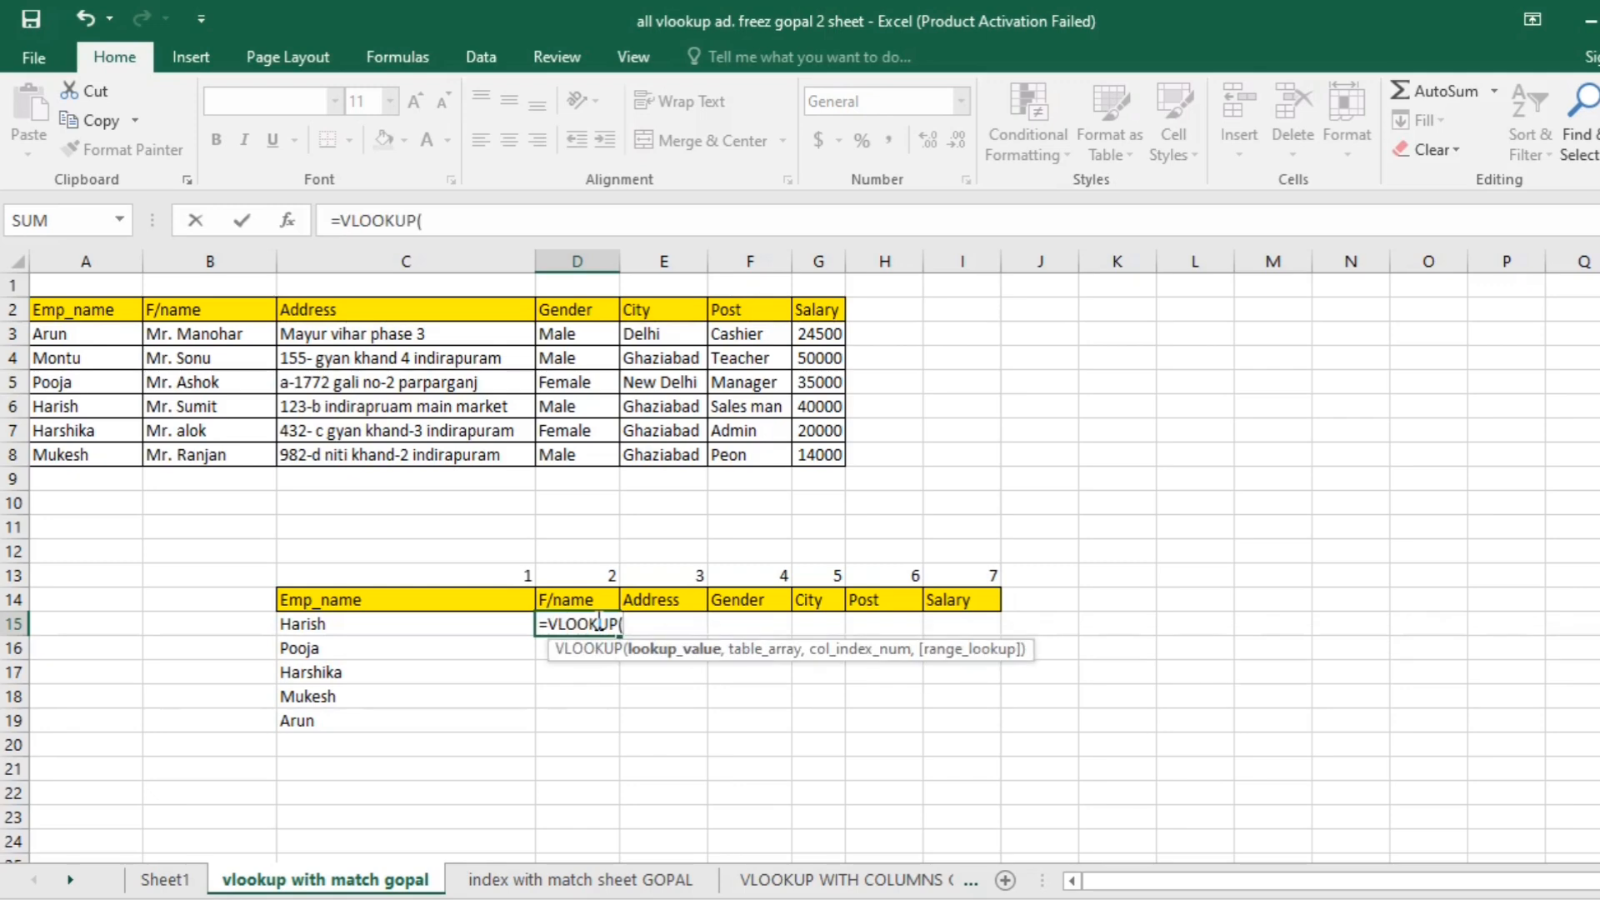
{"action": "left_click", "coordinate": [458, 626]}
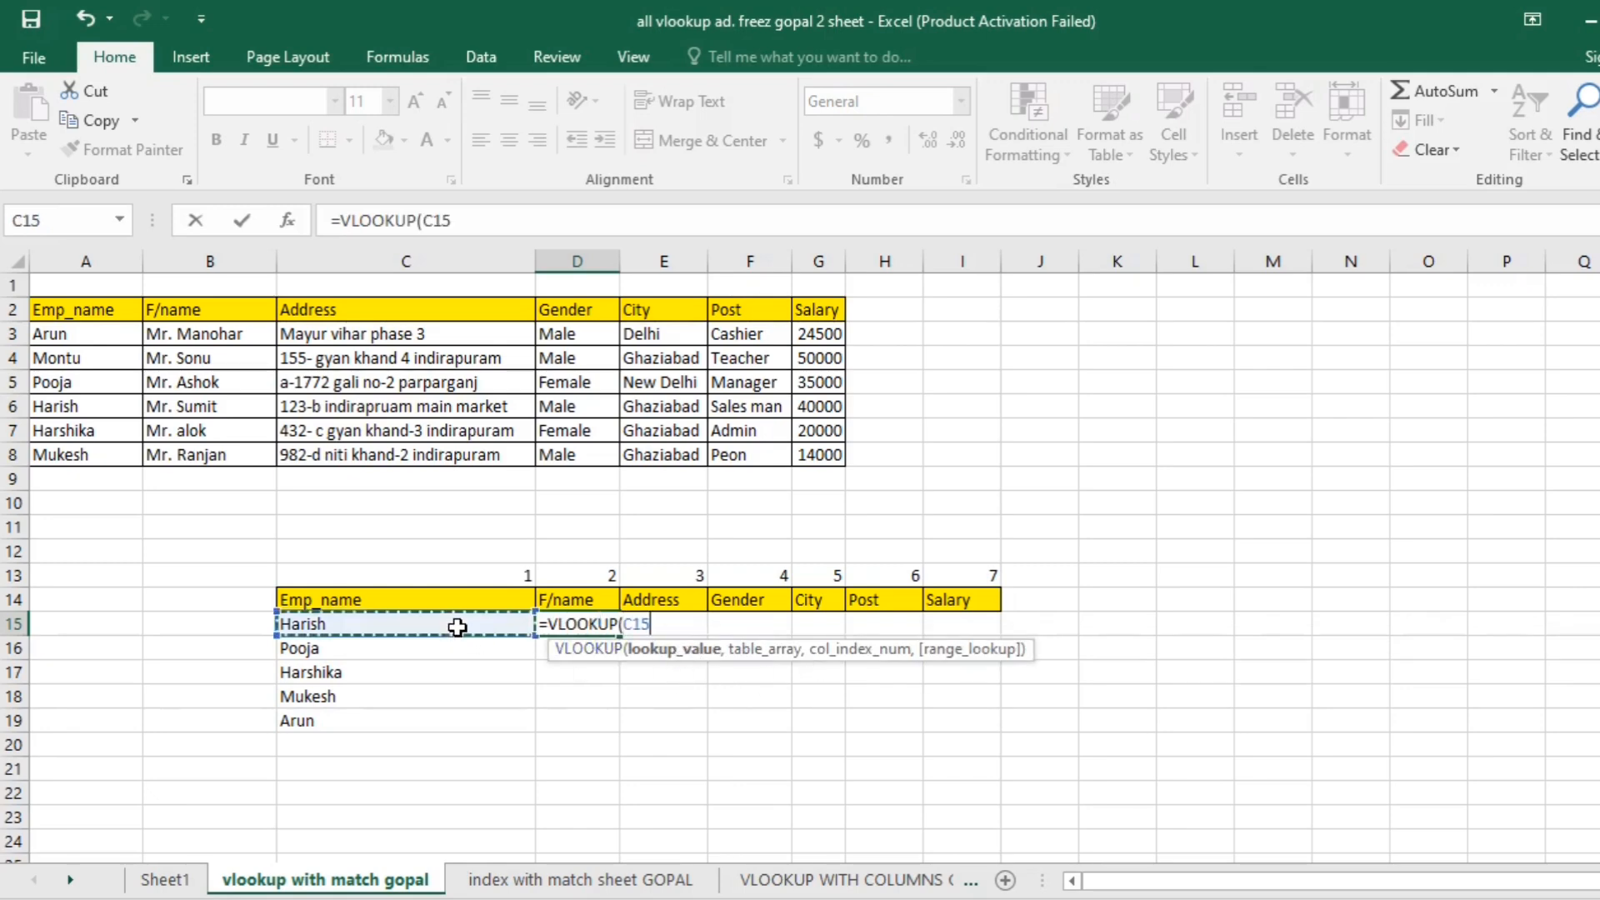
{"action": "key", "text": "F4"}
{"action": "key", "text": "F4"}
{"action": "key", "text": "F4"}
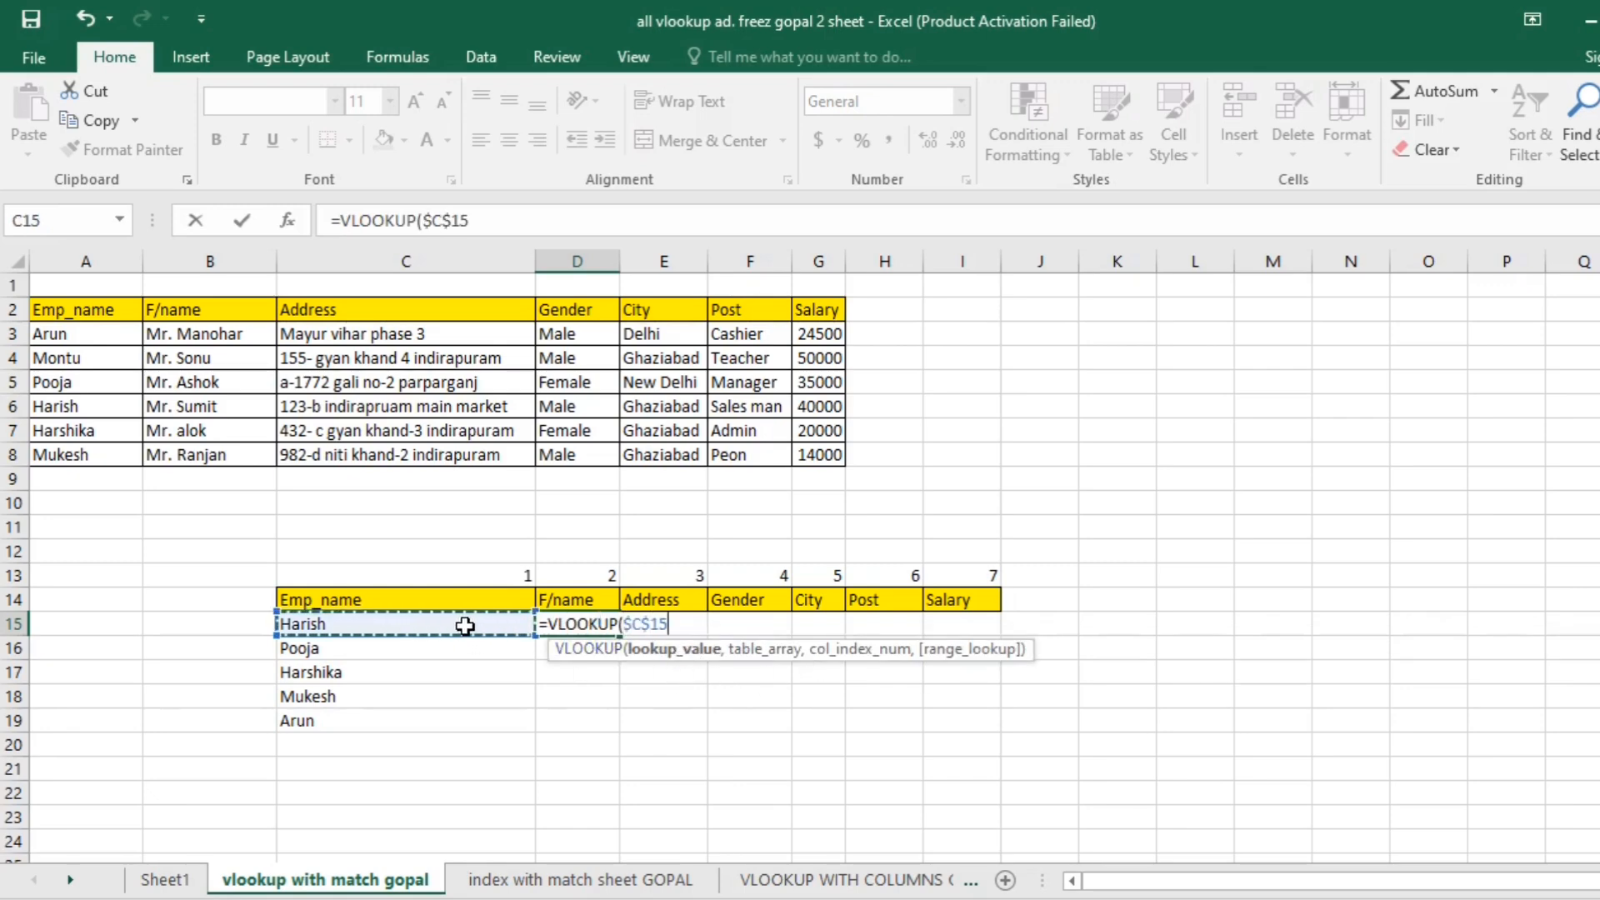
{"action": "type", "text": ","}
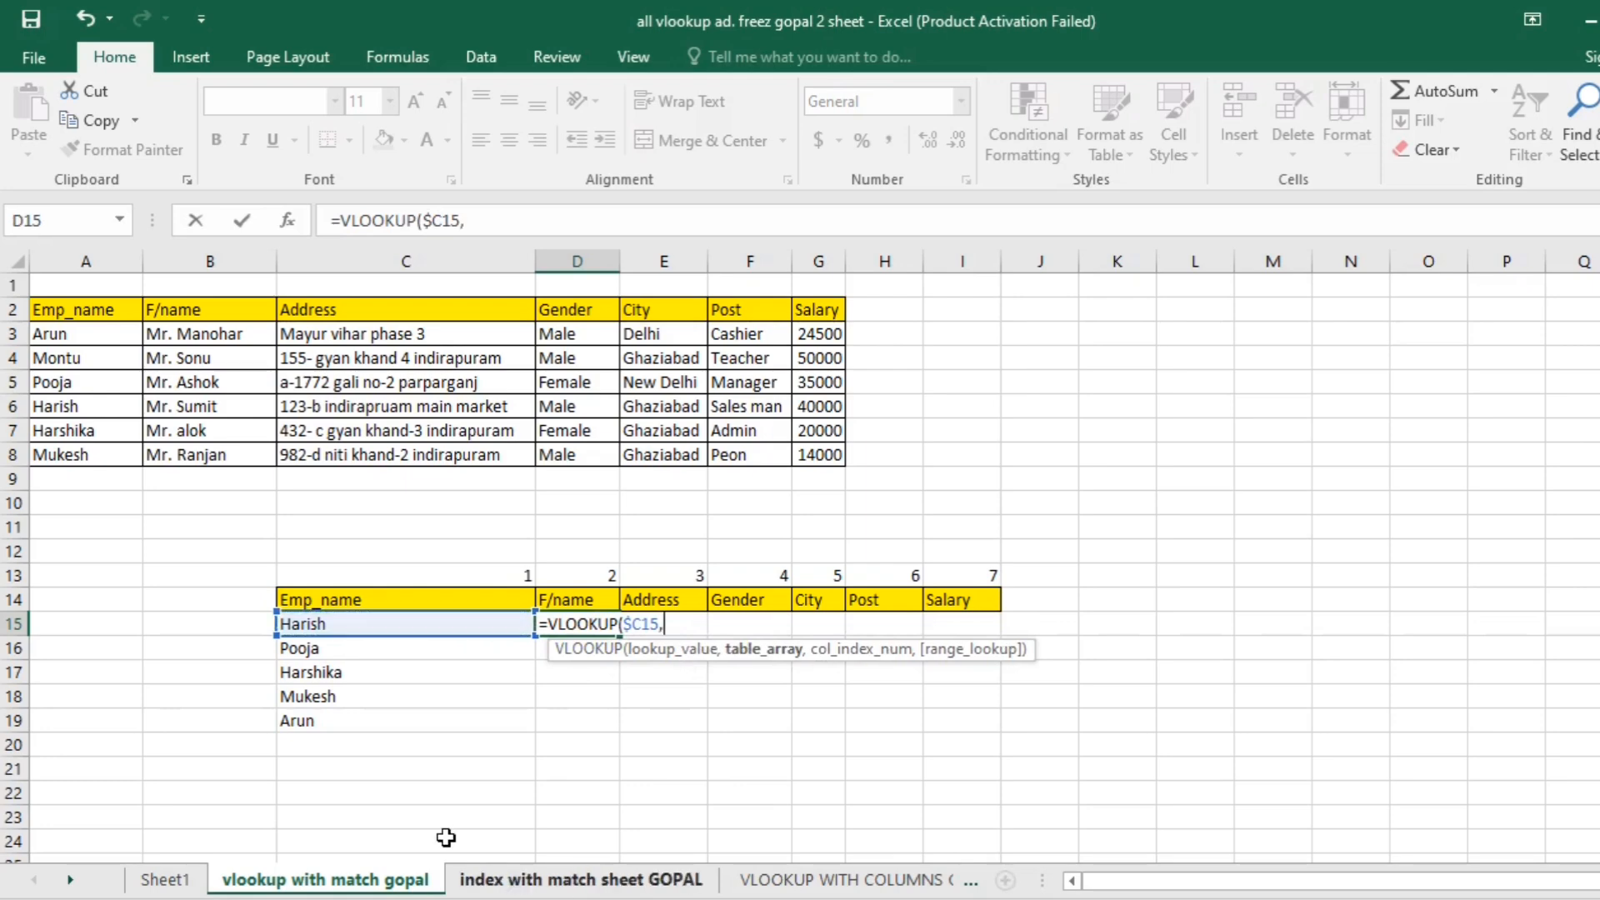
- Complete the D15 formula with the table range $A$2:$G$8 and the column index range $C$13:$I$13
{"action": "left_click_drag", "start_coordinate": [125, 309], "coordinate": [815, 456]}
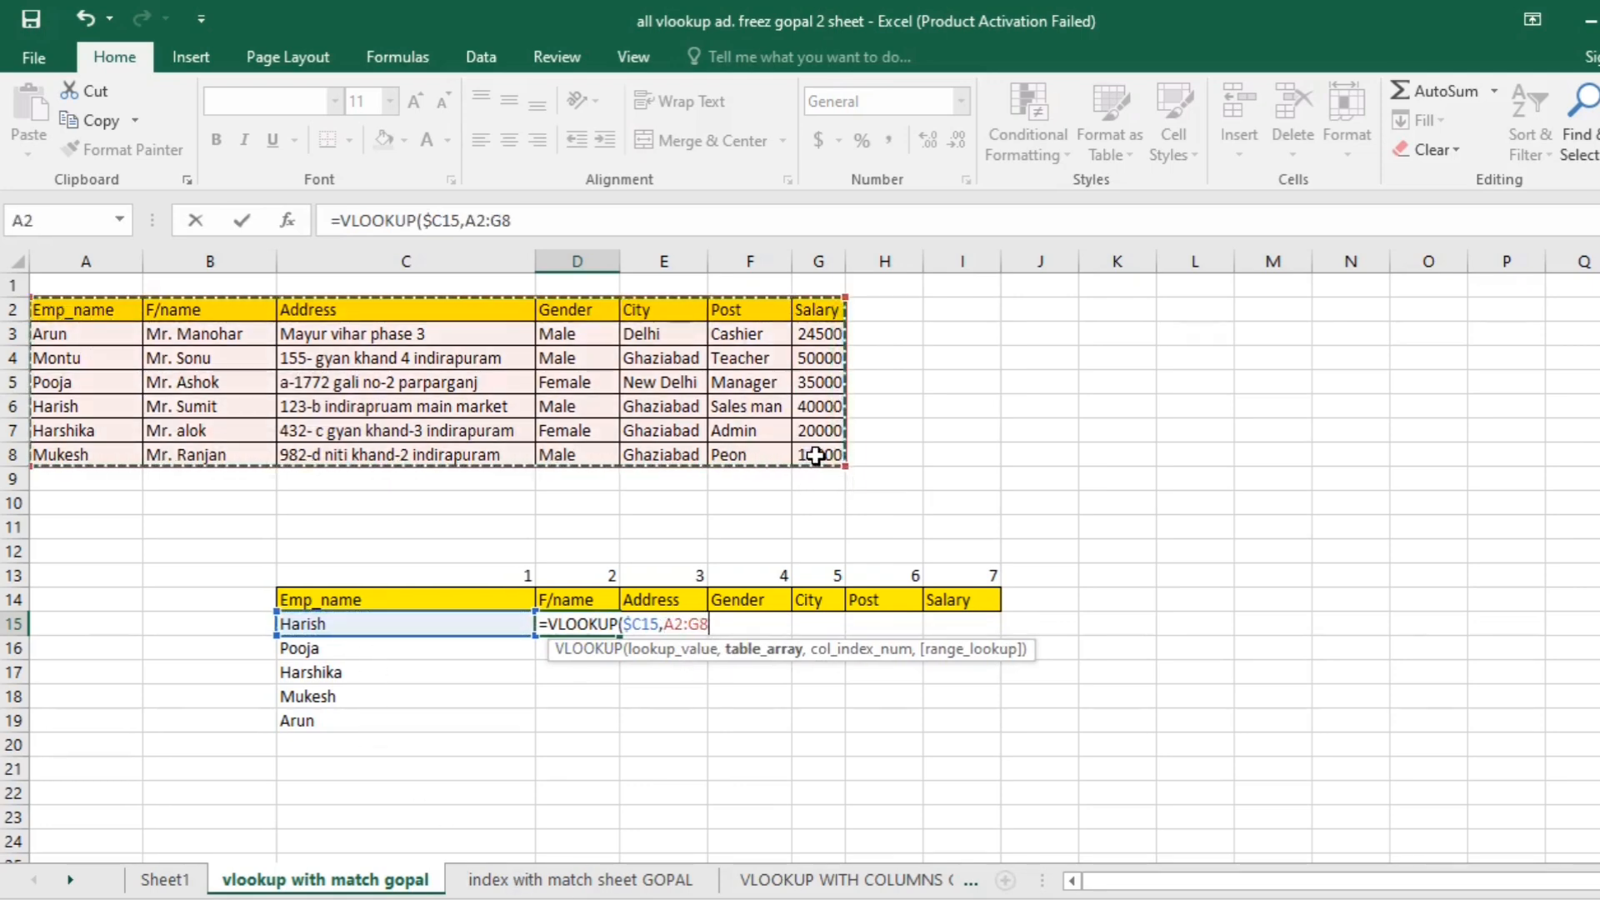
{"action": "key", "text": "F4"}
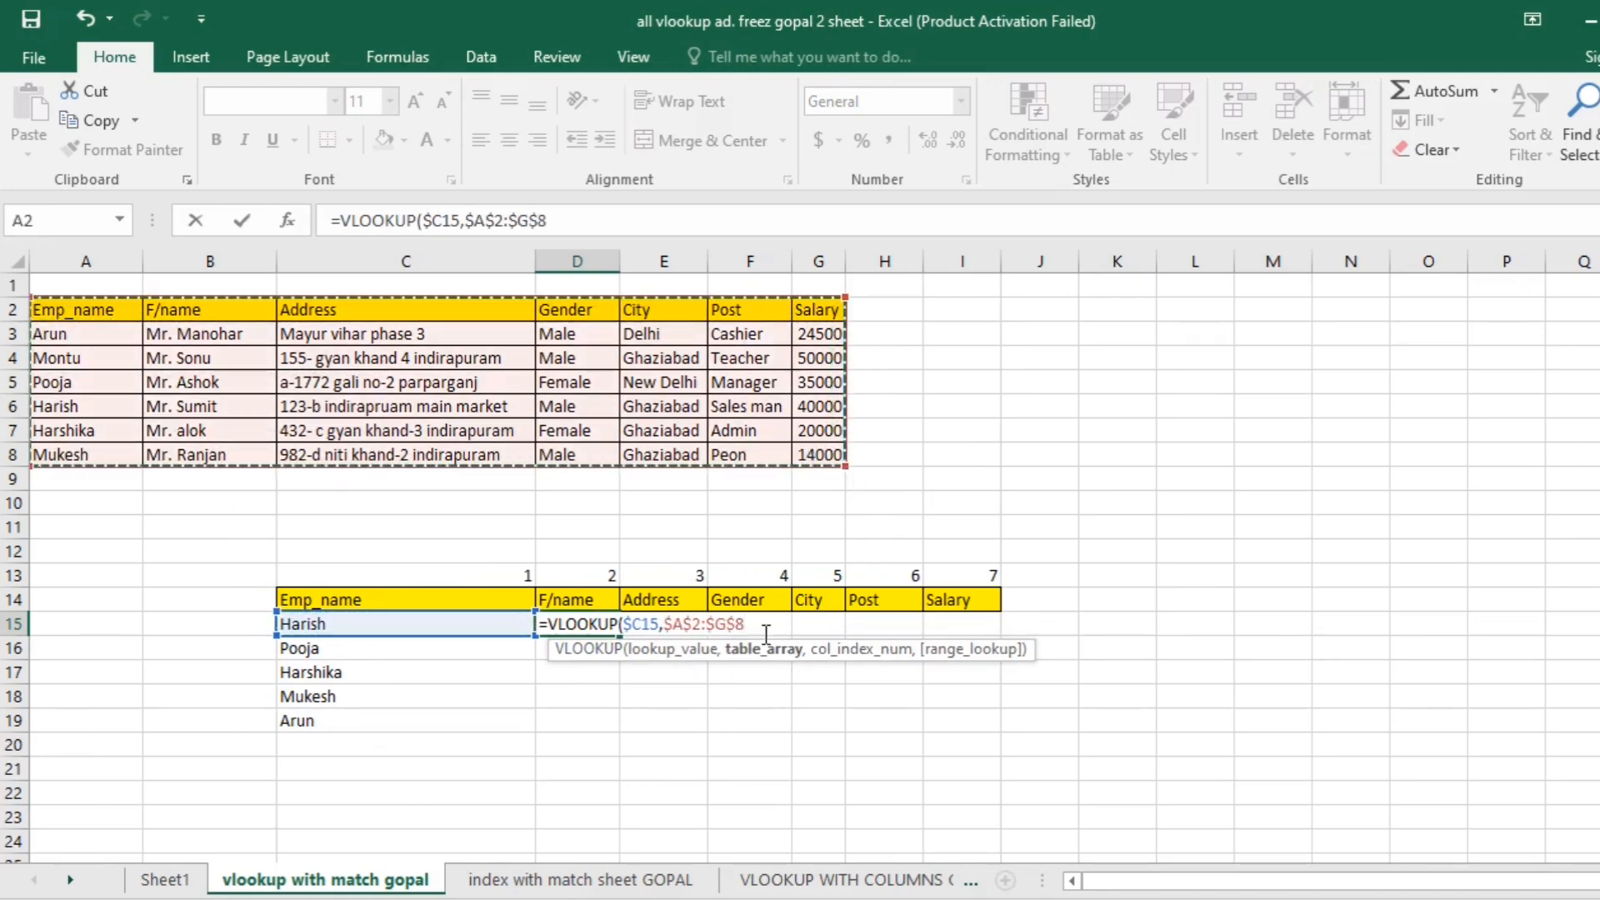
{"action": "type", "text": ","}
{"action": "left_click_drag", "start_coordinate": [487, 573], "coordinate": [945, 577]}
{"action": "key", "text": "F4"}
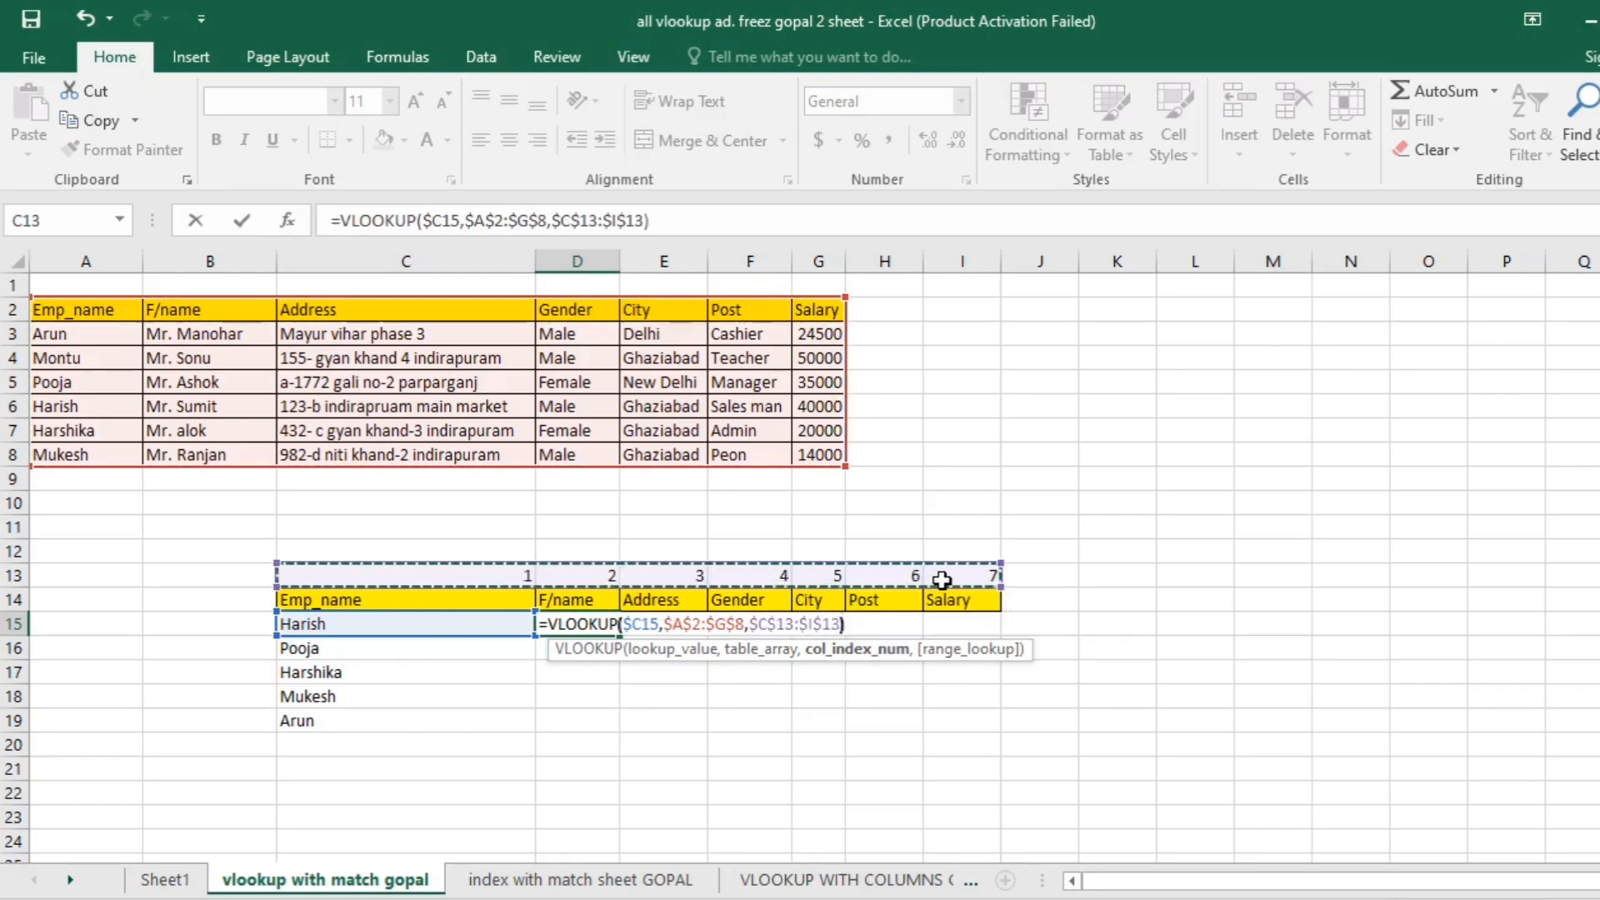
{"action": "type", "text": ")"}
{"action": "key", "text": "Return"}
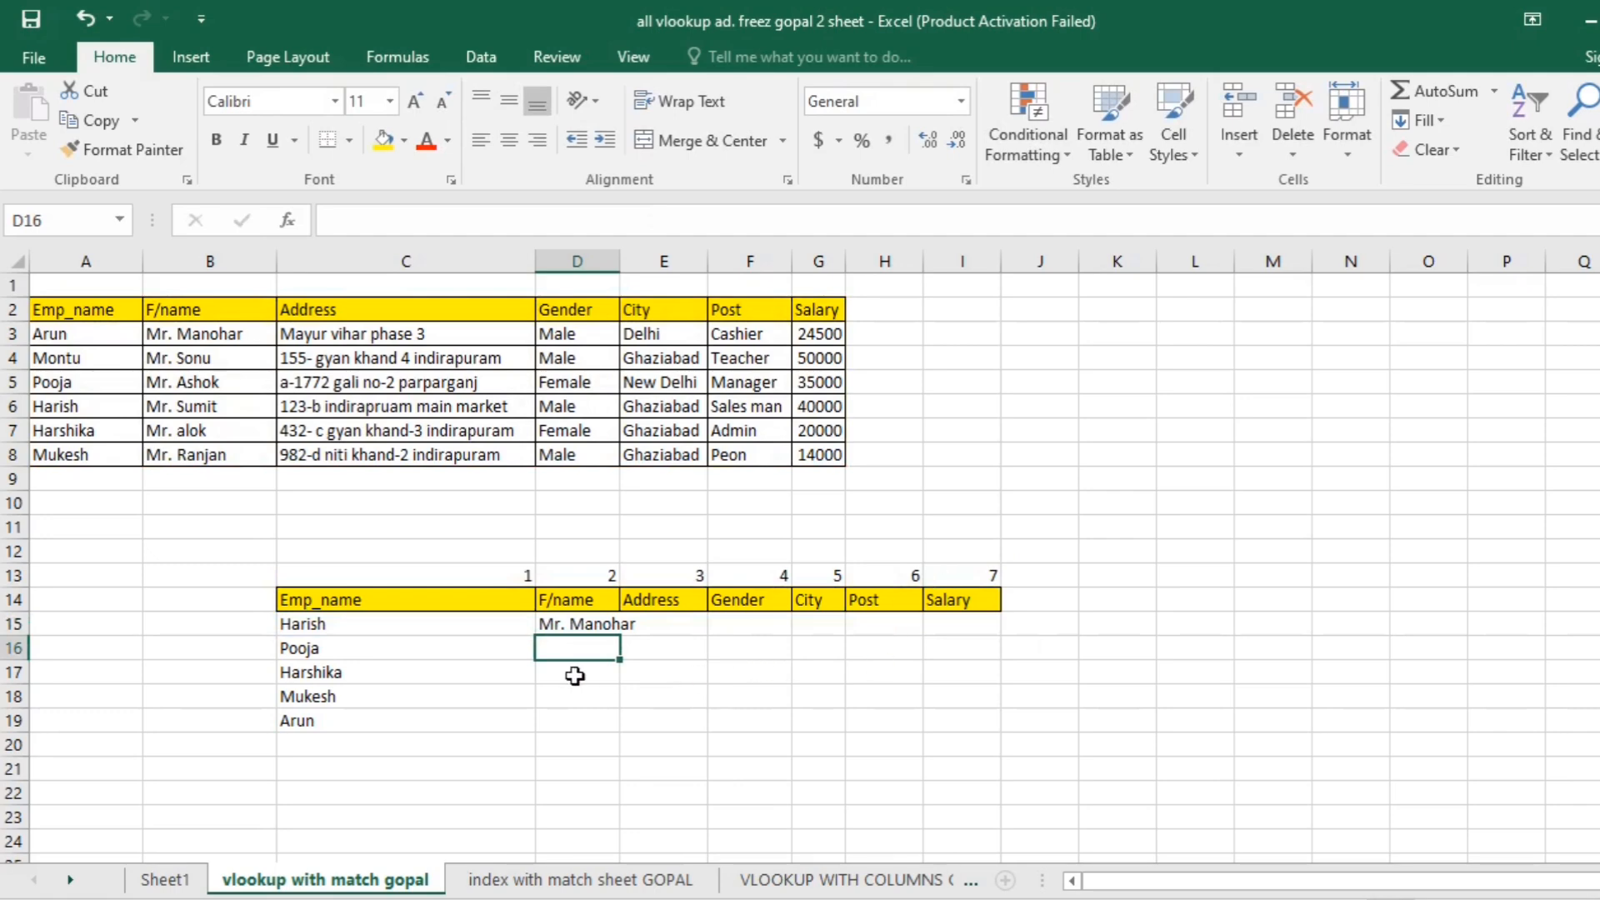
- Fill the D15 VLOOKUP formula down to row 19 and across to column I
{"action": "left_click", "coordinate": [602, 620]}
{"action": "left_click_drag", "start_coordinate": [623, 640], "coordinate": [621, 741]}
{"action": "left_click_drag", "start_coordinate": [818, 724], "coordinate": [982, 721]}
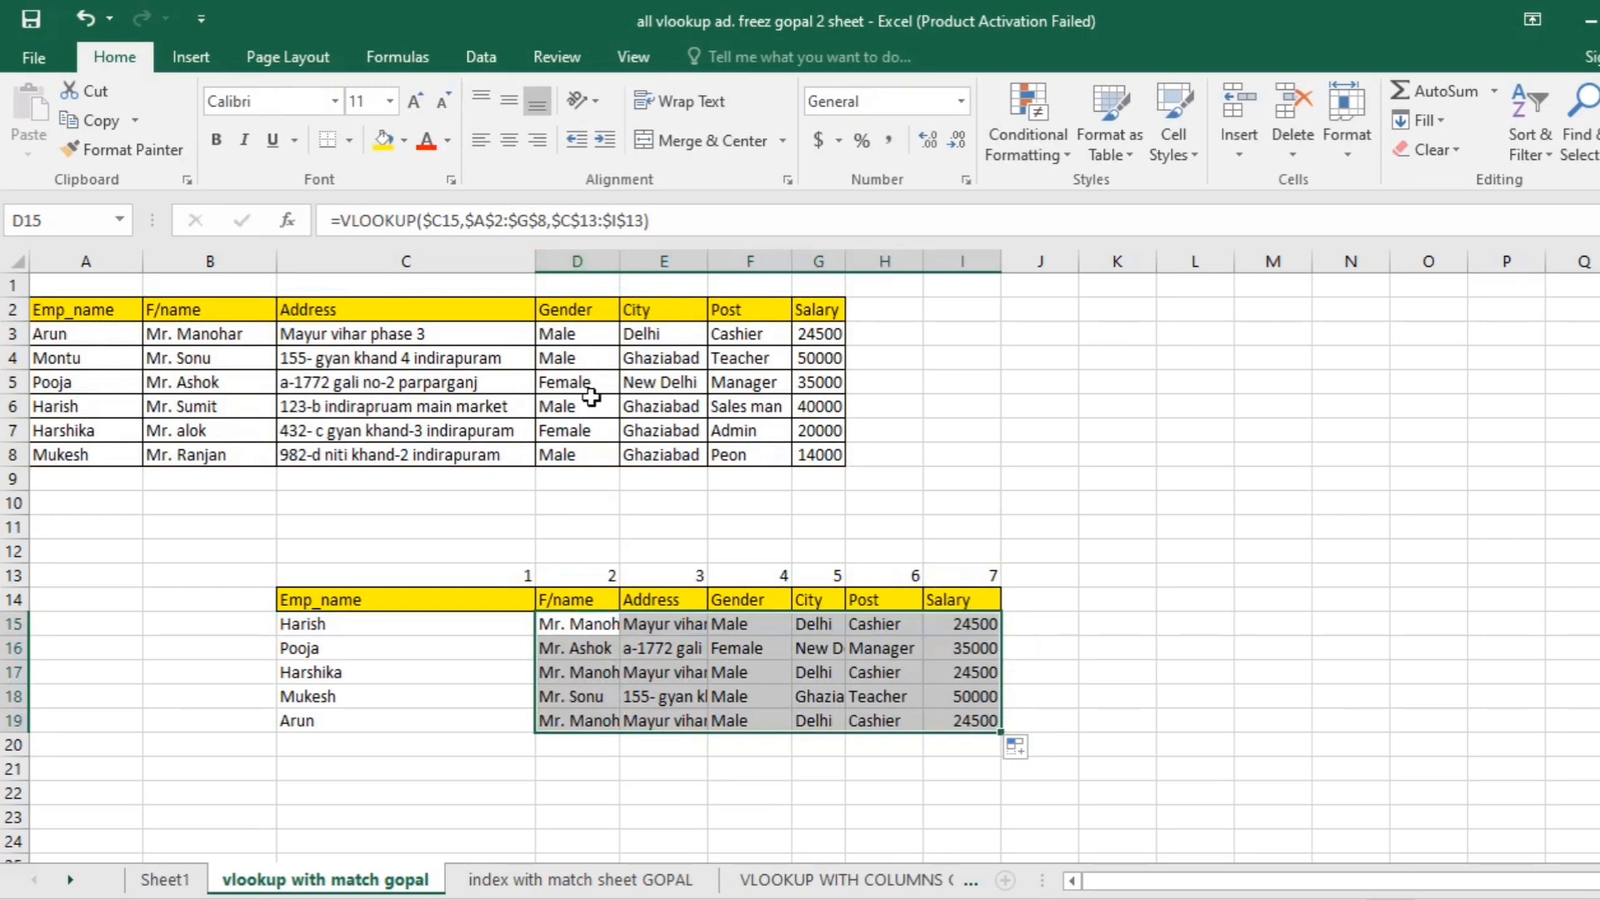
- AutoFit the widths of columns C through I to their contents
{"action": "left_click_drag", "start_coordinate": [406, 260], "coordinate": [954, 265]}
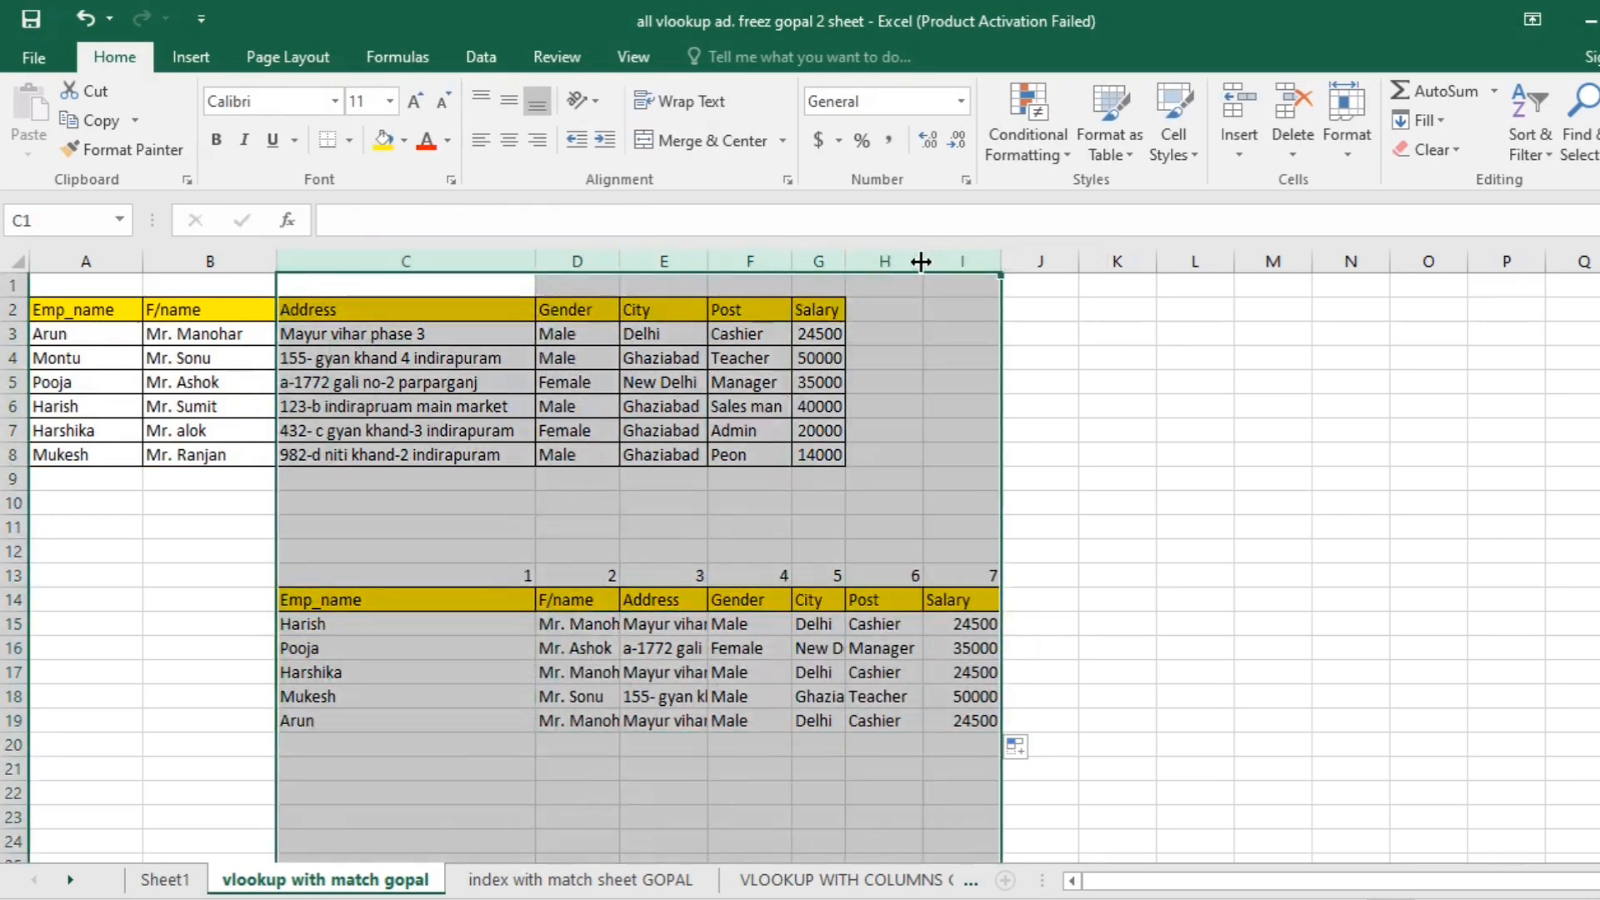
{"action": "double_click", "coordinate": [955, 265]}
{"action": "left_click", "coordinate": [1225, 672]}
- Examine the cell references of the filled VLOOKUP formulas in the Address column, from E16 to E18
{"action": "left_click", "coordinate": [711, 649]}
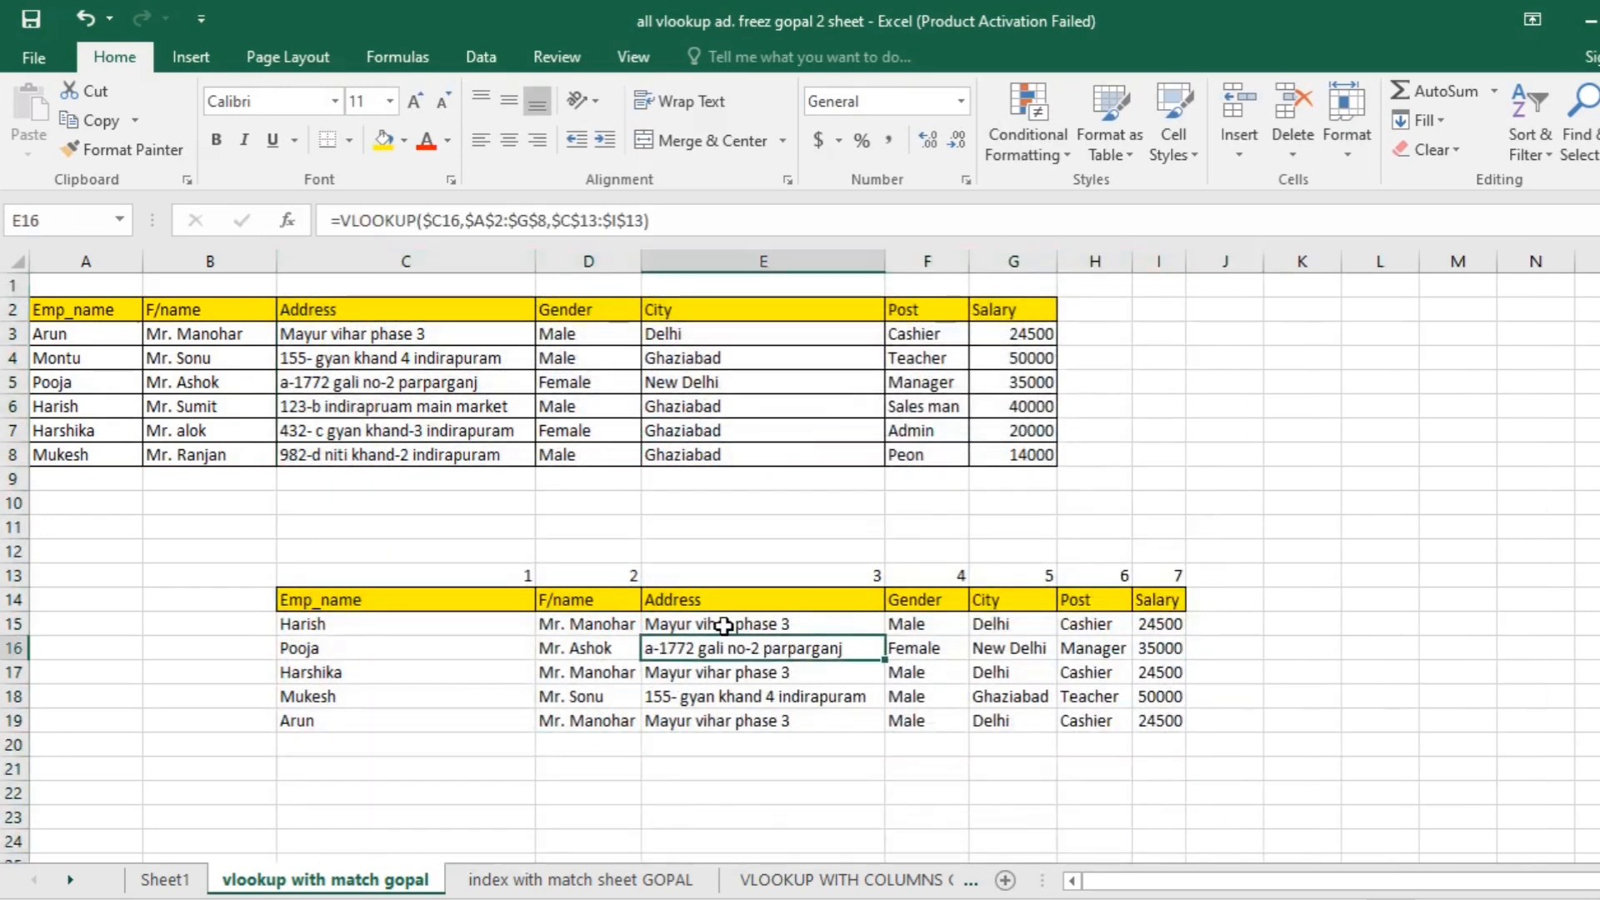
{"action": "key", "text": "F2"}
{"action": "key", "text": "Return"}
{"action": "key", "text": "F2"}
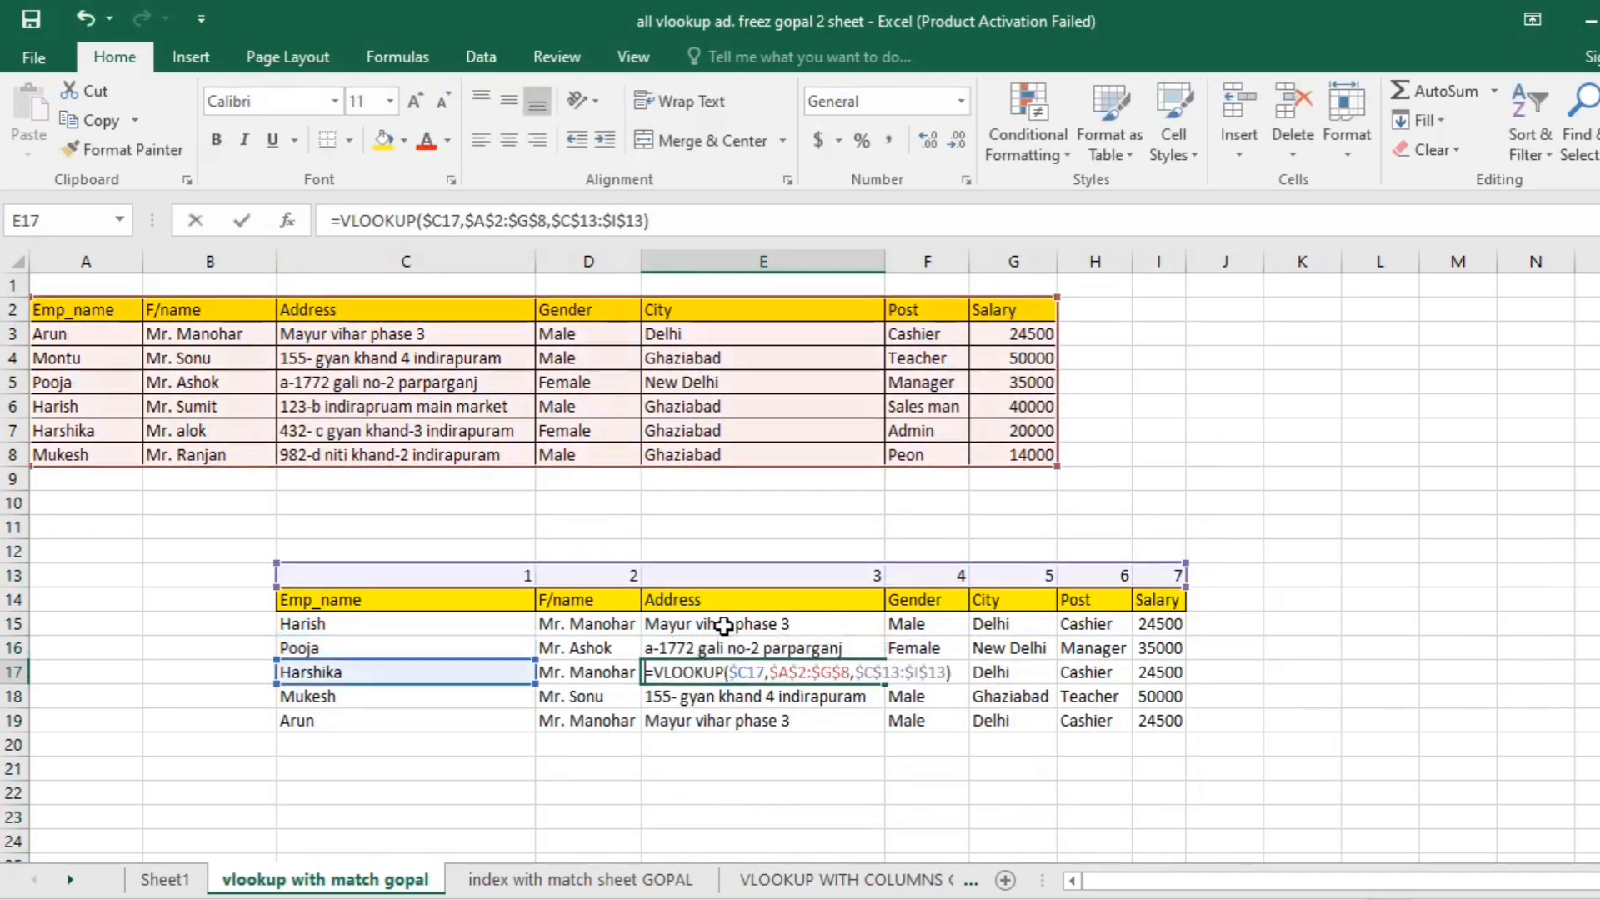
{"action": "key", "text": "Return"}
{"action": "key", "text": "F2"}
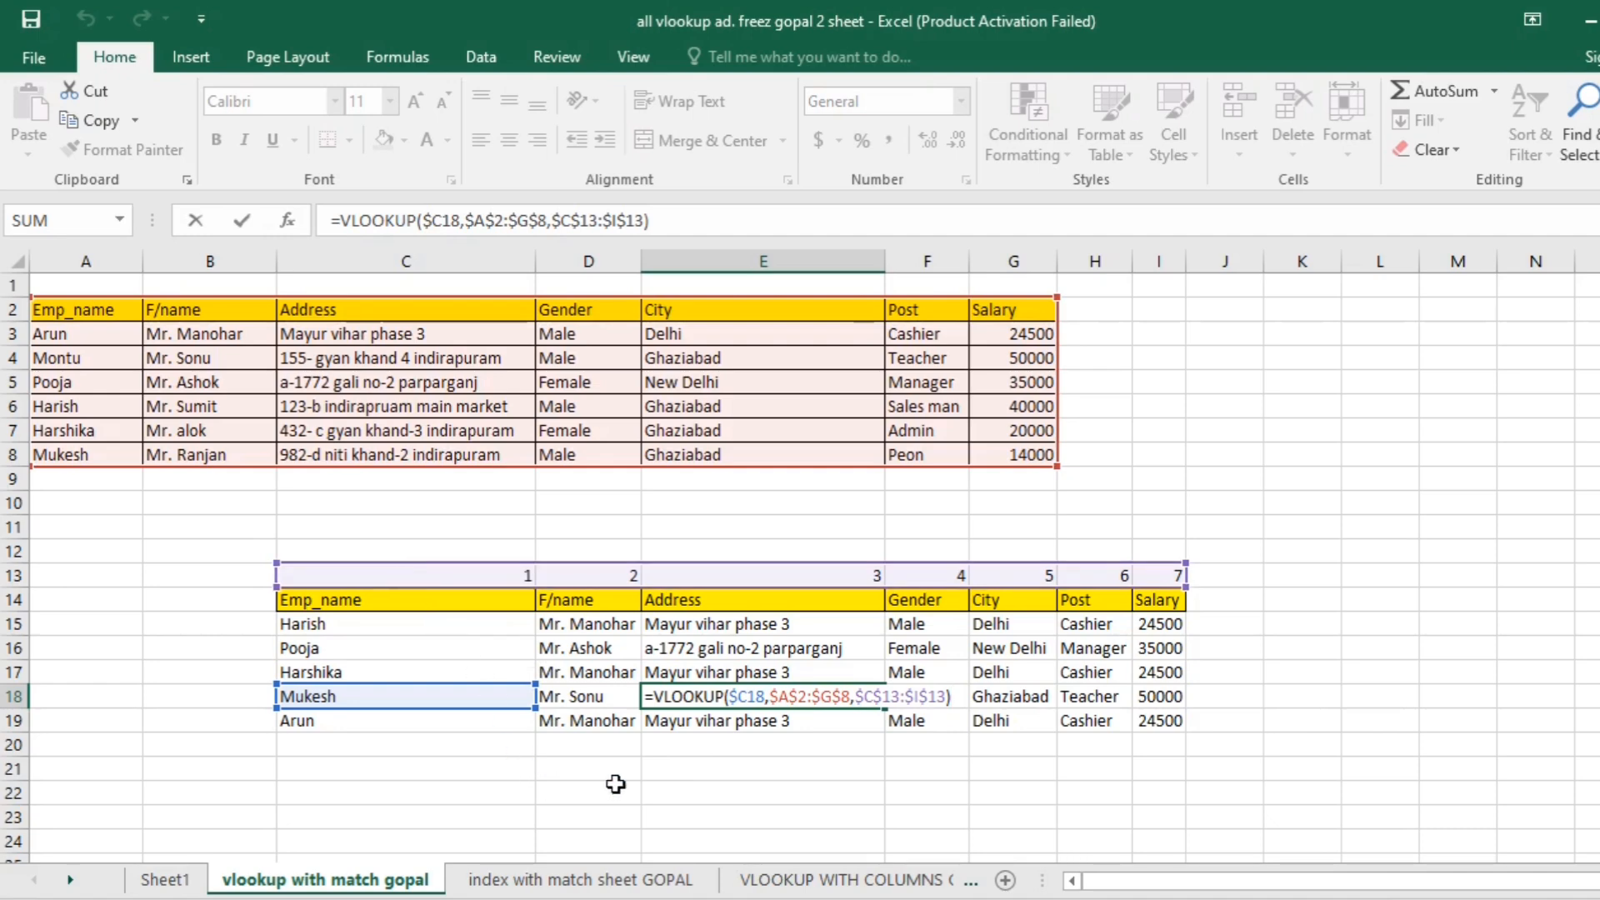
{"action": "left_click", "coordinate": [1357, 537]}
{"action": "left_click", "coordinate": [1084, 756]}
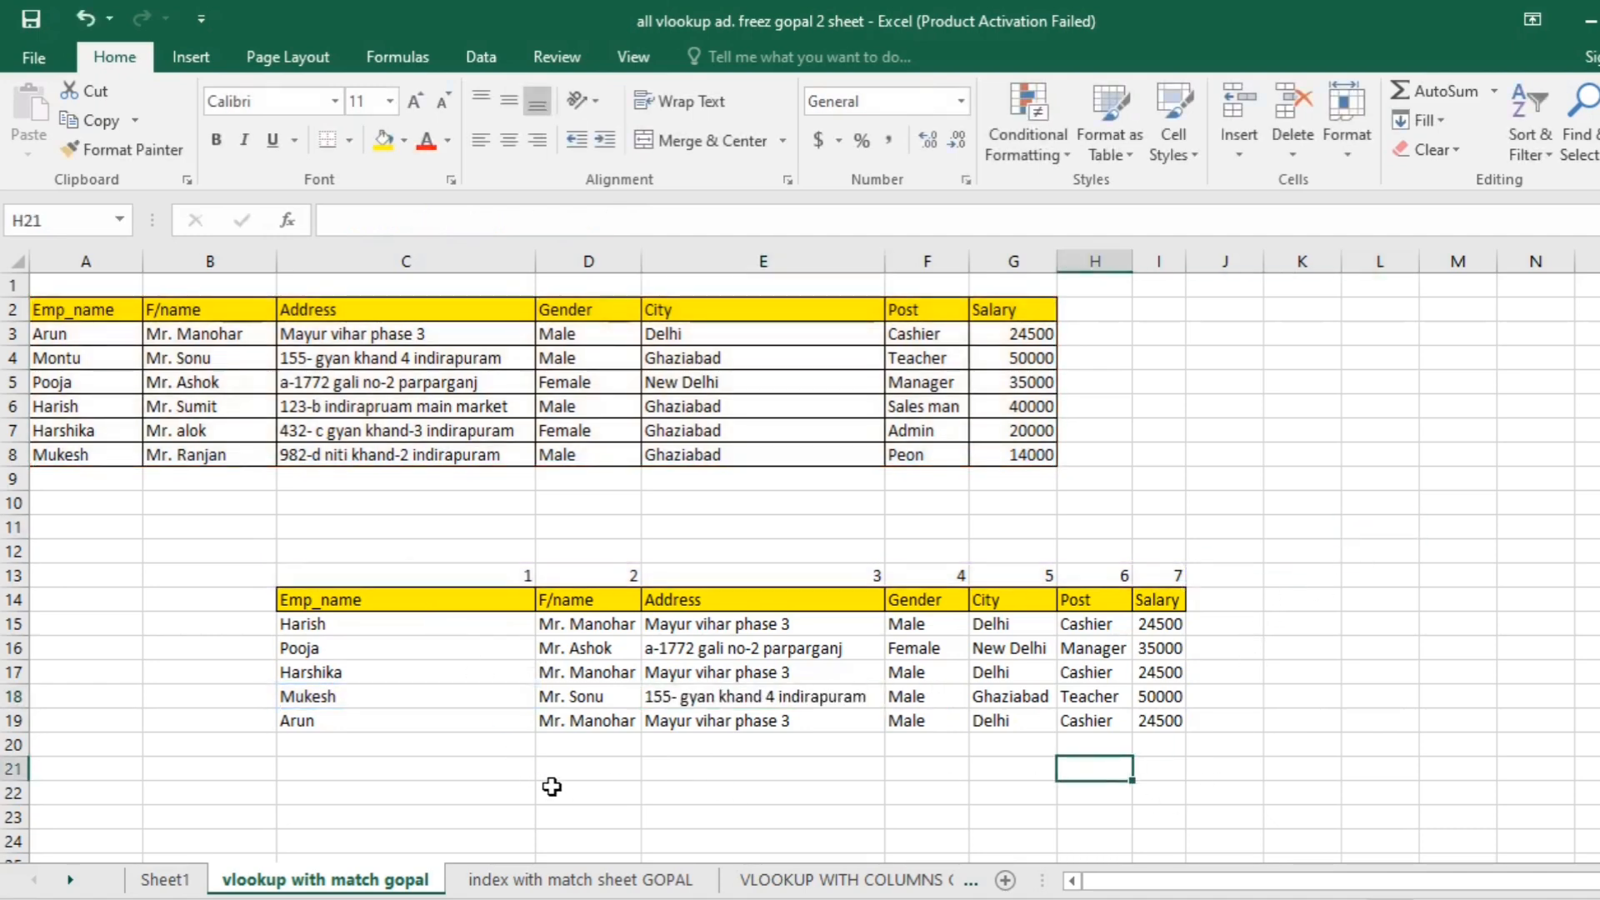
- Review the lookup value, table range and column index range in the D15 VLOOKUP formula
{"action": "left_click", "coordinate": [566, 790]}
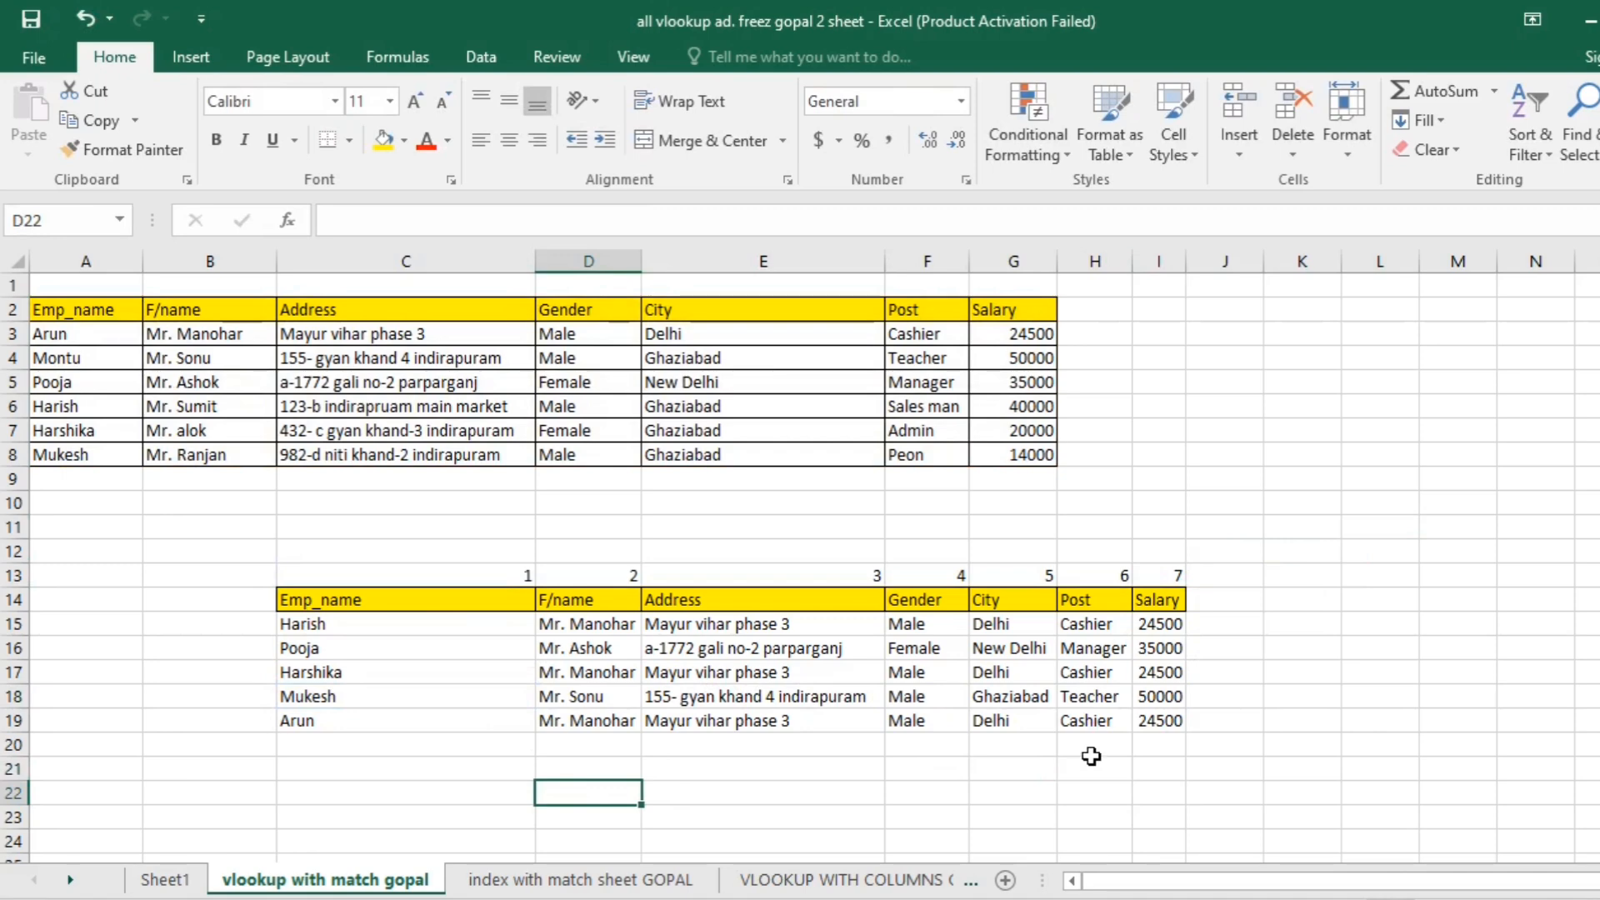
{"action": "left_click", "coordinate": [1294, 579]}
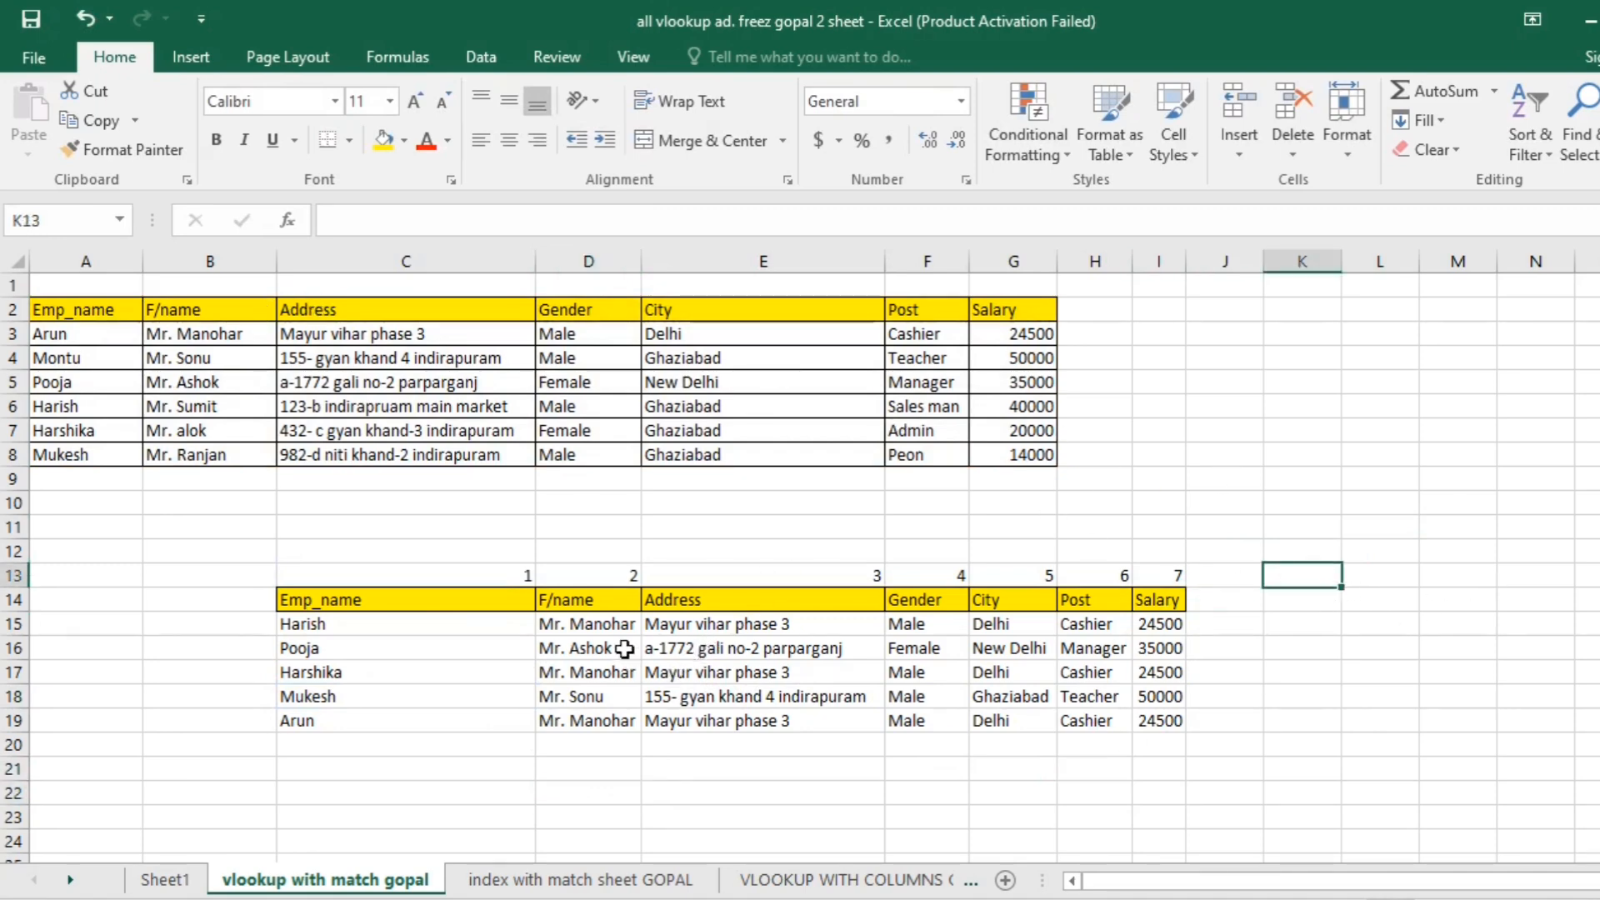
{"action": "left_click", "coordinate": [757, 652]}
{"action": "left_click", "coordinate": [621, 627]}
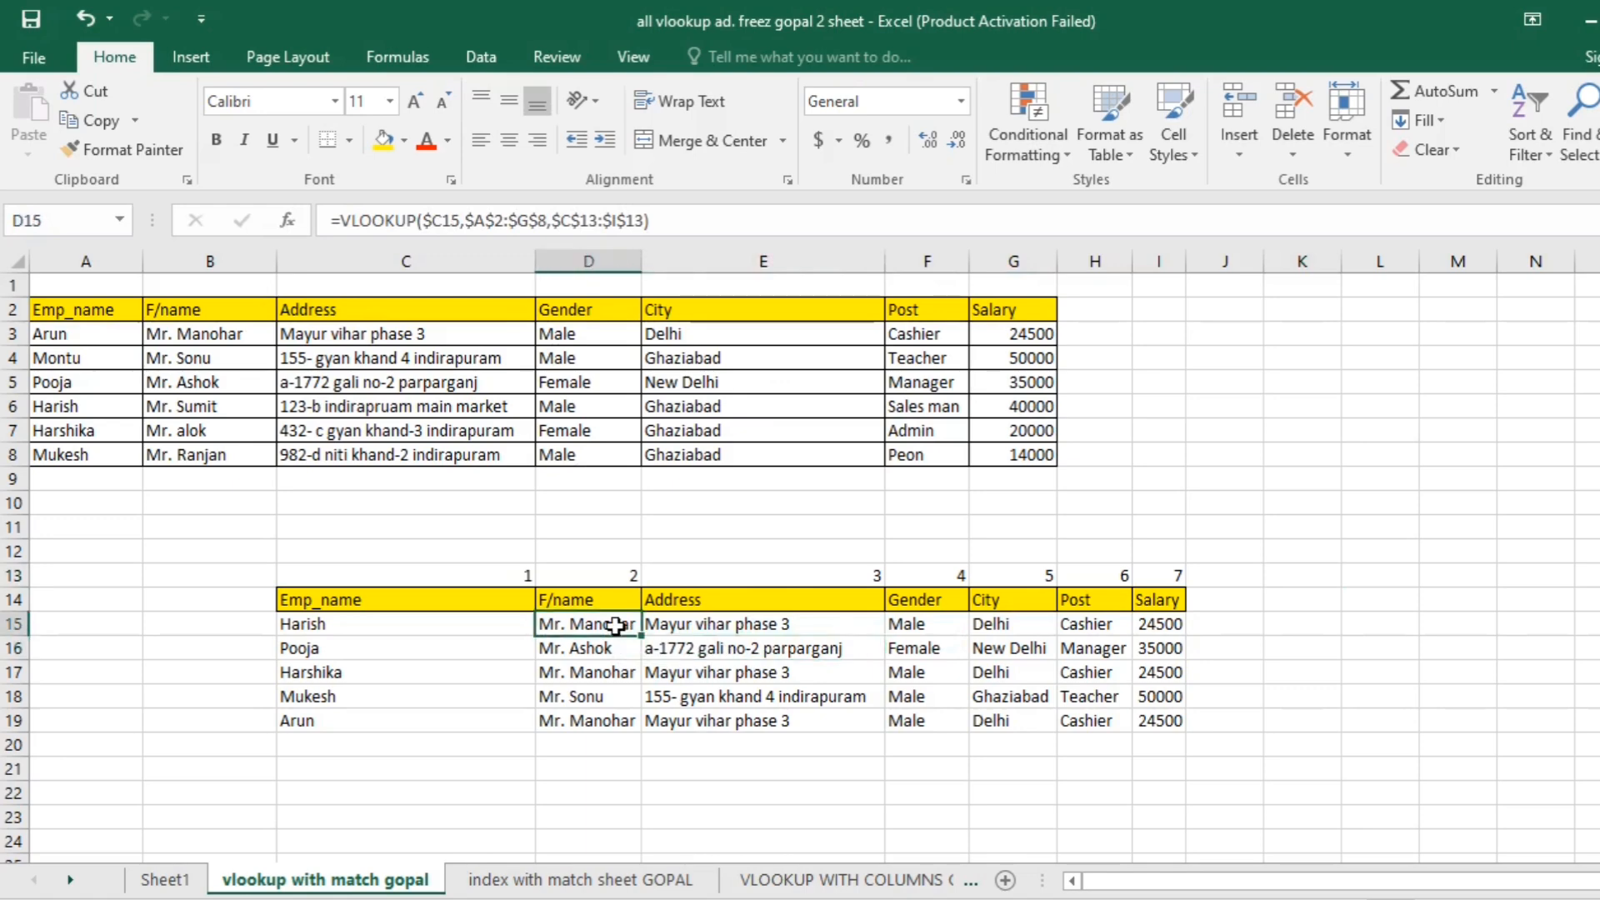
{"action": "double_click", "coordinate": [621, 628]}
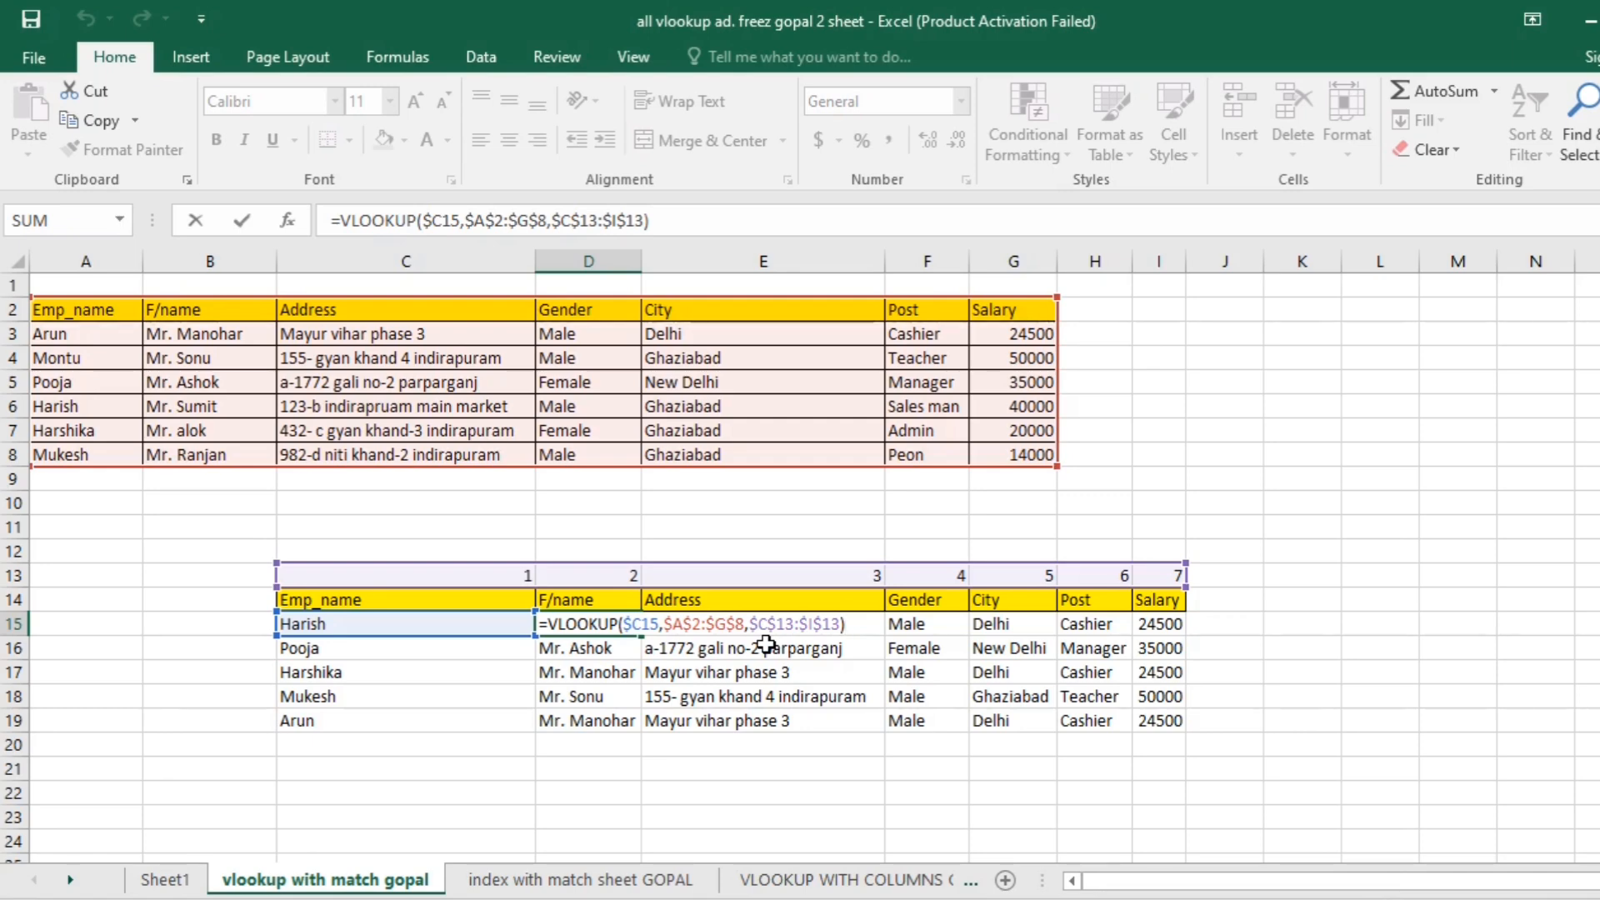
{"action": "left_click", "coordinate": [1435, 473]}
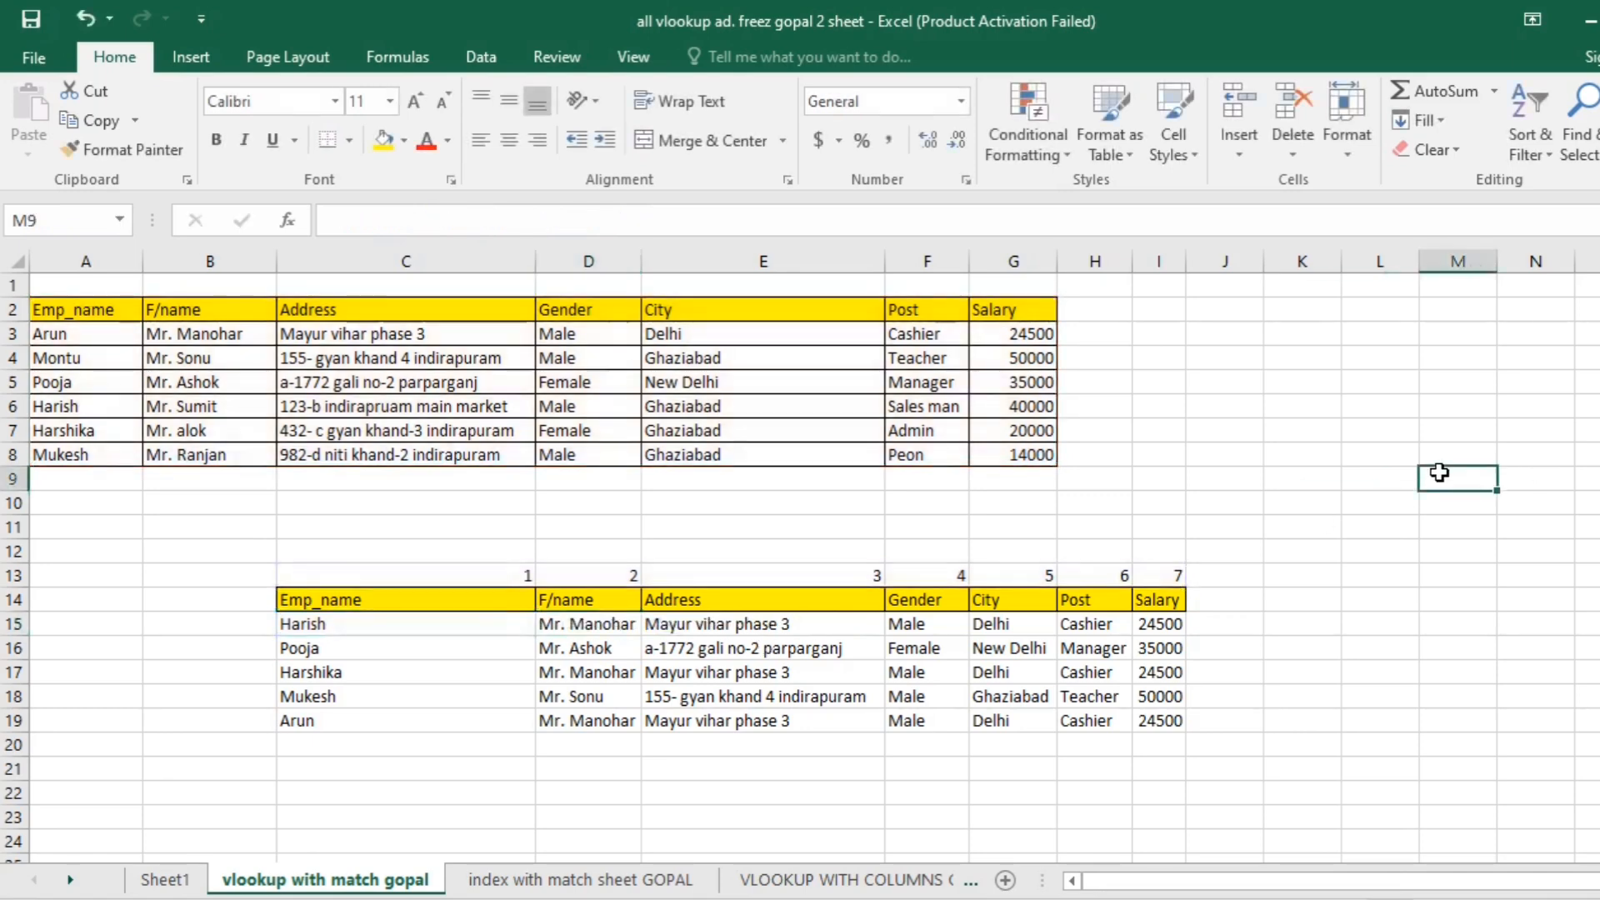
- Minimize the VLOOKUP workbook window and the Book1 window behind it
{"action": "left_click", "coordinate": [1593, 21]}
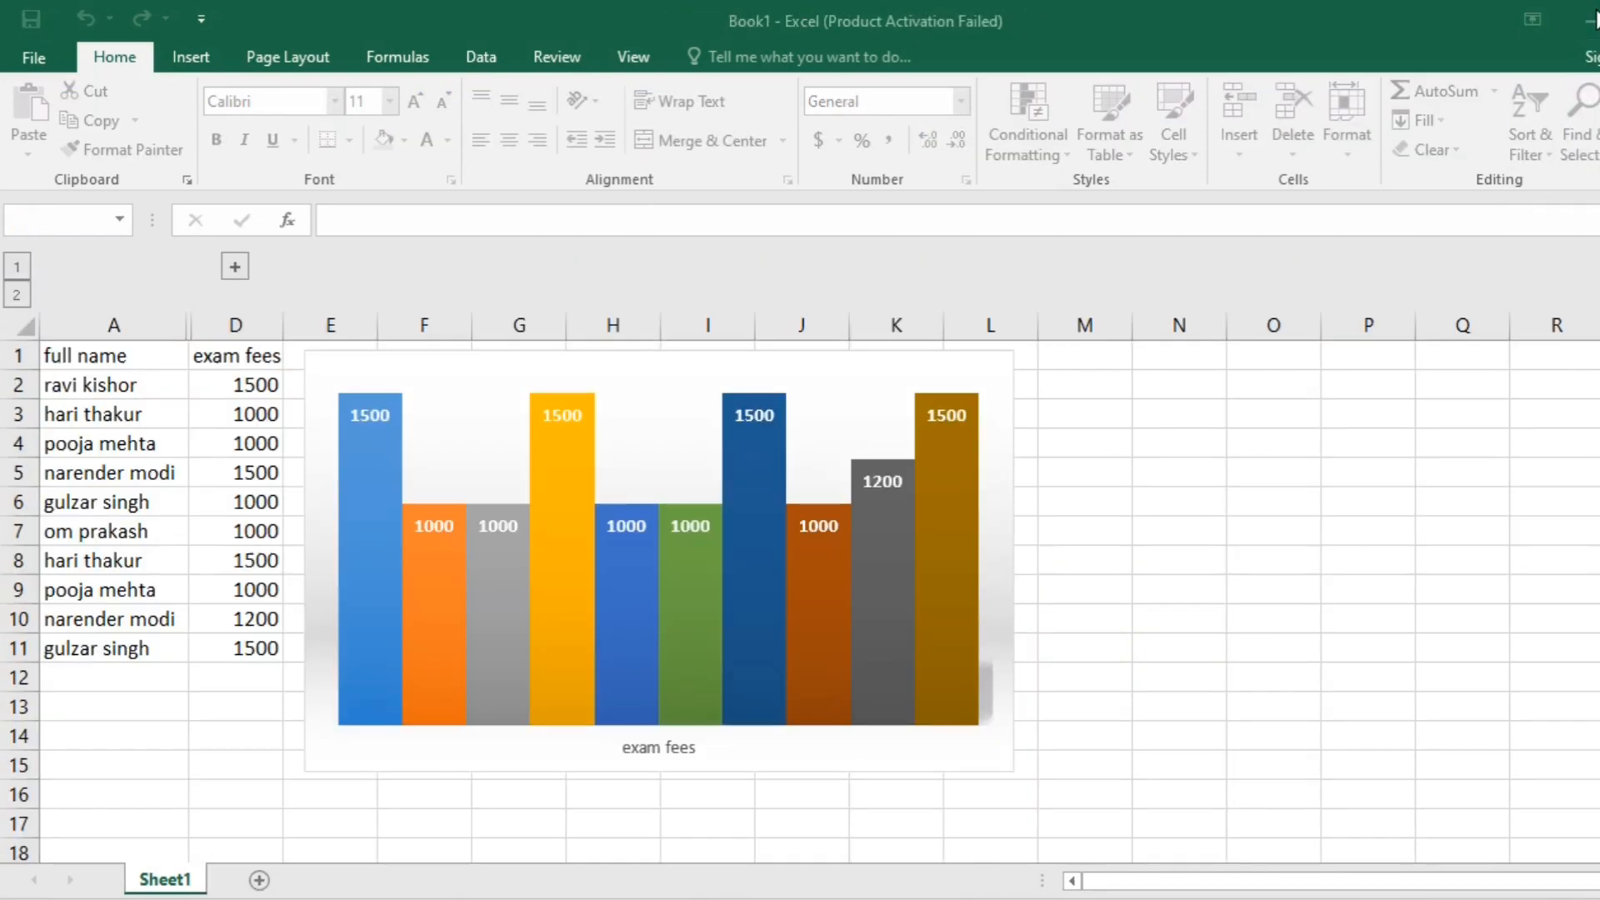
{"action": "left_click", "coordinate": [1586, 33]}
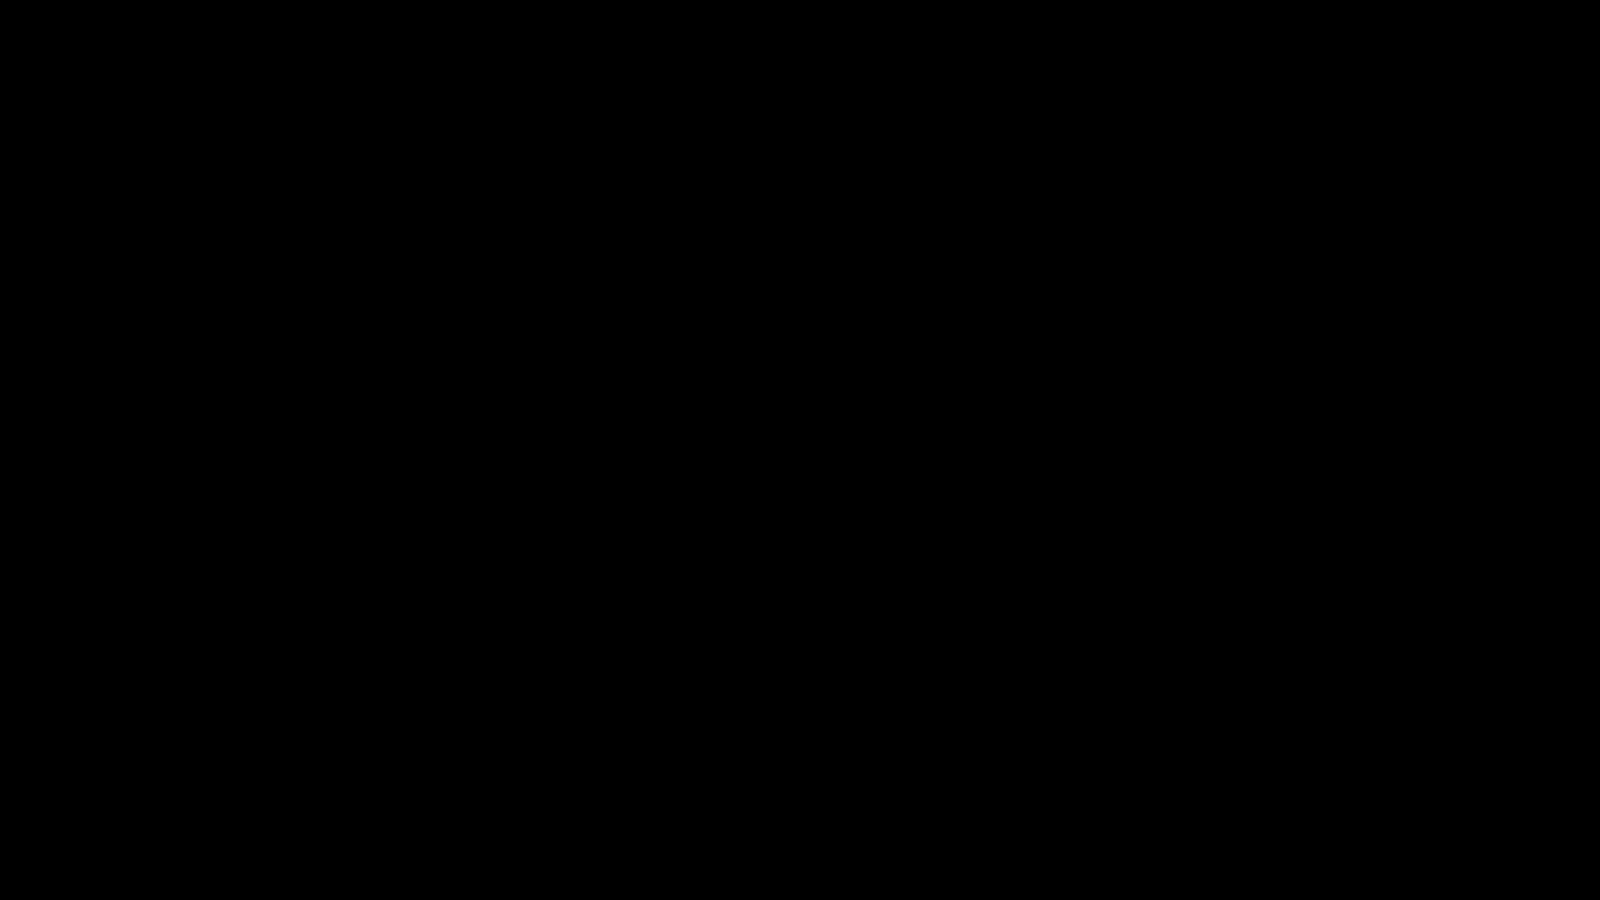